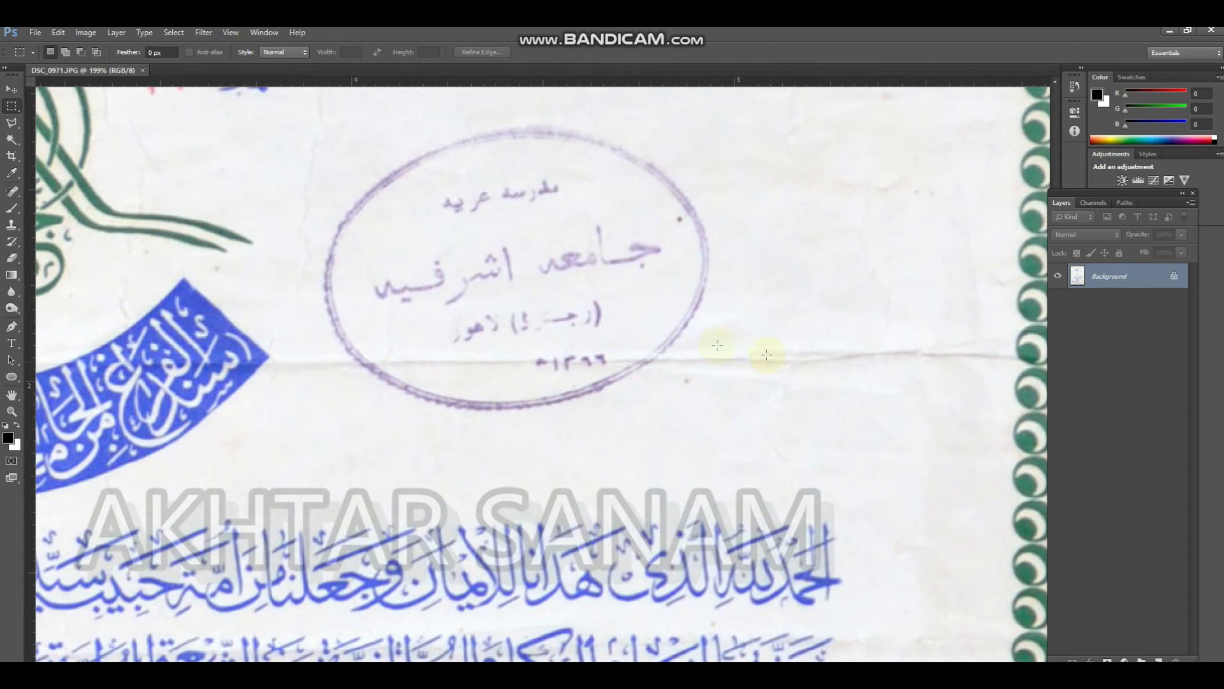
Darken the scanned certificate with Levels by setting the RGB midtone input to 0.60
drag(602, 315, 878, 451)
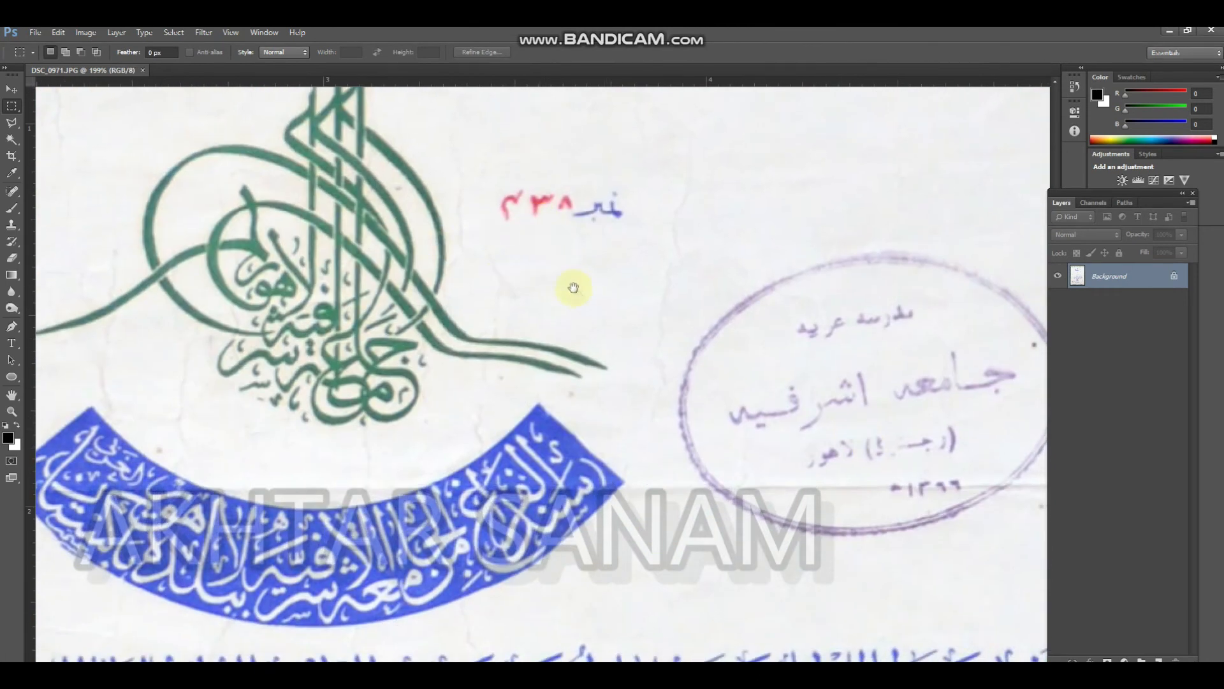
alt+click(556, 291)
key(ctrl+l)
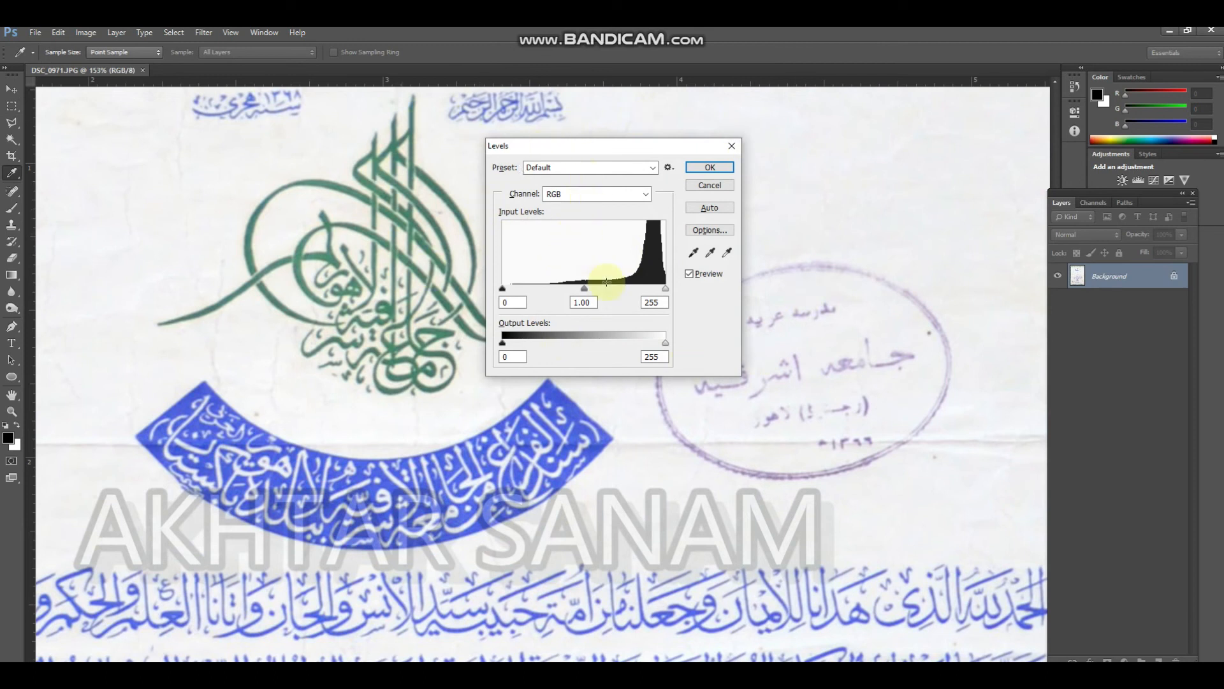
drag(592, 289, 614, 289)
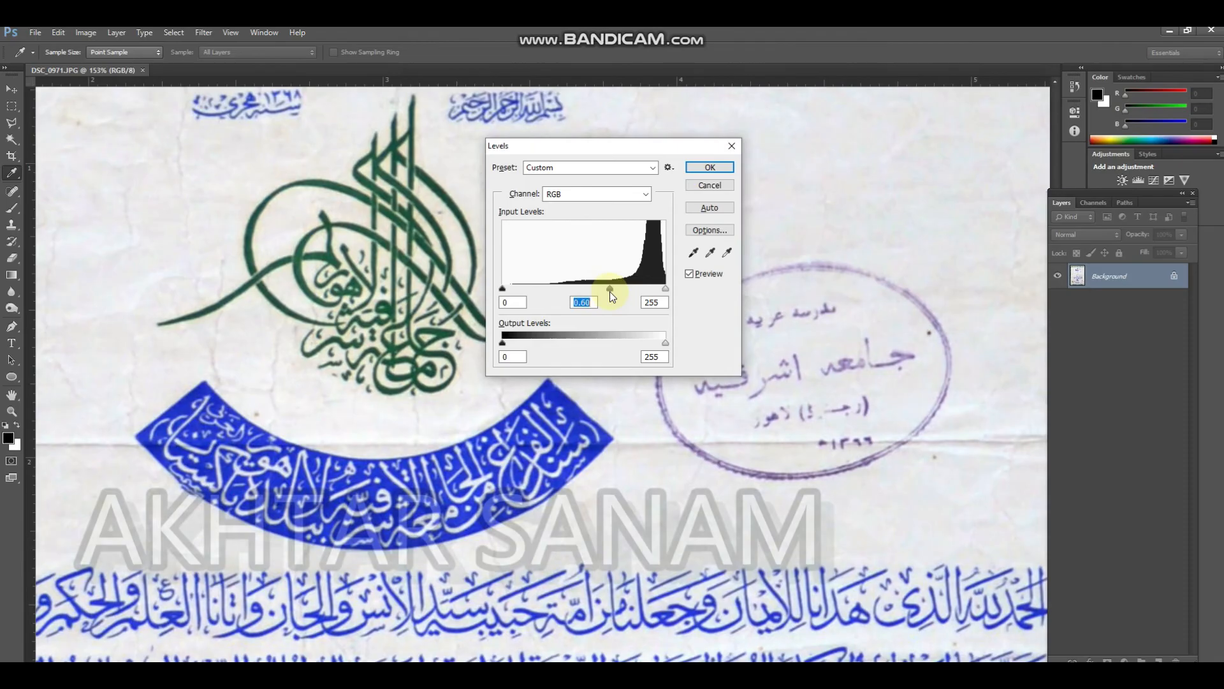
key(Return)
Whiten the paper background with a second Levels adjustment, using midtone 0.74 and white input 221
drag(613, 332, 582, 322)
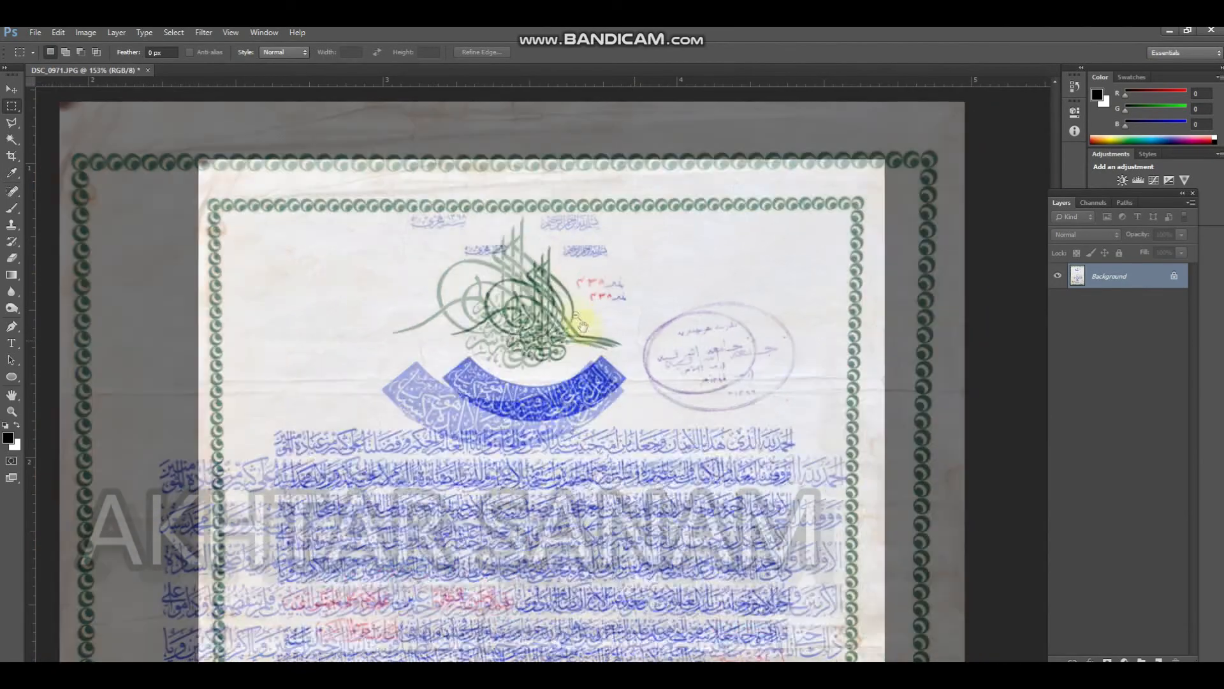
drag(572, 224, 570, 83)
scroll(579, 345, up, 5)
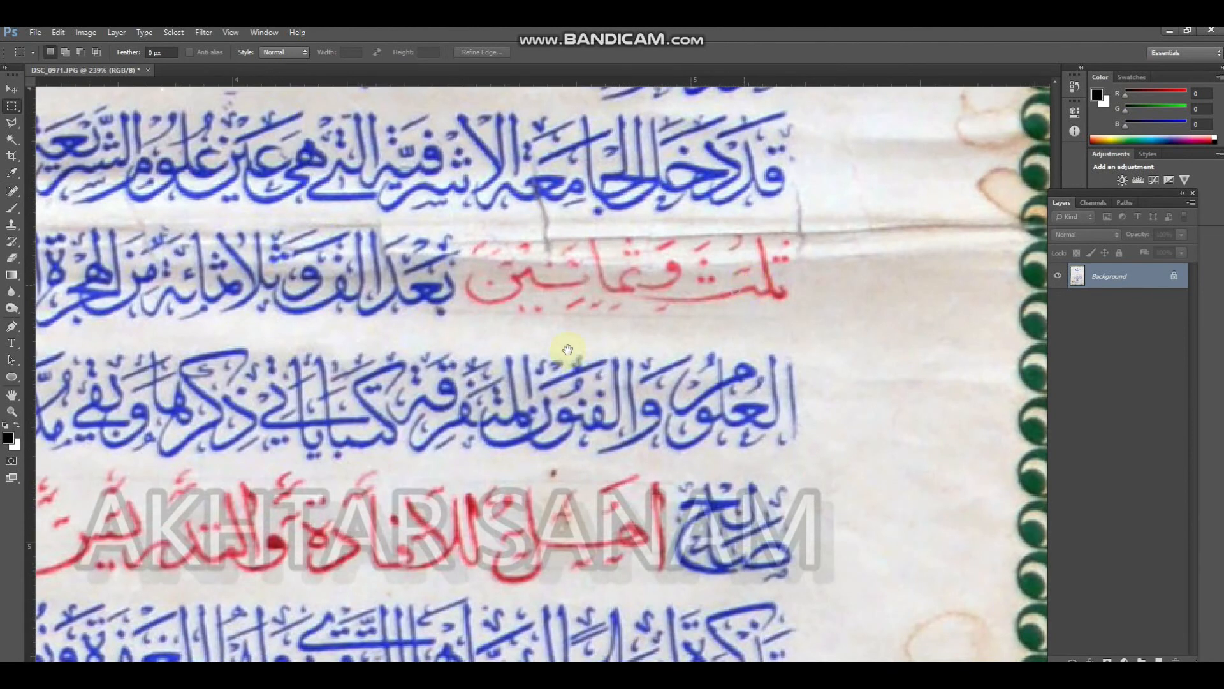
drag(568, 349, 503, 409)
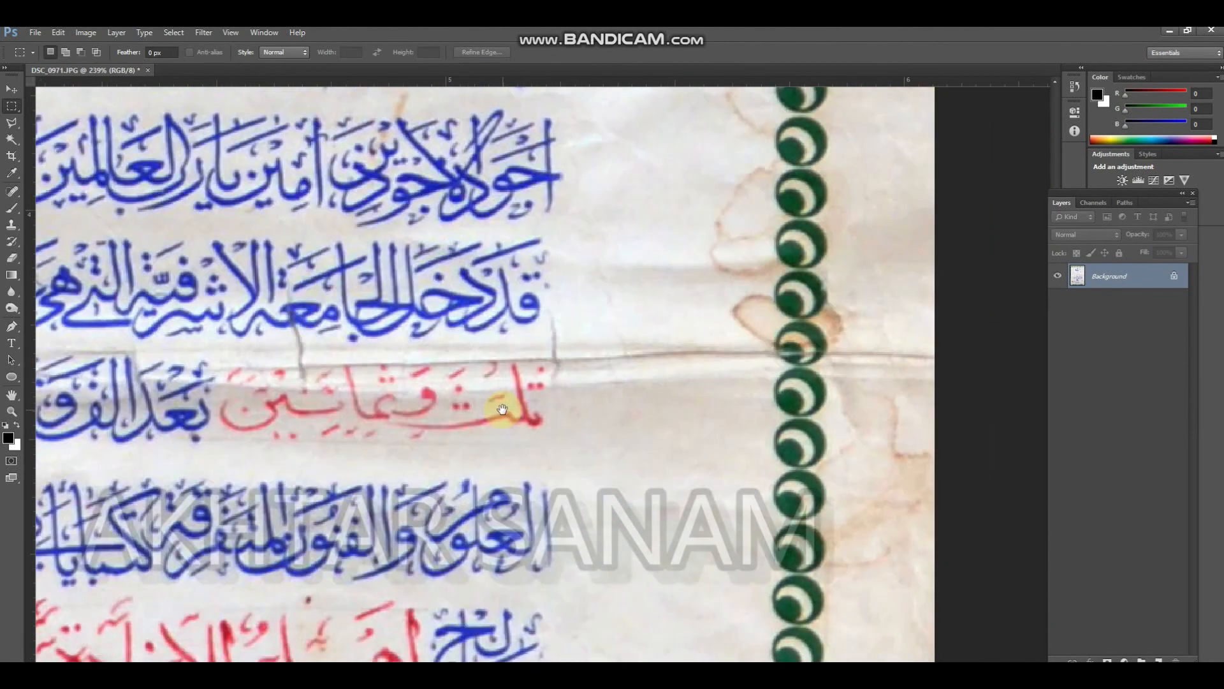
key(ctrl+l)
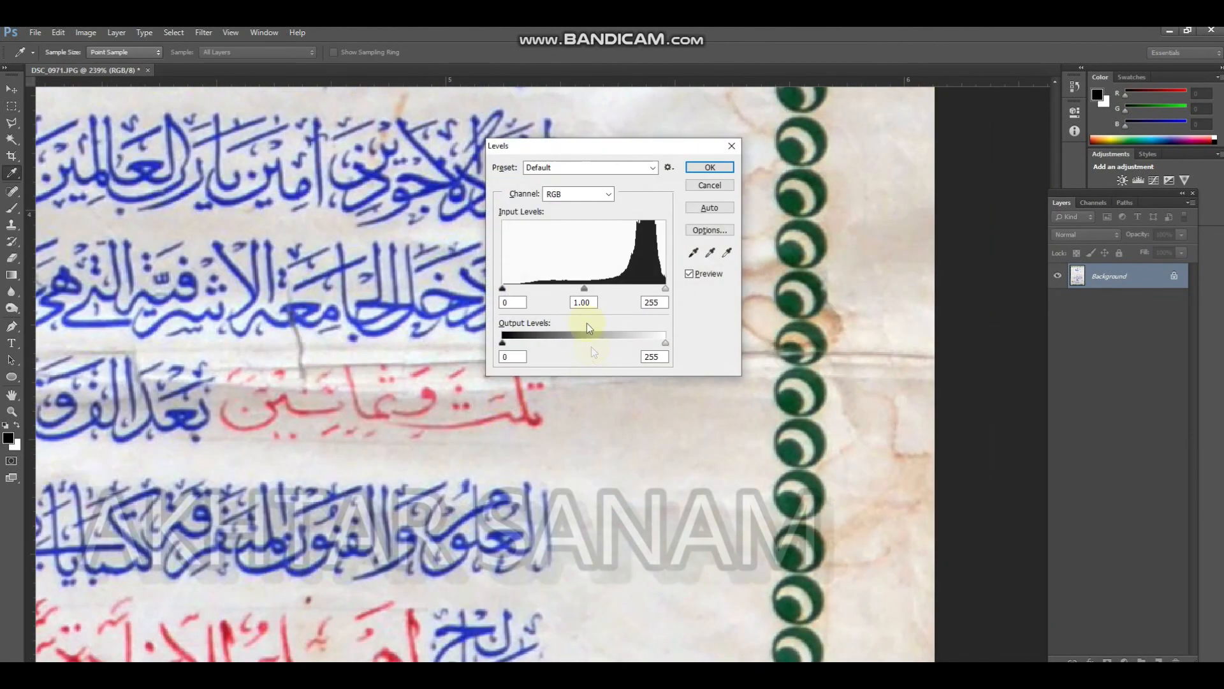
drag(586, 292, 643, 291)
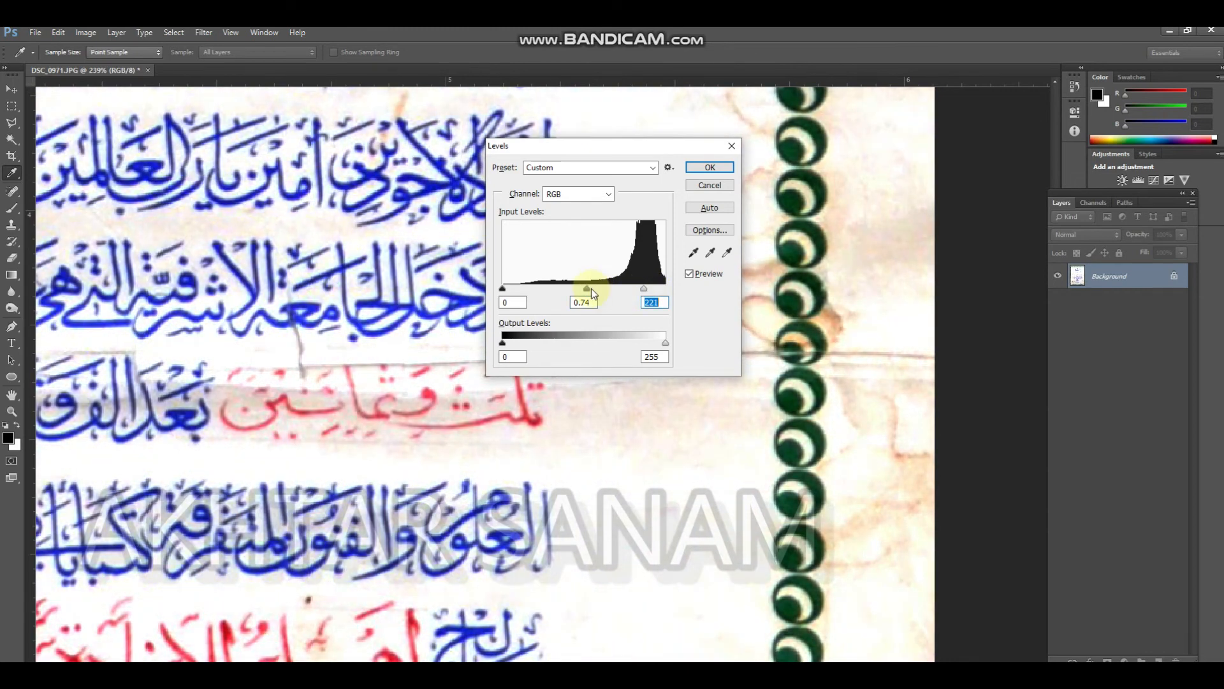
key(Return)
key(m)
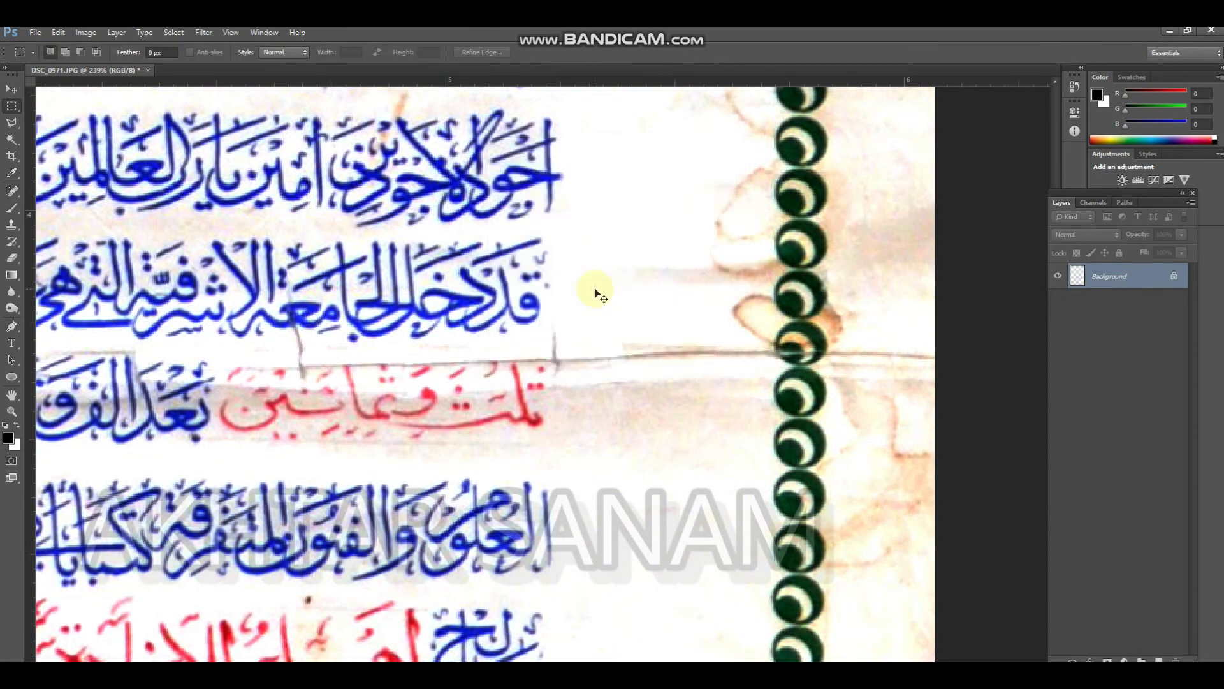
Select the white paper left of the emblem with the Magic Wand, extend it to similar pixels, and clear the selection
key(ctrl+0)
drag(584, 347, 508, 395)
drag(443, 290, 429, 331)
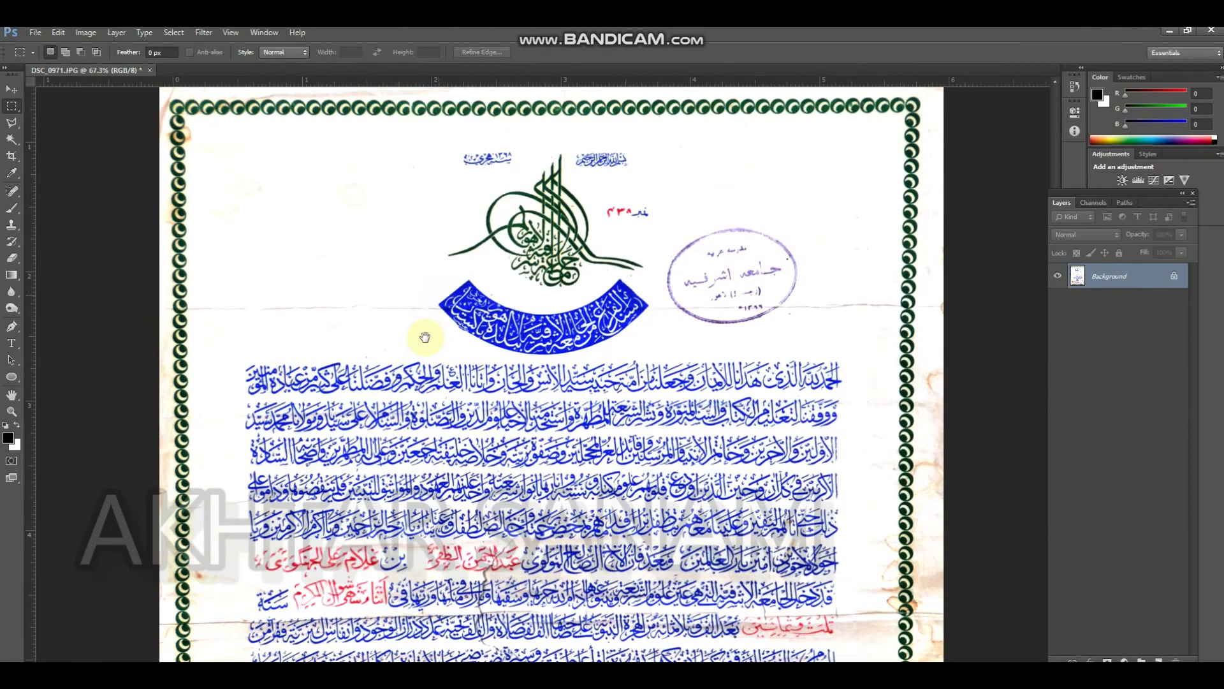
drag(410, 268, 428, 270)
key(w)
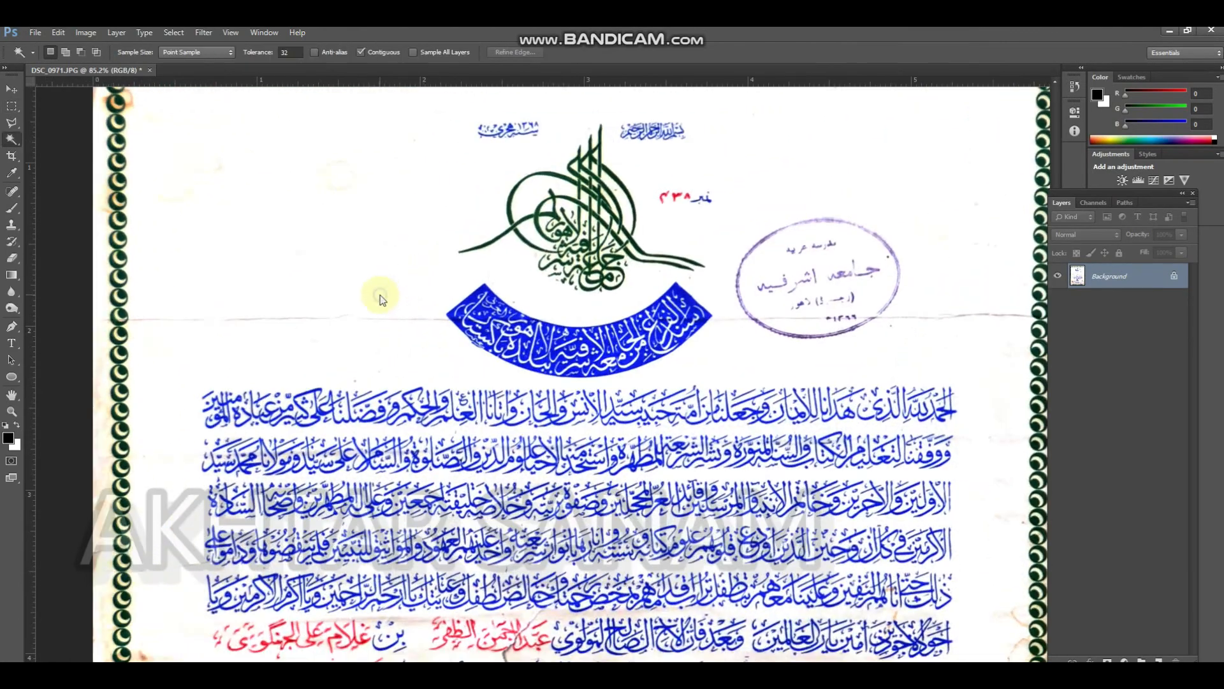
click(378, 294)
right_click(380, 295)
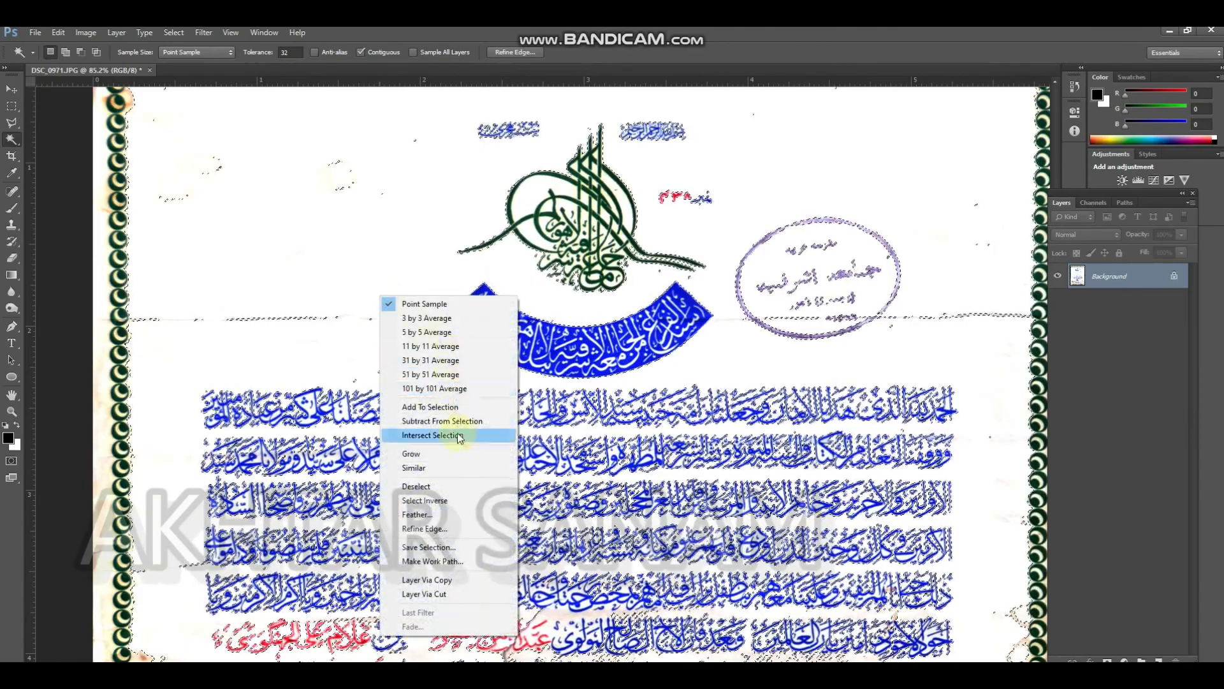
click(455, 468)
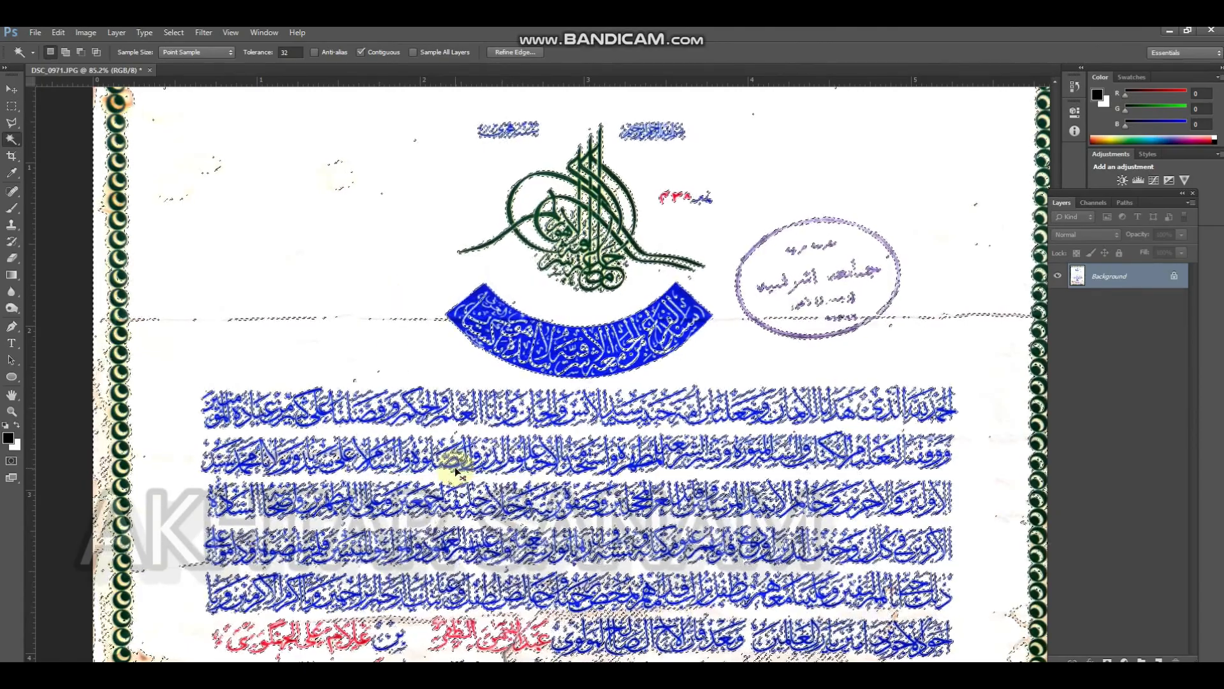
key(ctrl+d)
Try to whiten the beige stains by selecting the one near the lower-right signatures plus similar pixels and filling the selection with the background colour
scroll(456, 466, down, 5)
drag(488, 462, 428, 241)
drag(498, 444, 468, 323)
scroll(523, 479, up, 5)
drag(675, 521, 530, 407)
scroll(574, 408, up, 4)
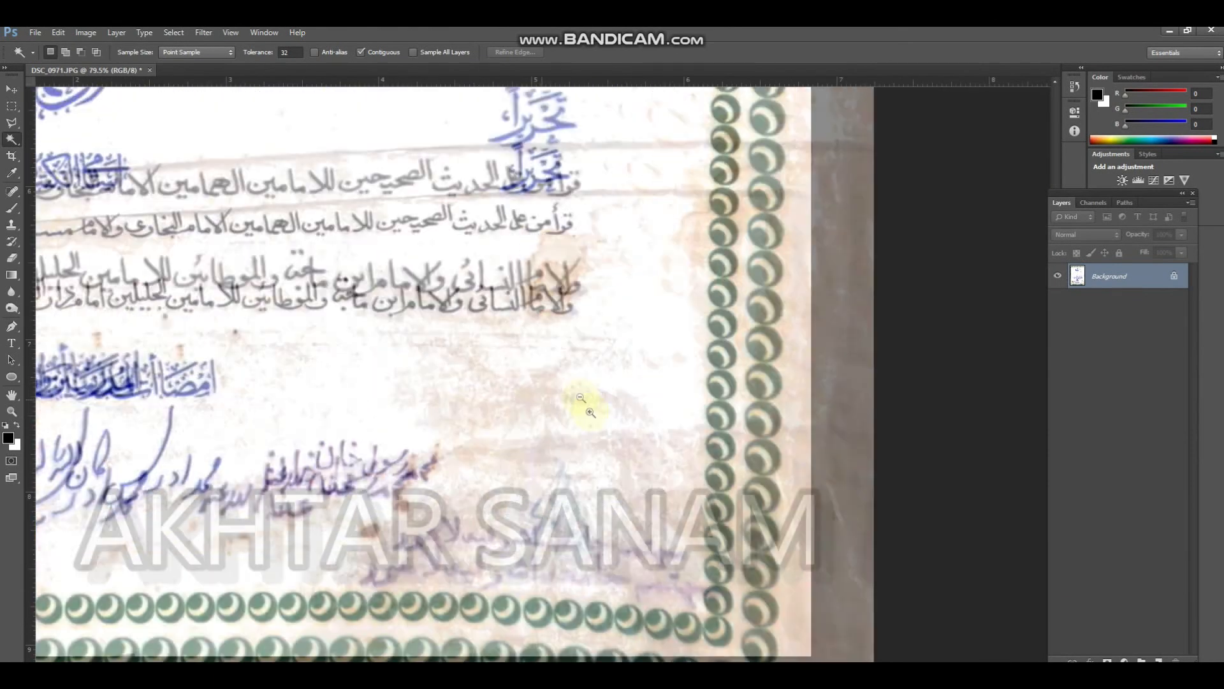
click(539, 392)
right_click(539, 395)
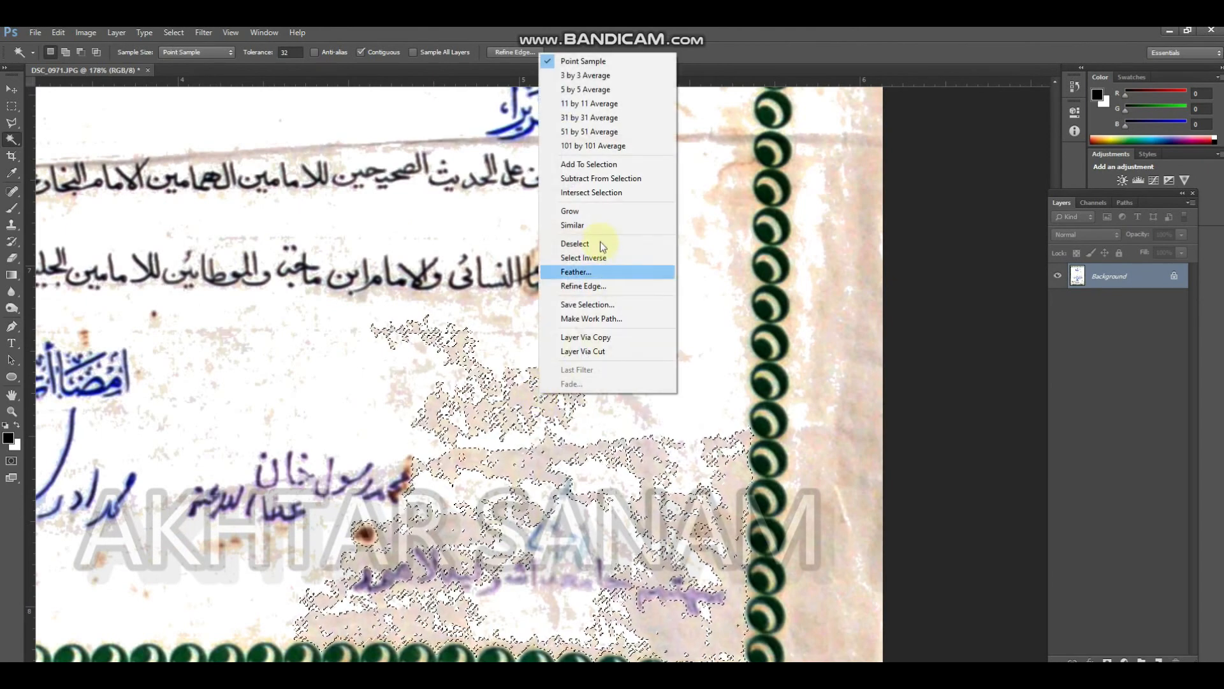
click(598, 223)
key(ctrl+Delete)
key(ctrl+d)
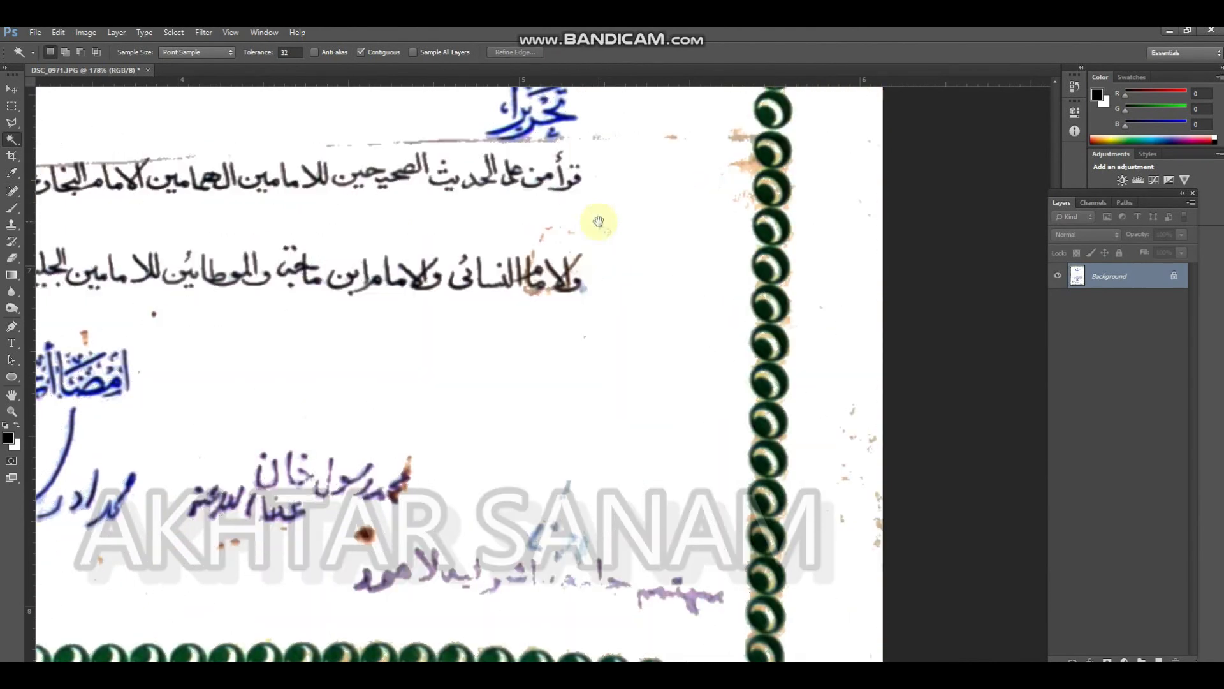
Check the lower-left signatures and border, and undo the last stain fill
scroll(582, 367, down, 6)
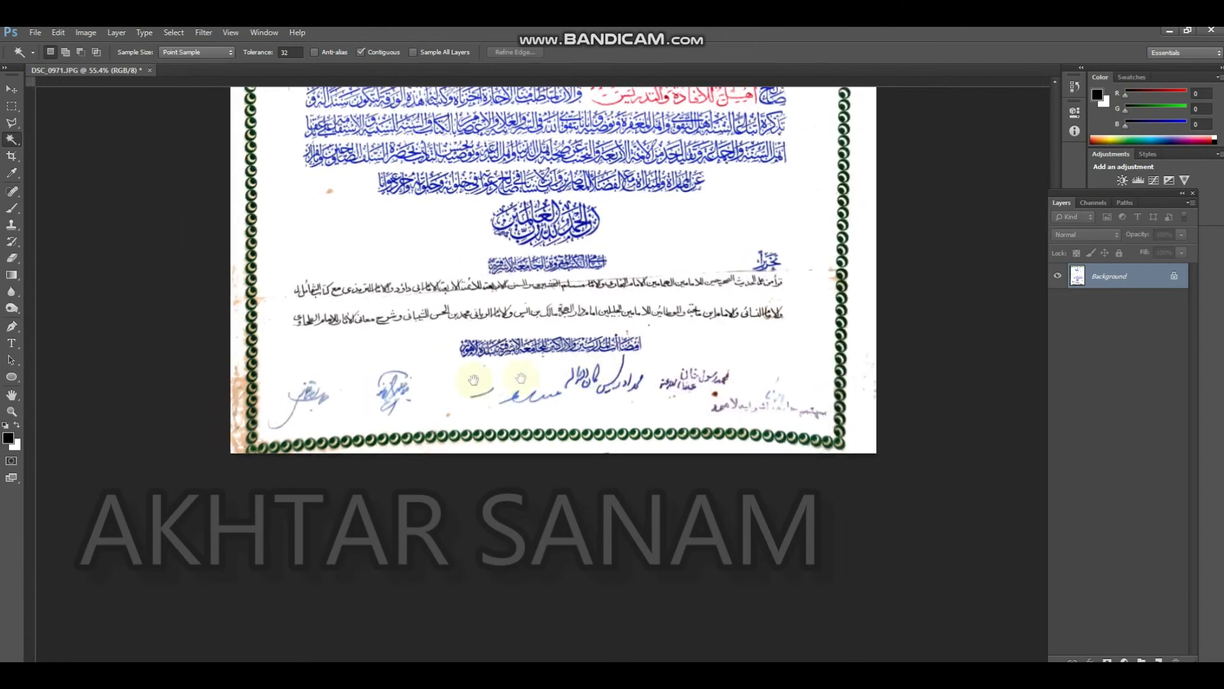
scroll(388, 395, up, 6)
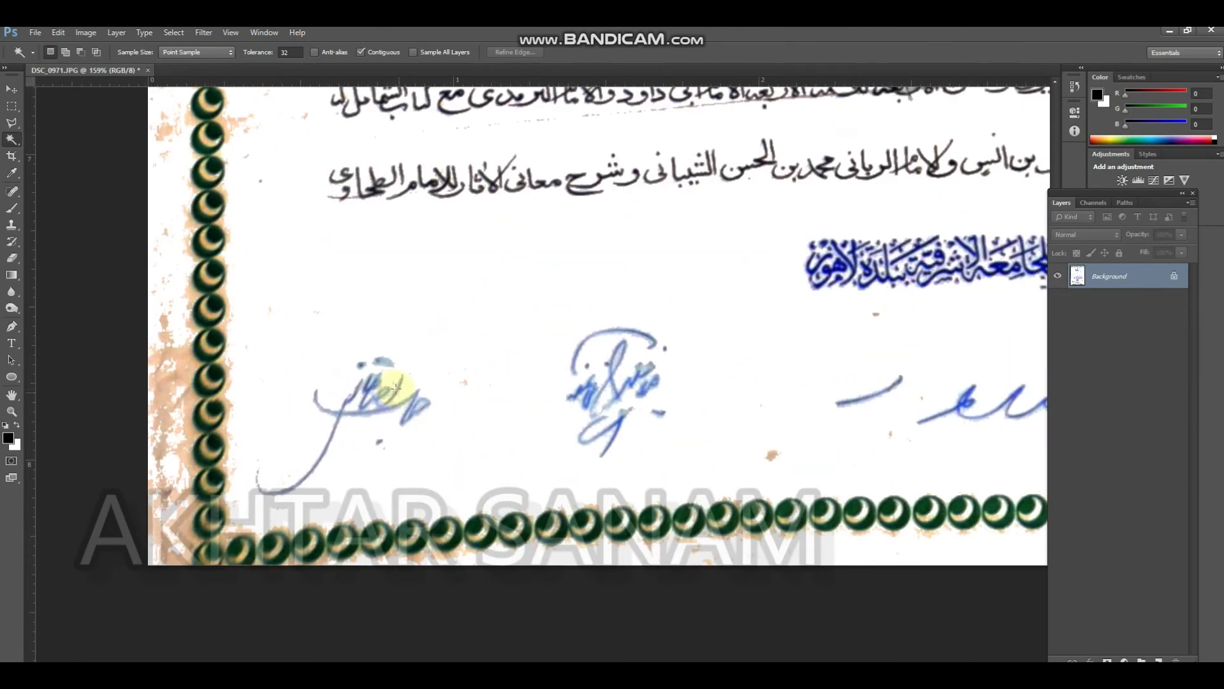
key(ctrl+alt+z)
key(ctrl+alt+z)
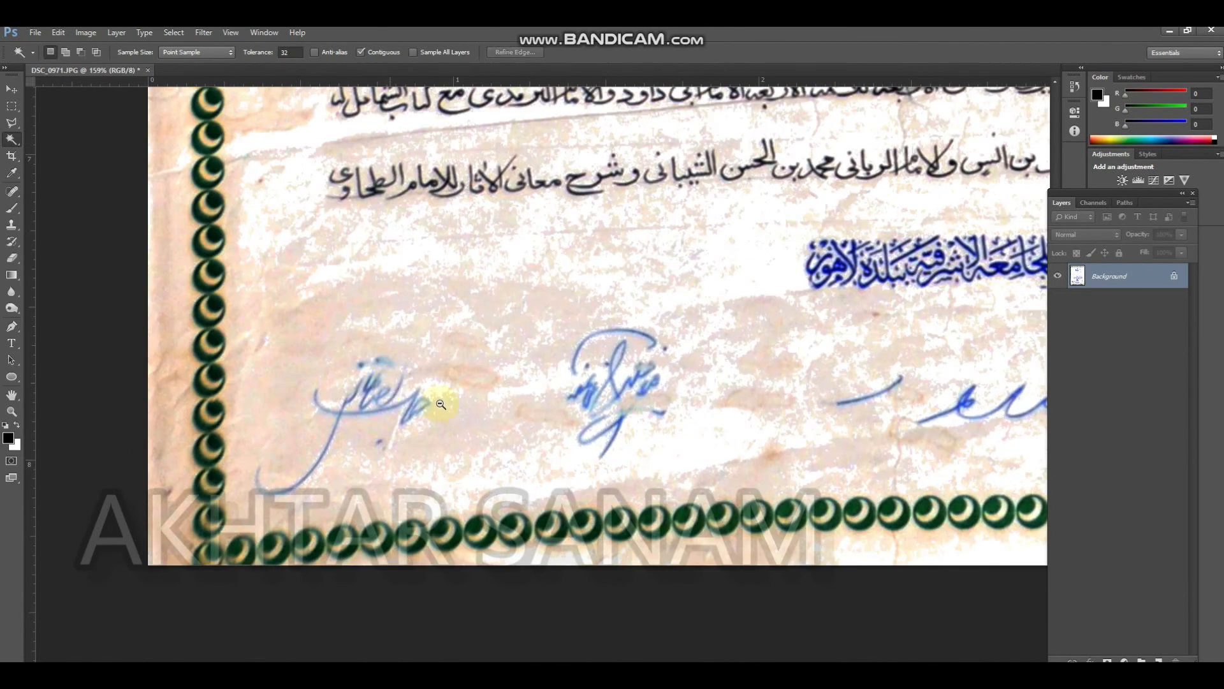
Try to whiten the stain beside the upper red text line and all similar pixels by filling them with the background colour
drag(419, 398, 326, 414)
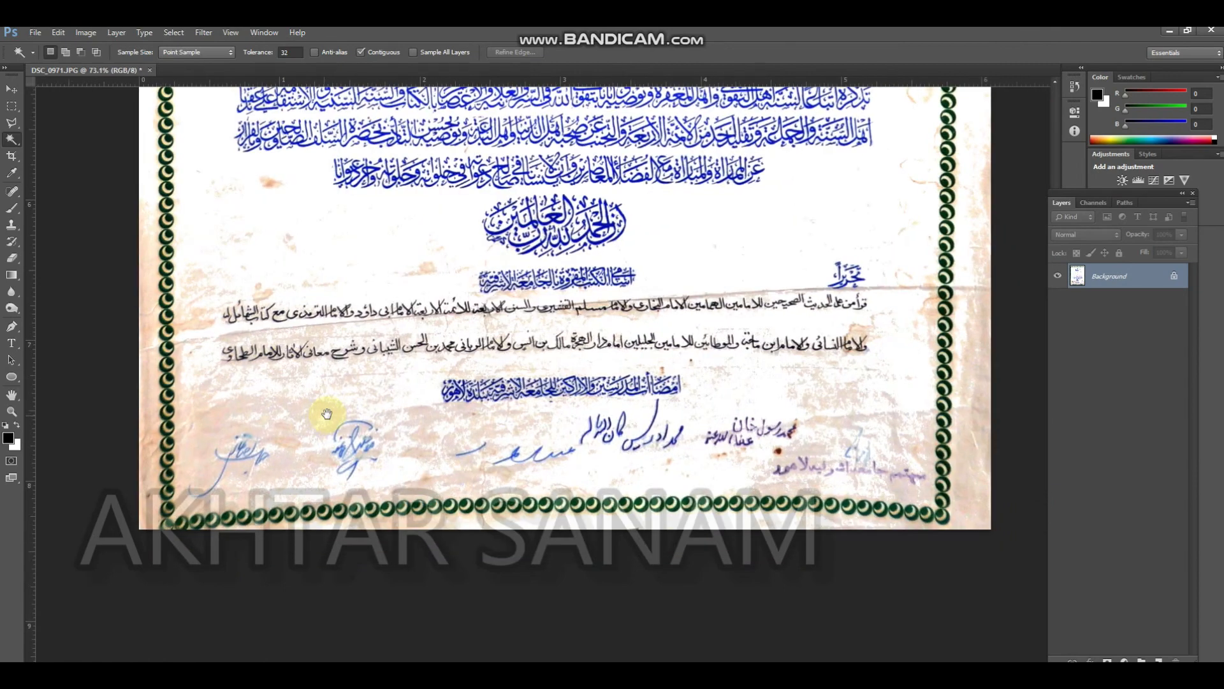
drag(840, 247, 799, 396)
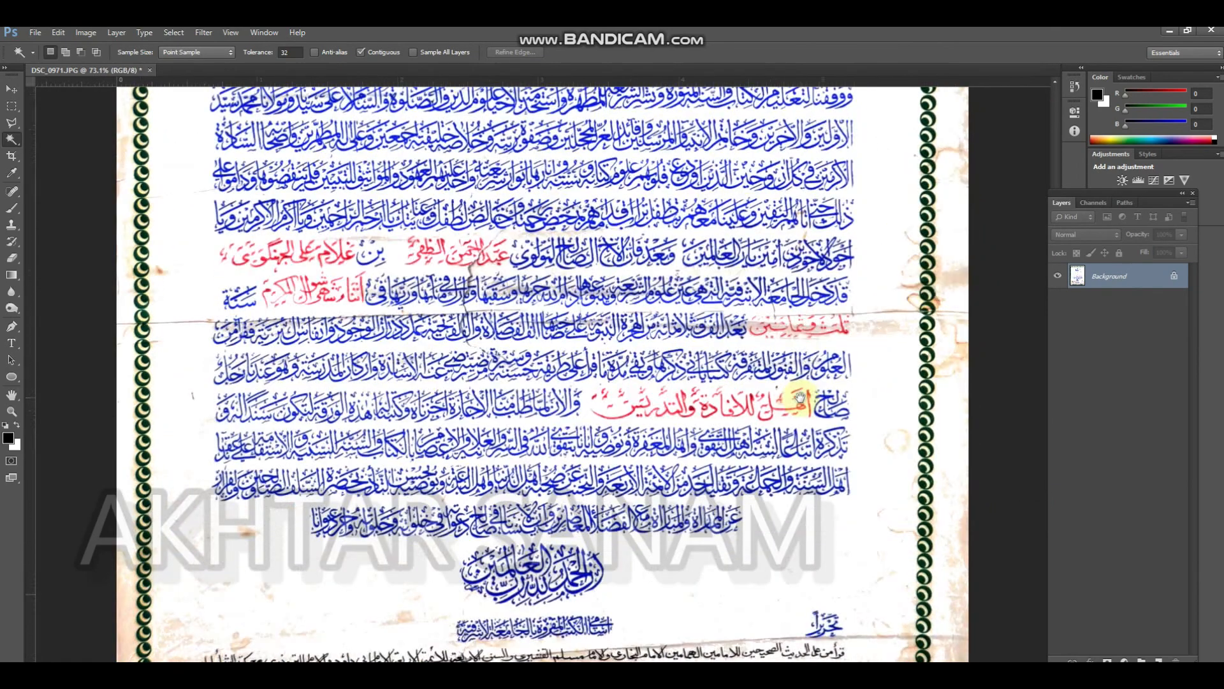
right_click(880, 326)
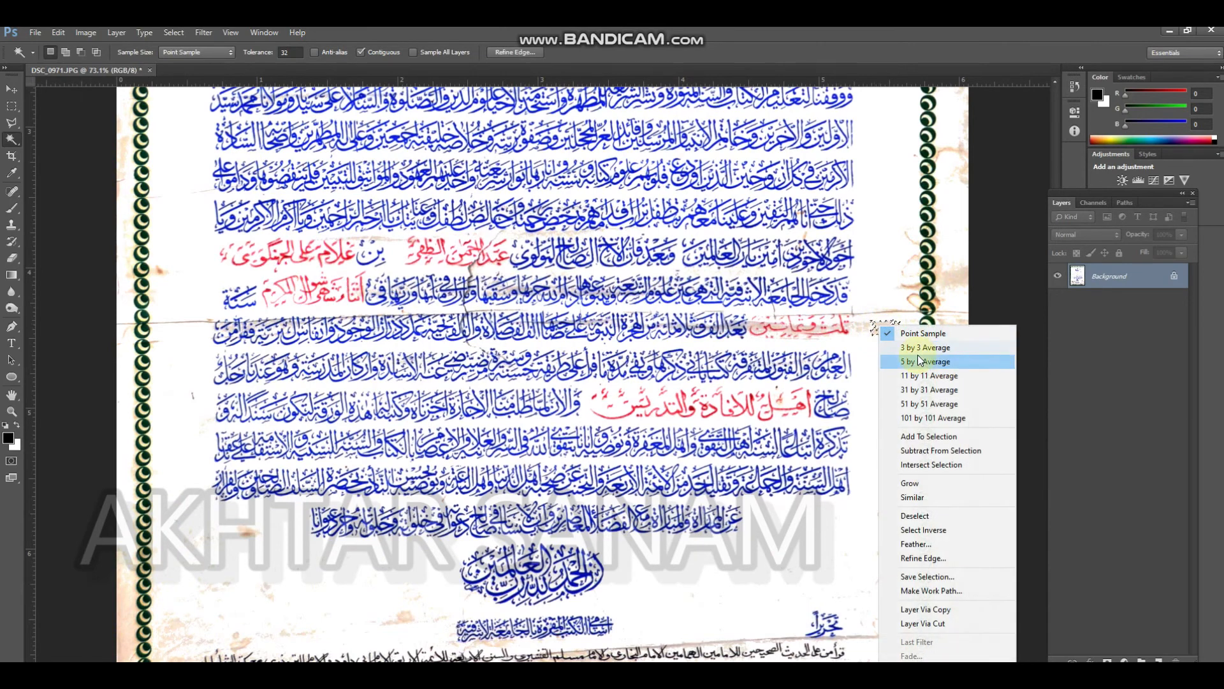
click(931, 495)
key(ctrl+Delete)
key(ctrl+d)
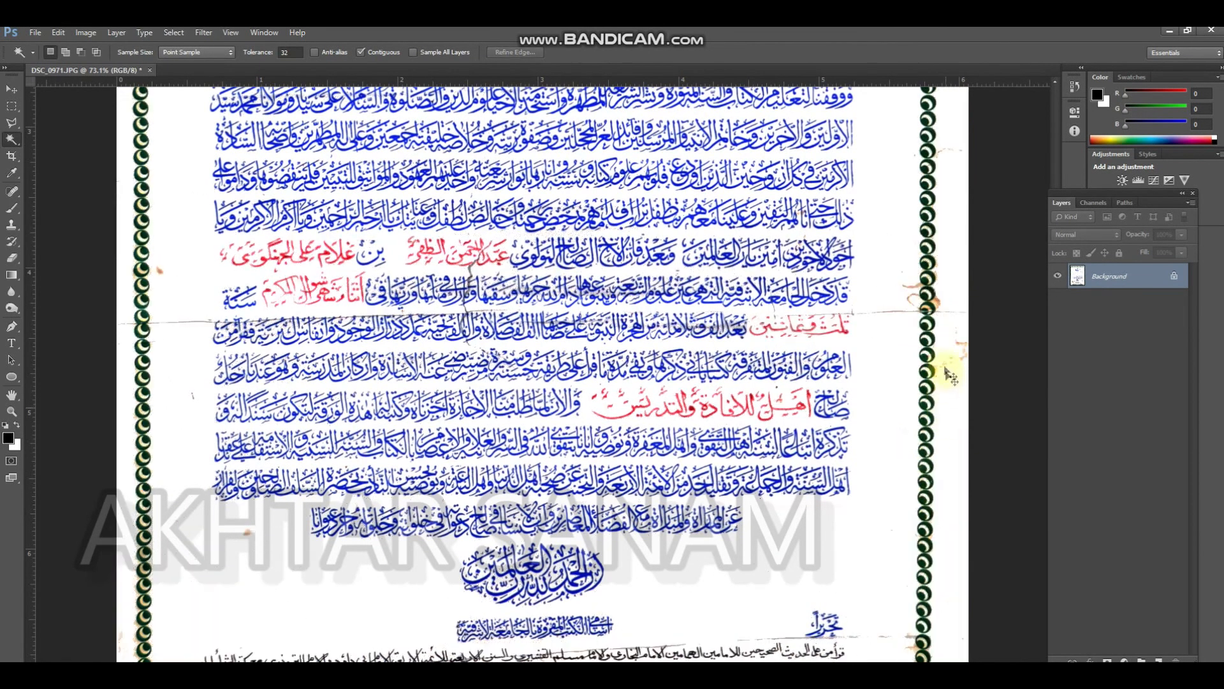
Try to remove the brown stain beside the right border and similar pixels, using the Magic Wand with anti-aliasing, by filling them white
scroll(911, 286, up, 3)
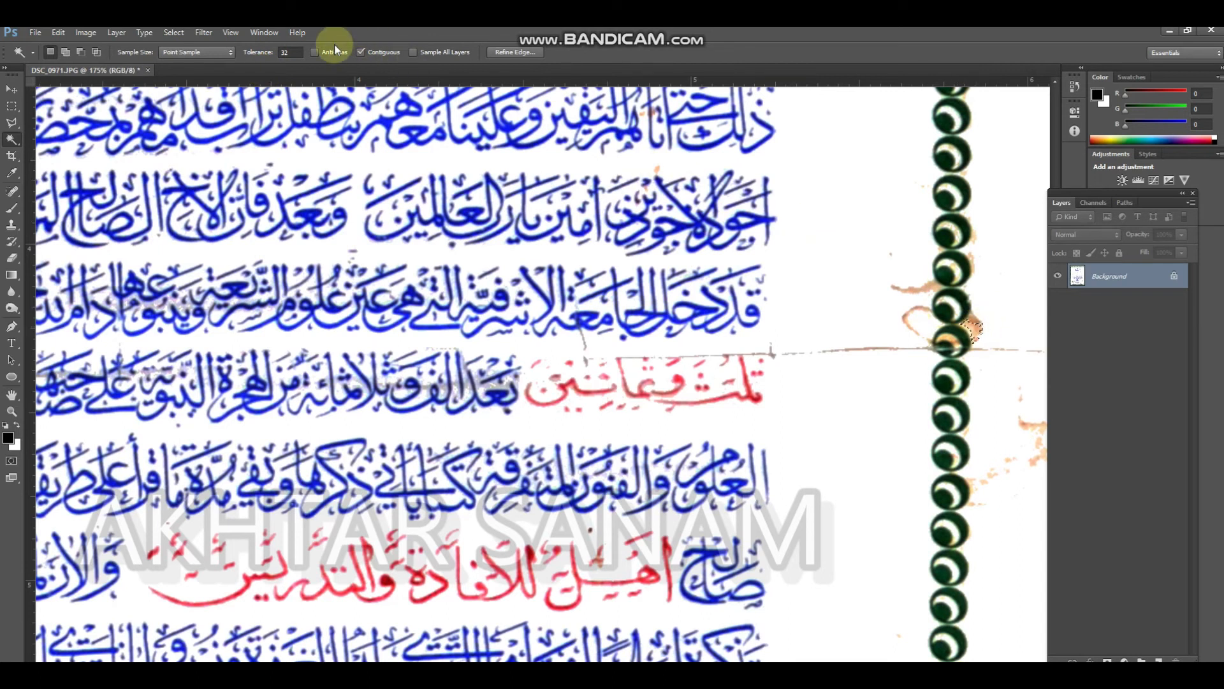
key(ctrl+d)
right_click(932, 286)
click(976, 456)
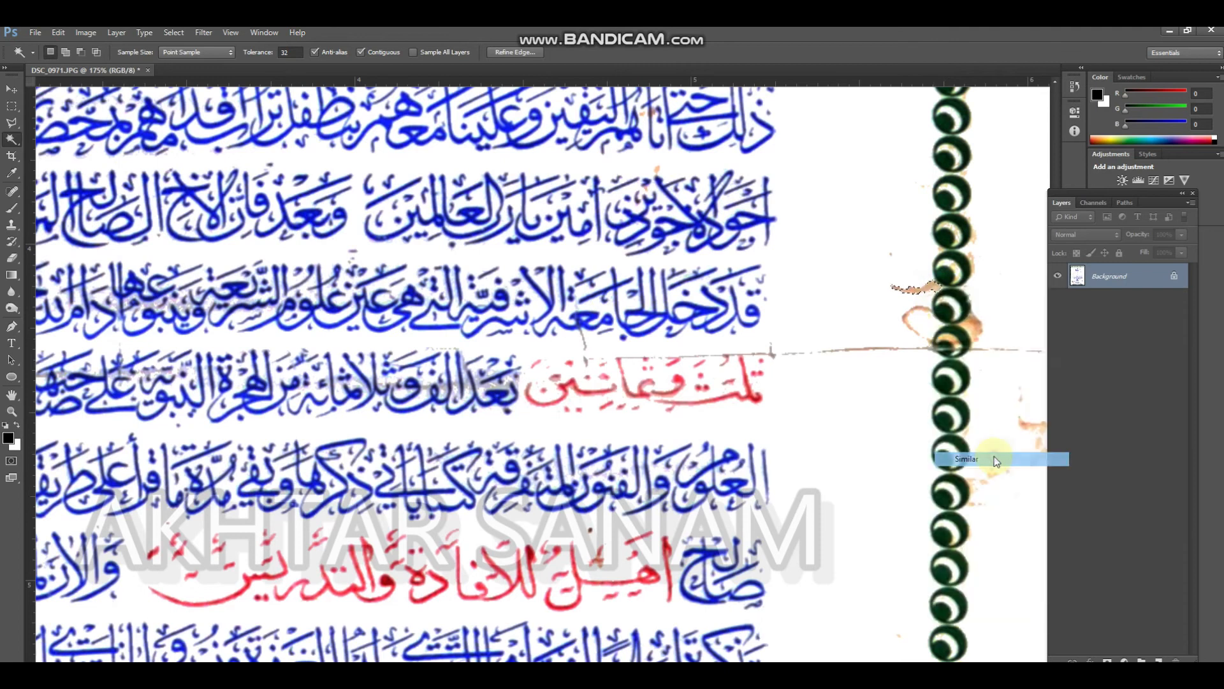
key(BackSpace)
key(ctrl+d)
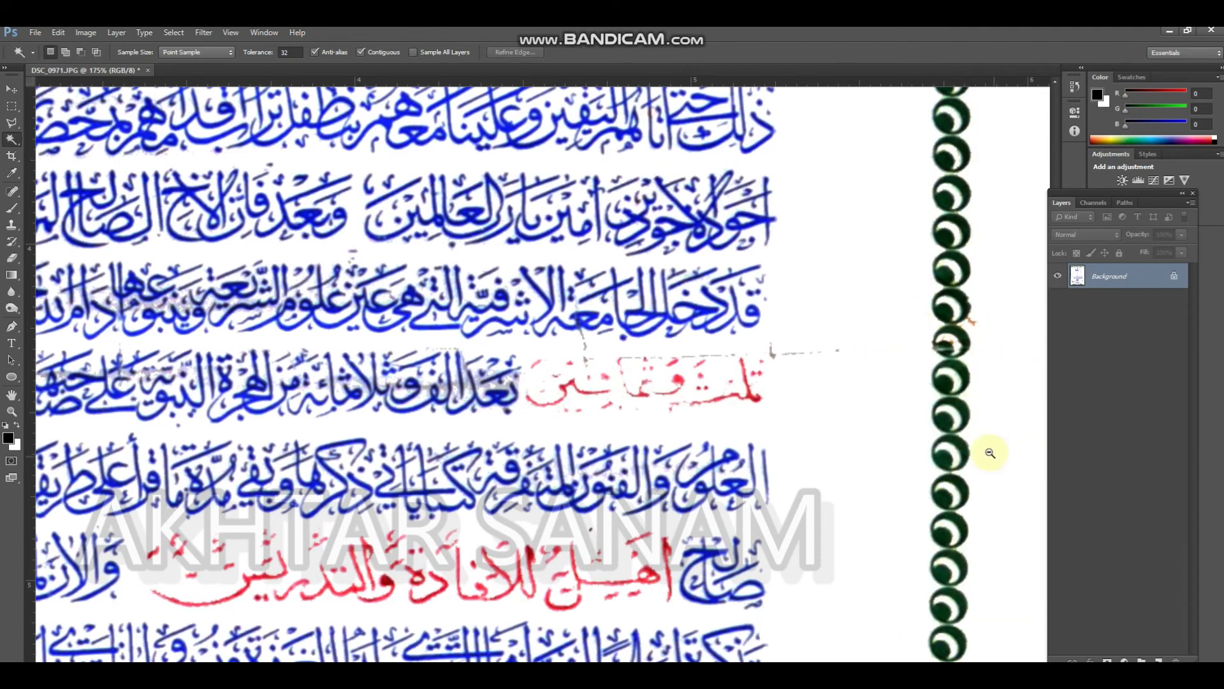
Undo the brown stain removal and examine the red lettering and the lower part of the certificate
drag(863, 458, 833, 440)
key(ctrl+alt+z)
key(ctrl+alt+z)
key(ctrl+alt+z)
key(ctrl+alt+z)
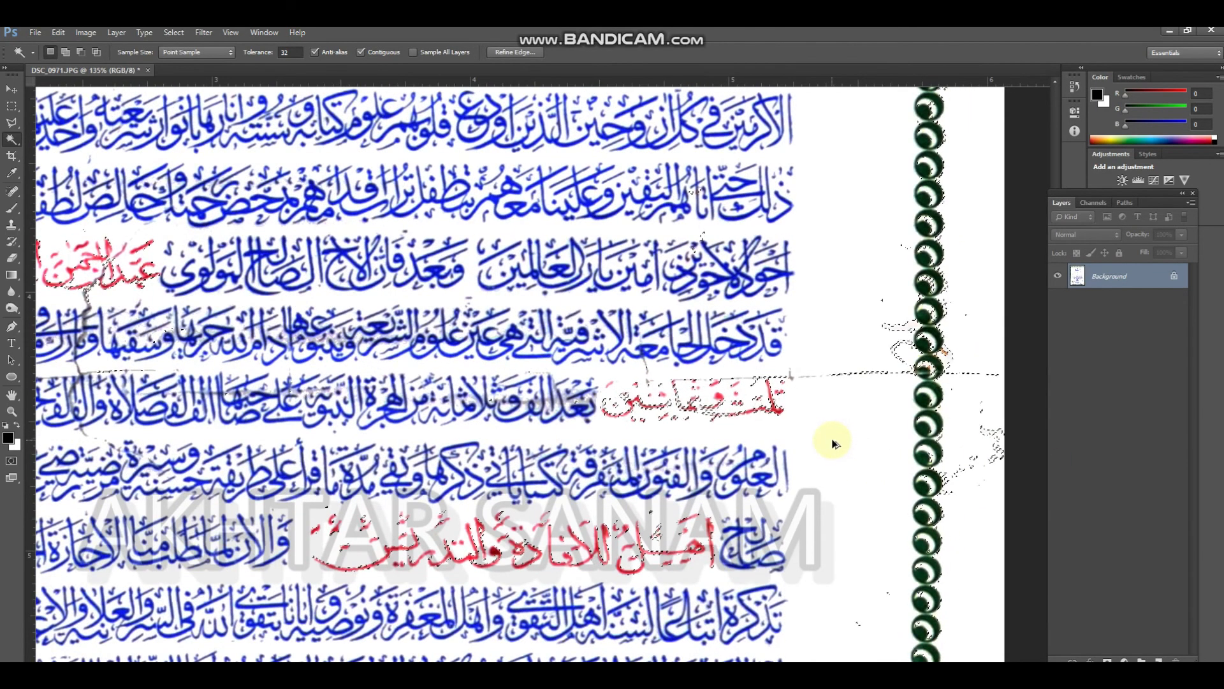
drag(779, 471, 769, 474)
drag(766, 580, 772, 360)
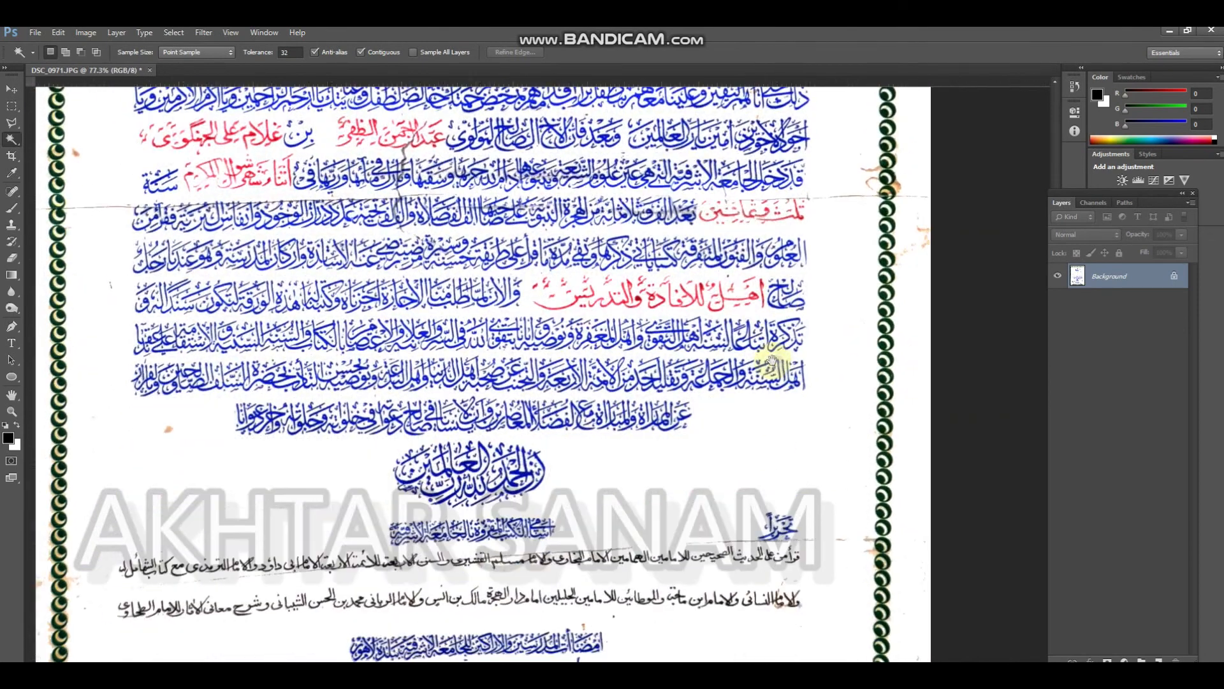
drag(663, 288, 666, 293)
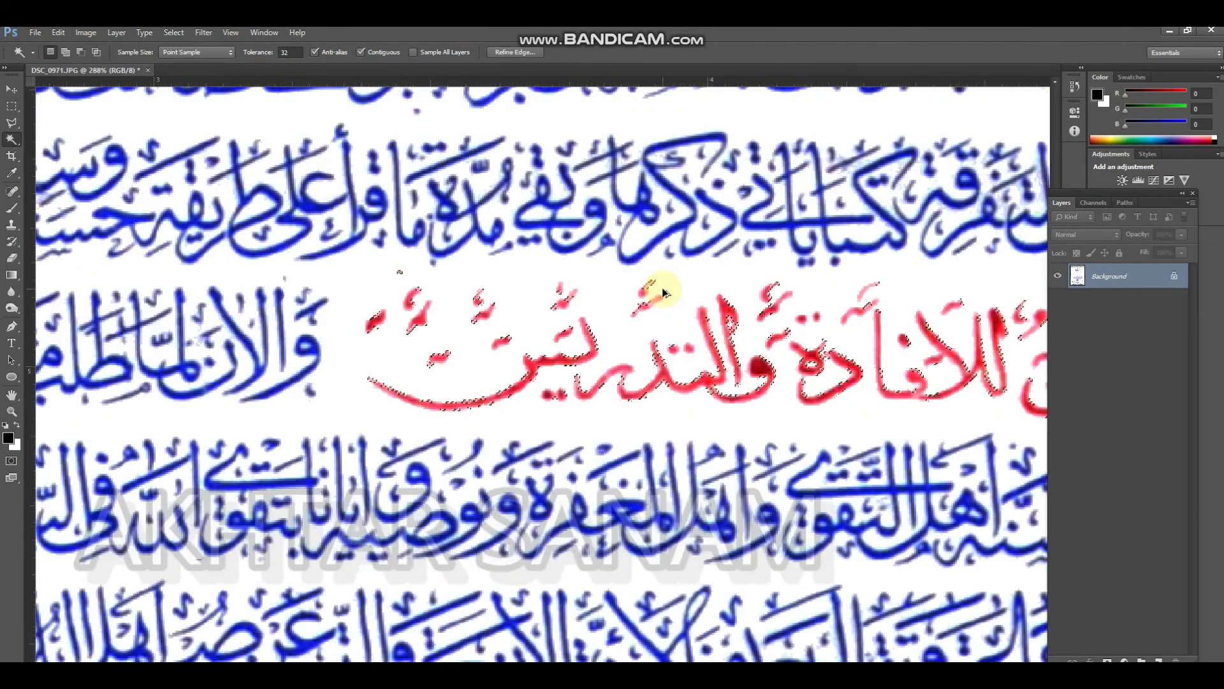
drag(726, 423, 672, 311)
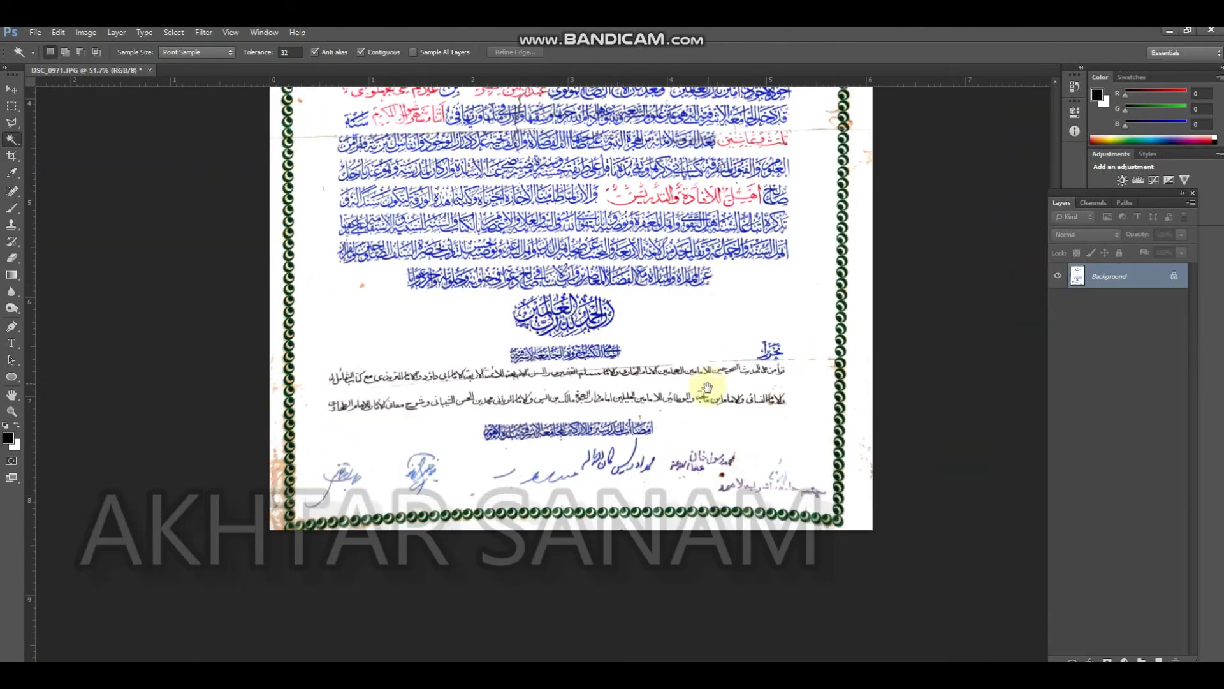
drag(748, 458, 674, 361)
drag(742, 416, 709, 424)
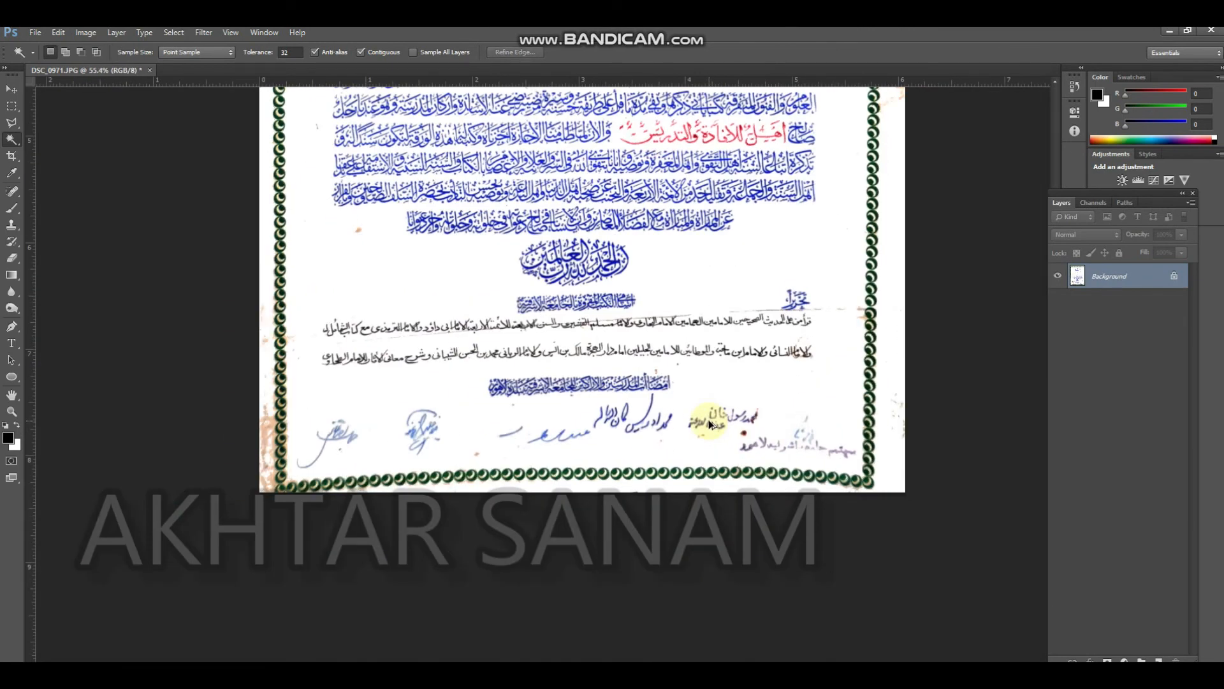
Undo the earlier white fill over the beige paper stains
key(ctrl+alt+z)
key(ctrl+alt+z)
key(ctrl+alt+z)
Erase the crease line between the oval stamp and the right border with a 45 px Eraser
mouse_move(775, 472)
mouse_down()
mouse_move(820, 482)
mouse_move(771, 475)
mouse_up()
drag(724, 274, 765, 451)
drag(669, 257, 654, 359)
drag(806, 189, 880, 224)
drag(845, 281, 743, 258)
key(e)
key(bracketright)
key(bracketright)
key(bracketright)
key(bracketright)
key(bracketright)
key(bracketright)
key(bracketright)
key(bracketright)
key(bracketleft)
key(bracketleft)
key(bracketleft)
key(bracketleft)
key(bracketleft)
key(bracketleft)
key(bracketleft)
key(bracketleft)
key(bracketleft)
key(bracketleft)
key(bracketleft)
key(bracketleft)
key(bracketleft)
key(bracketleft)
key(bracketleft)
key(bracketleft)
key(bracketleft)
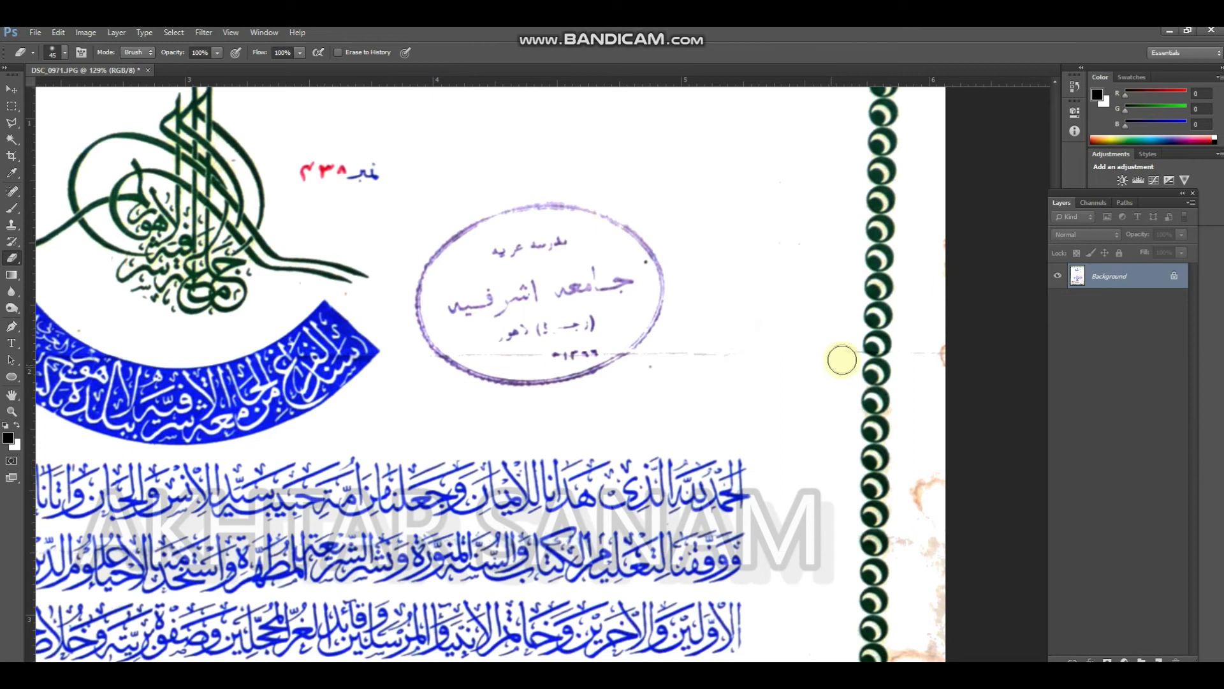
drag(691, 379, 606, 249)
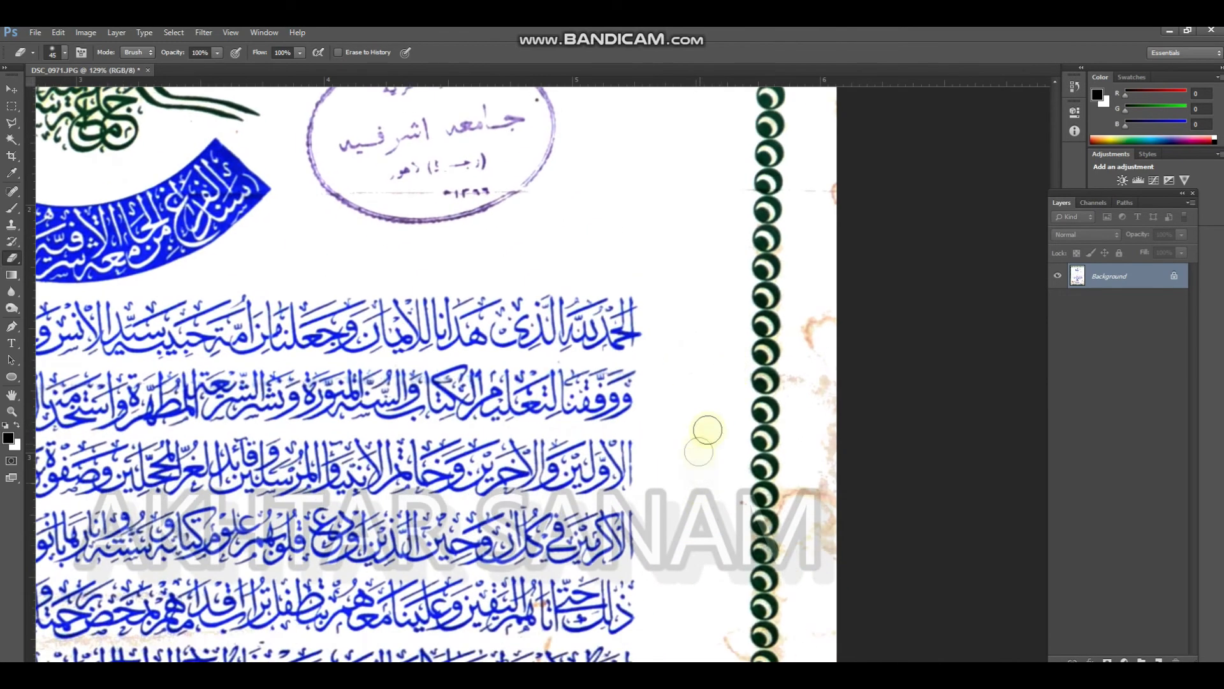
Erase the brown stains in the paper margin outside the upper part of the right border
mouse_move(806, 401)
mouse_down()
mouse_move(831, 413)
mouse_move(827, 525)
mouse_up()
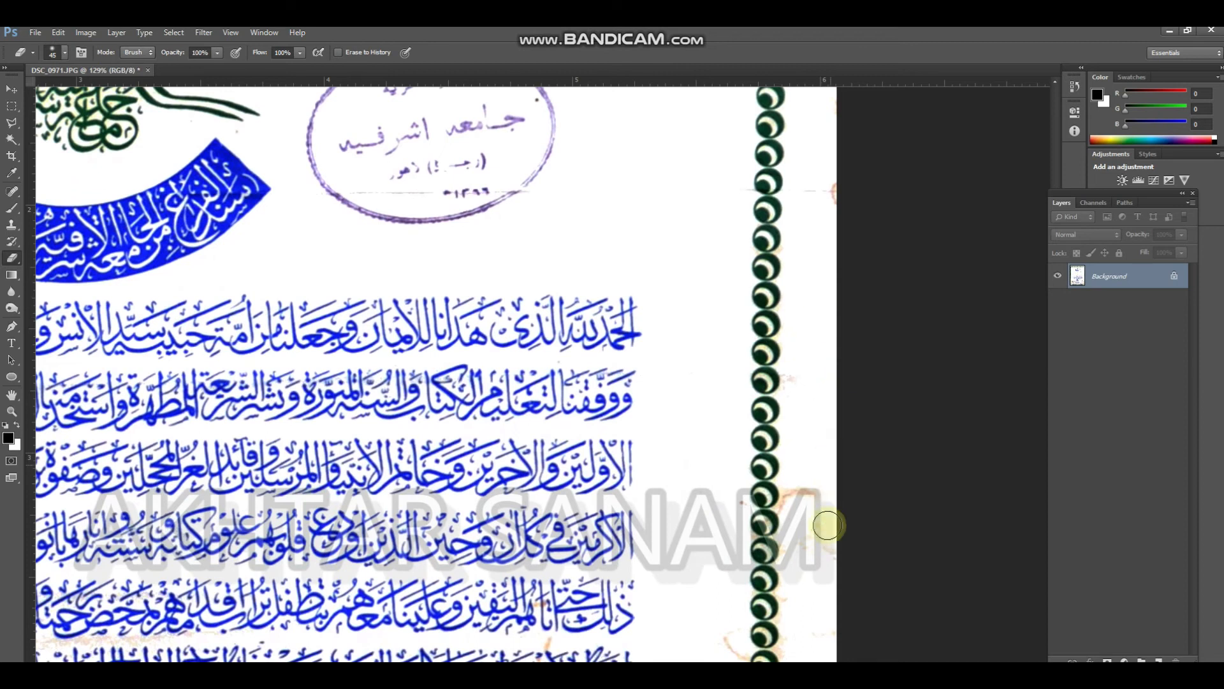
drag(815, 467, 828, 191)
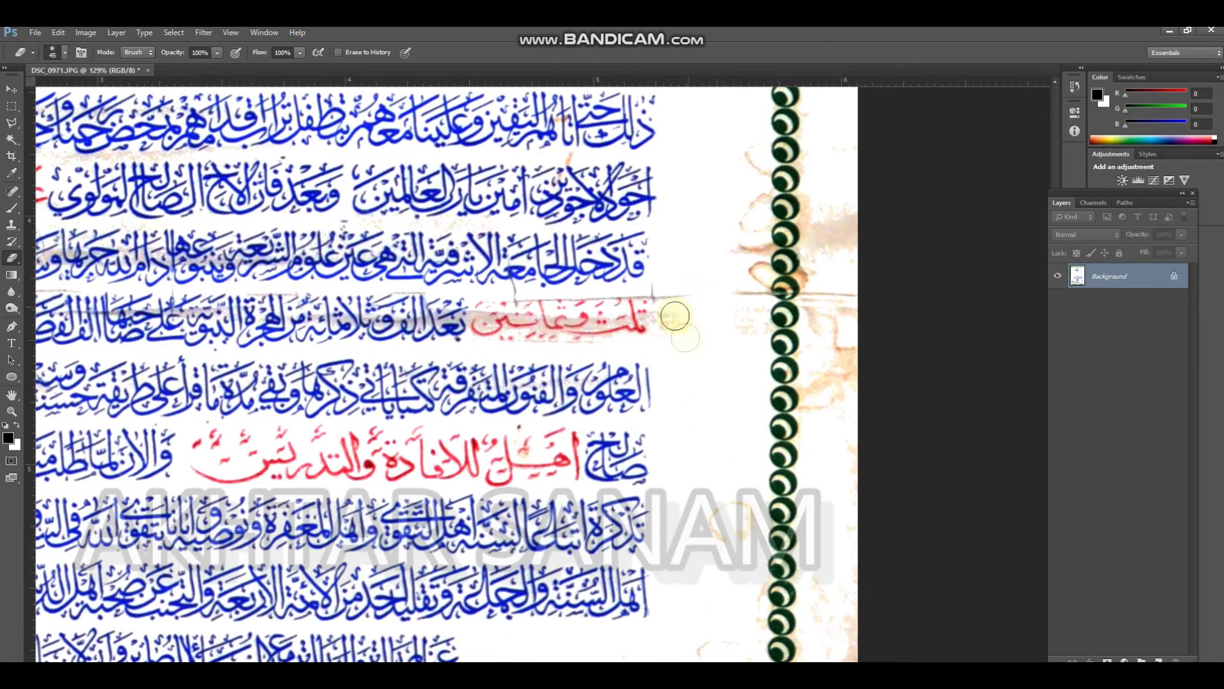
Try to select the grey crease shading behind the red lettering and all similar pixels with the Magic Wand
drag(657, 301, 670, 300)
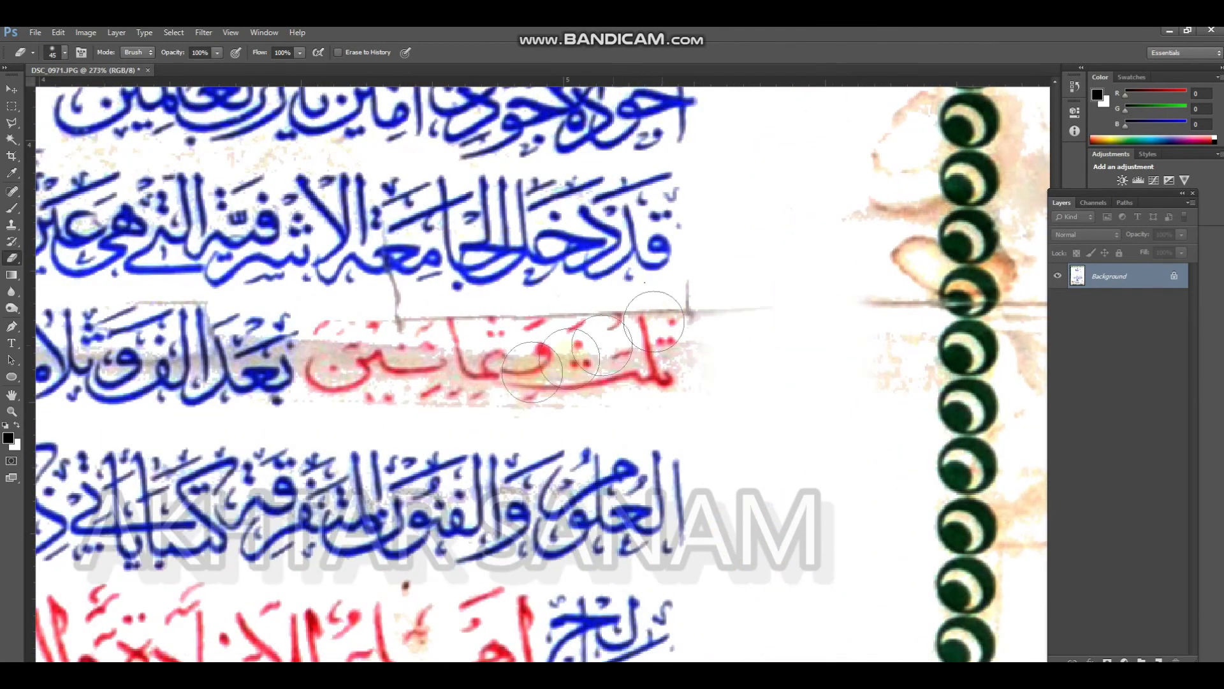
key(w)
right_click(518, 366)
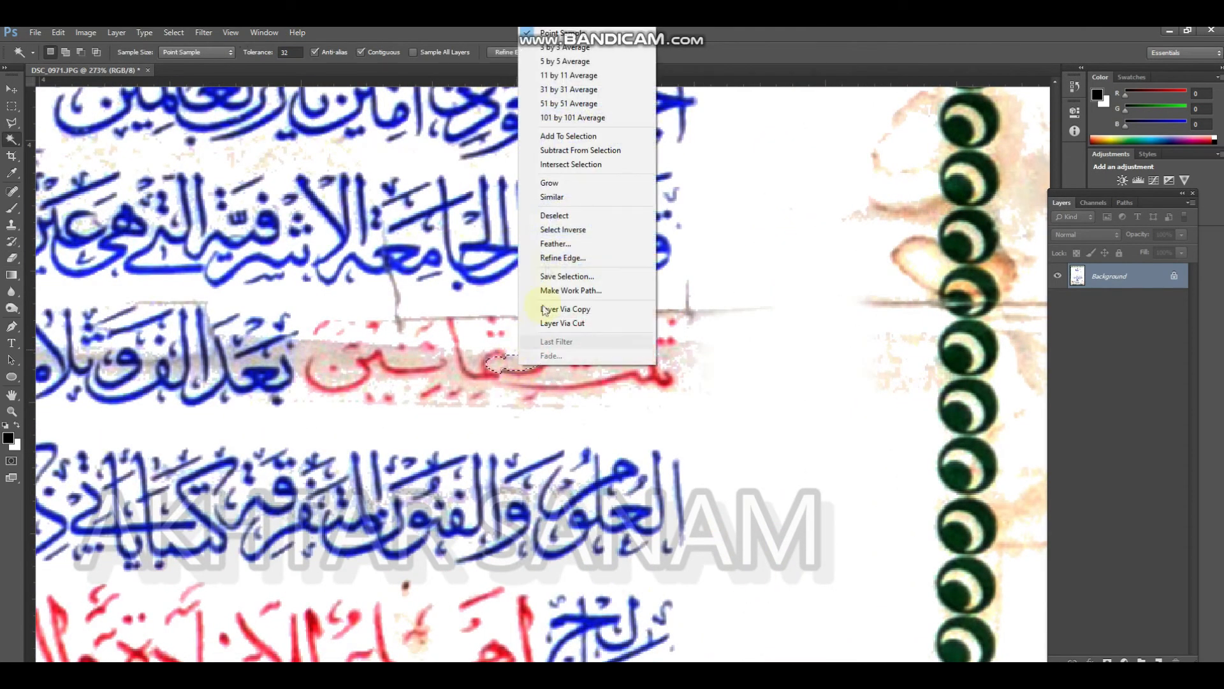
click(552, 198)
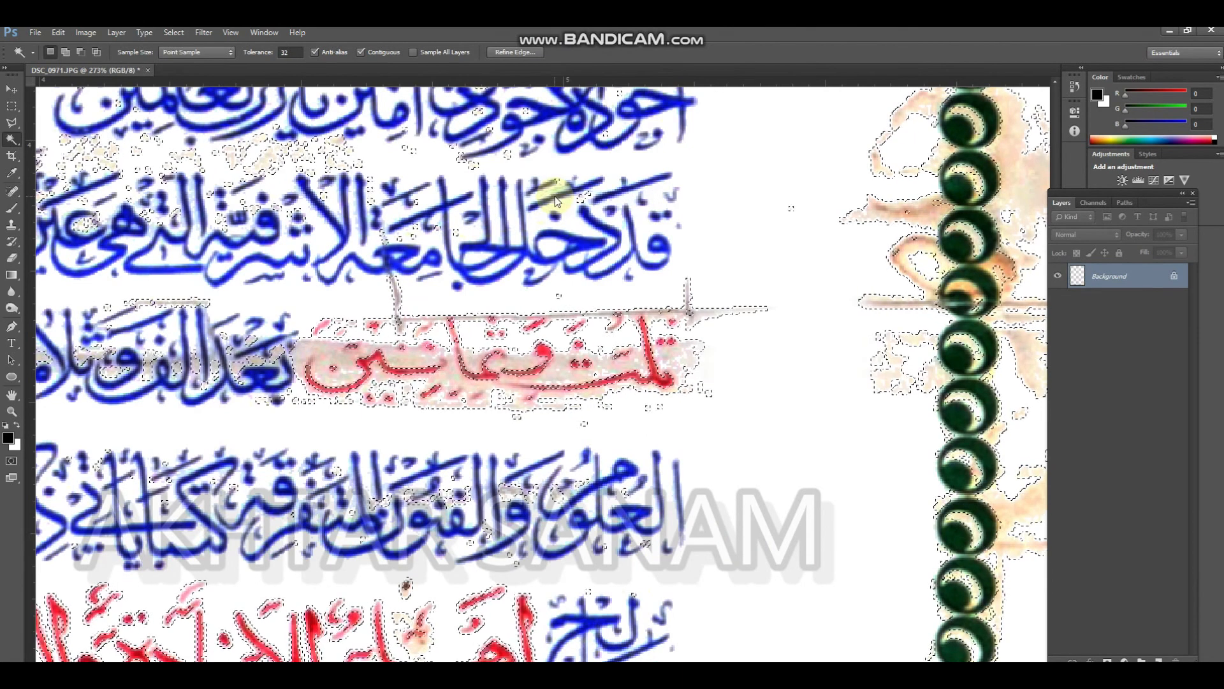
key(ctrl+z)
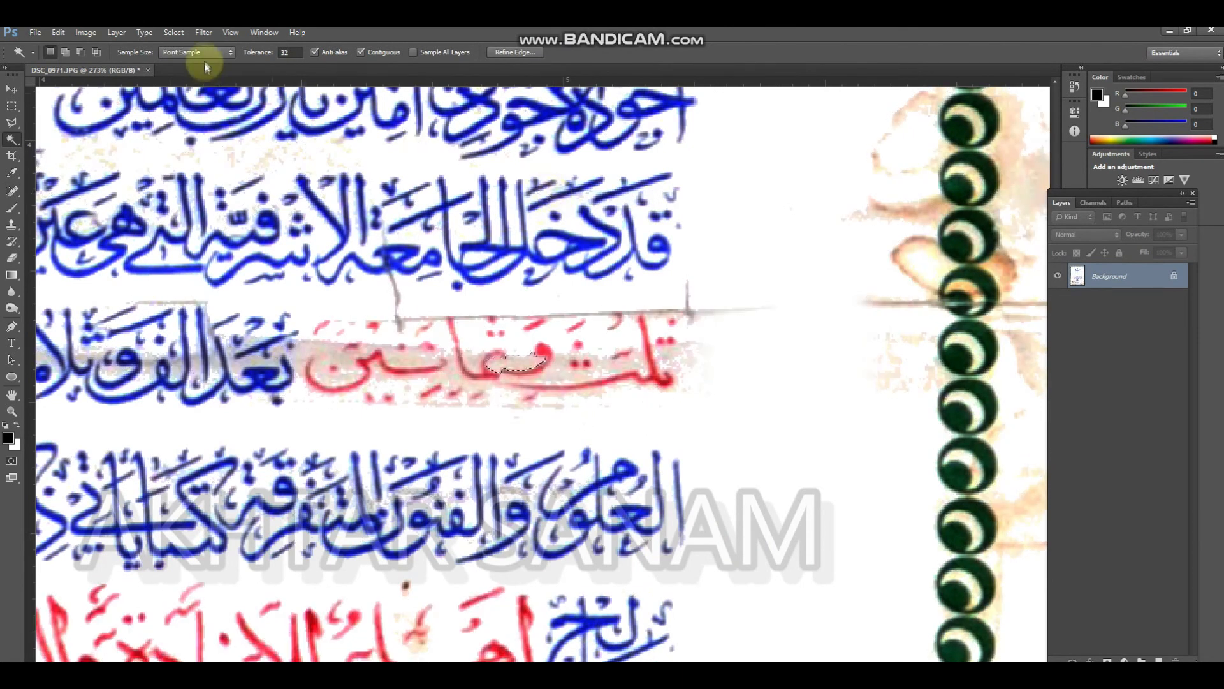
Set the Magic Wand tolerance to 10, select the shading behind the red lettering plus similar pixels, and clear it to white
text(10)
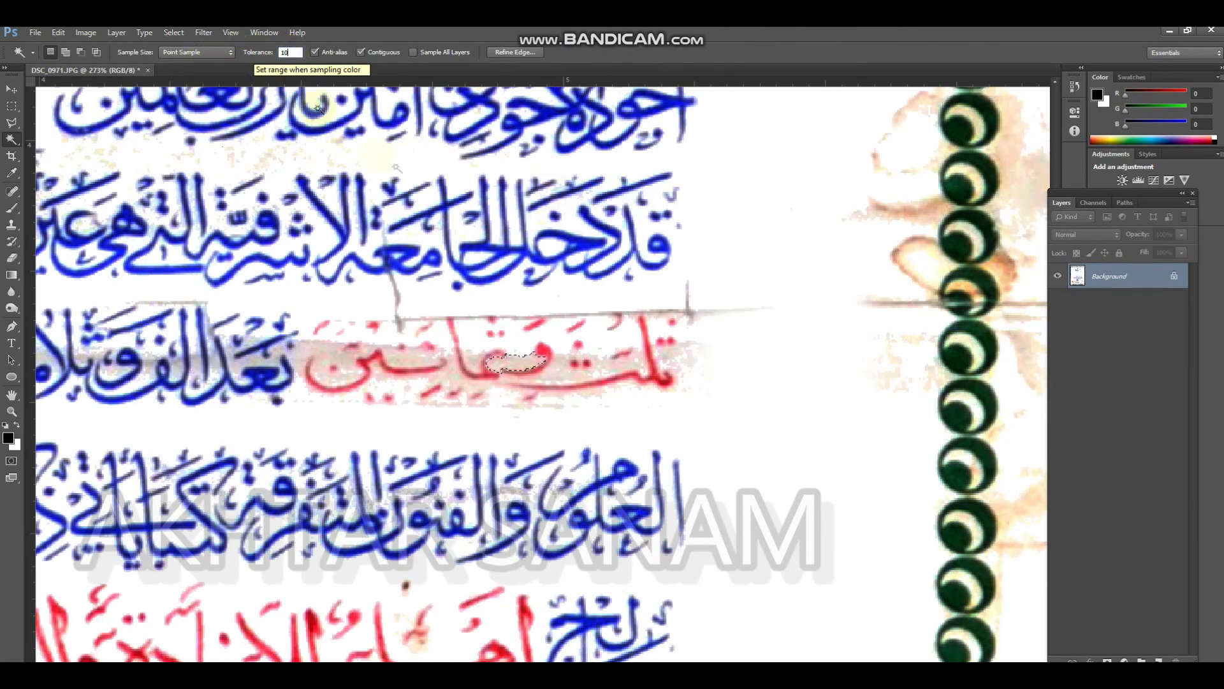
right_click(530, 352)
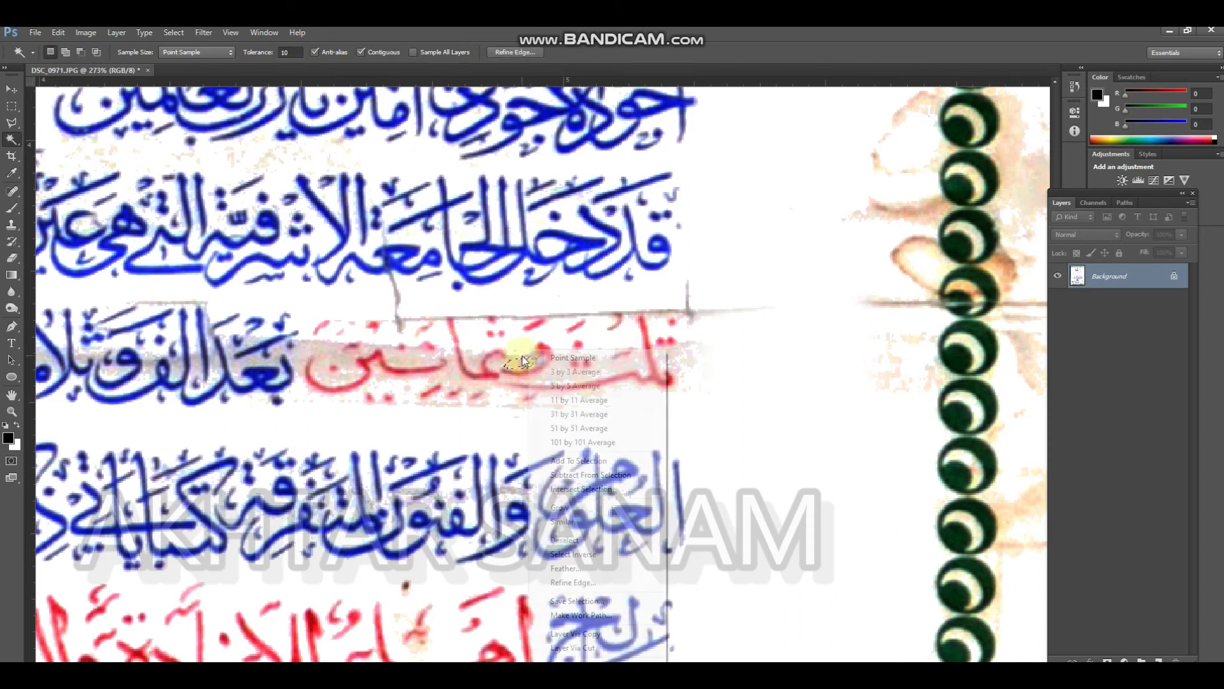
click(606, 526)
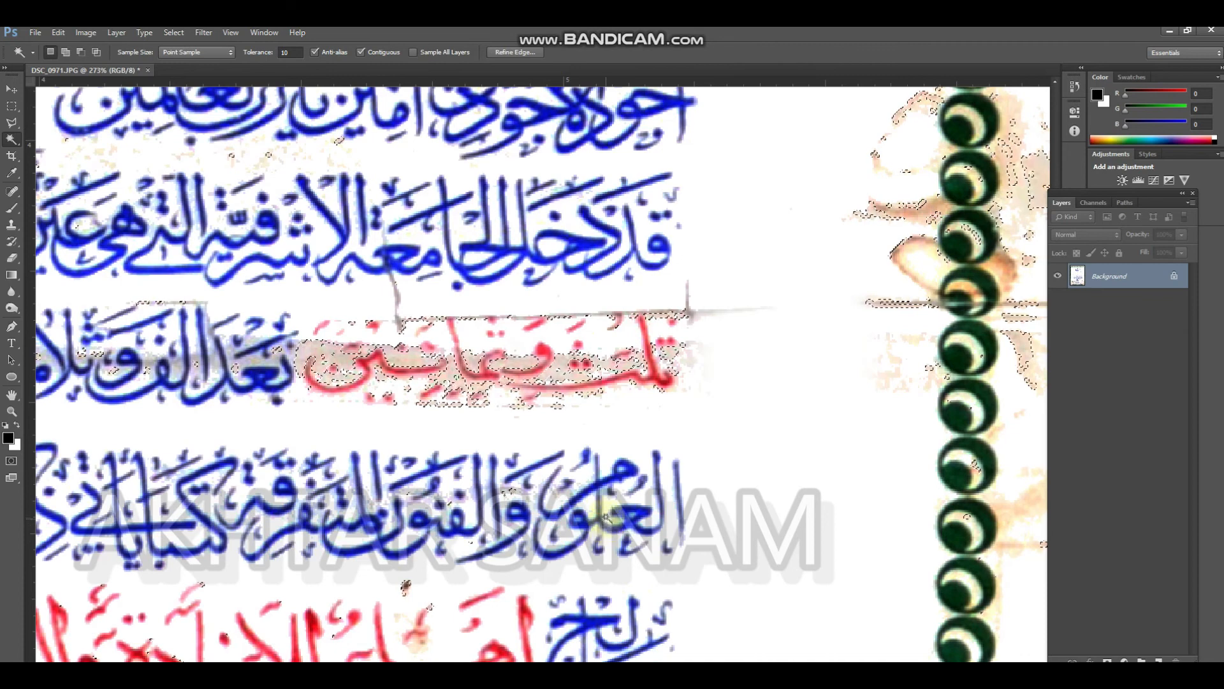
key(ctrl+d)
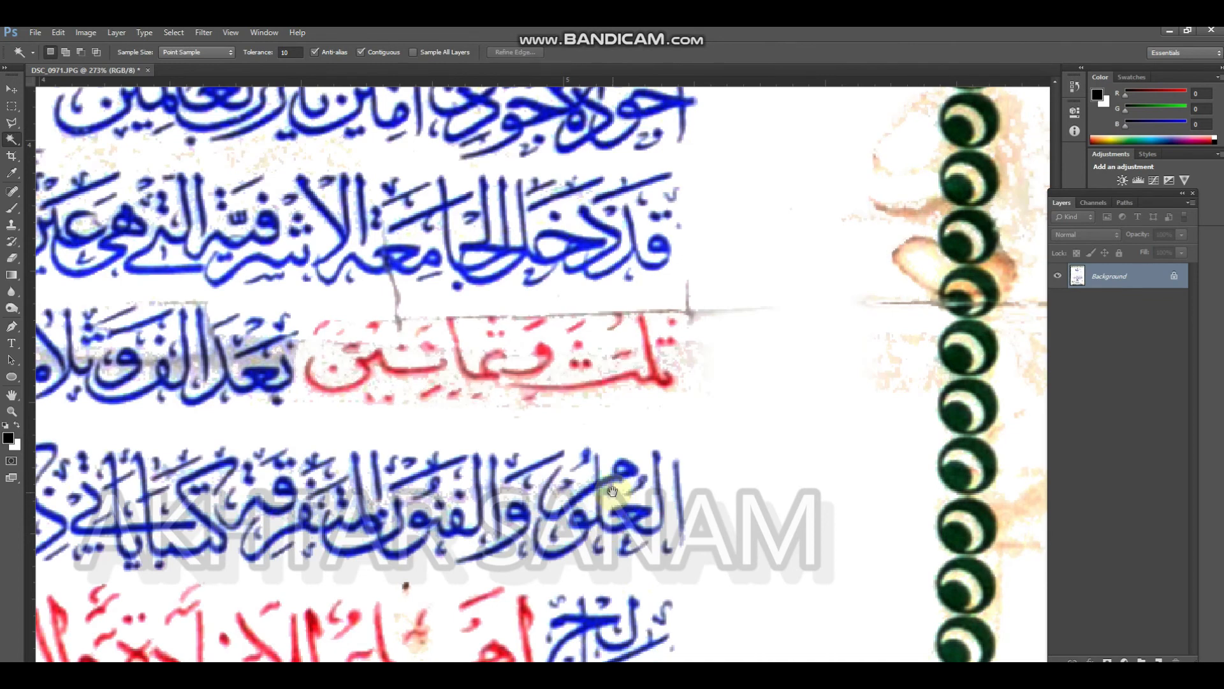
Select the paper specks near the certificate's lower-right corner and similar pixels, and remove them with a Content-Aware fill
drag(565, 478, 629, 418)
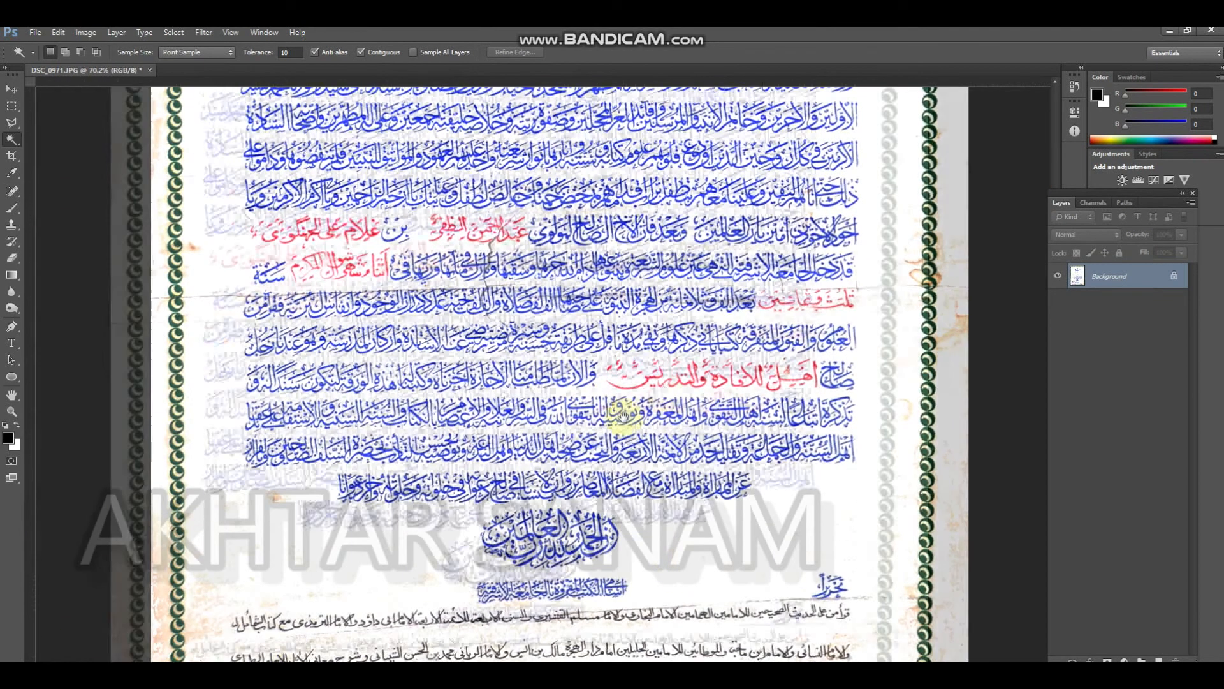
drag(548, 325, 528, 300)
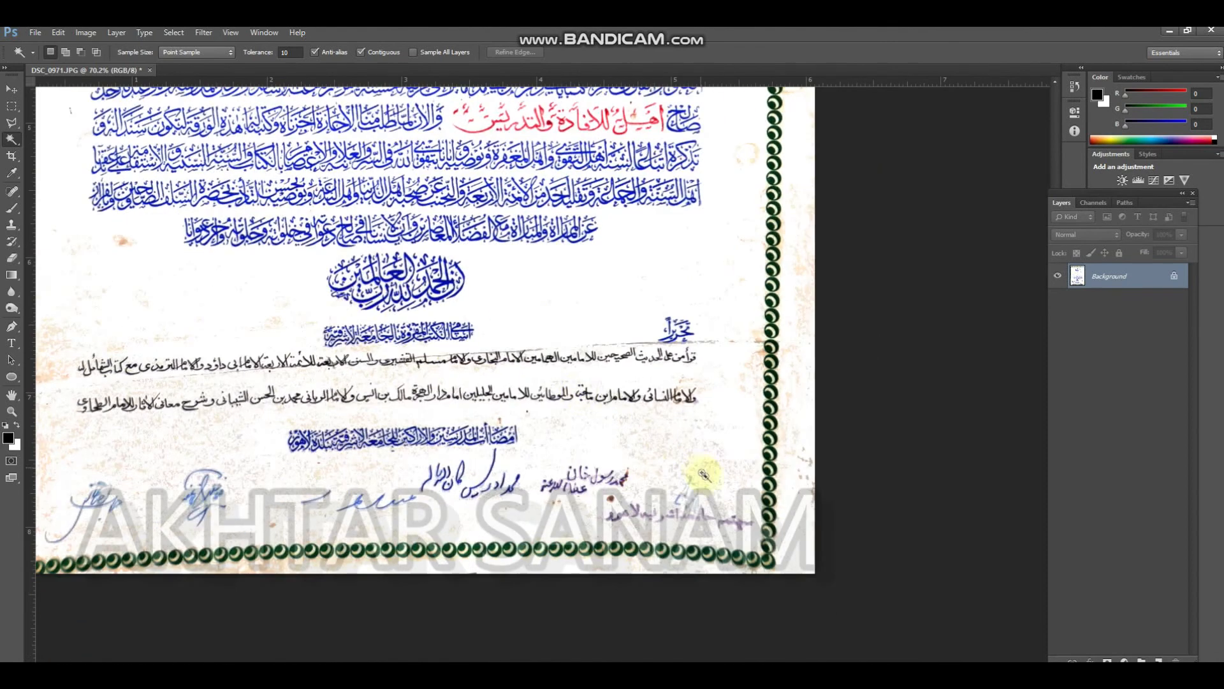
drag(701, 471, 744, 481)
click(751, 473)
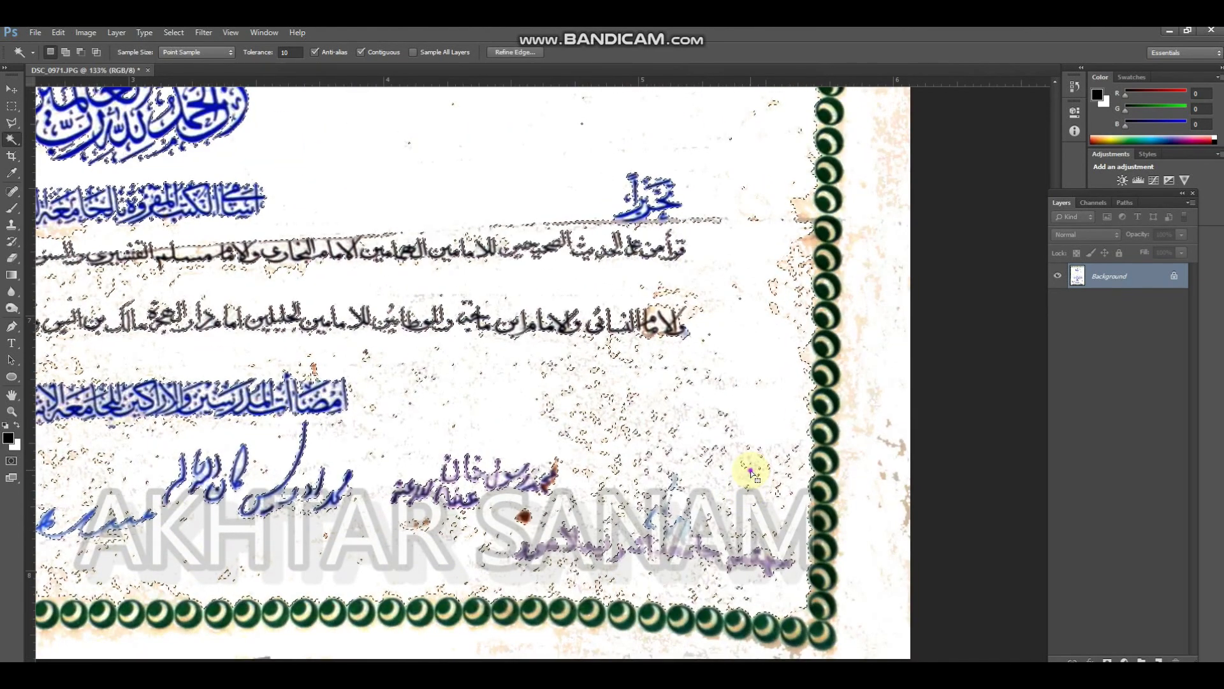
right_click(751, 474)
click(806, 288)
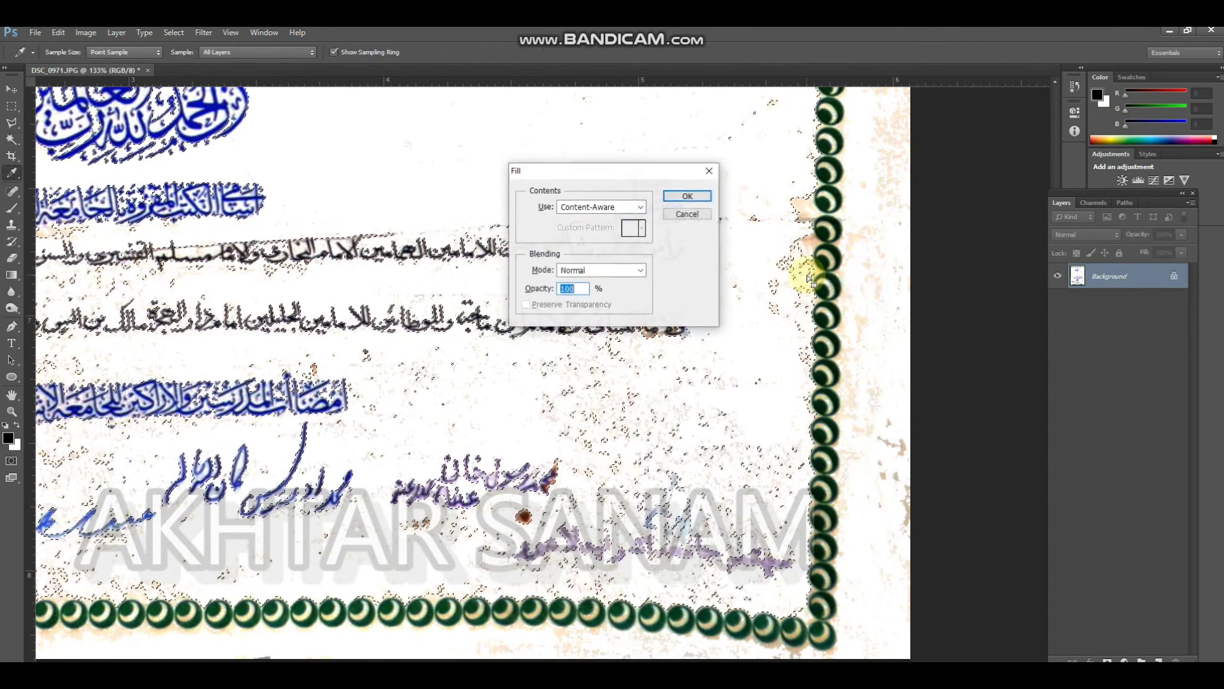
key(Return)
key(ctrl+d)
Try to select the remaining paper specks around the faint blue signature with the Magic Wand
scroll(624, 273, down, 1)
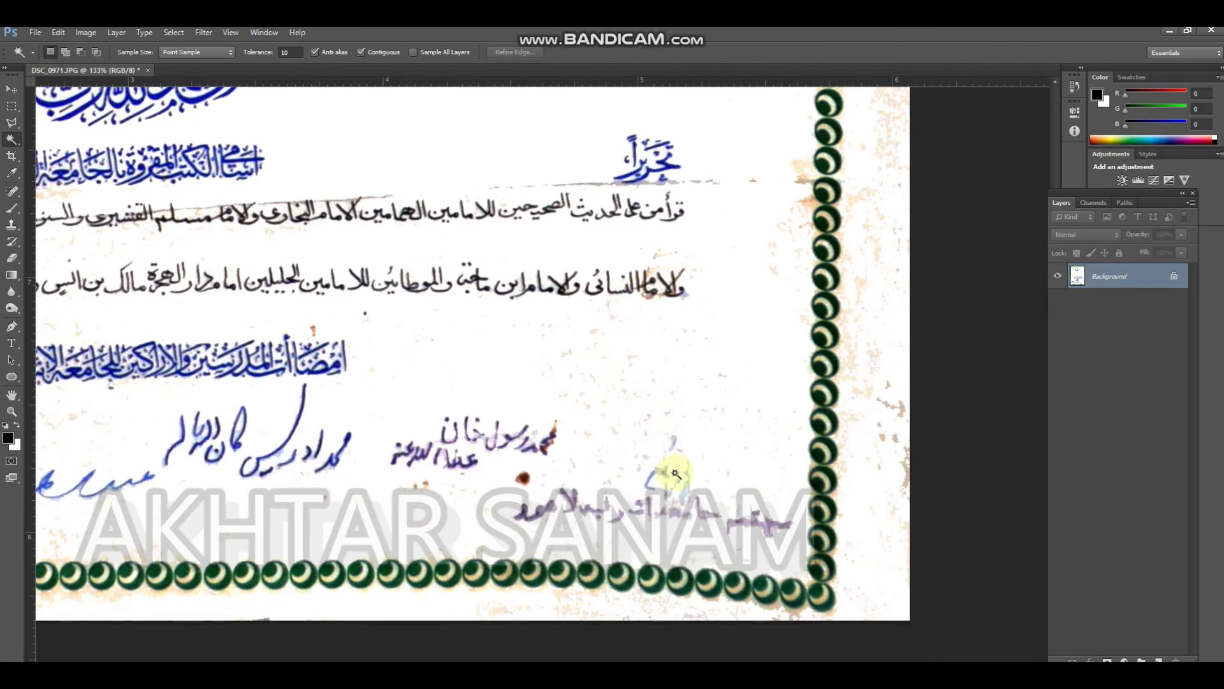
scroll(660, 450, up, 5)
click(727, 488)
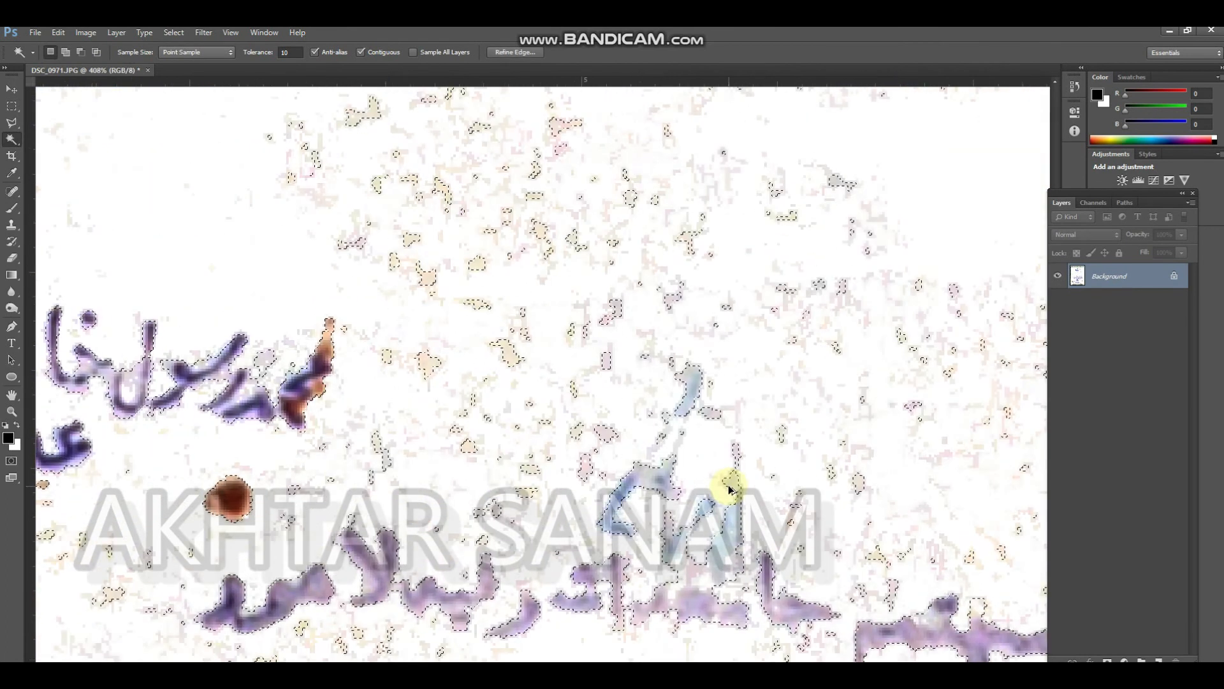
scroll(737, 490, down, 5)
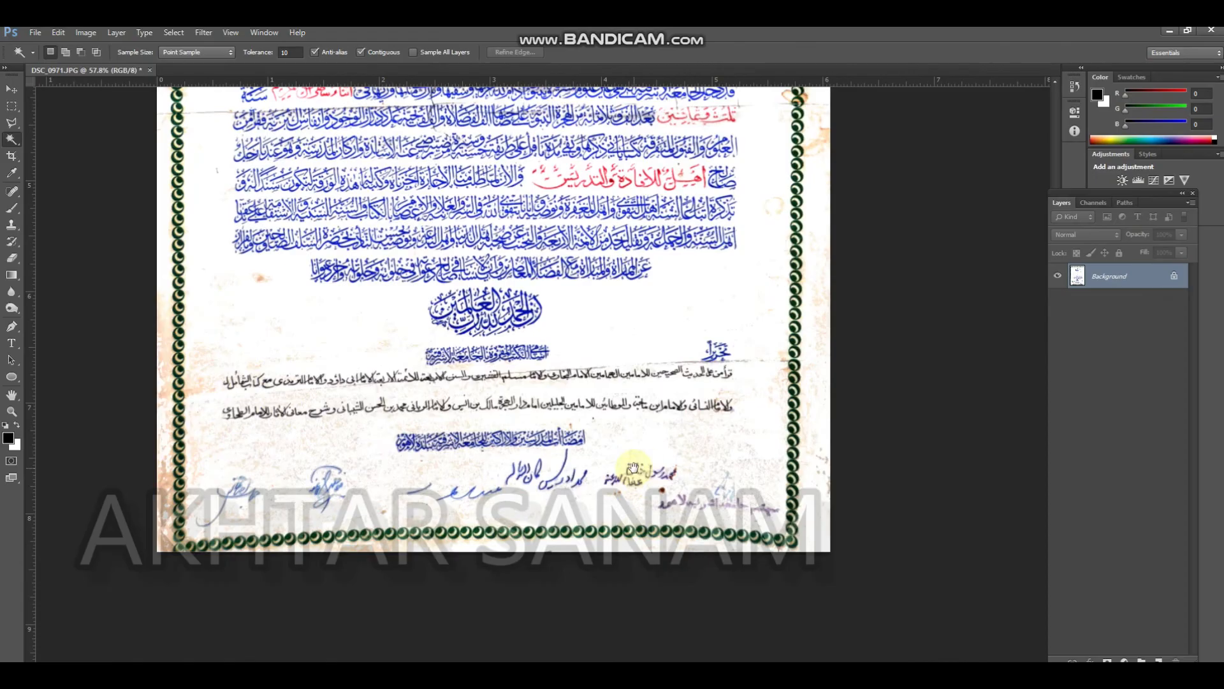
Examine the crack through the red lettering, the main text block and the certificate's header
drag(647, 467, 504, 389)
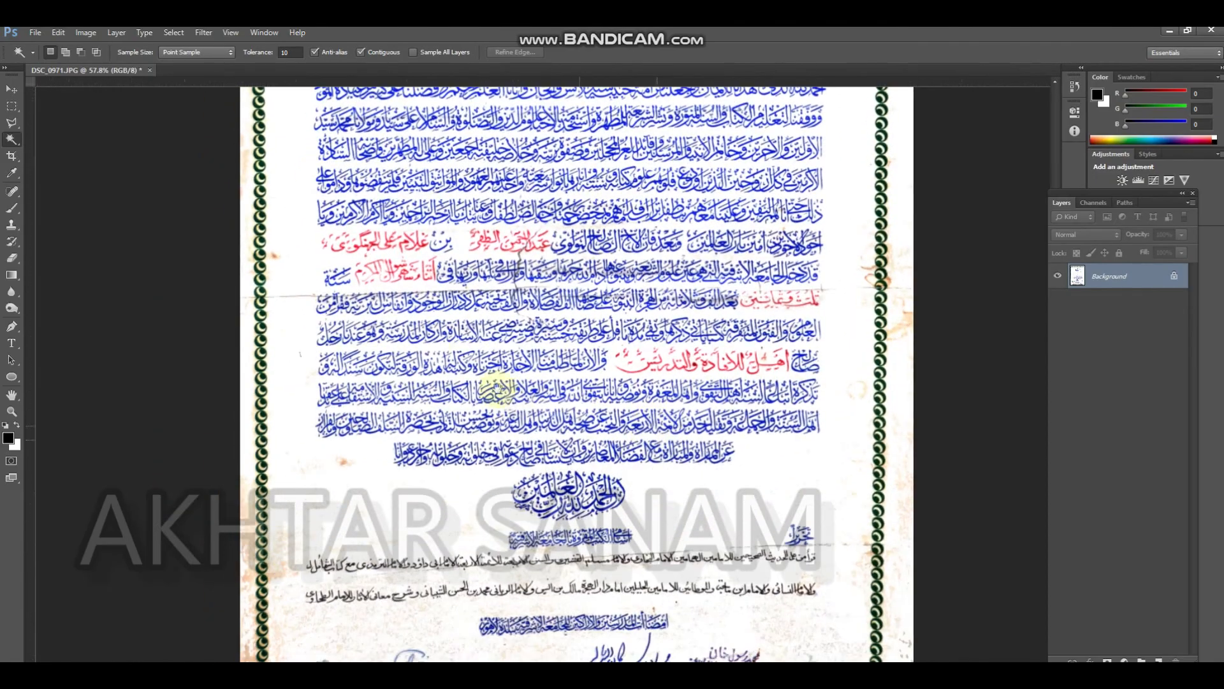
scroll(504, 245, up, 7)
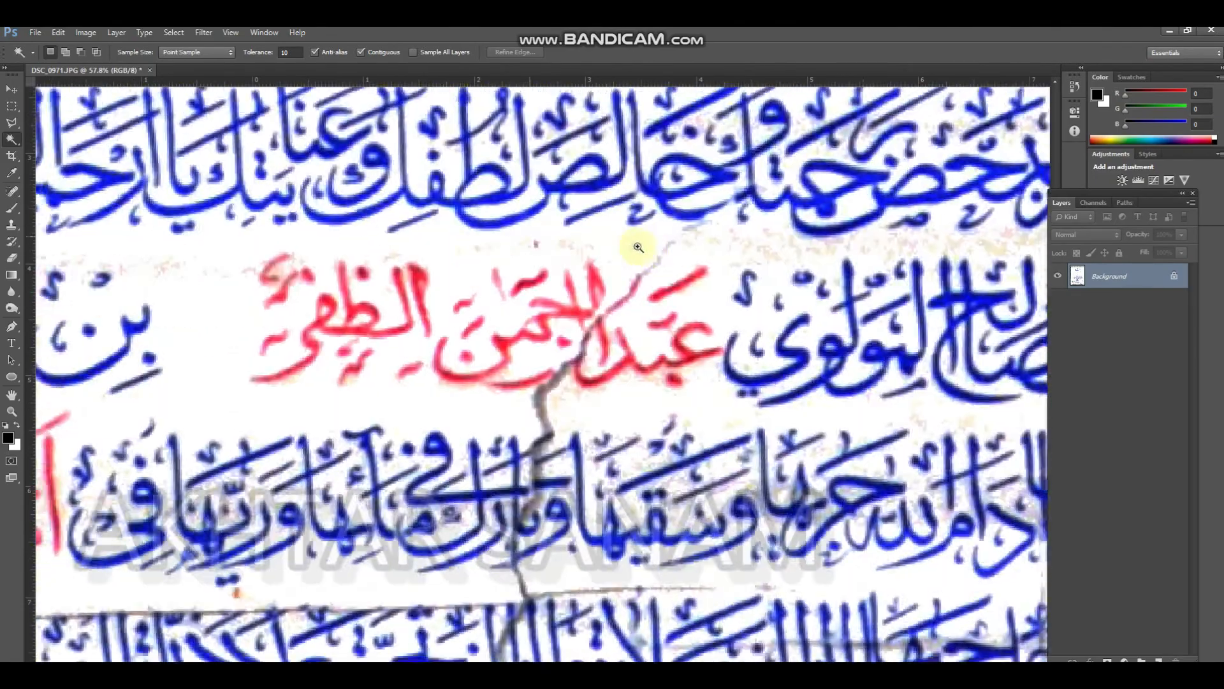
scroll(590, 275, down, 5)
drag(576, 307, 529, 397)
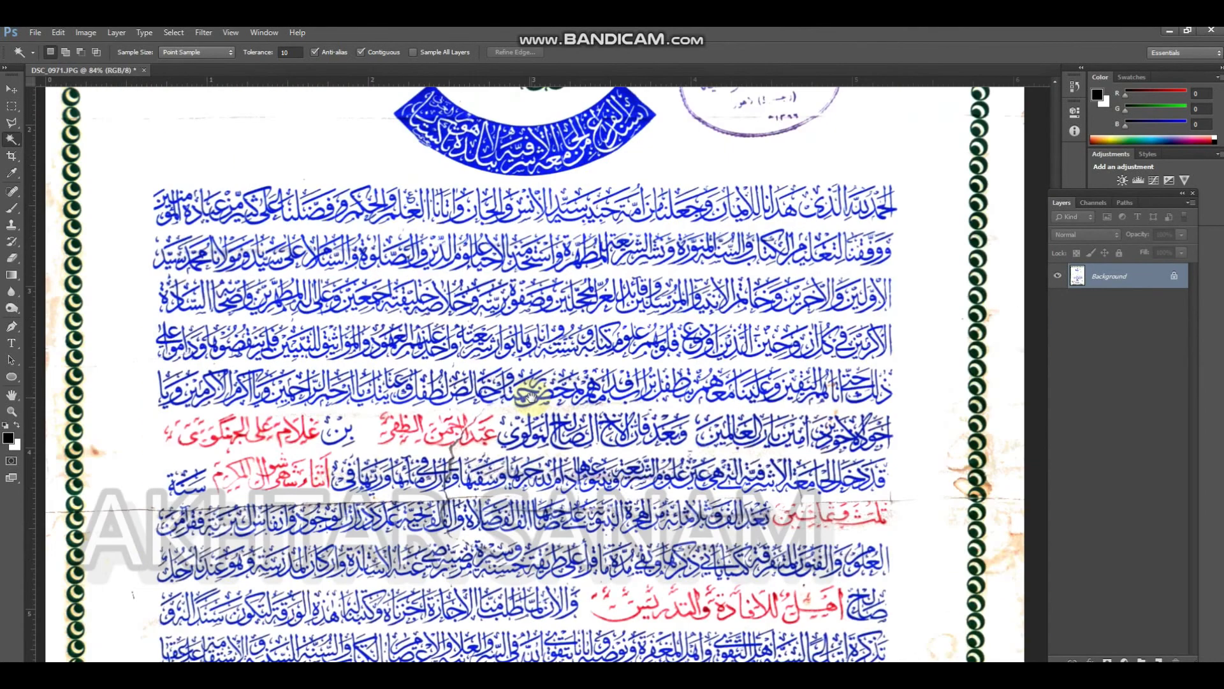
scroll(567, 349, down, 3)
scroll(552, 345, down, 10)
scroll(555, 345, down, 1)
drag(664, 222, 697, 388)
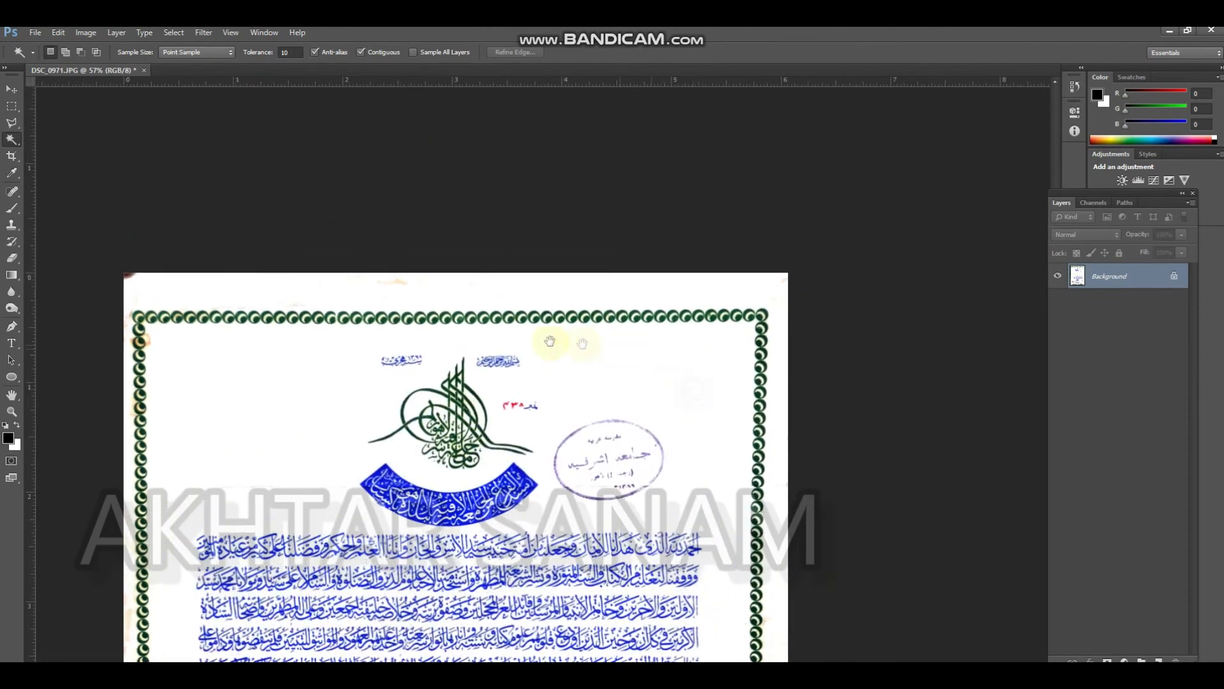
Set the Magic Wand tolerance to 32 and fill one top-border circle's cream crescent and the paper above the border with white
scroll(533, 335, up, 5)
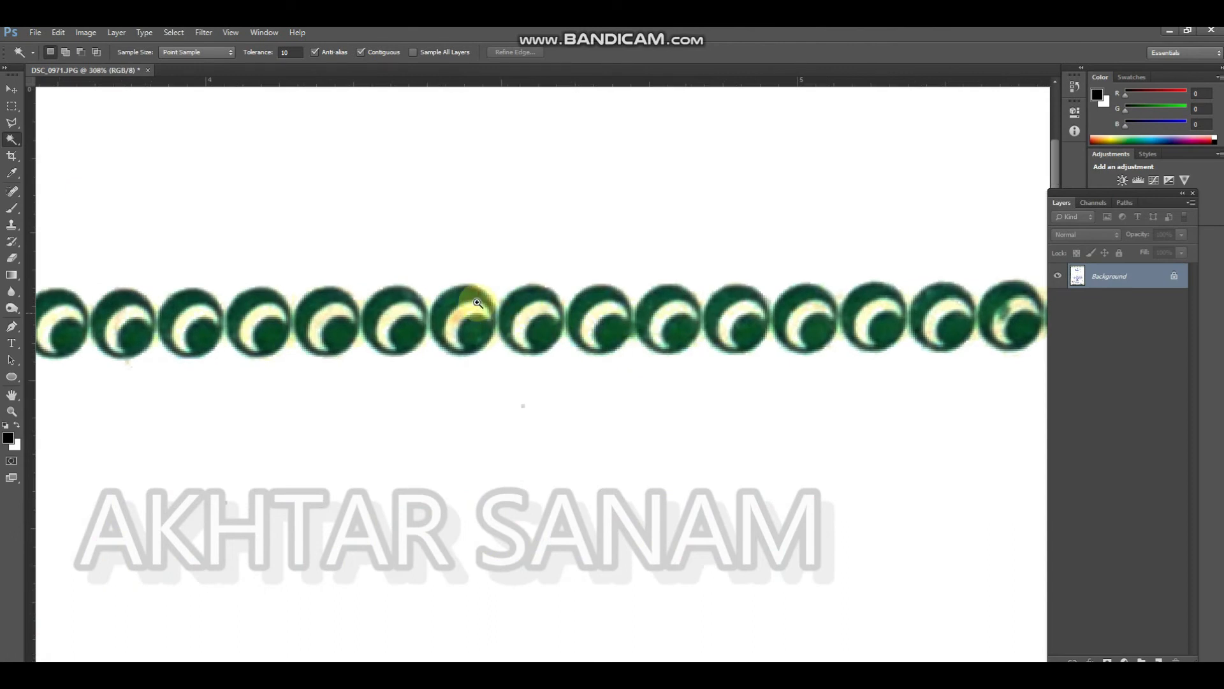
key(Return)
text(32)
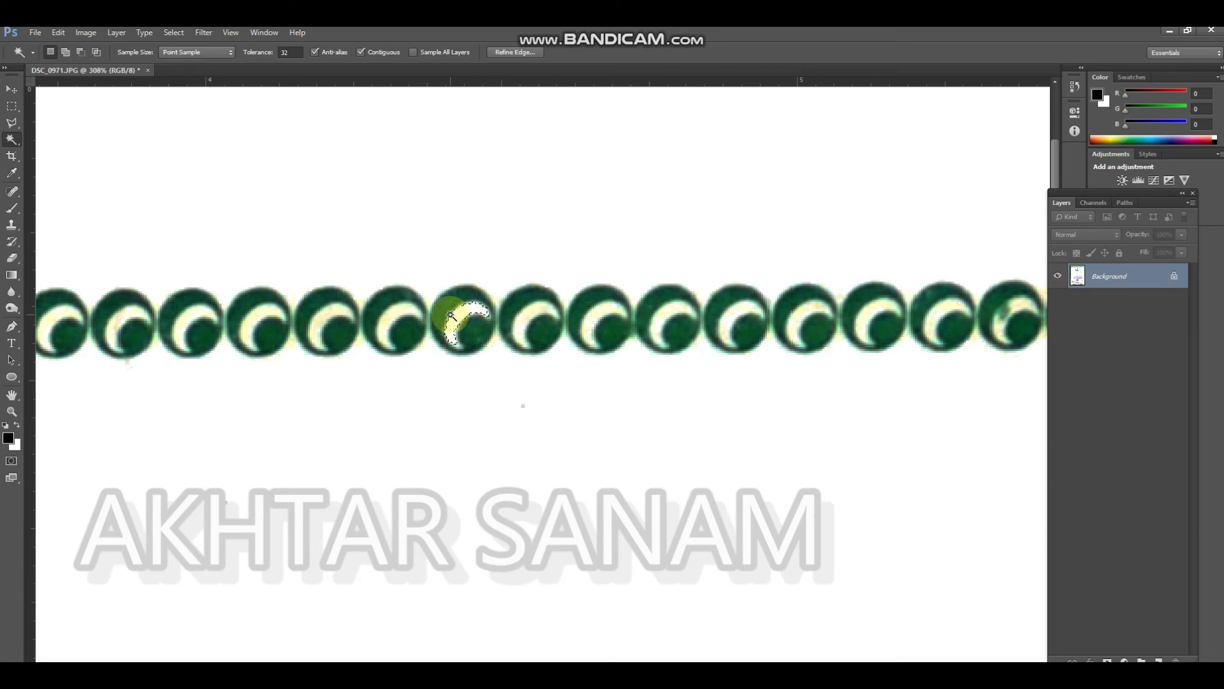
click(451, 263)
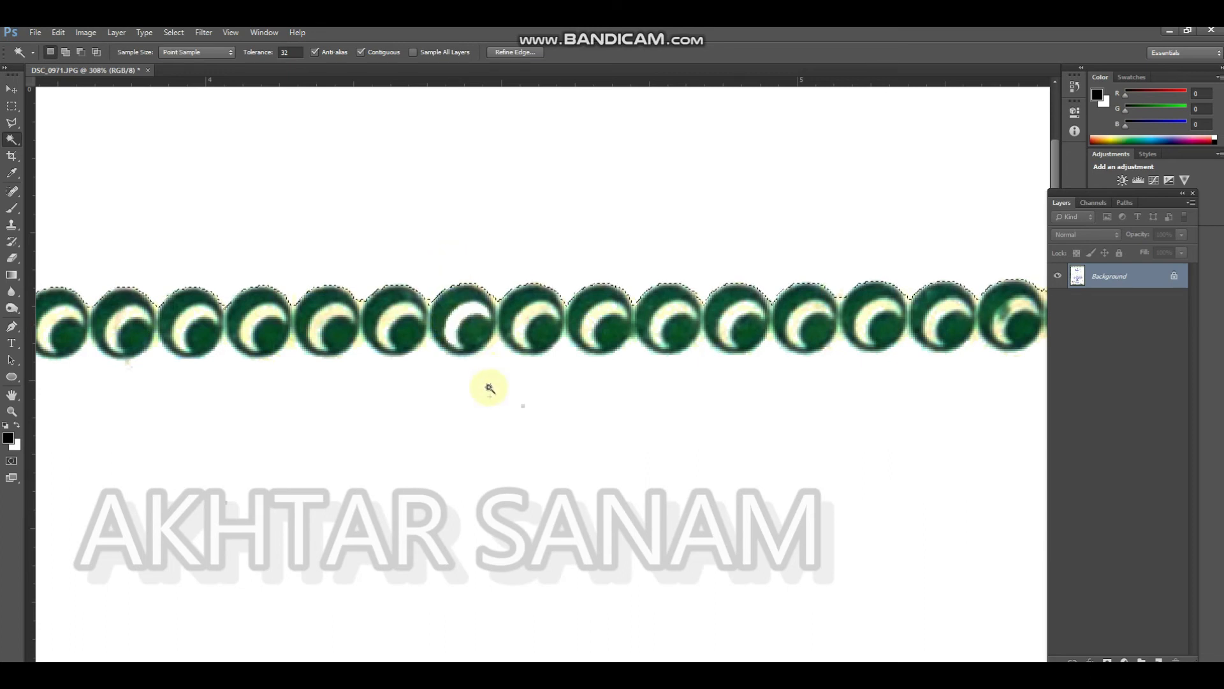
key(ctrl+BackSpace)
key(ctrl+d)
Examine the whole certificate, followed by its header emblem, oval stamp and top border up close
ctrl+drag(511, 411, 403, 397)
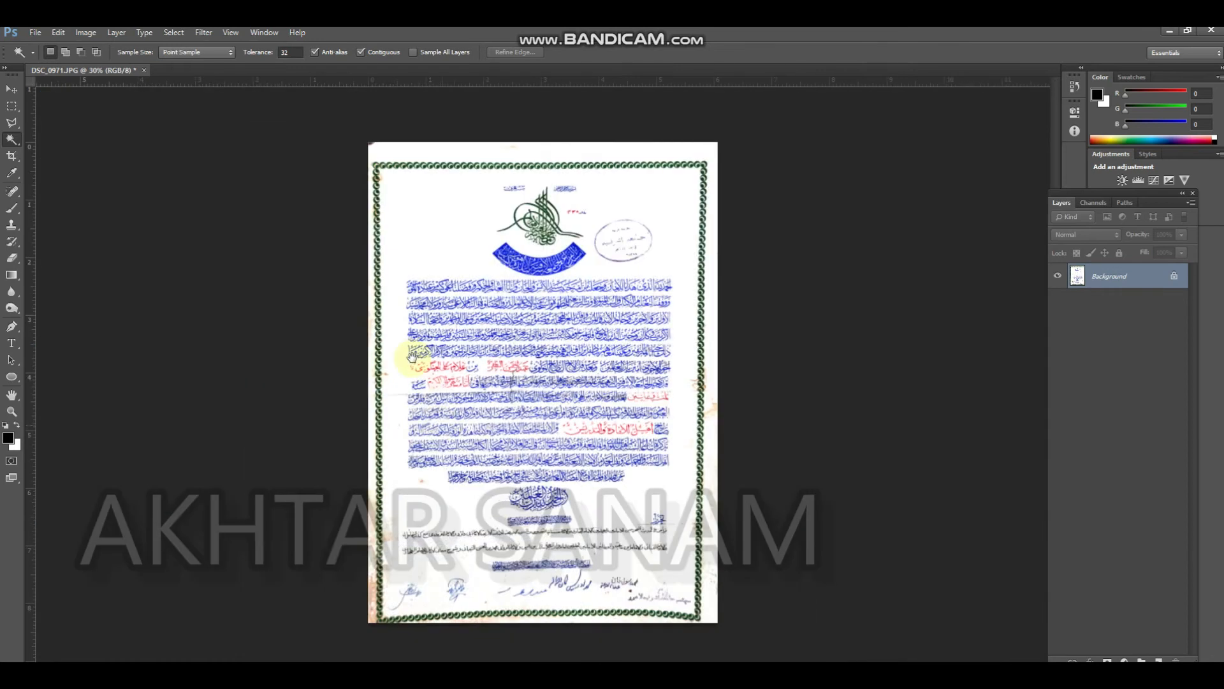
scroll(535, 313, up, 6)
drag(530, 280, 486, 567)
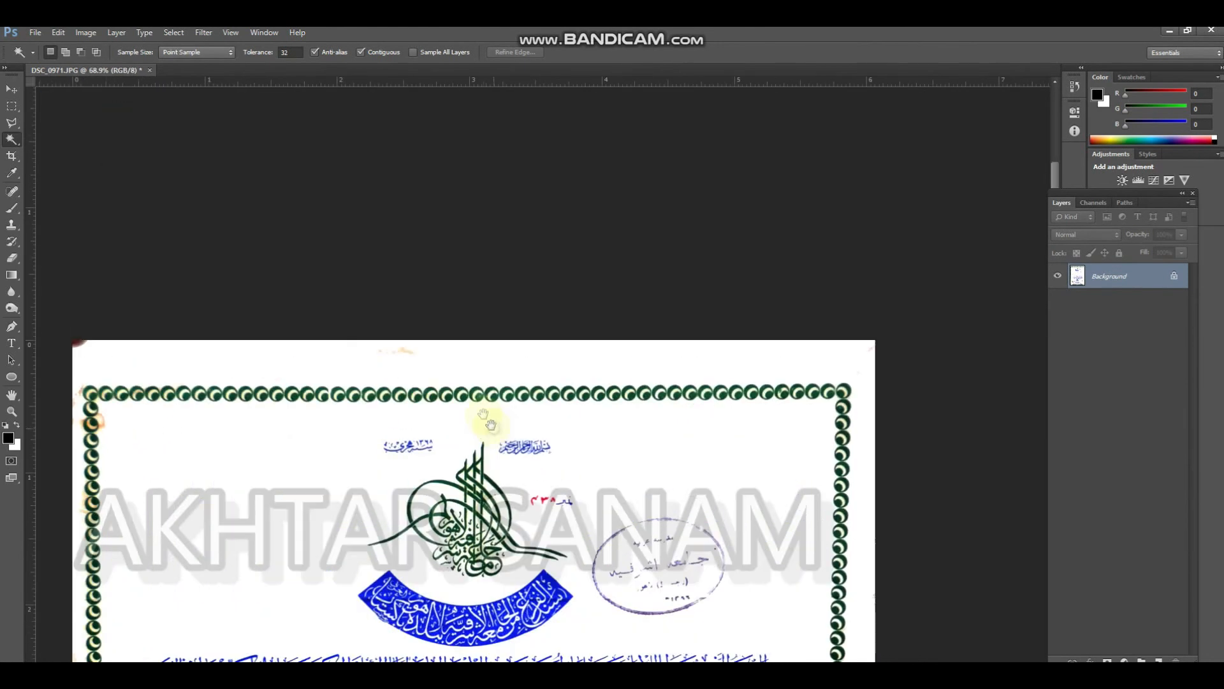
scroll(539, 474, up, 3)
drag(488, 458, 483, 291)
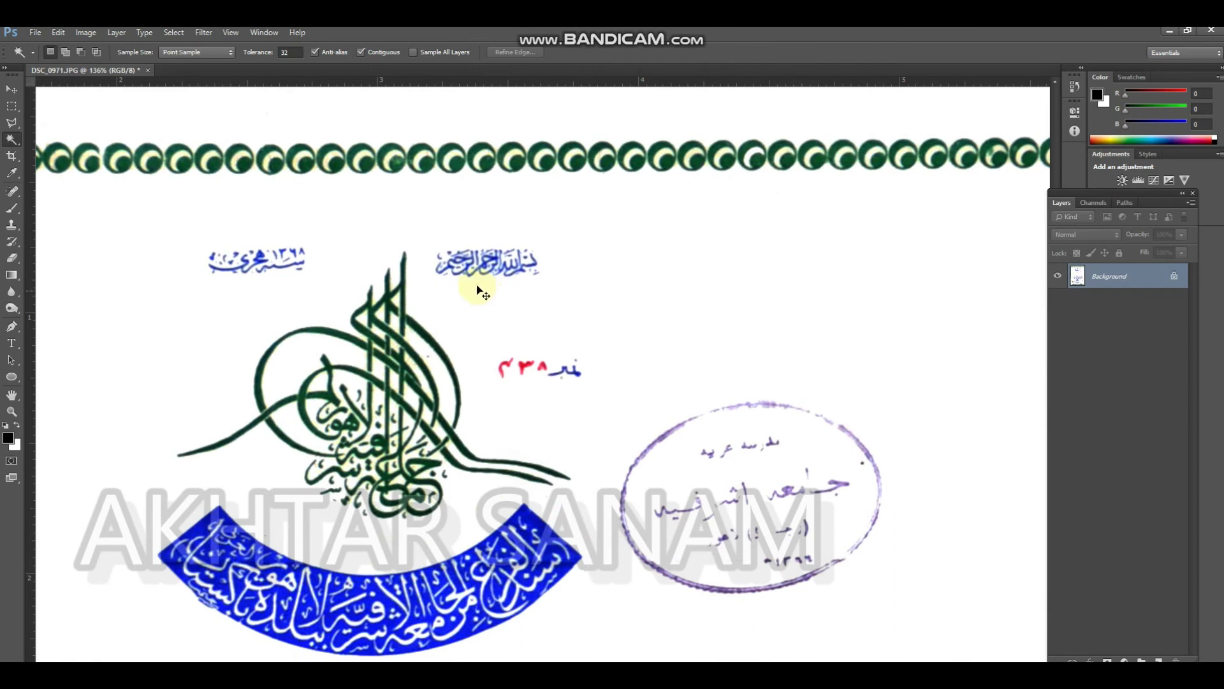
drag(478, 218, 475, 244)
drag(564, 339, 442, 322)
mouse_move(335, 220)
mouse_down()
mouse_move(460, 227)
mouse_move(325, 229)
mouse_up()
Copy the cream-crescent circle beside the whitened one in the top border onto a new layer
scroll(599, 222, up, 5)
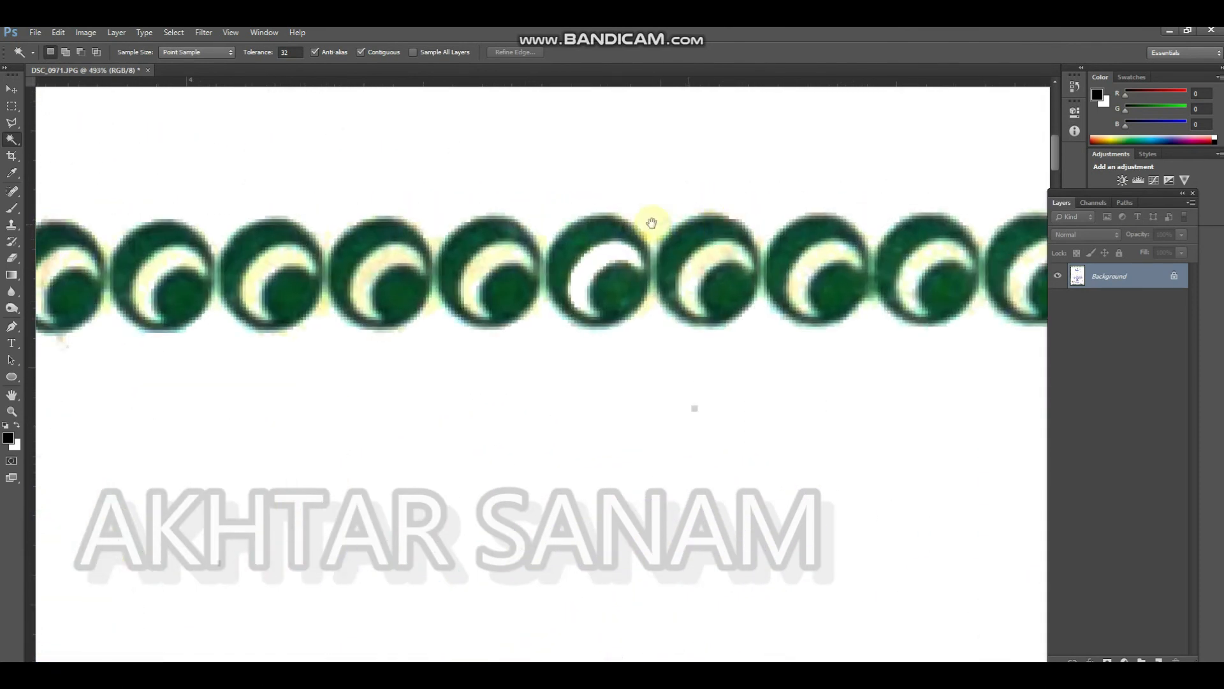
key(m)
drag(437, 191, 540, 361)
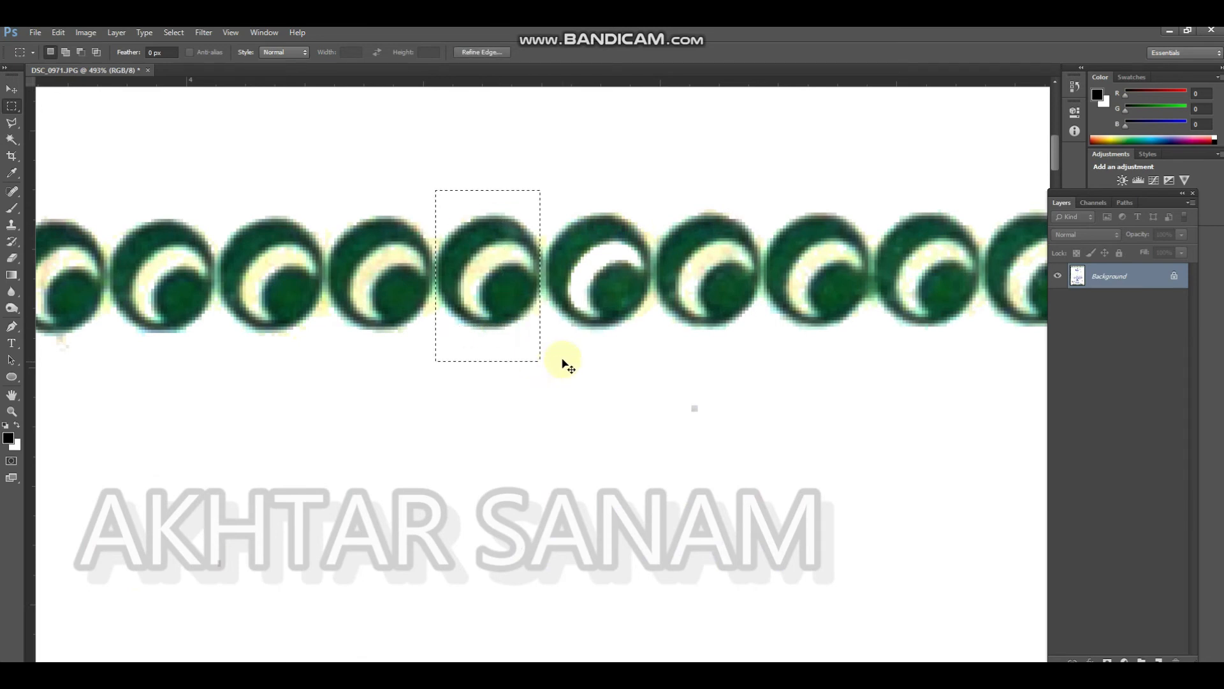
key(ctrl+j)
Remove the white paper above and below the copied circle with the Magic Wand and hide the Background layer
key(w)
click(479, 200)
key(m)
key(w)
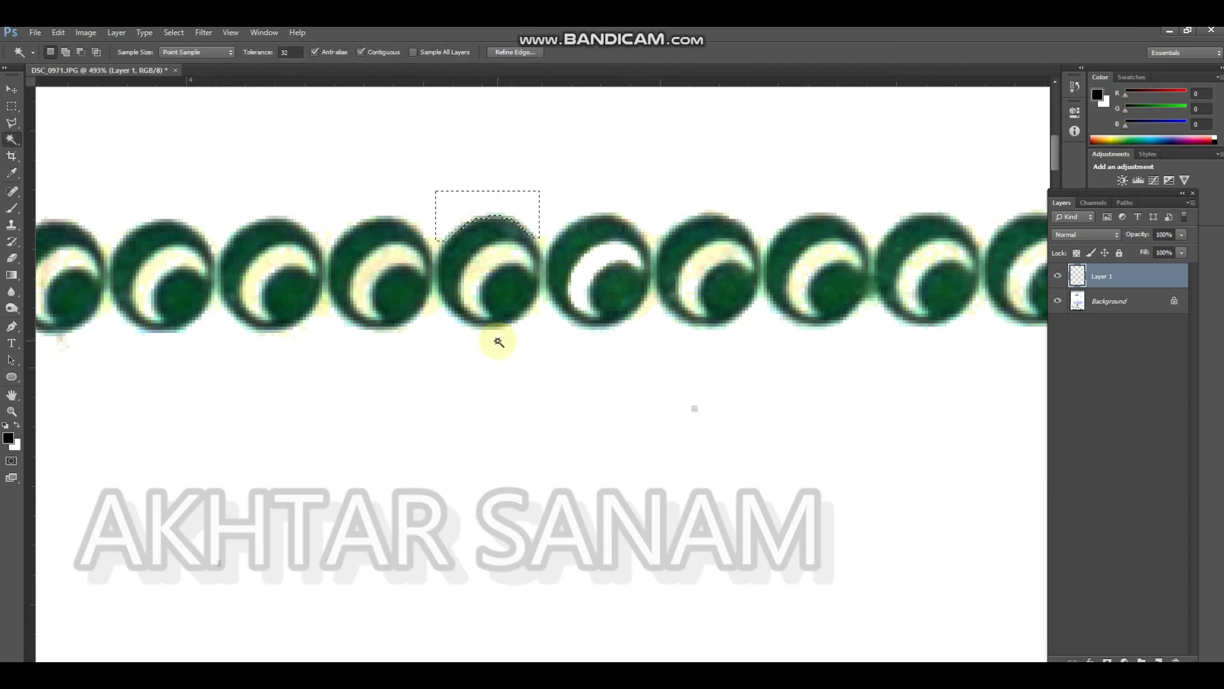
key(ctrl+d)
click(1064, 303)
Duplicate the isolated border circle directly to its right so the two circles touch edge to edge
key(v)
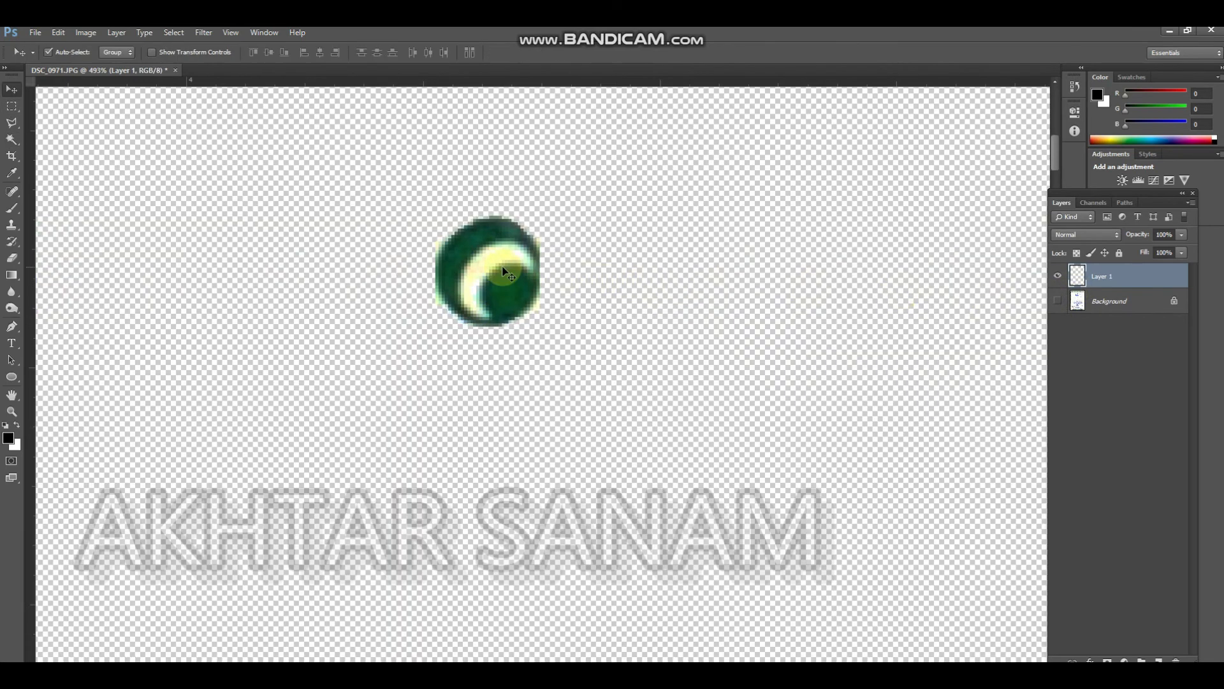
drag(458, 281, 564, 281)
key(ctrl+z)
drag(475, 279, 574, 283)
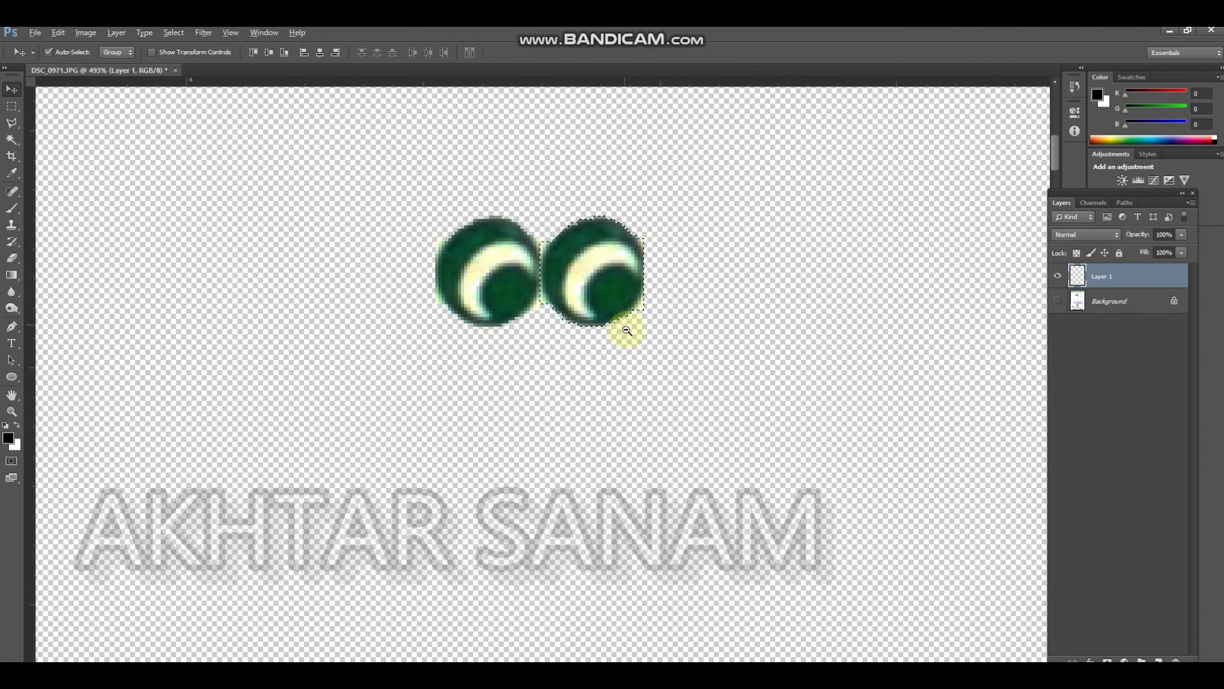
scroll(627, 331, down, 3)
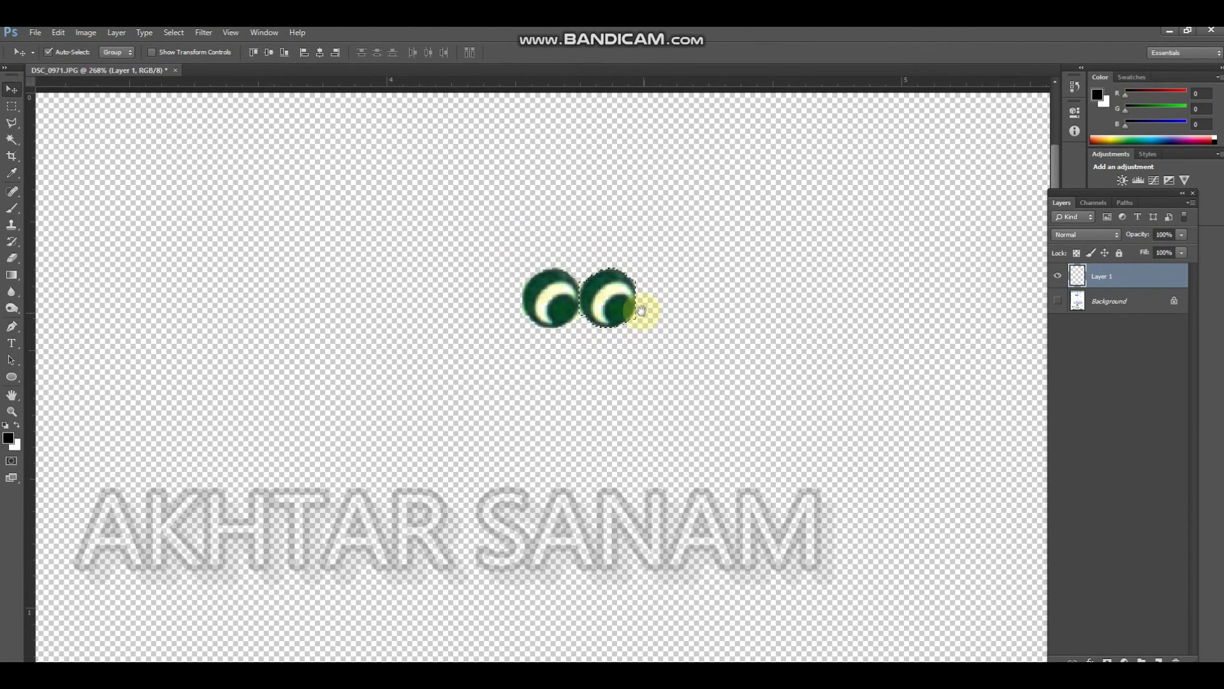
drag(612, 296, 650, 315)
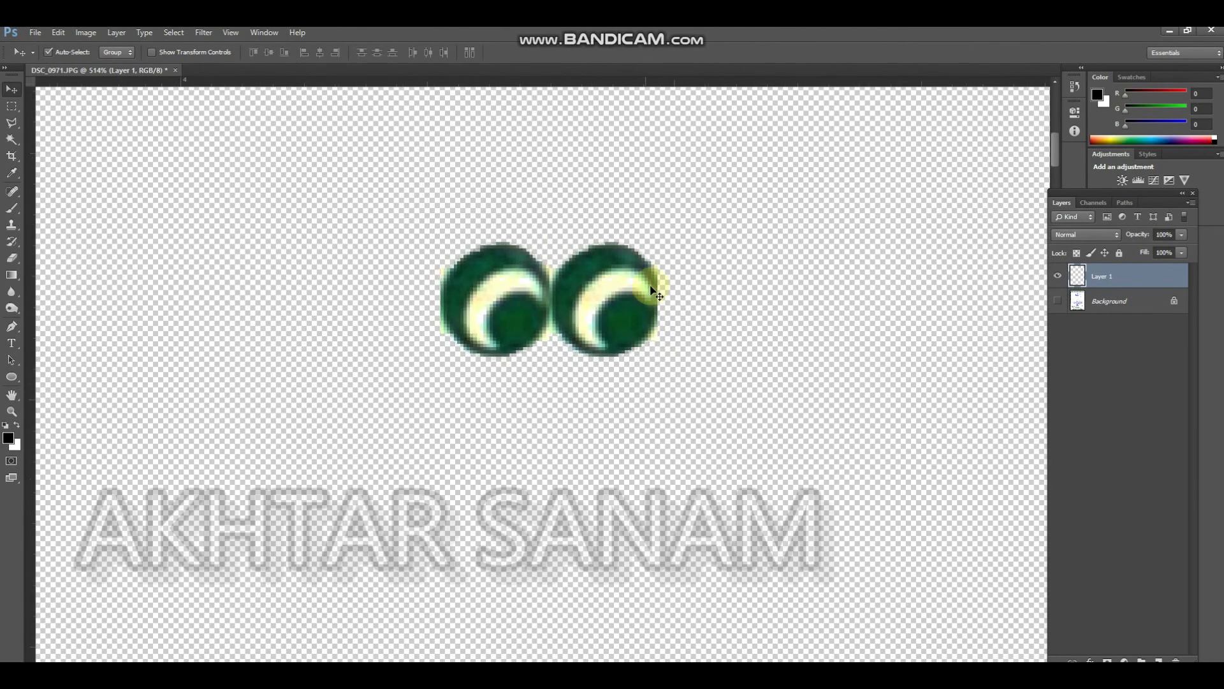
Copy the pair of border circles onto a new layer and place it directly to the right, touching the first pair
key(m)
drag(701, 195, 355, 436)
key(w)
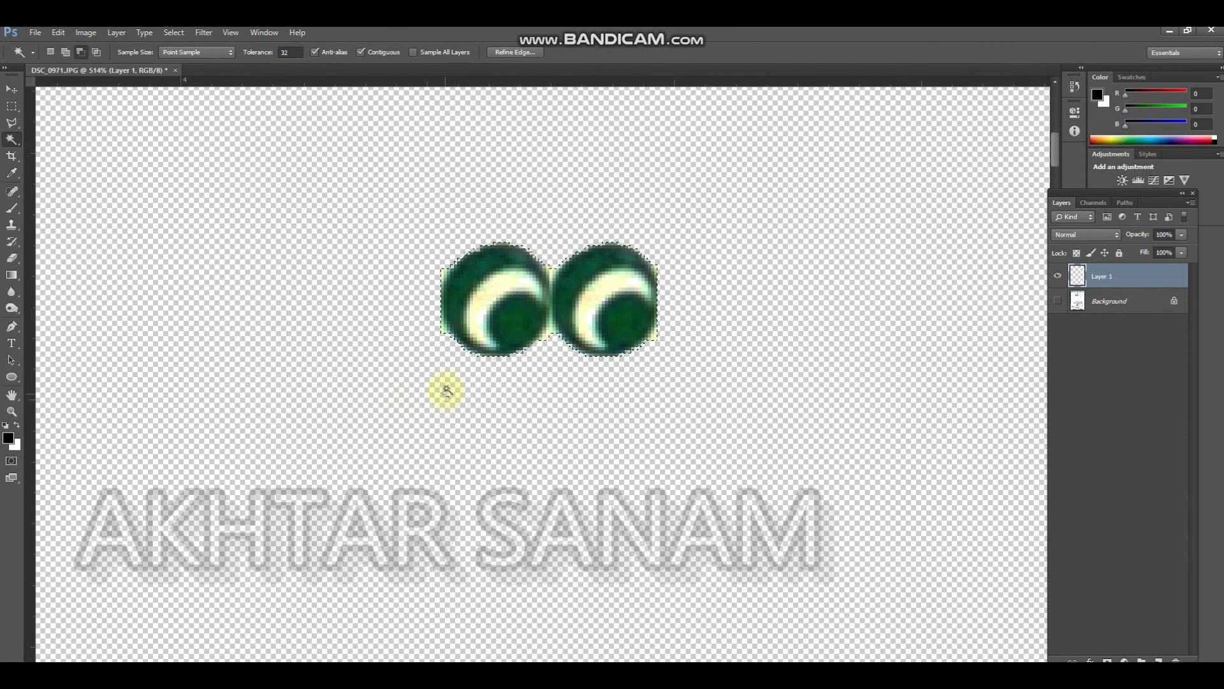
key(m)
drag(458, 303, 643, 297)
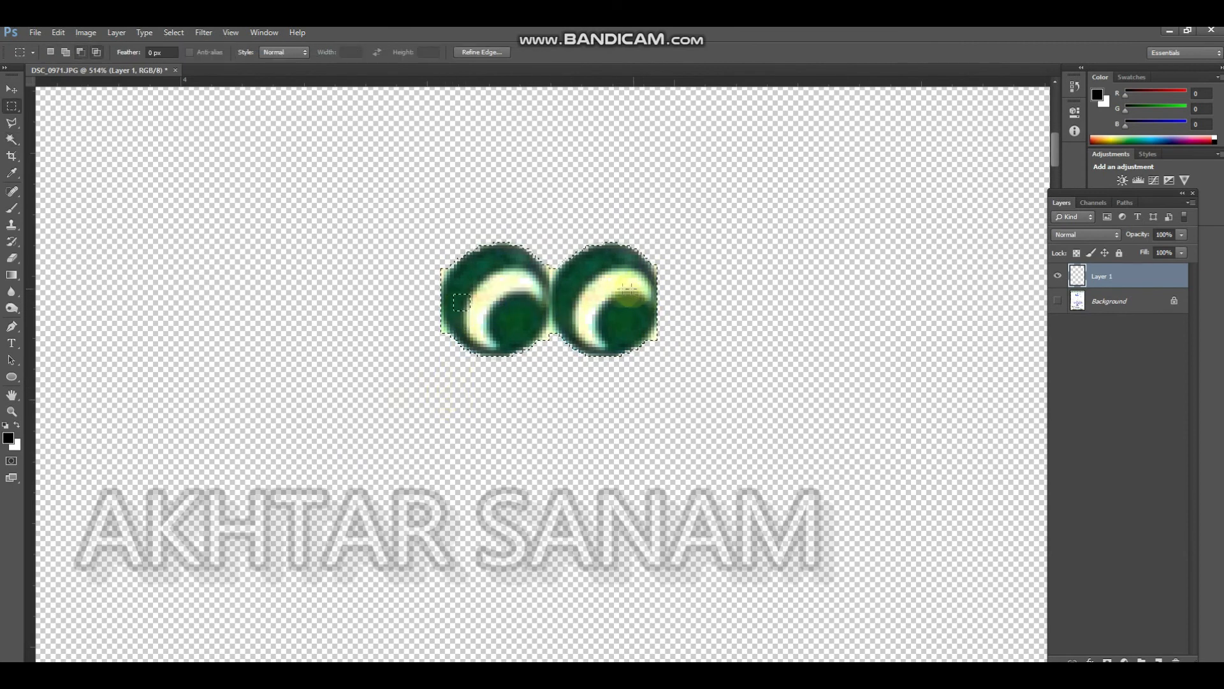
key(v)
key(ctrl+j)
key(ctrl+t)
drag(464, 284, 686, 286)
key(Return)
Repeat the duplicating transform until the row of circle pairs nearly reaches the page's right edge
key(ctrl+alt+shift+t)
key(ctrl+alt+shift+t)
key(ctrl+alt+shift+t)
key(ctrl+alt+shift+t)
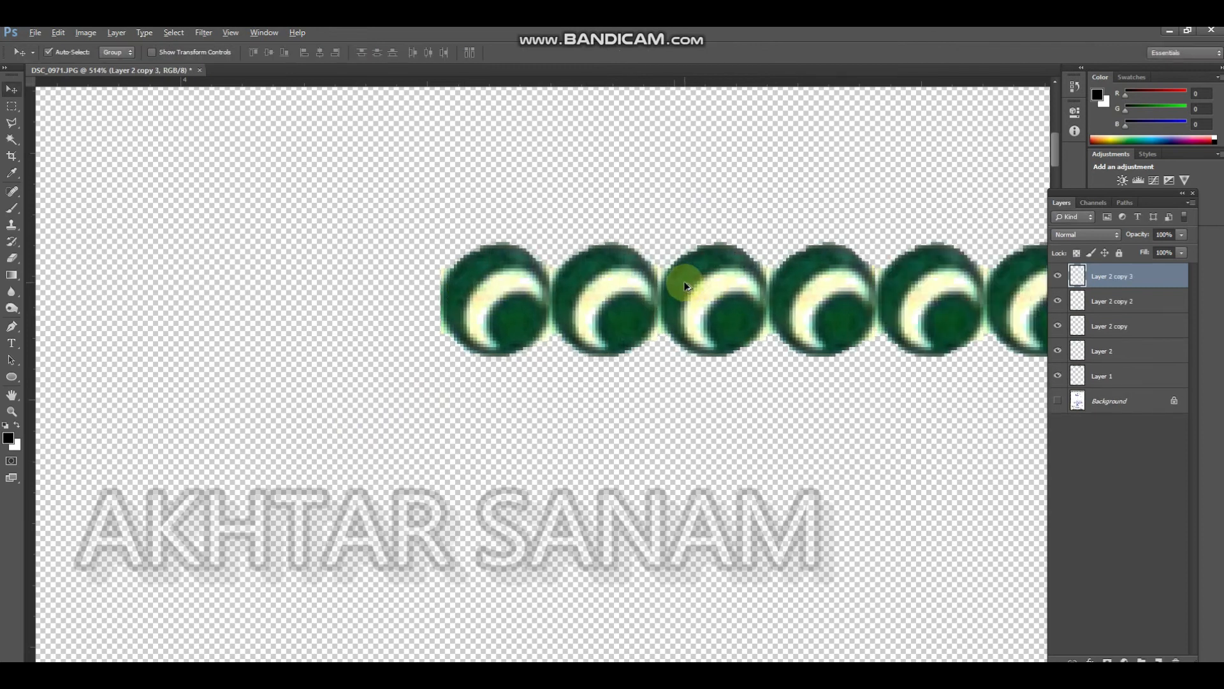
scroll(577, 361, down, 10)
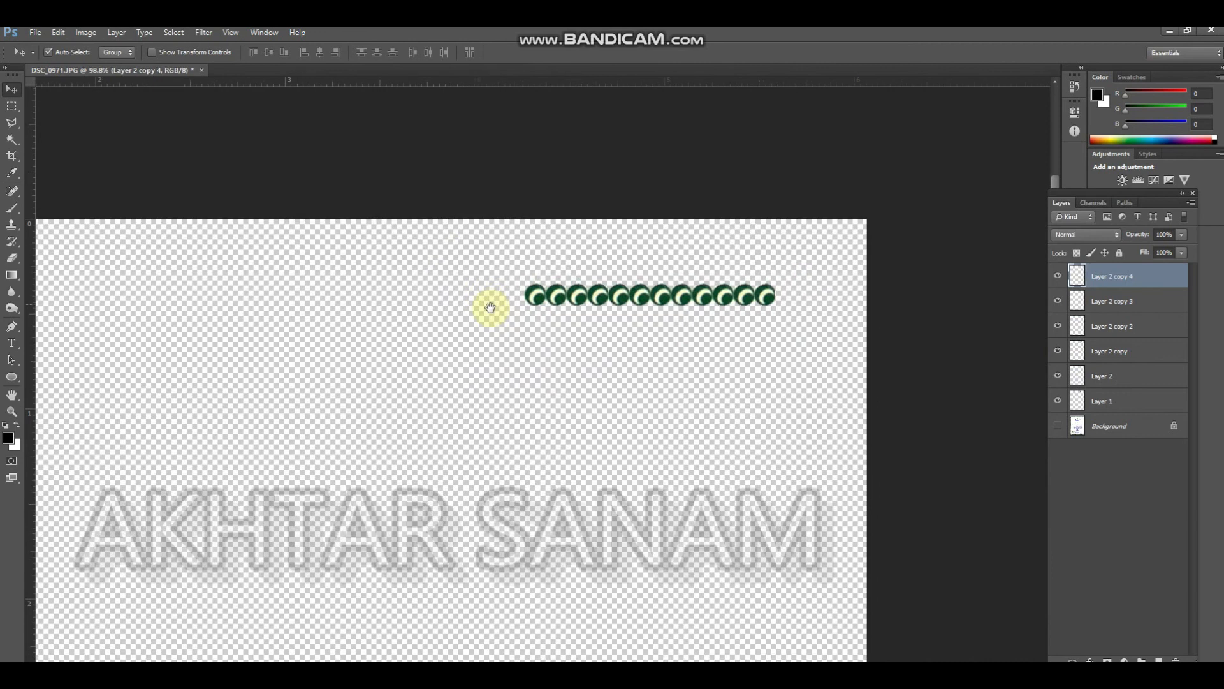
key(ctrl+alt+shift+t)
key(ctrl+alt+shift+t)
key(ctrl+shift+r)
key(Escape)
Merge all the circle-pair layers into one layer above the Background
key(ctrl+e)
key(ctrl+e)
key(ctrl+e)
Extend the row of circles leftward with duplicates of the strip until it spans the full page width
key(ctrl+e)
key(ctrl+e)
key(ctrl+e)
key(ctrl+e)
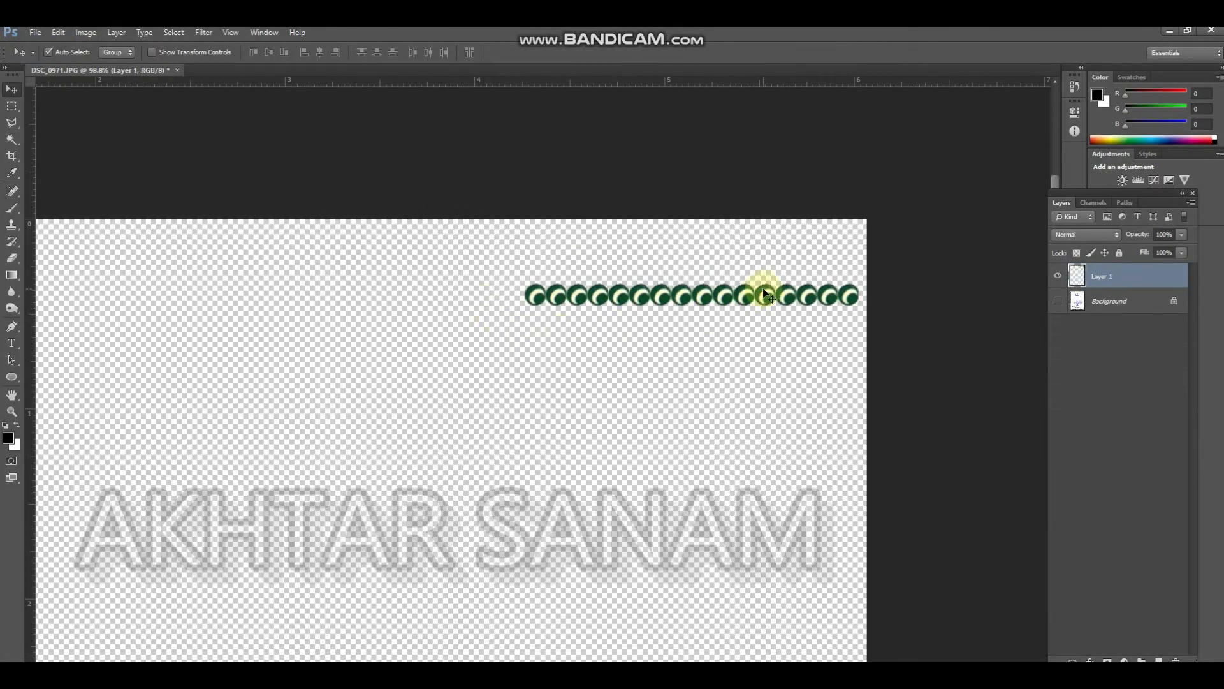
drag(851, 294, 514, 308)
key(ctrl+e)
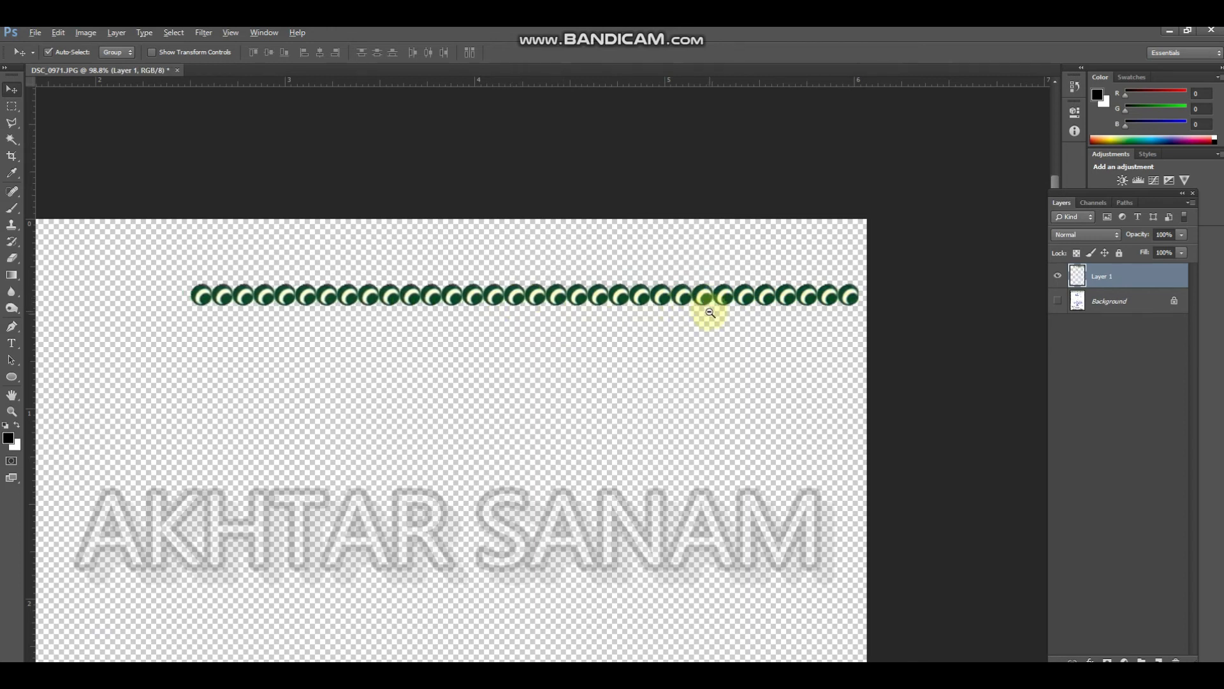
alt+click(710, 313)
drag(683, 309, 818, 239)
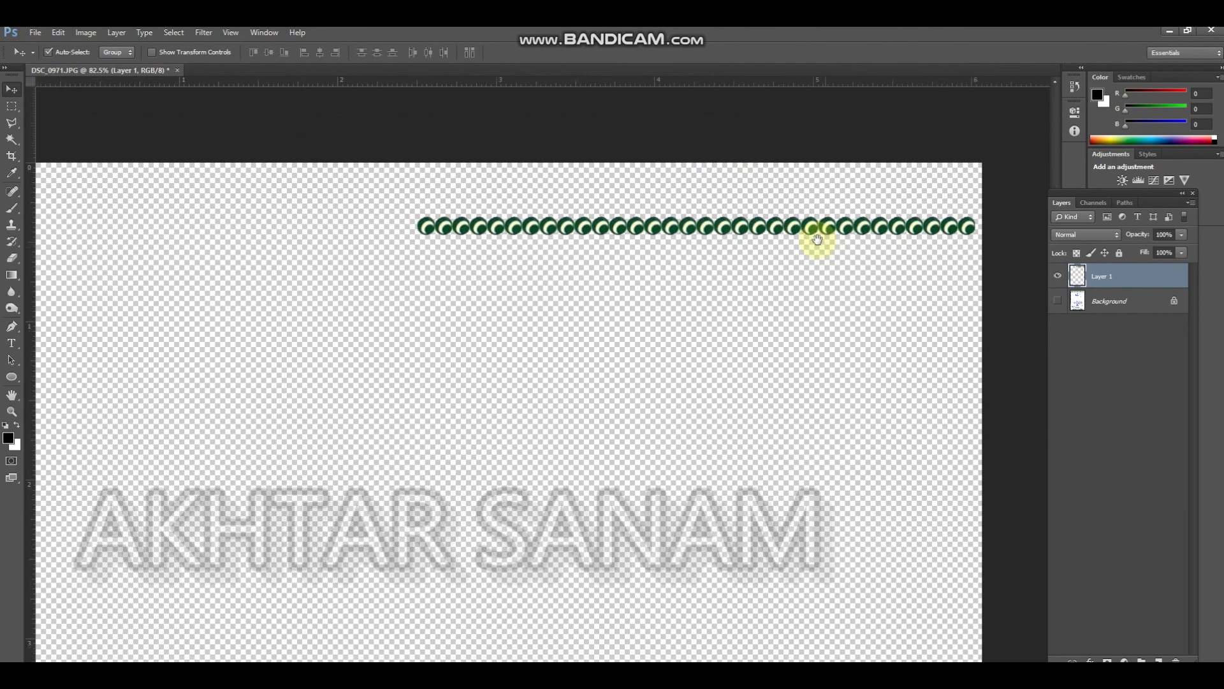
scroll(818, 239, down, 1)
drag(939, 245, 451, 234)
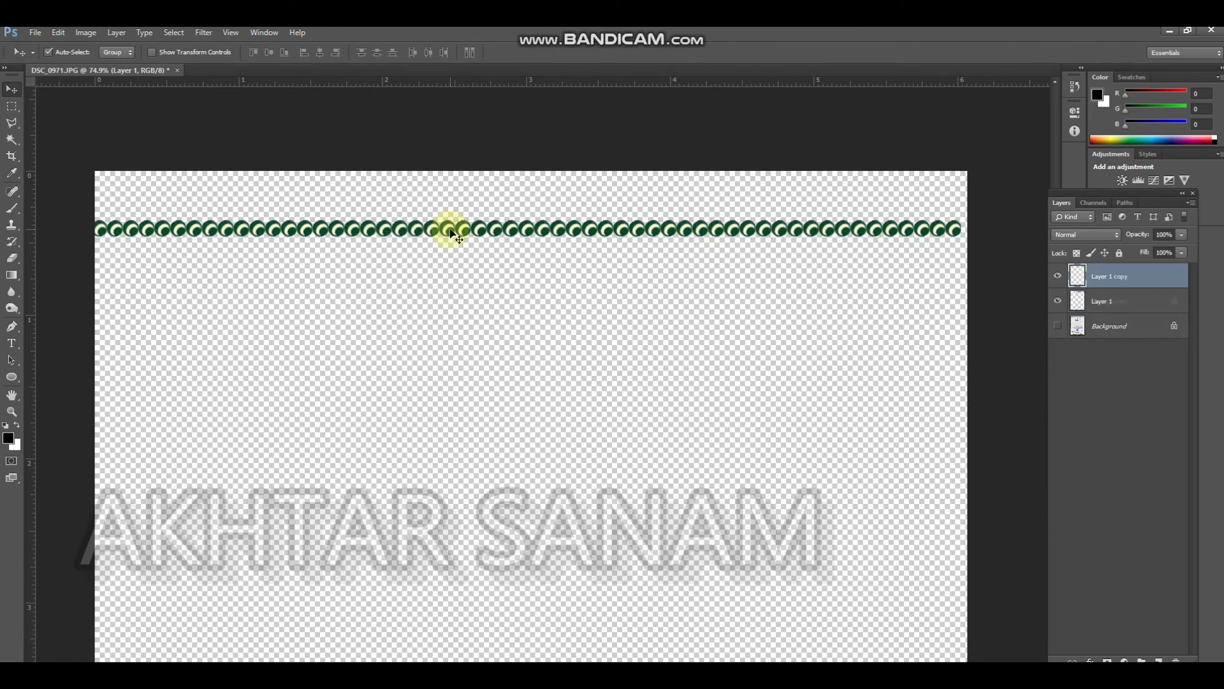
Merge the strips and, with the Background layer shown, align the row with the certificate's original top border
click(1058, 326)
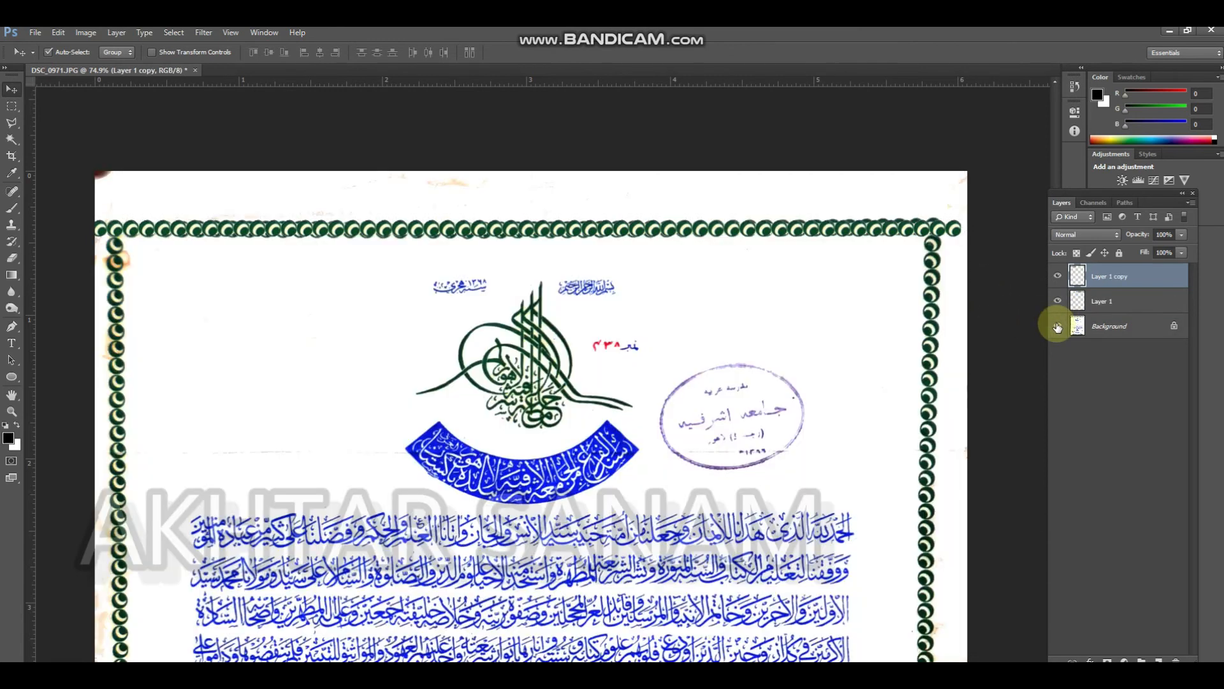
click(1057, 327)
click(1058, 327)
key(ctrl+e)
scroll(1006, 244, up, 6)
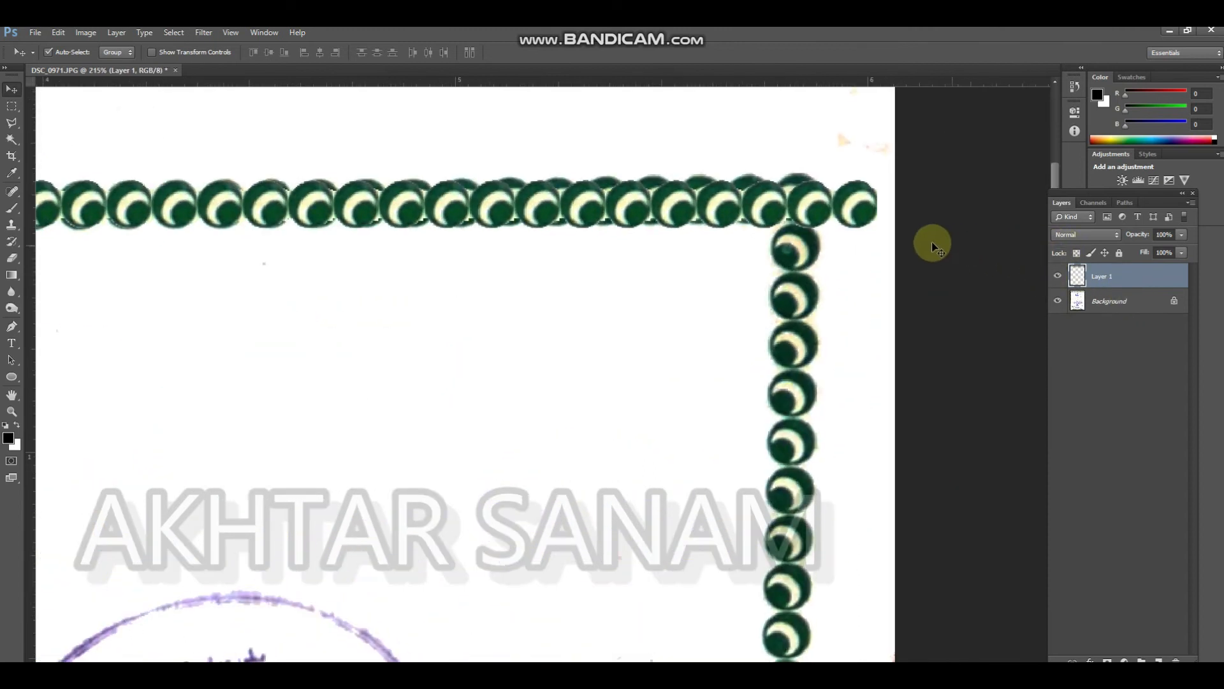
mouse_move(806, 209)
mouse_down()
mouse_move(784, 167)
mouse_move(792, 202)
mouse_up()
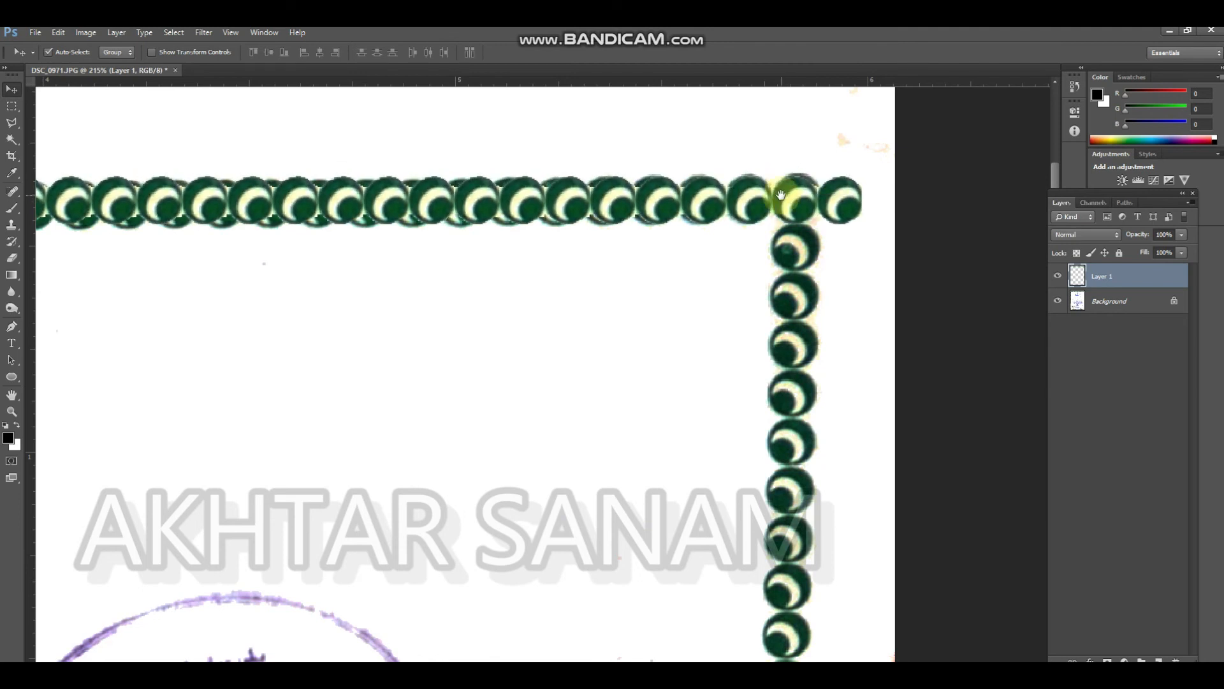
Duplicate the top row of circles, rotate the copy 90° clockwise and place it over the right border from the top-right corner
scroll(714, 218, down, 8)
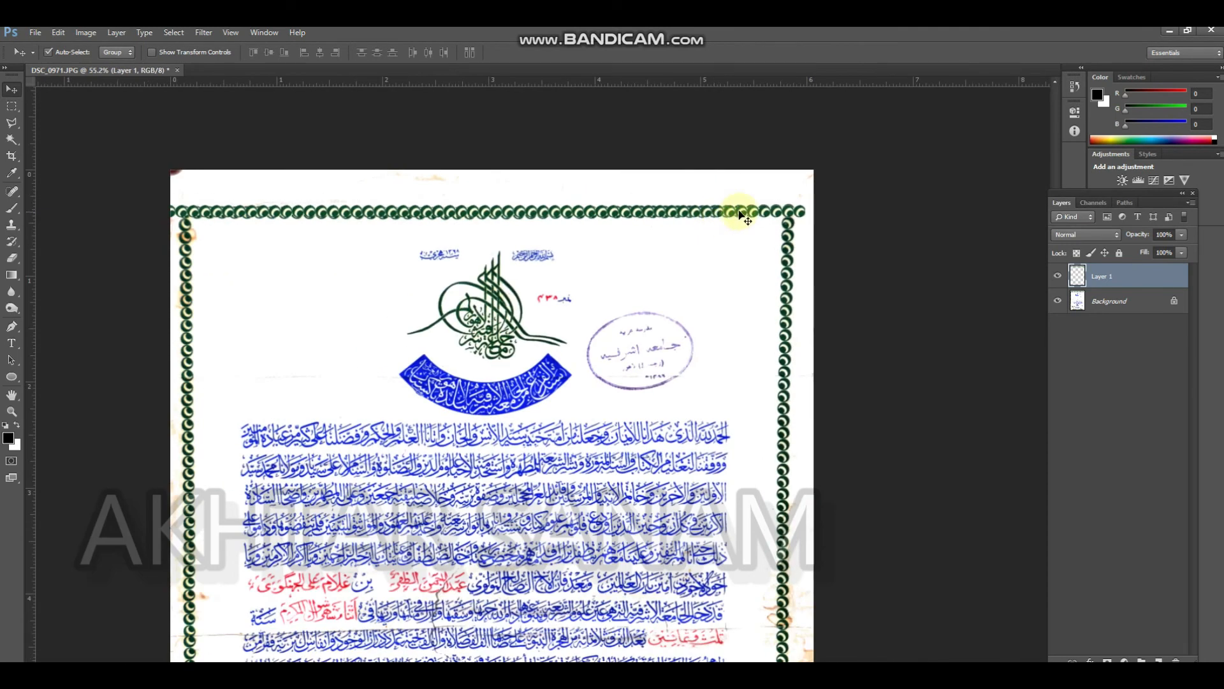
drag(752, 215, 713, 309)
key(ctrl+t)
right_click(712, 309)
click(797, 461)
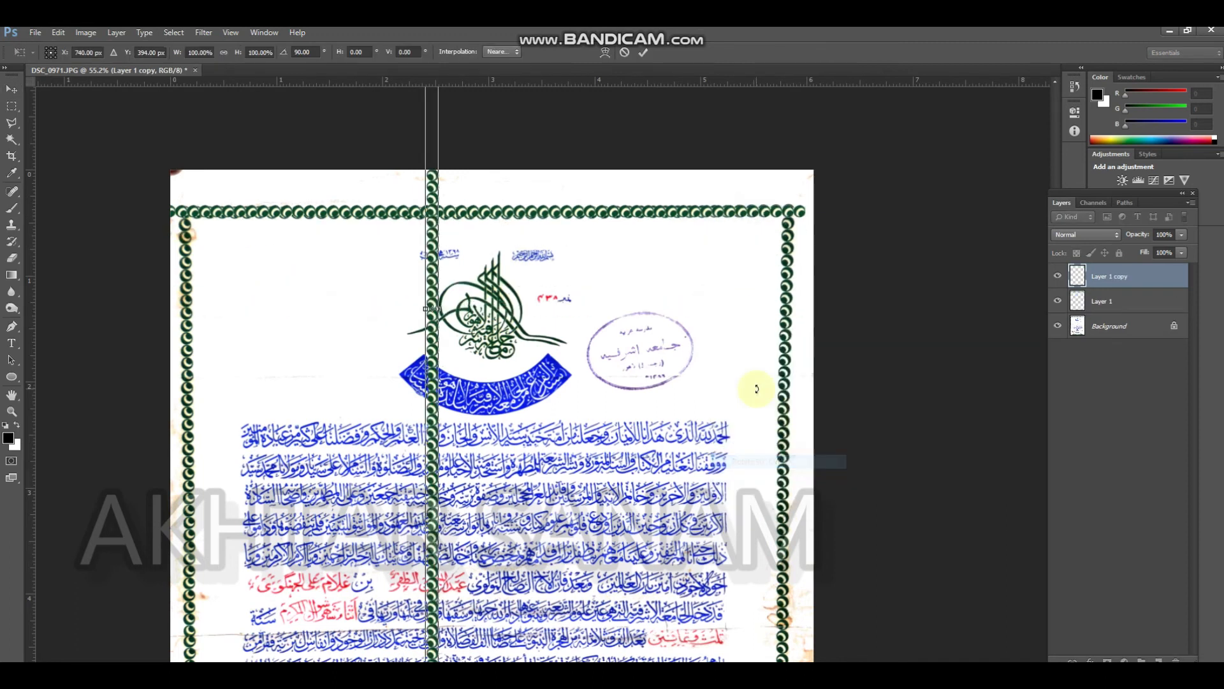
drag(432, 202, 821, 434)
drag(798, 294, 791, 258)
key(Return)
Erase the part of the top row that overlaps and extends beyond the top-right corner on Layer 1
drag(824, 208, 738, 232)
click(821, 243)
mouse_move(825, 222)
mouse_down()
mouse_move(831, 184)
mouse_move(815, 210)
mouse_move(816, 264)
mouse_move(782, 181)
mouse_move(766, 187)
mouse_move(750, 222)
mouse_move(806, 231)
mouse_move(826, 252)
mouse_up()
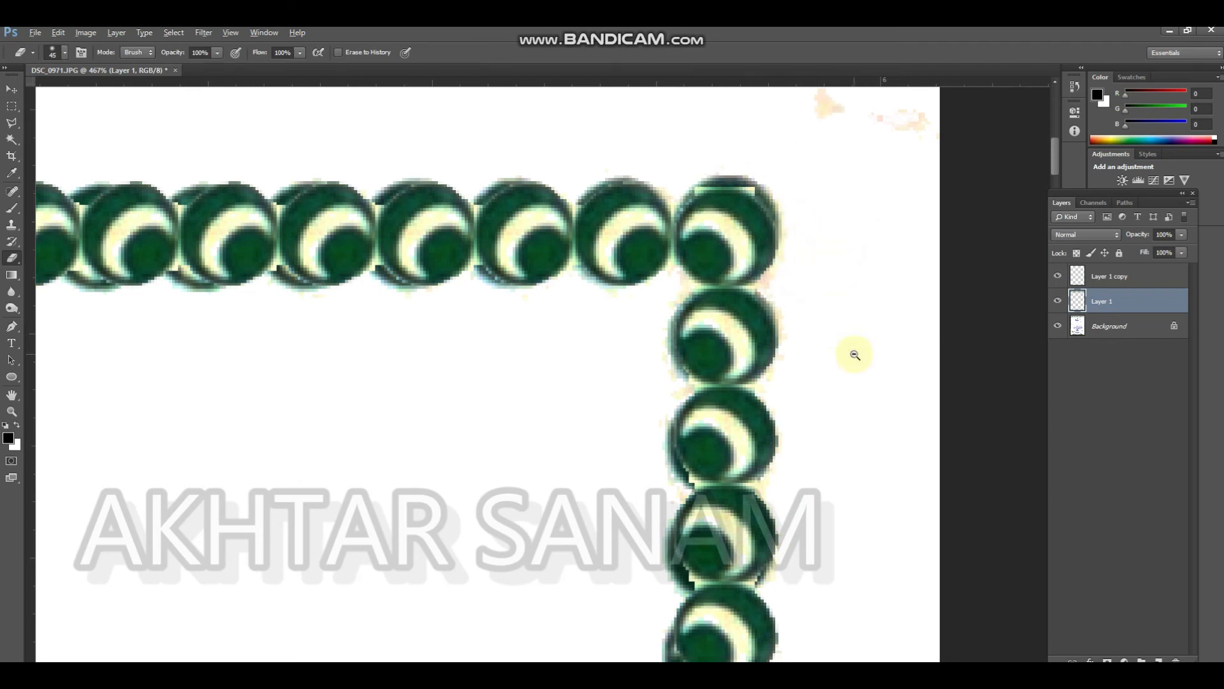
Hide the Background layer and extend the right vertical strip down to the page's bottom edge with an aligned duplicate
scroll(854, 354, down, 5)
drag(770, 345, 725, 178)
scroll(740, 270, down, 2)
scroll(740, 271, down, 4)
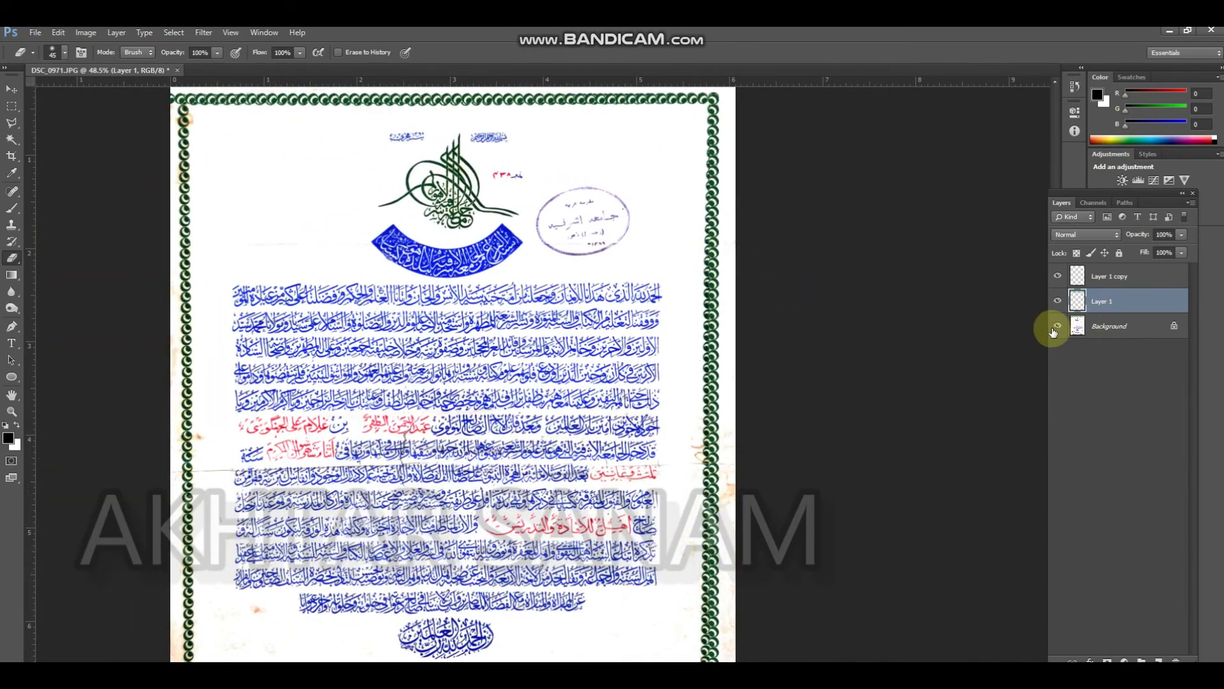
click(1057, 327)
scroll(749, 259, down, 2)
scroll(746, 260, down, 4)
key(v)
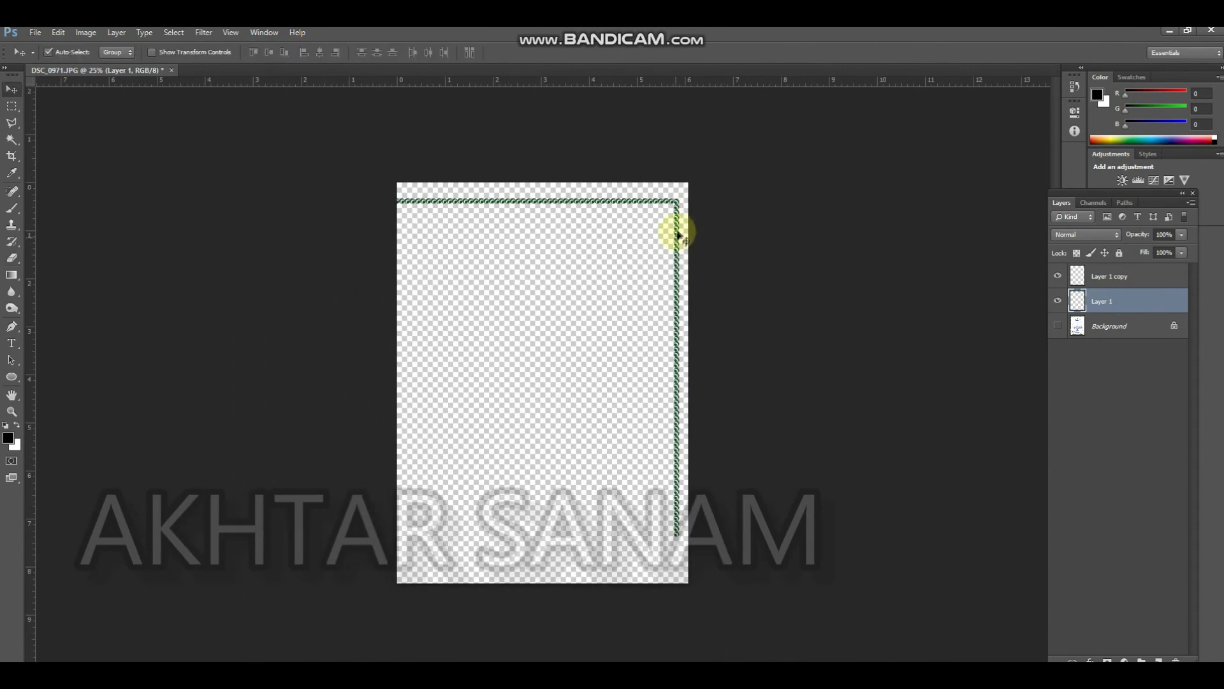
drag(677, 209, 672, 525)
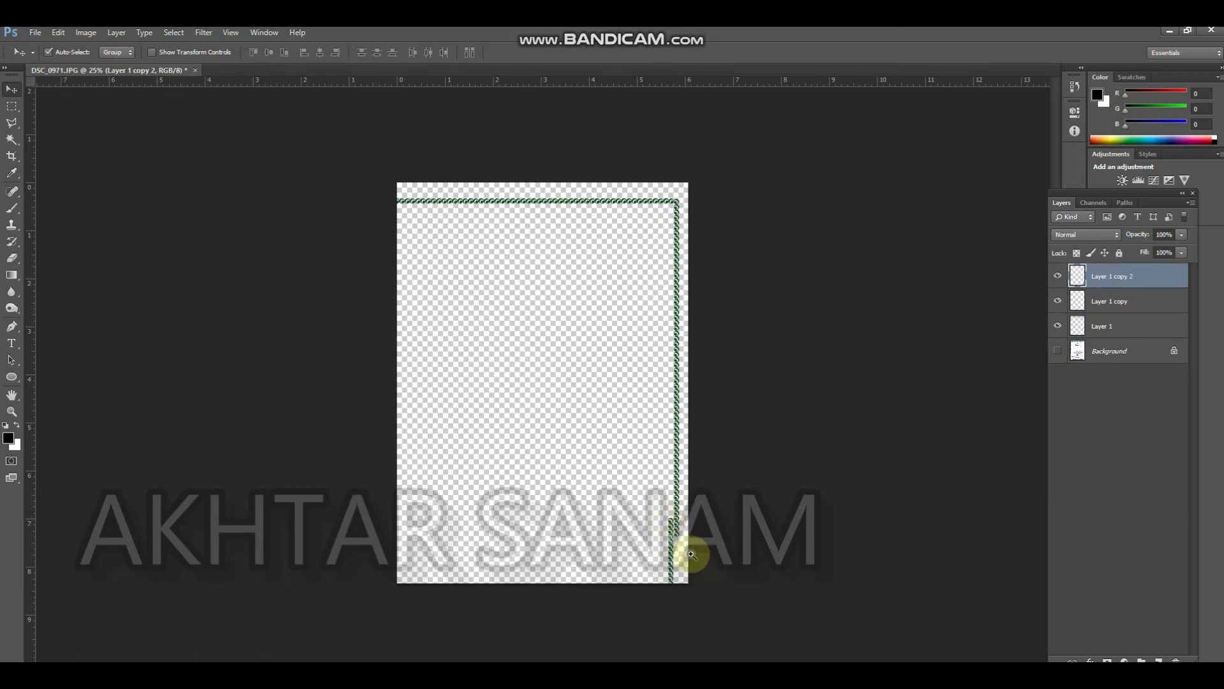
scroll(691, 554, up, 5)
drag(593, 403, 630, 508)
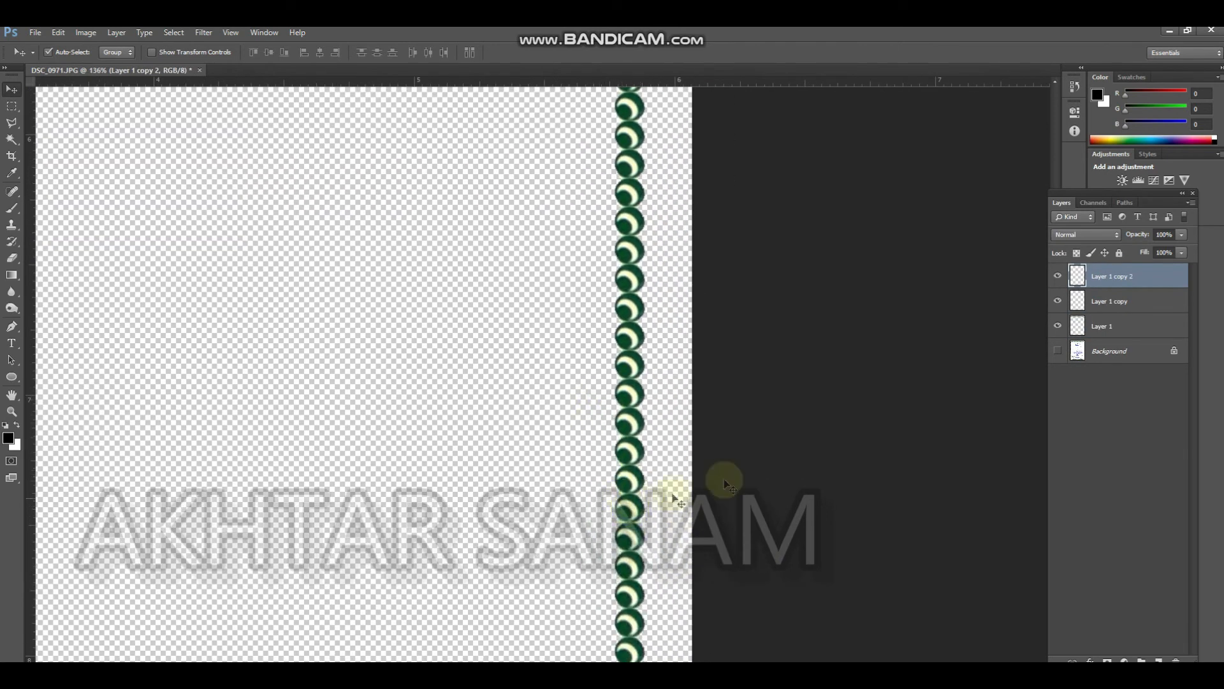
Merge the border strips into one layer and show the Background layer
key(ctrl+e)
key(ctrl+e)
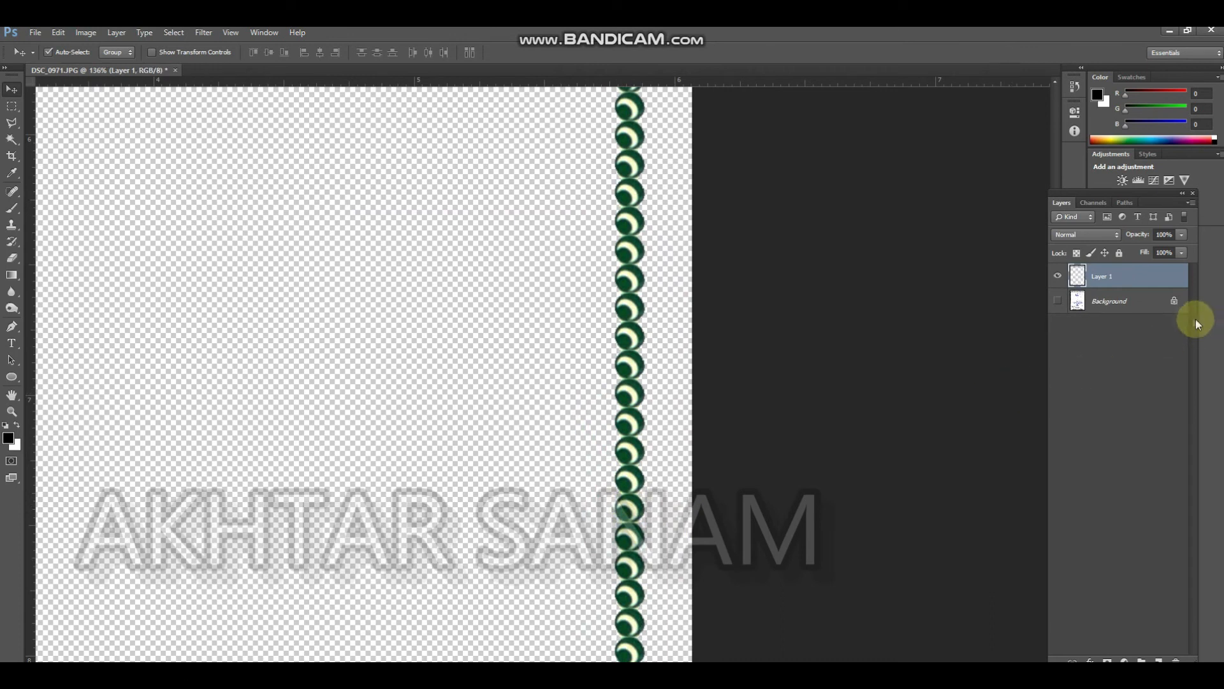
click(1058, 301)
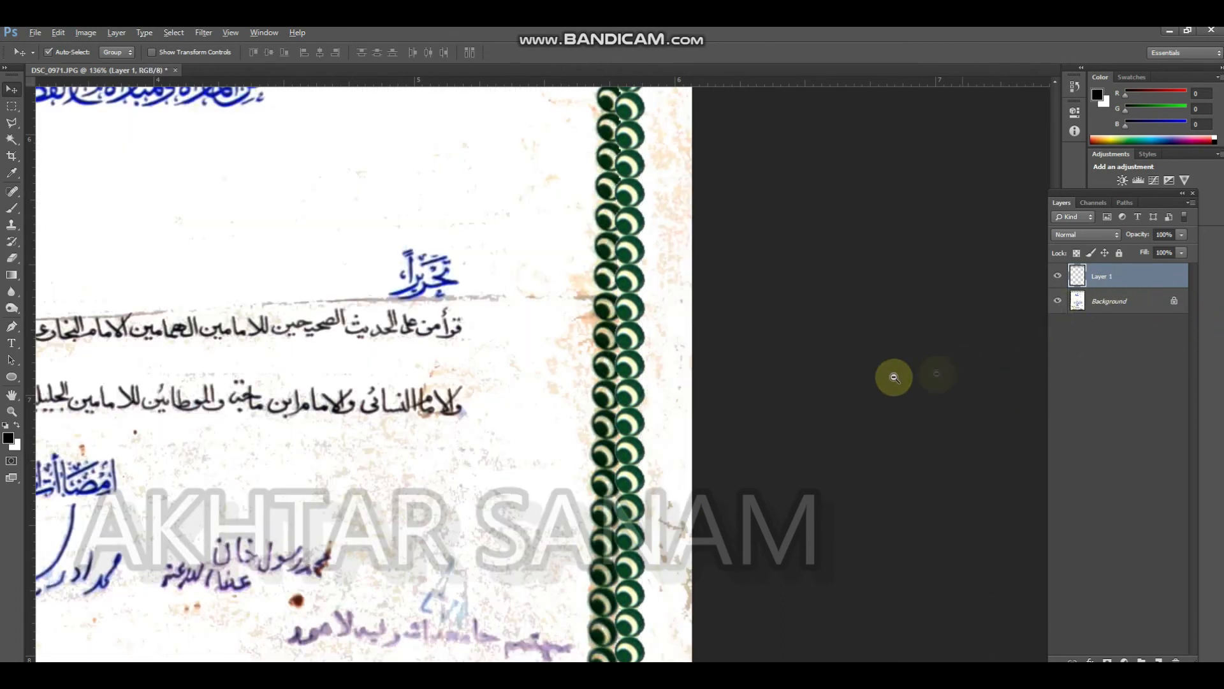
Delete the new row's circles at and beyond the top-left corner of the border
alt+click(590, 355)
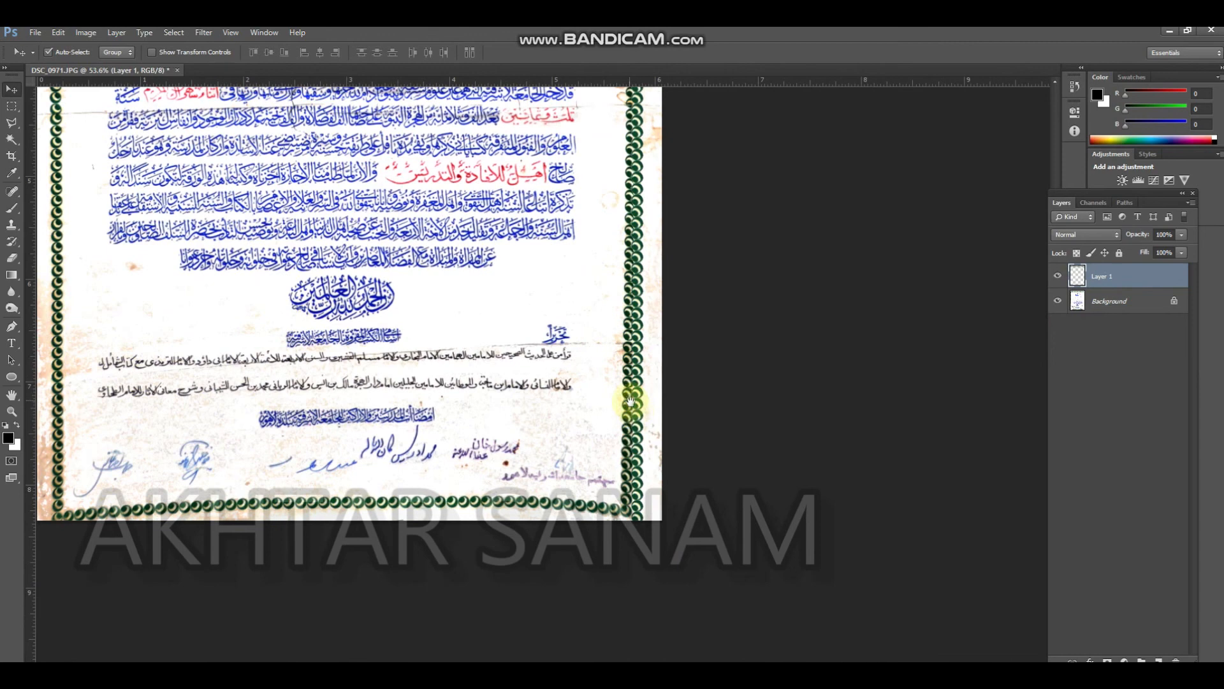
drag(612, 375, 618, 503)
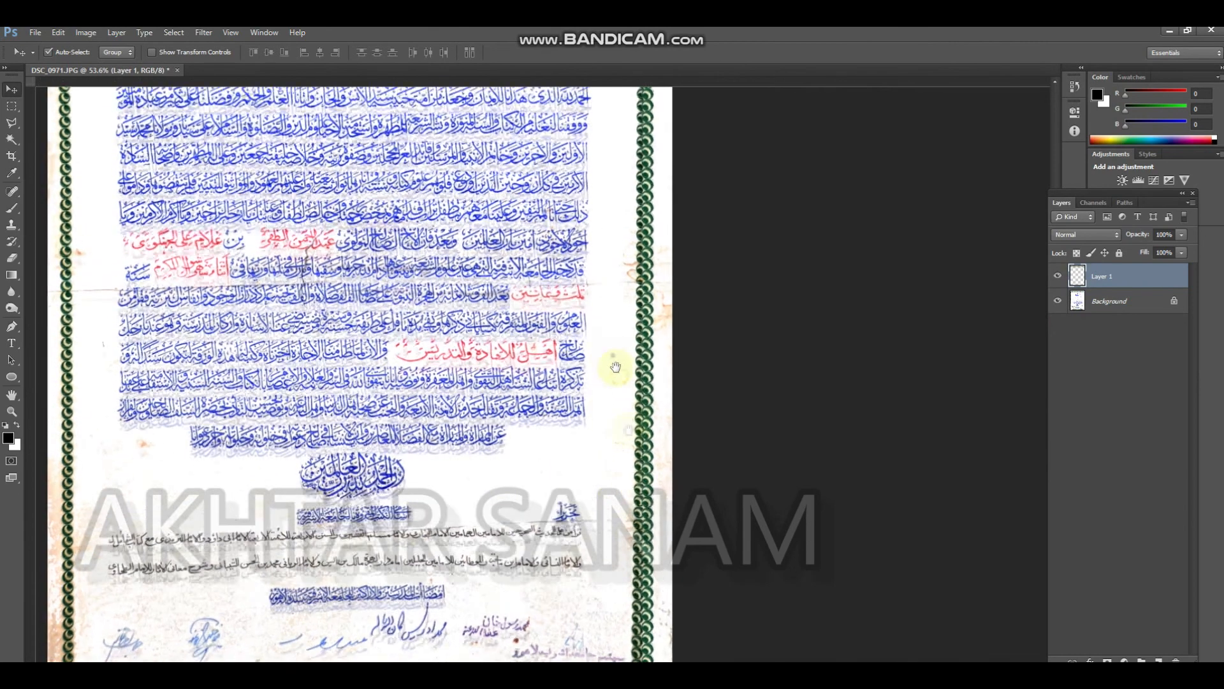
drag(614, 274, 653, 449)
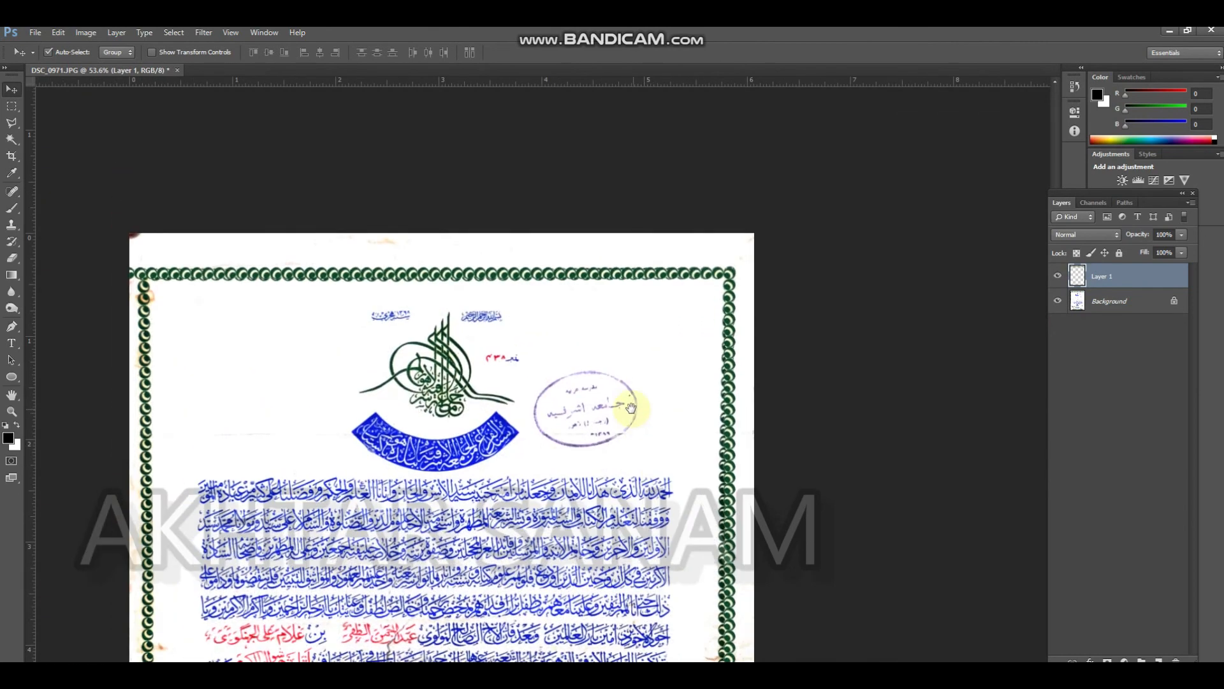
click(138, 260)
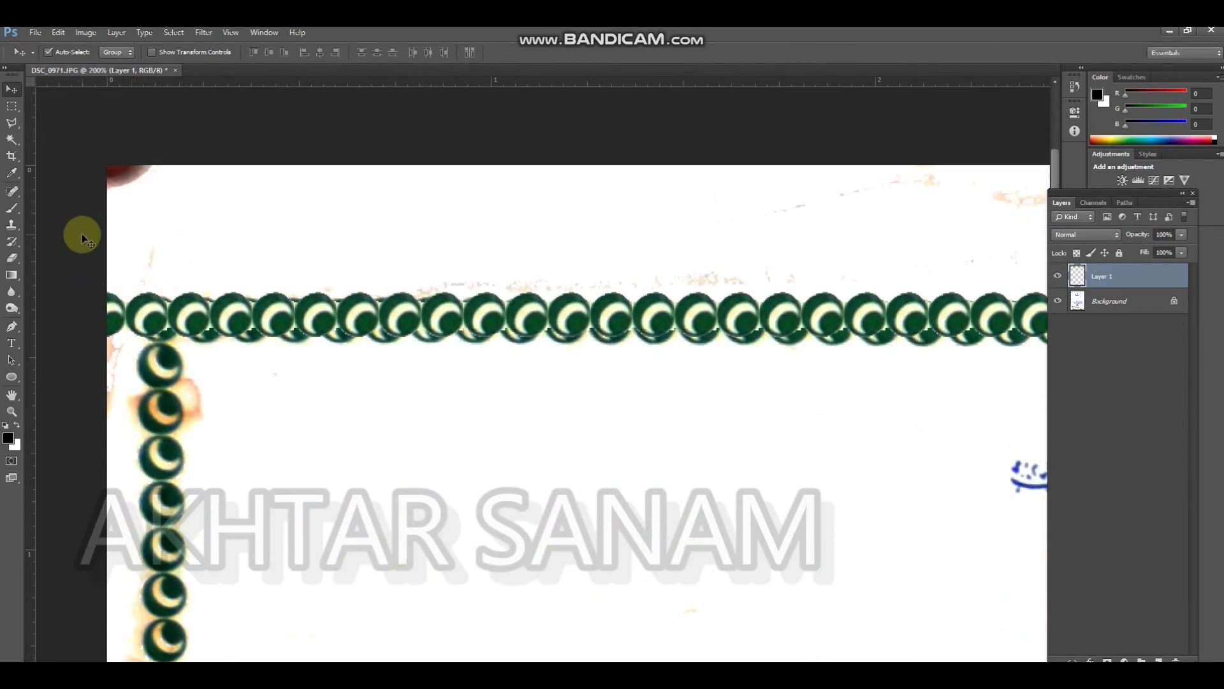
key(m)
drag(107, 226, 167, 370)
key(Delete)
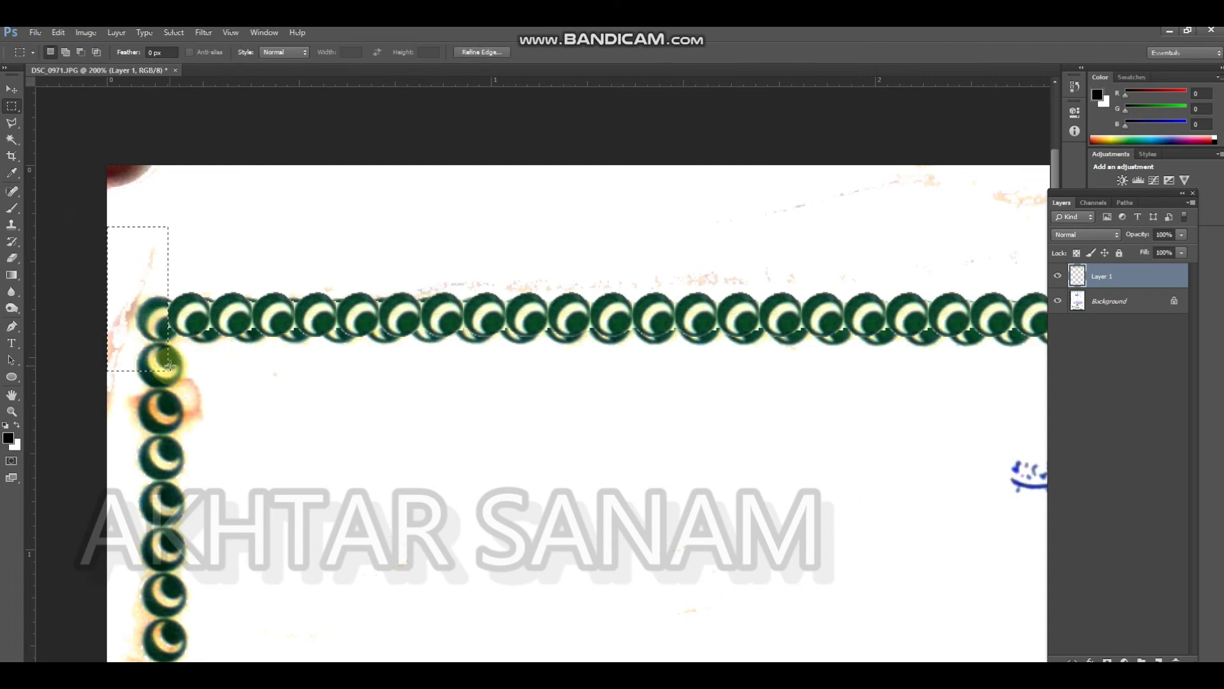
drag(328, 366, 236, 328)
drag(428, 420, 205, 286)
key(v)
drag(826, 216, 793, 222)
key(ctrl+z)
key(ctrl+0)
Cut the top row of circles out of the merged border onto its own layer, up to the top-right corner circle
key(m)
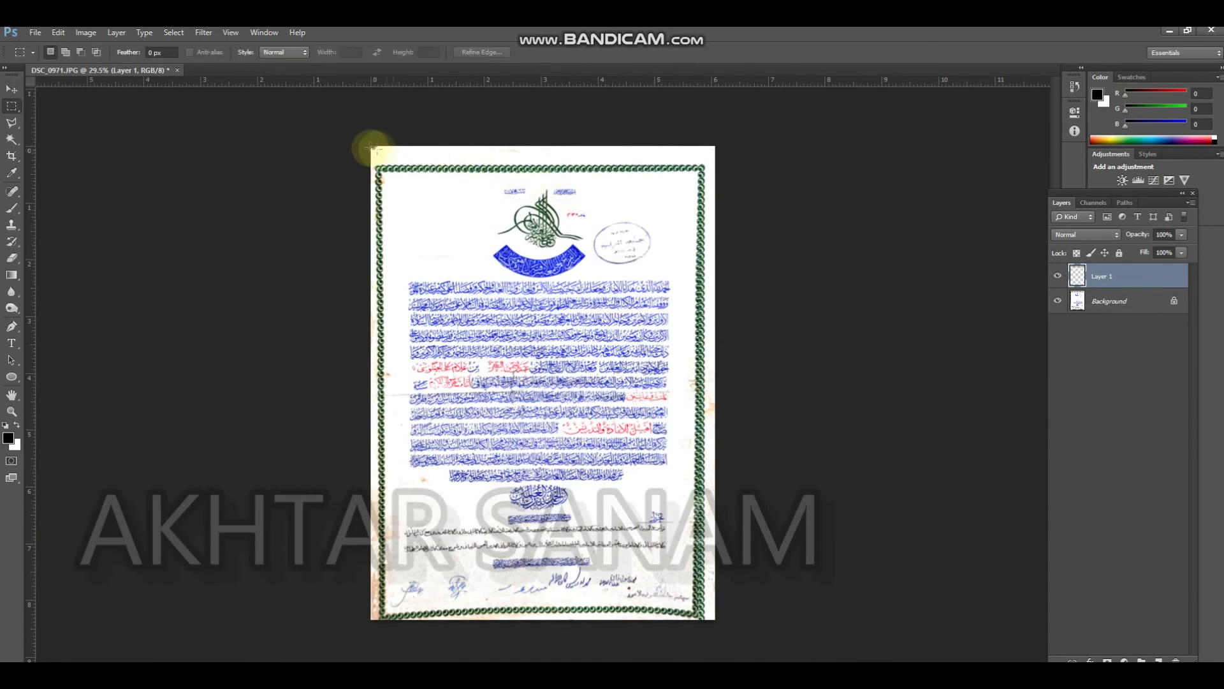
drag(599, 181, 804, 218)
drag(650, 203, 715, 272)
right_click(718, 258)
click(796, 376)
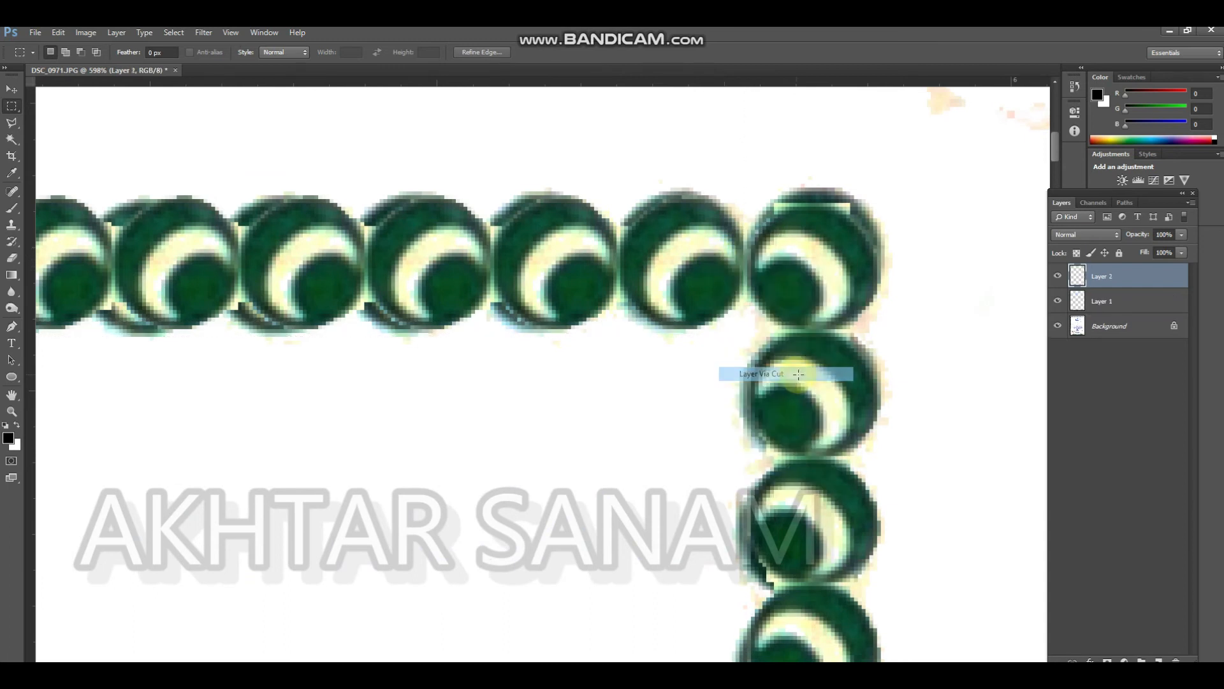
Duplicate the right vertical strip over the left border and flip the copy horizontally
scroll(801, 363, down, 6)
drag(769, 372, 136, 272)
key(v)
key(ctrl+t)
right_click(130, 228)
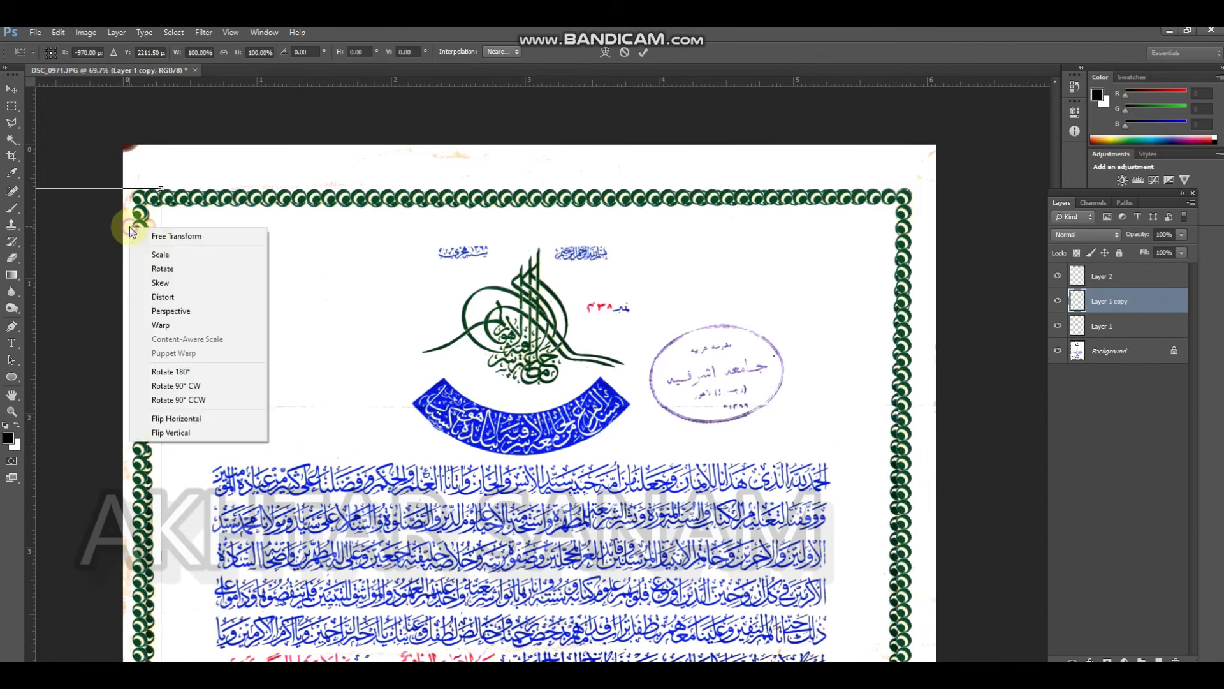
click(192, 400)
key(Return)
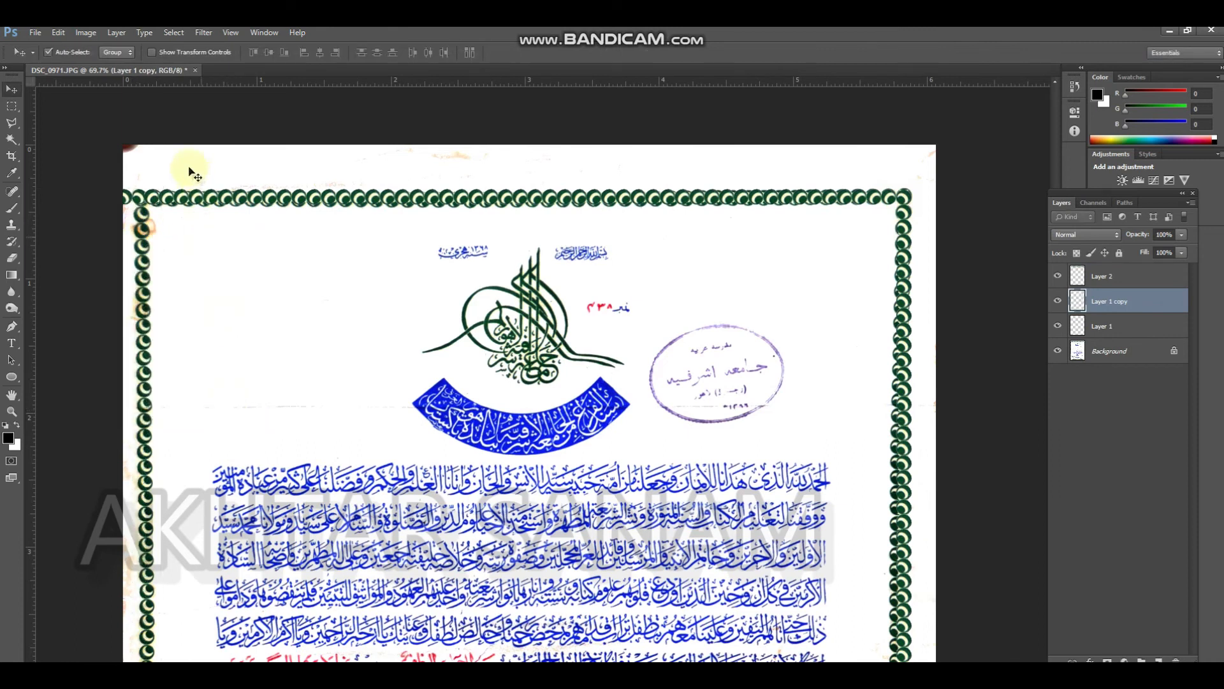
Move the flipped vertical strip back over the left border, lining it up with the top-left corner
key(ctrl+t)
drag(206, 241, 671, 255)
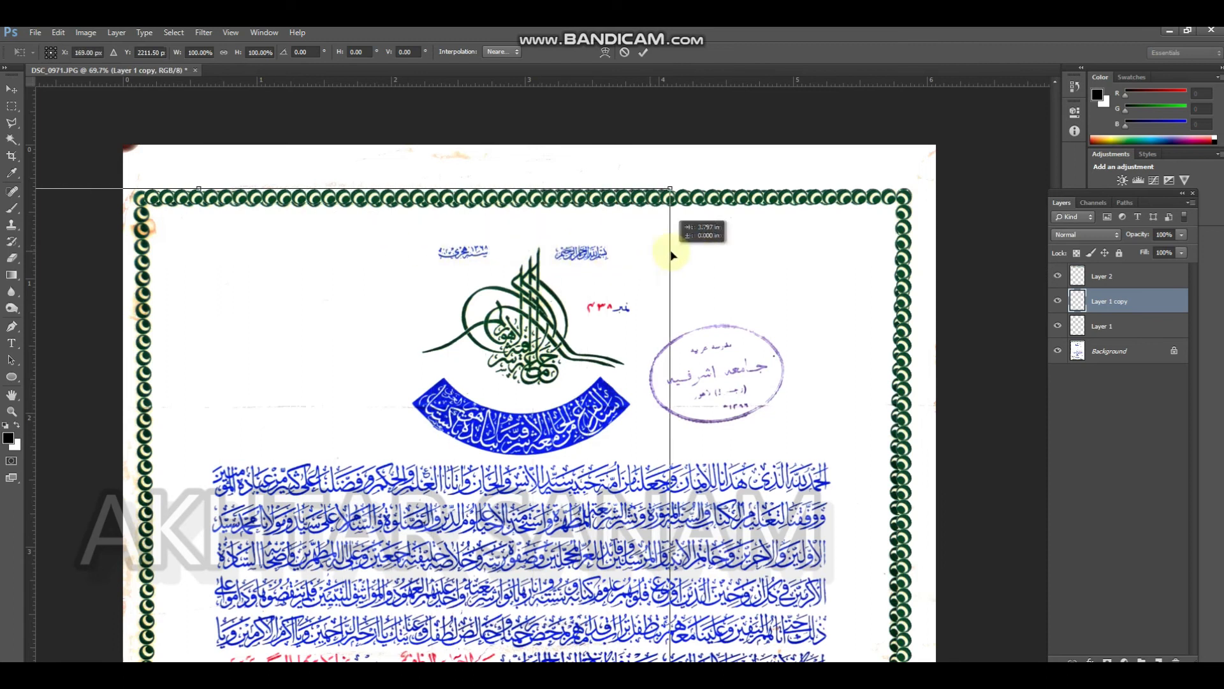
drag(284, 314, 521, 315)
drag(413, 346, 492, 339)
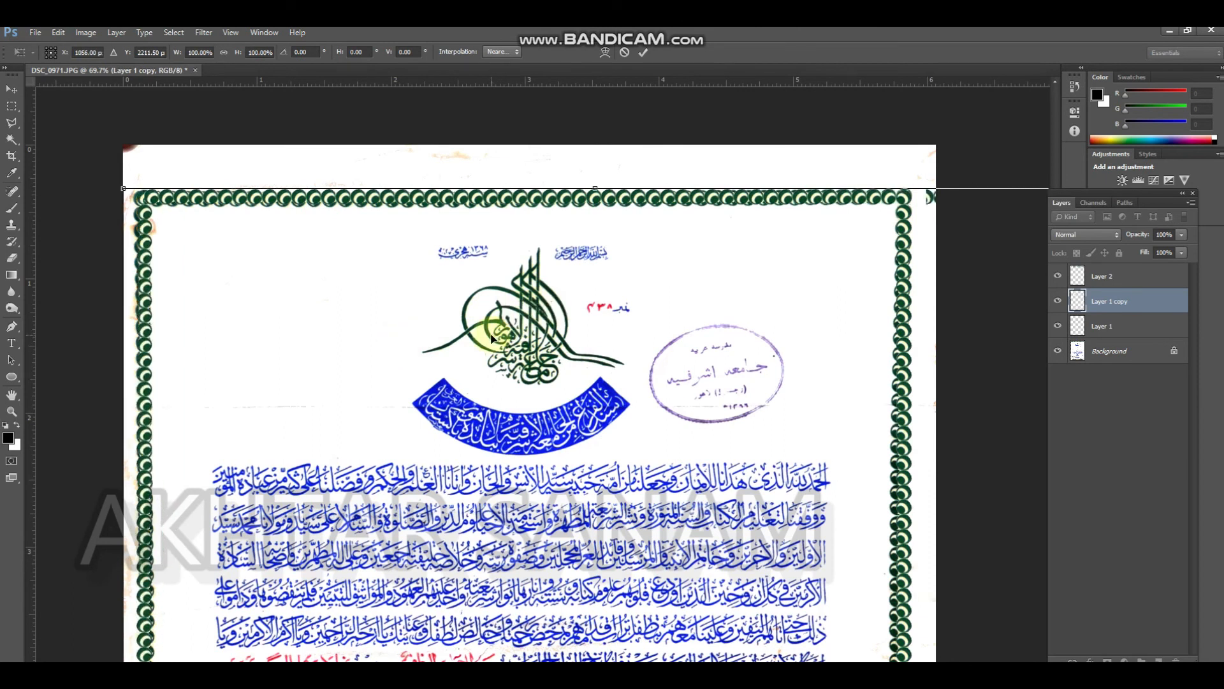
key(Return)
drag(181, 209, 254, 369)
drag(432, 390, 291, 287)
drag(668, 172, 563, 185)
key(ctrl+minus)
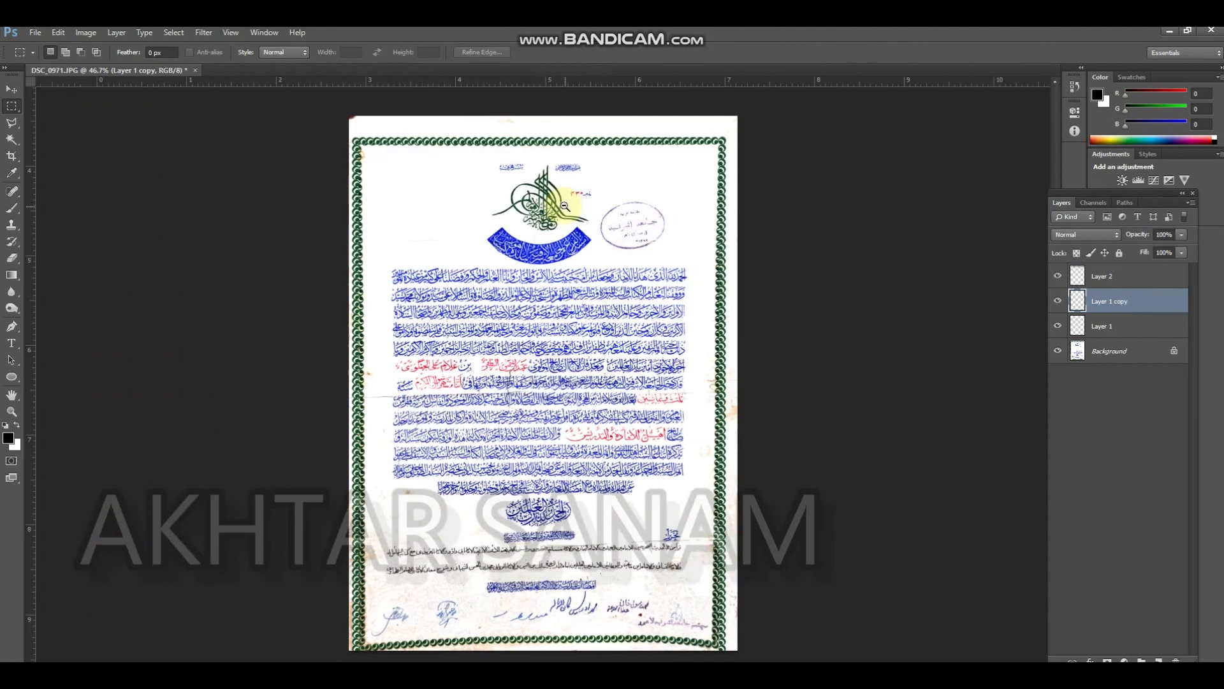
Duplicate the top row of circles down to the page's bottom edge and hide the Background layer
key(v)
drag(536, 143, 557, 630)
key(ctrl+j)
click(1058, 380)
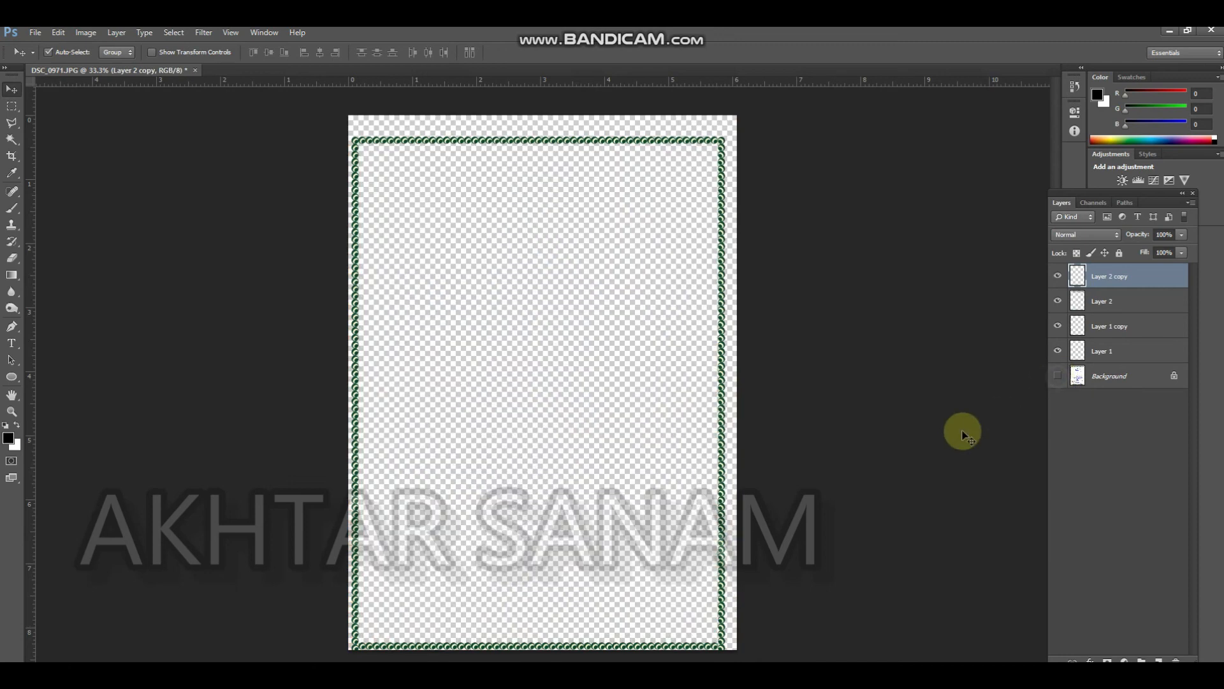
Raise the bottom row by about 0.08 in so it lines up with a full circle of the right strip
scroll(696, 622, up, 3)
scroll(683, 417, down, 2)
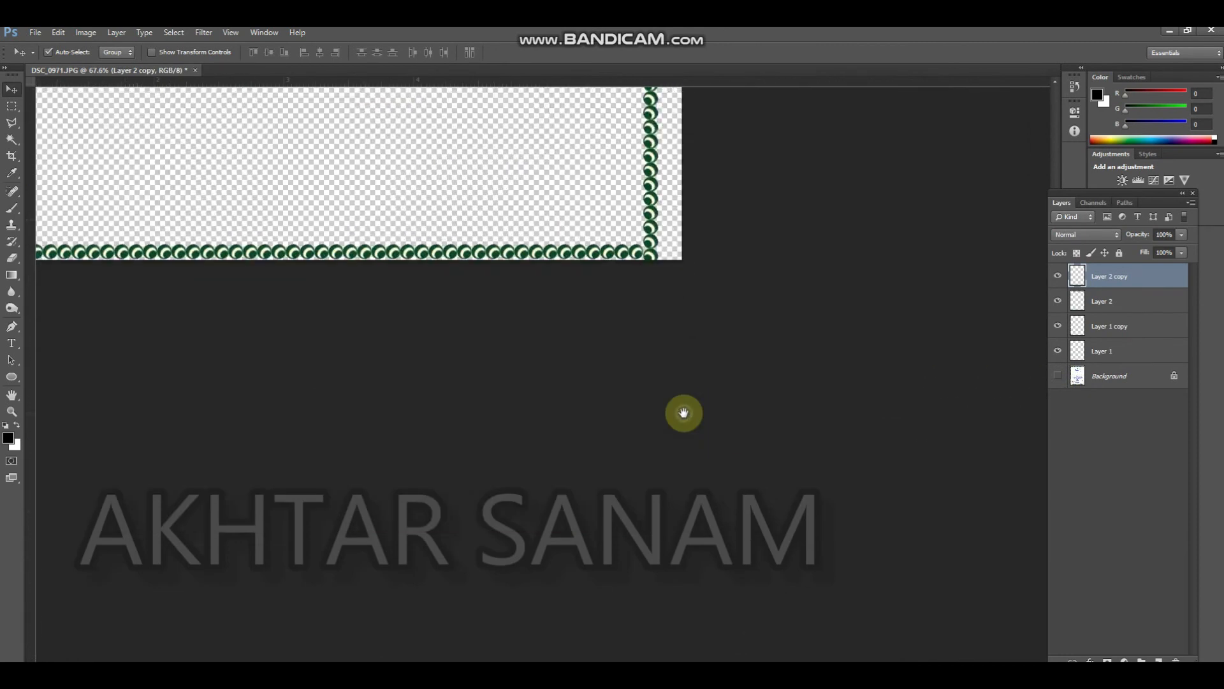
scroll(719, 309, up, 8)
drag(629, 308, 616, 234)
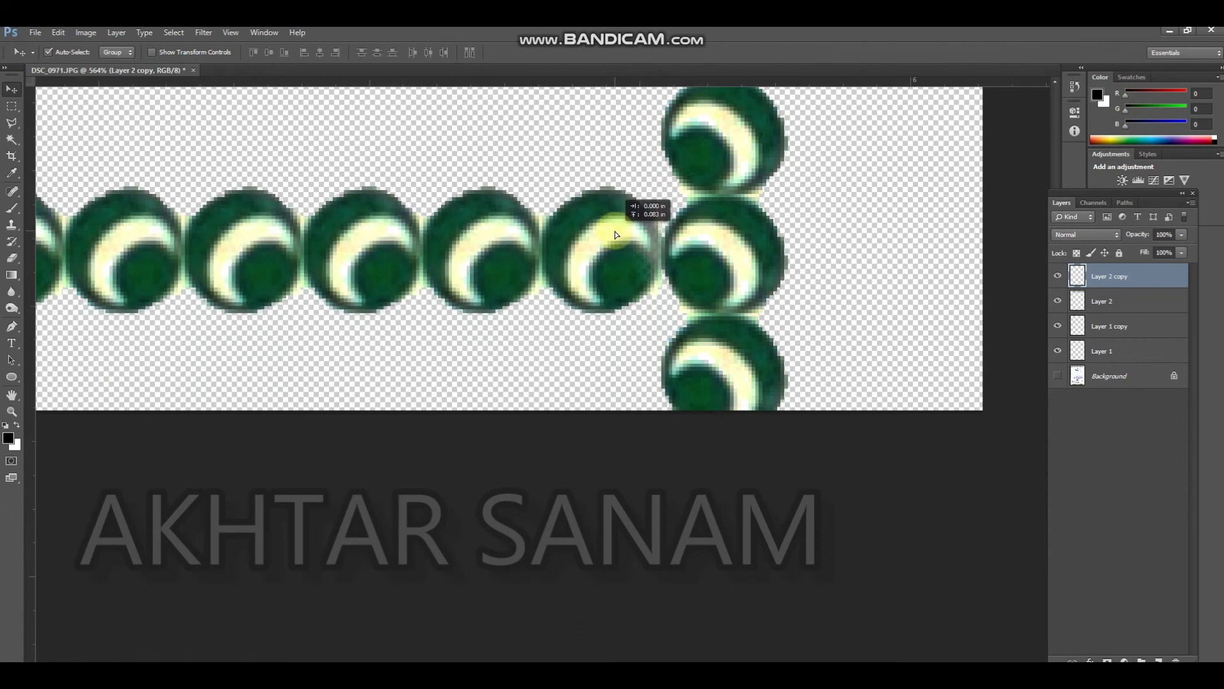
Merge the four border strip layers into a single layer above the Background
scroll(648, 254, down, 6)
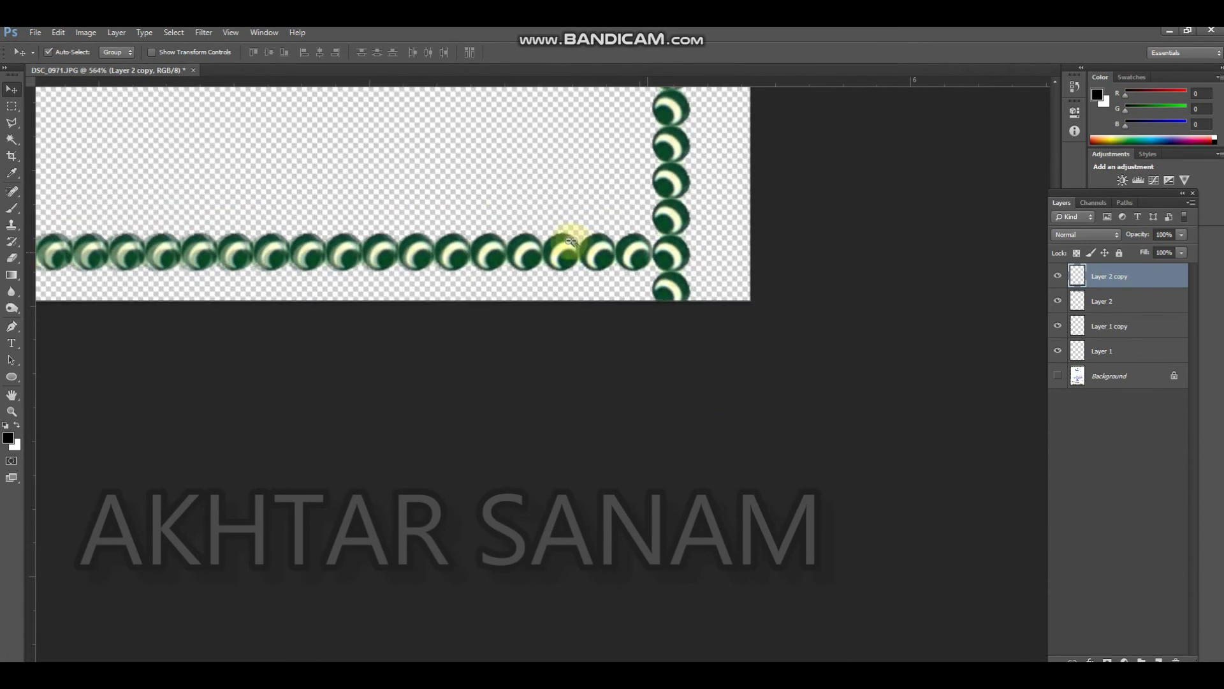
key(ctrl+e)
key(ctrl+e)
key(ctrl+e)
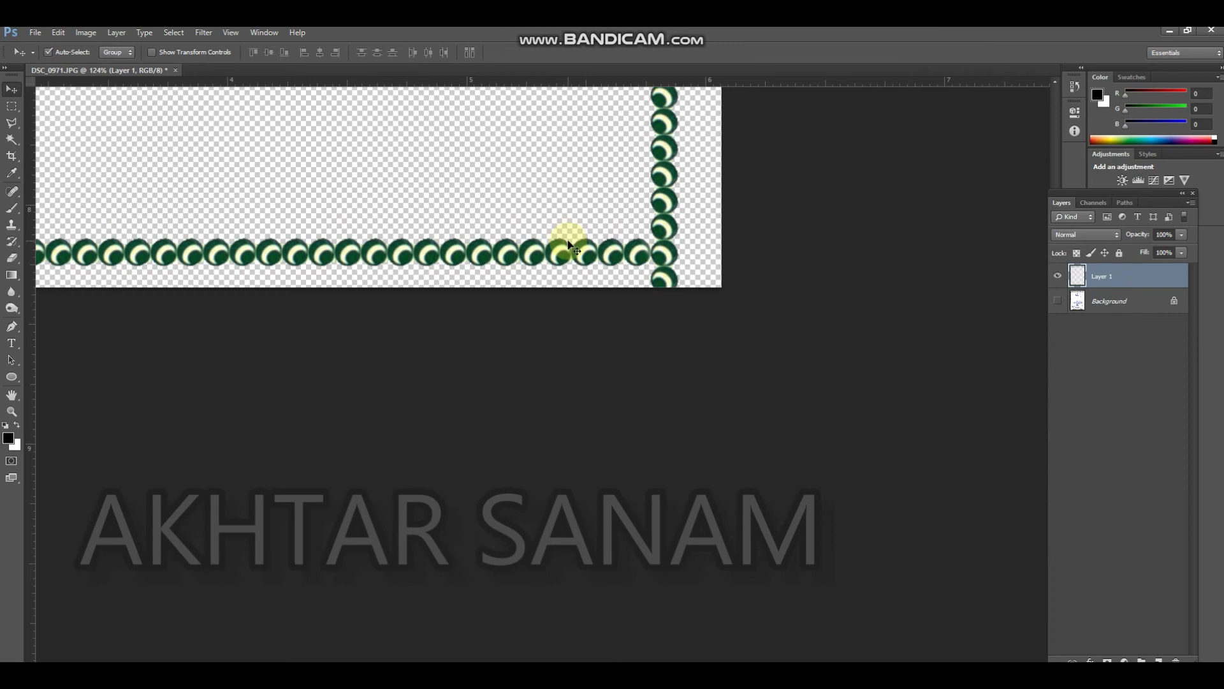
Select the surplus partial circle below the frame's bottom-left corner and delete it
drag(606, 334, 639, 353)
scroll(639, 353, down, 8)
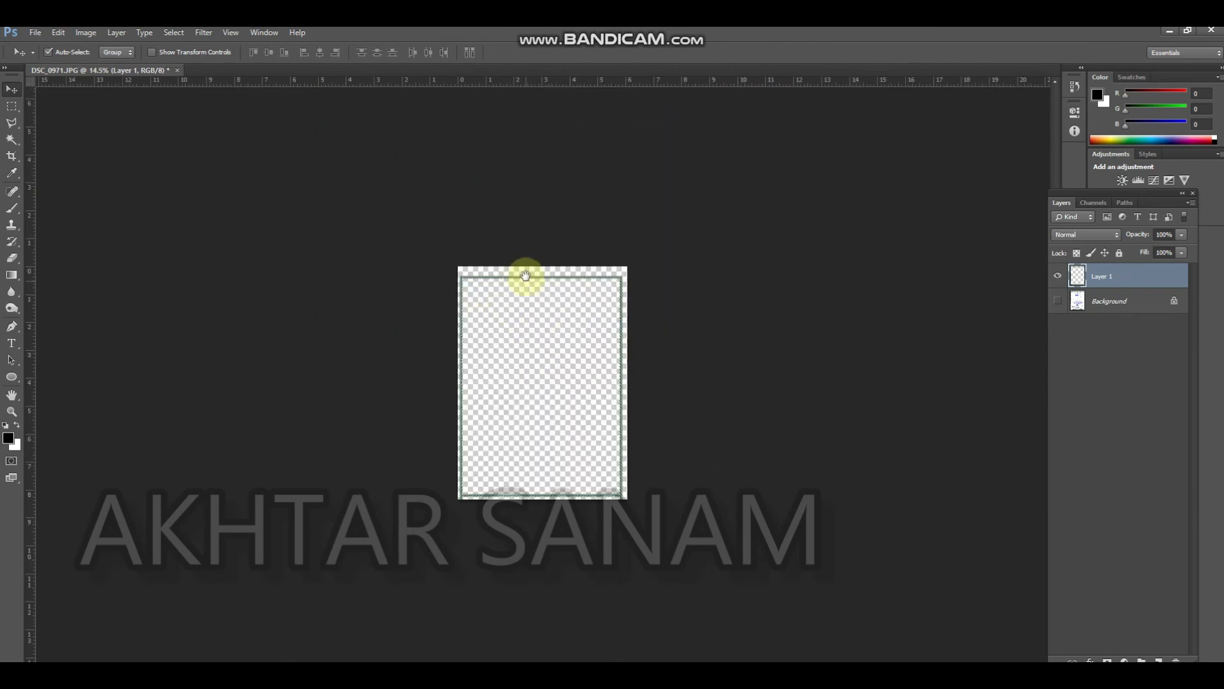
scroll(587, 488, up, 4)
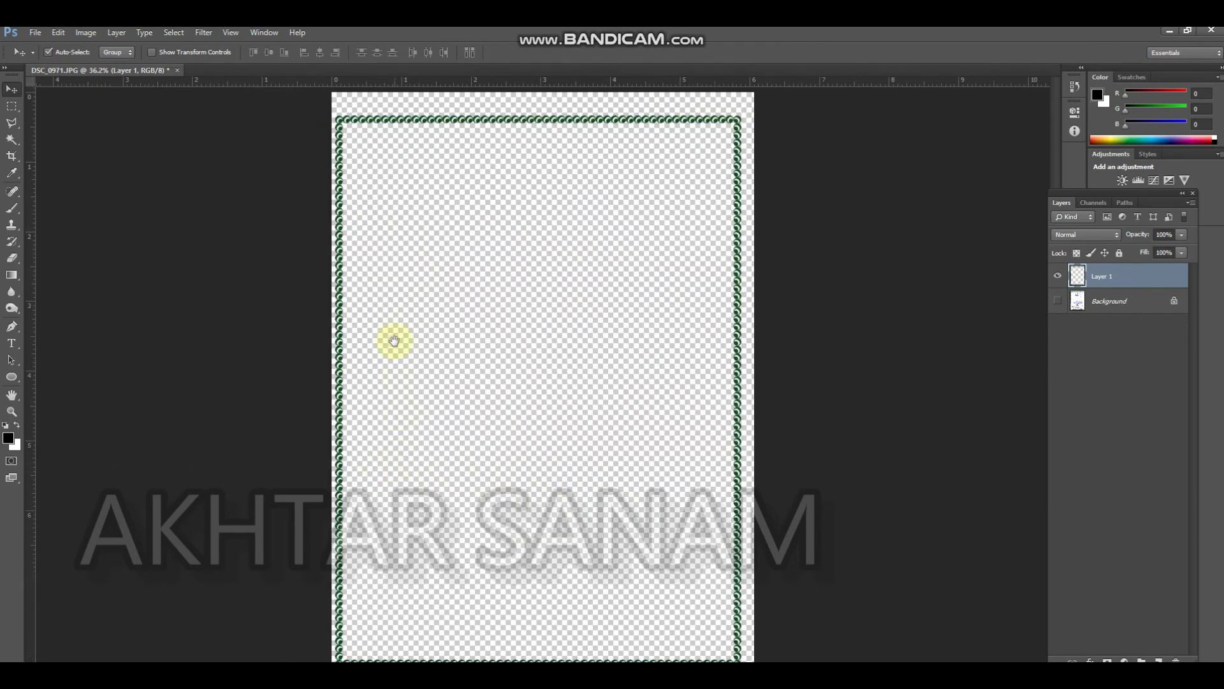
drag(376, 418, 402, 281)
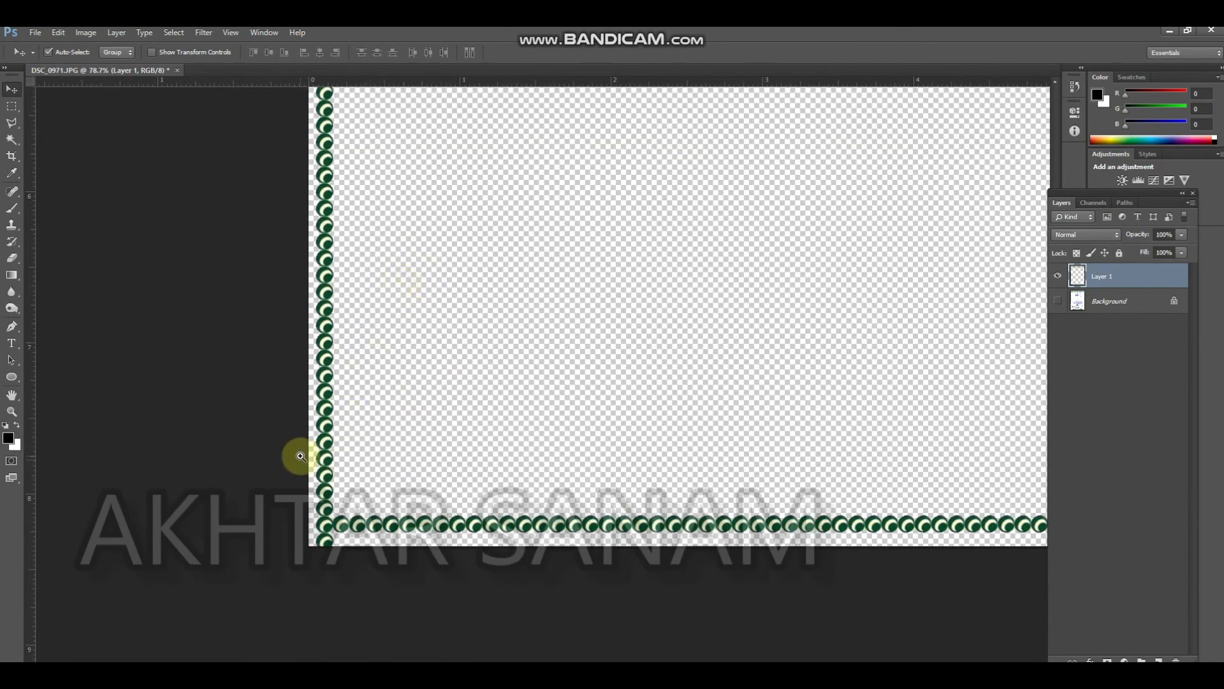
drag(389, 585, 218, 464)
key(m)
key(Delete)
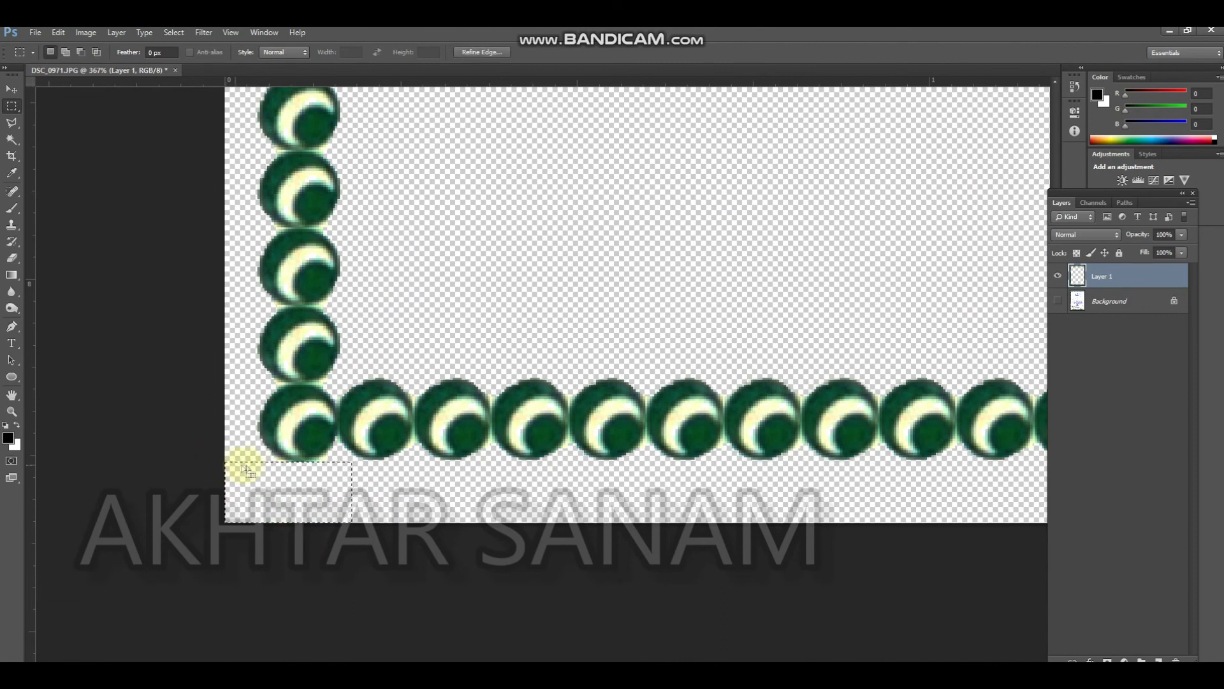
Remove the surplus partial circle below the frame's bottom-right corner and fit the whole page in view
drag(489, 481, 223, 426)
drag(880, 514, 3, 428)
click(434, 436)
drag(643, 542, 348, 407)
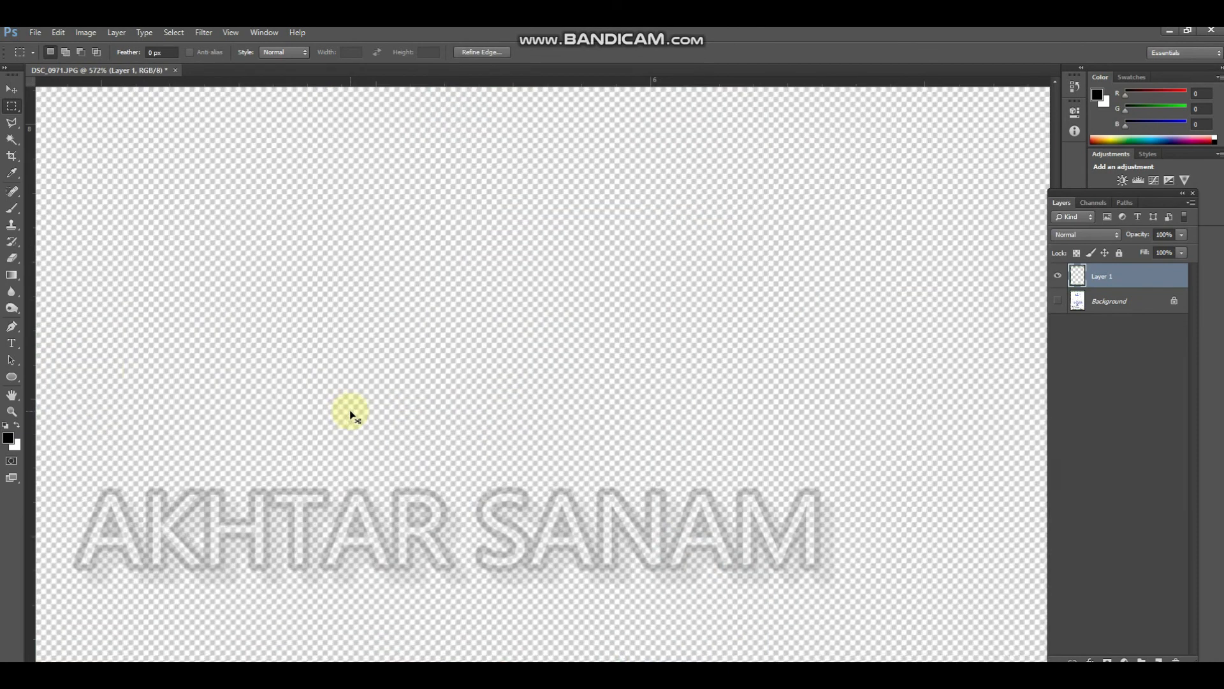
key(ctrl+0)
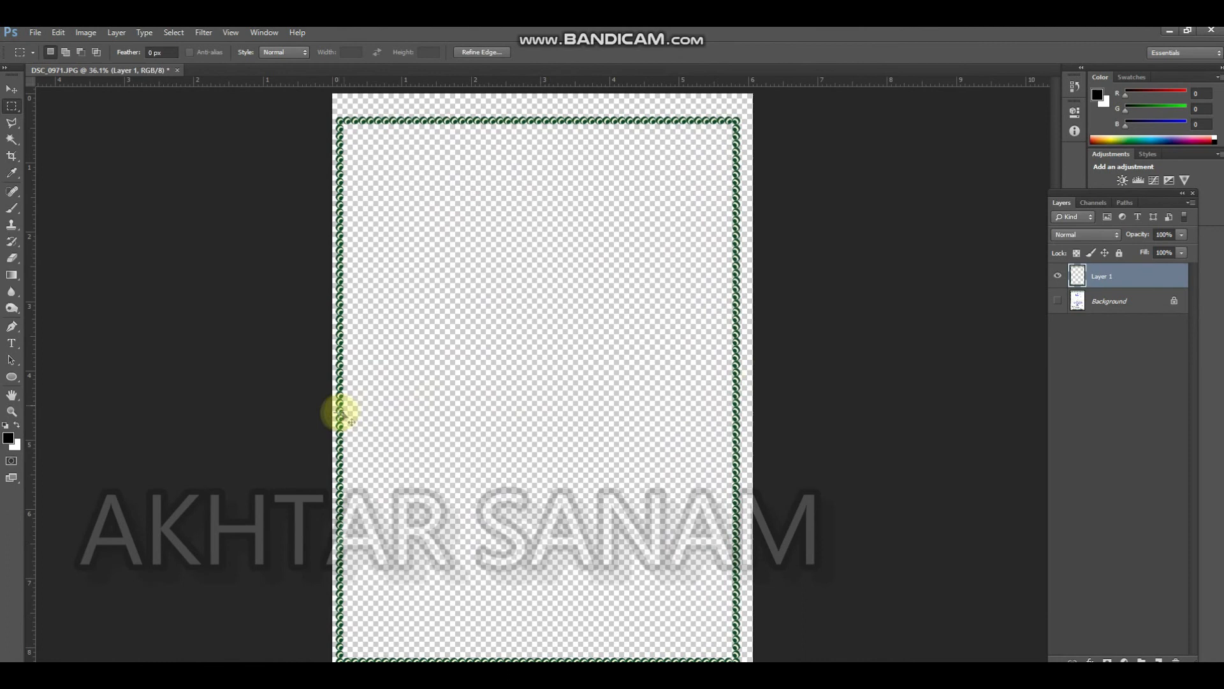
Show and activate the Background layer, and set the Brush to white sampled from the clean paper
click(1060, 304)
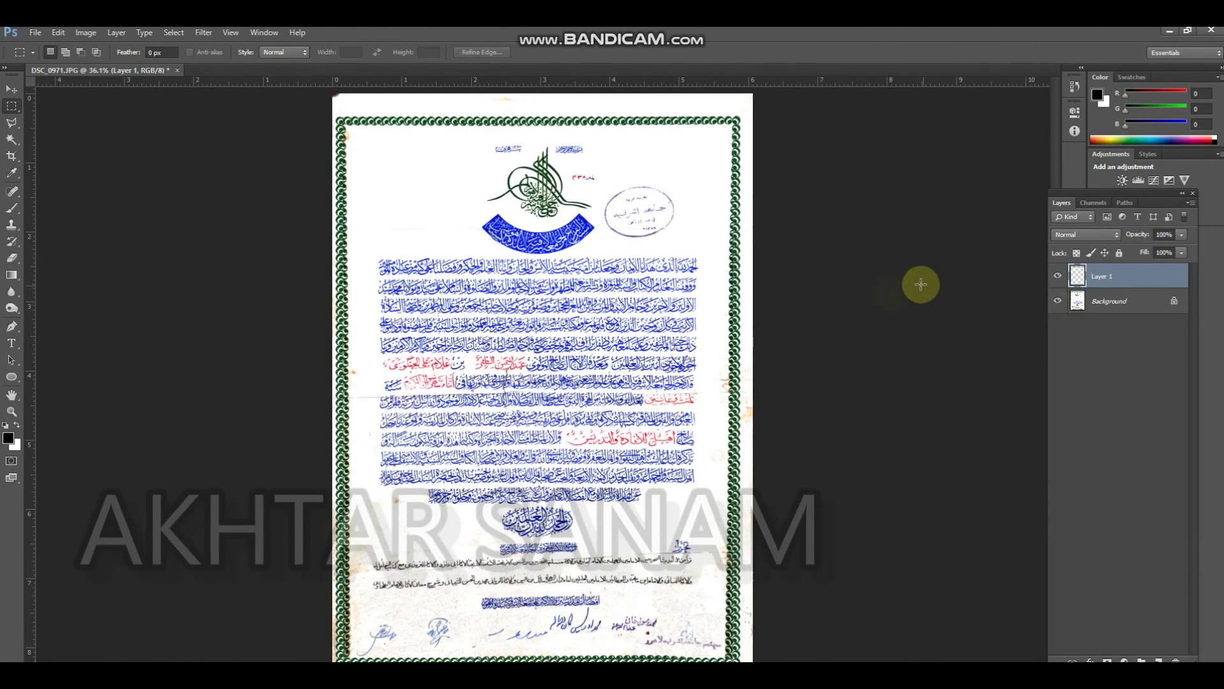
click(1100, 309)
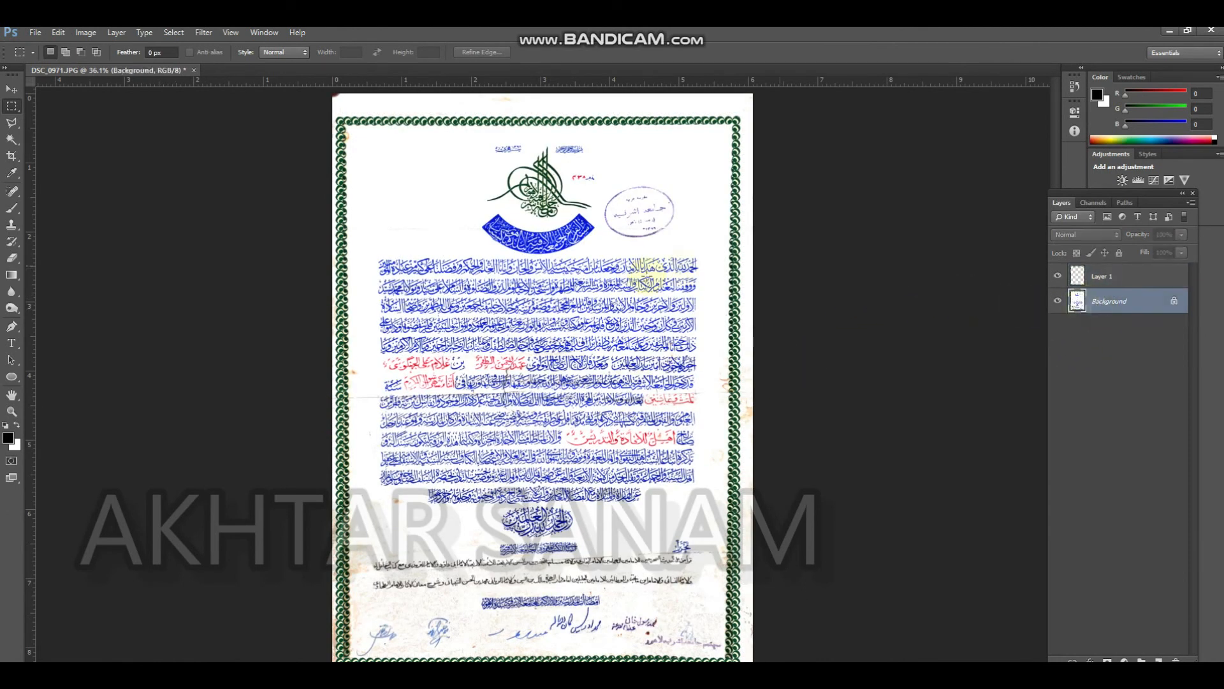
key(b)
alt+click(669, 151)
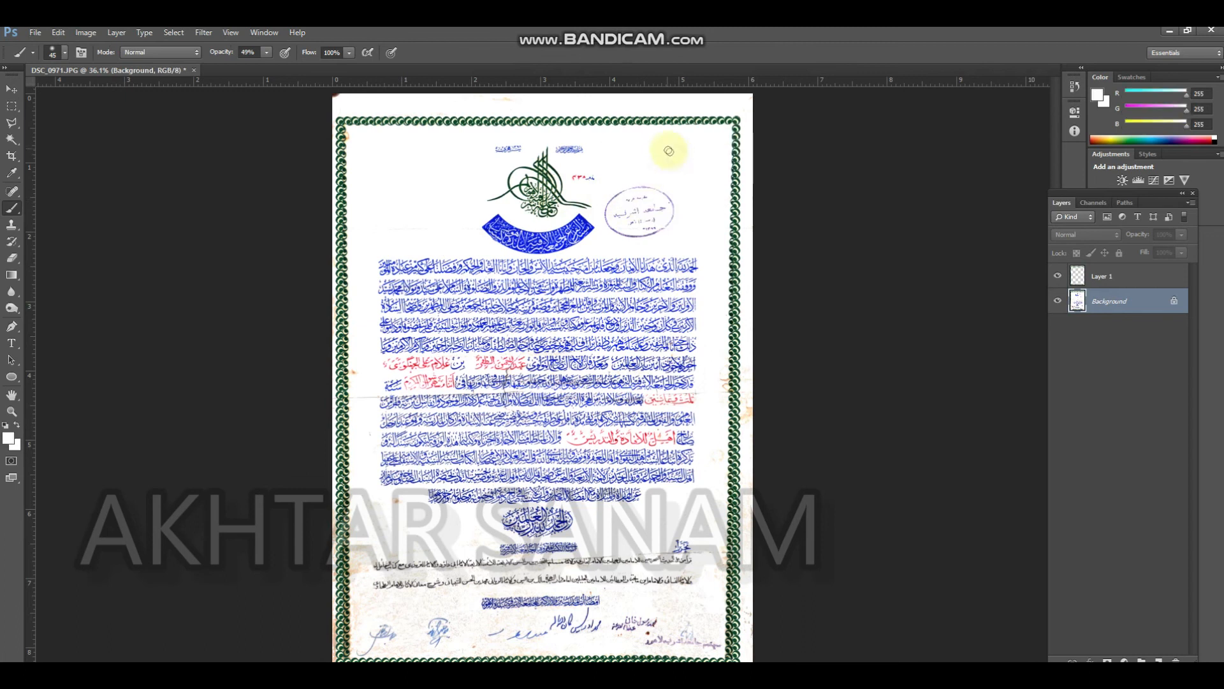
Paint white over the old border and edge stains along the top, right and left sides, using a 125 px brush at 100% opacity
key(bracketright)
key(bracketright)
key(bracketright)
key(bracketright)
key(bracketright)
key(bracketright)
key(bracketright)
key(bracketright)
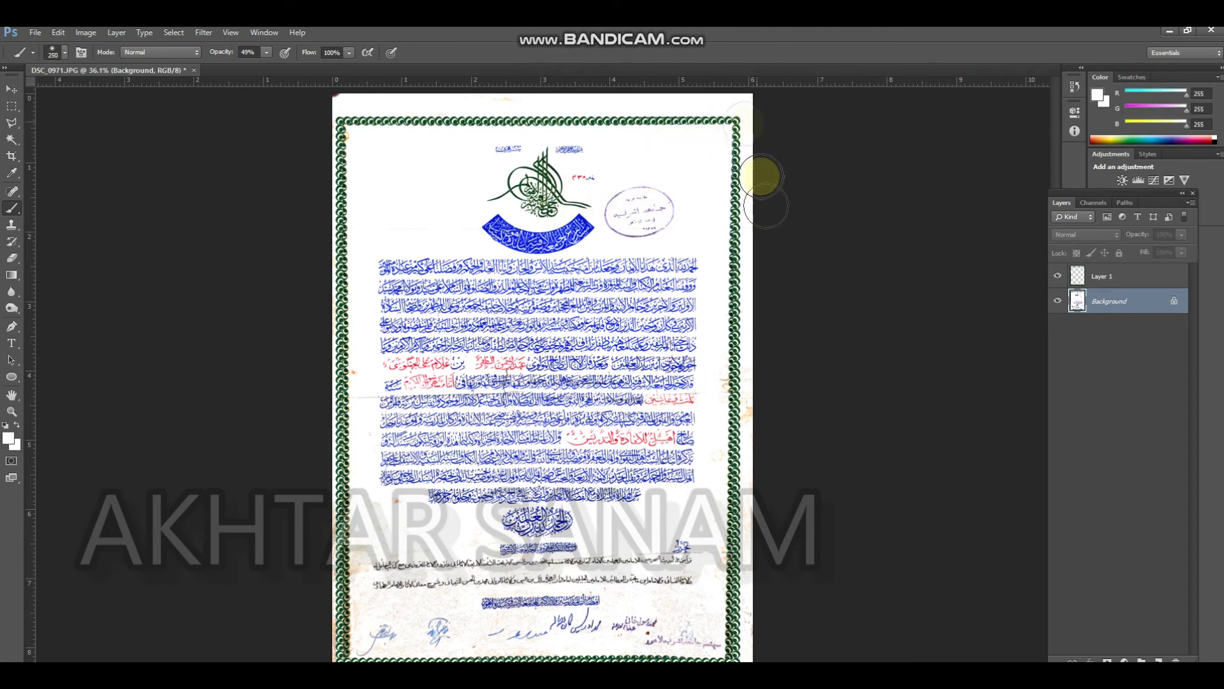
key(bracketleft)
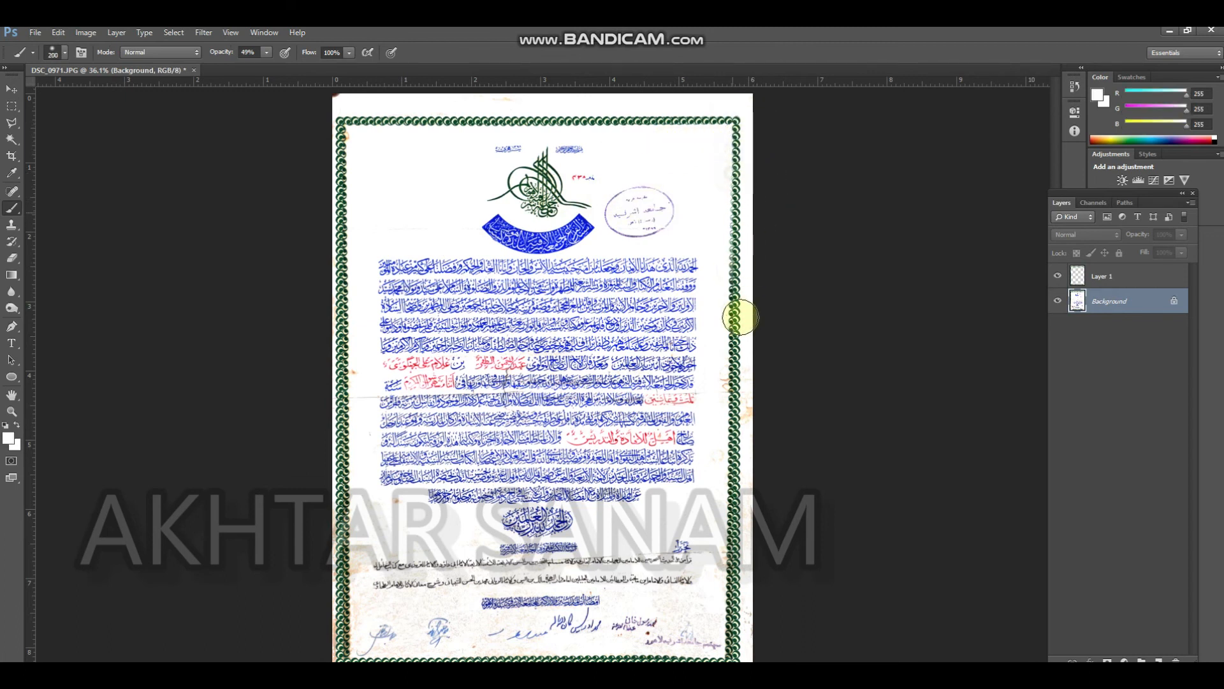
drag(266, 52, 592, 102)
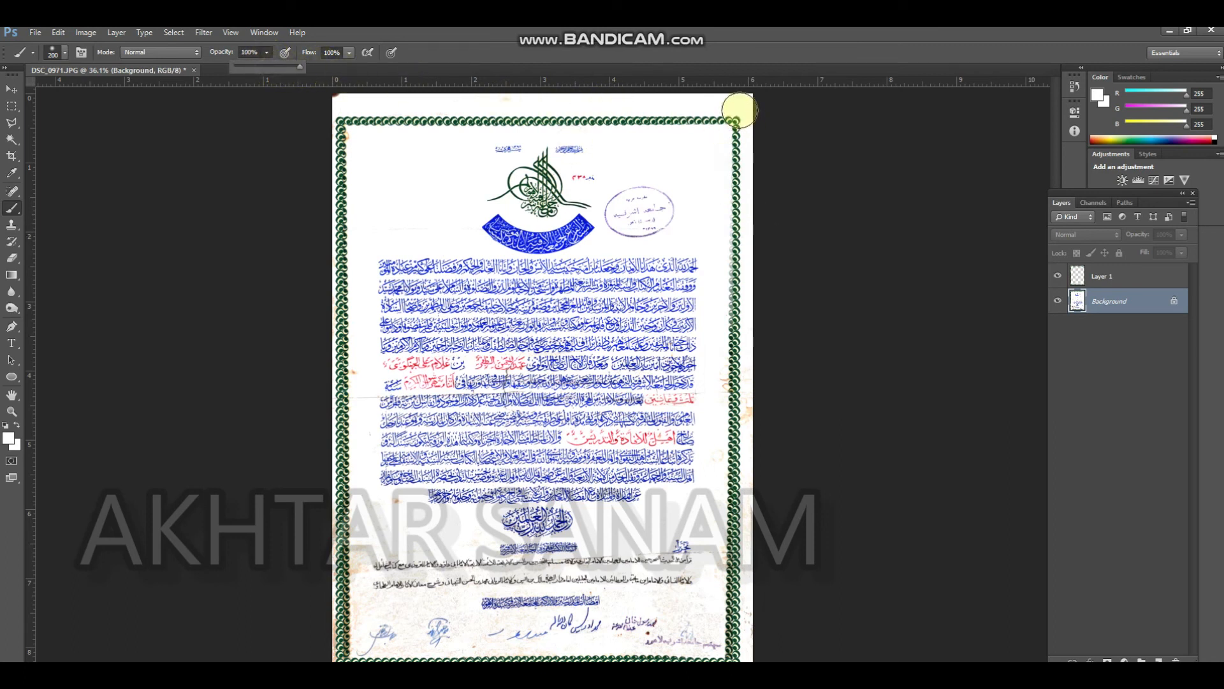
key(bracketleft)
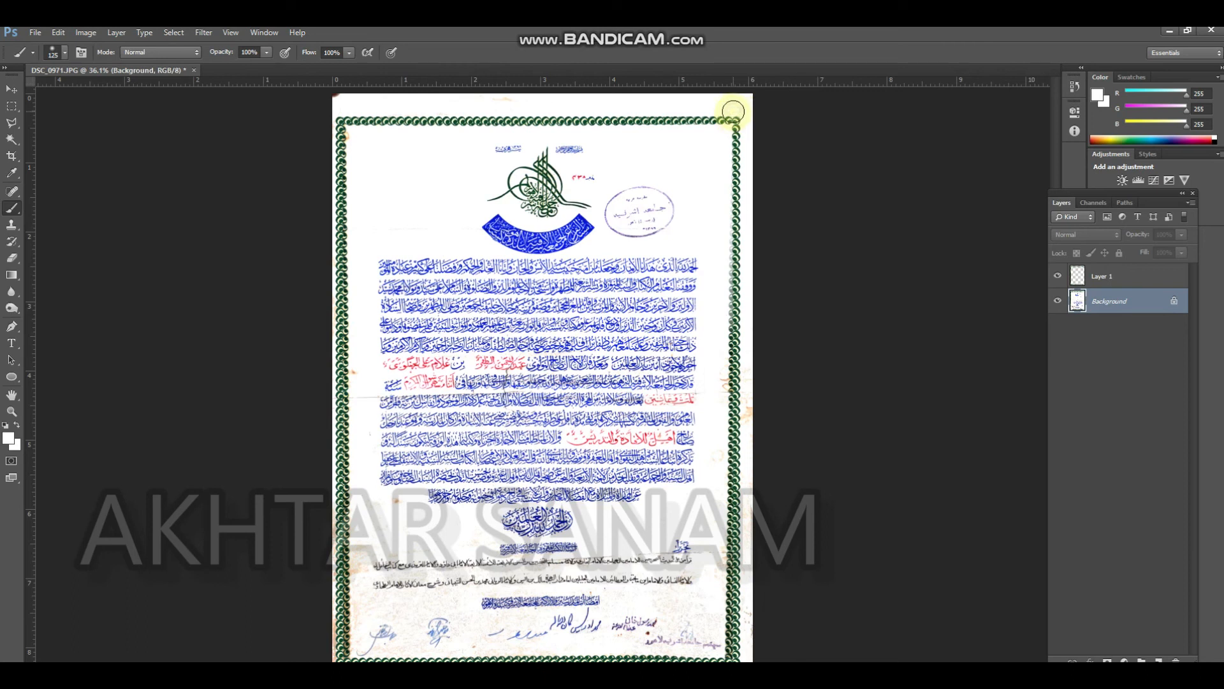
drag(748, 226, 758, 639)
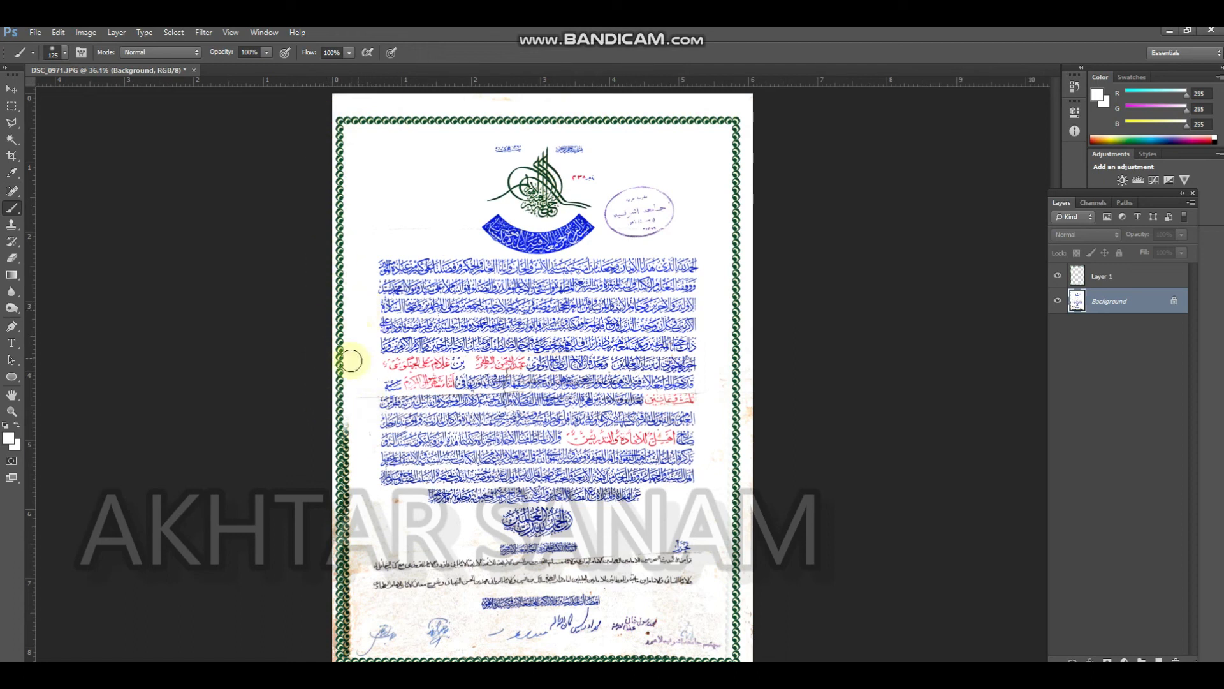
drag(344, 355, 349, 636)
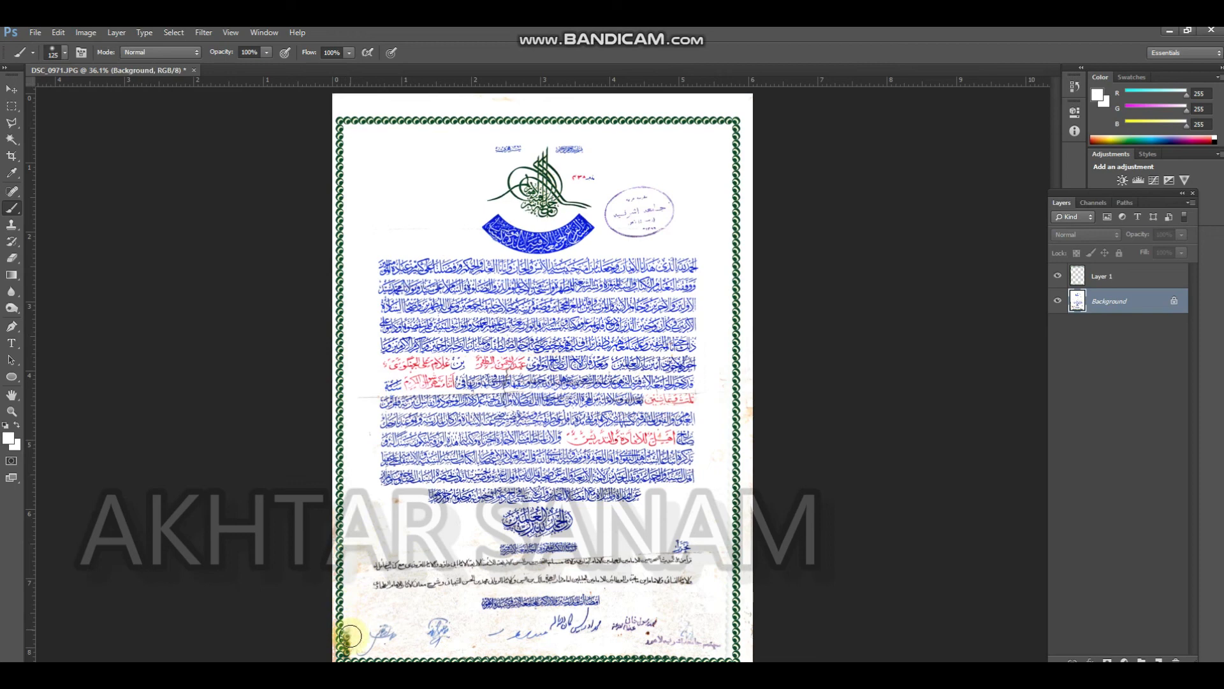
drag(349, 483, 355, 211)
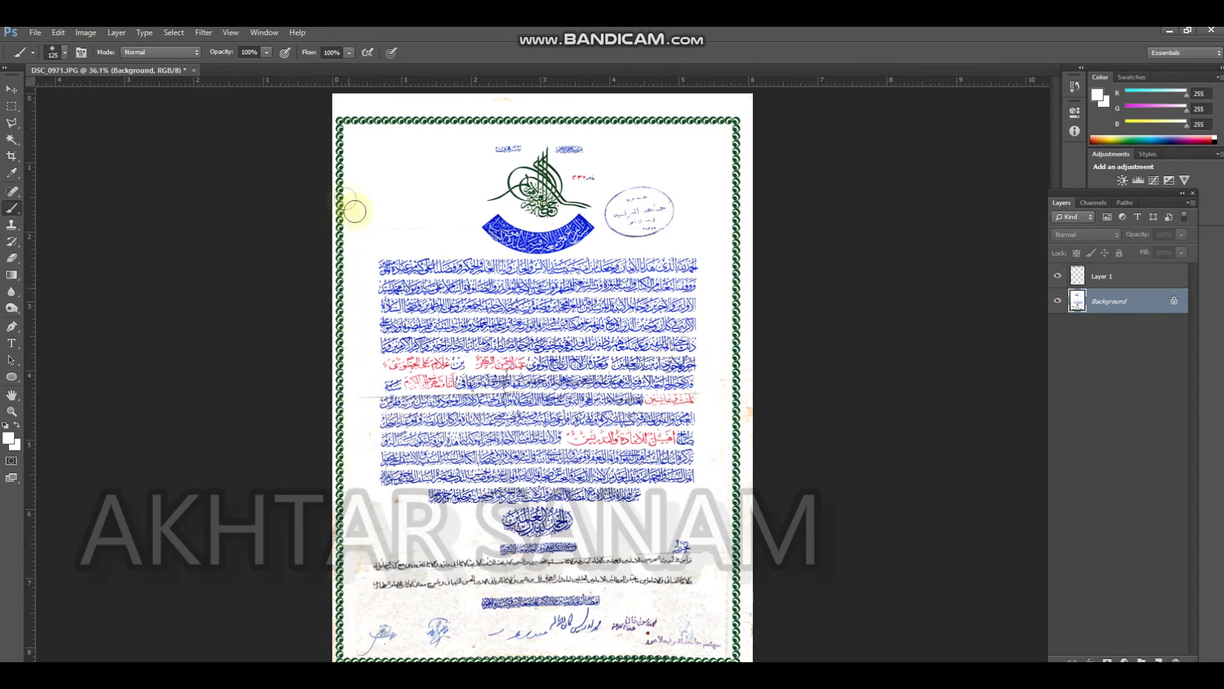
Paint white over the old circles and stains along the bottom border and page edge
key(ctrl+minus)
ctrl+click(533, 607)
drag(534, 609, 478, 424)
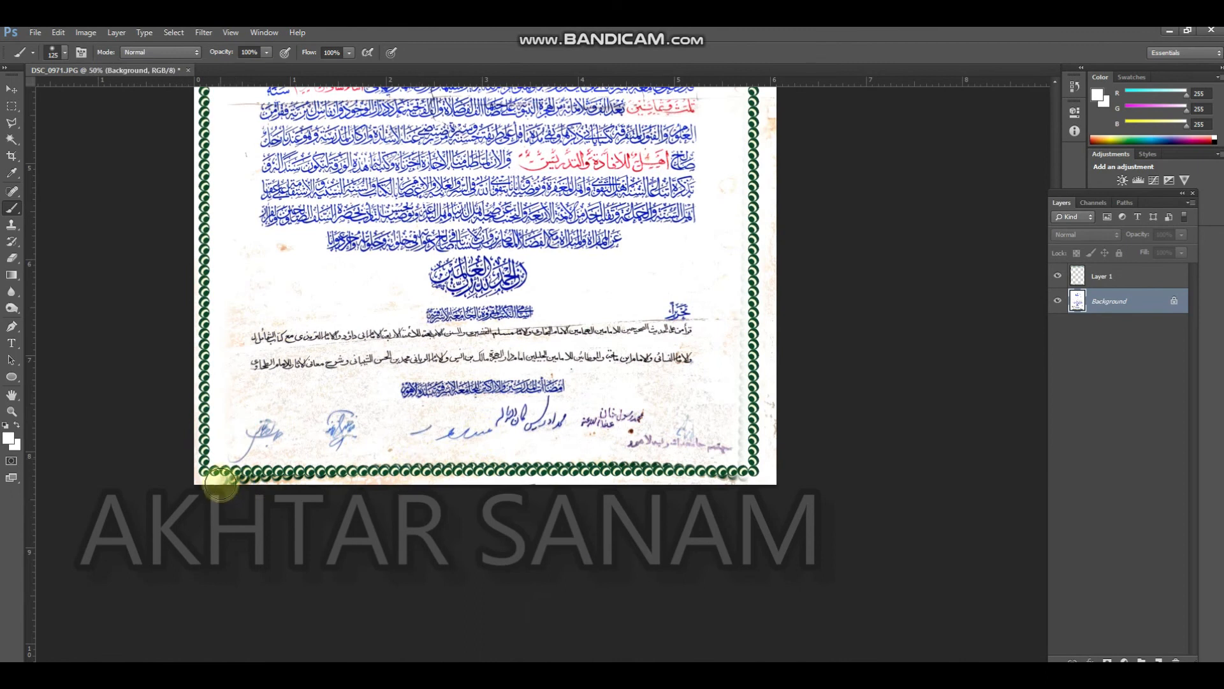
mouse_move(212, 477)
mouse_down()
mouse_move(785, 469)
mouse_move(771, 461)
mouse_up()
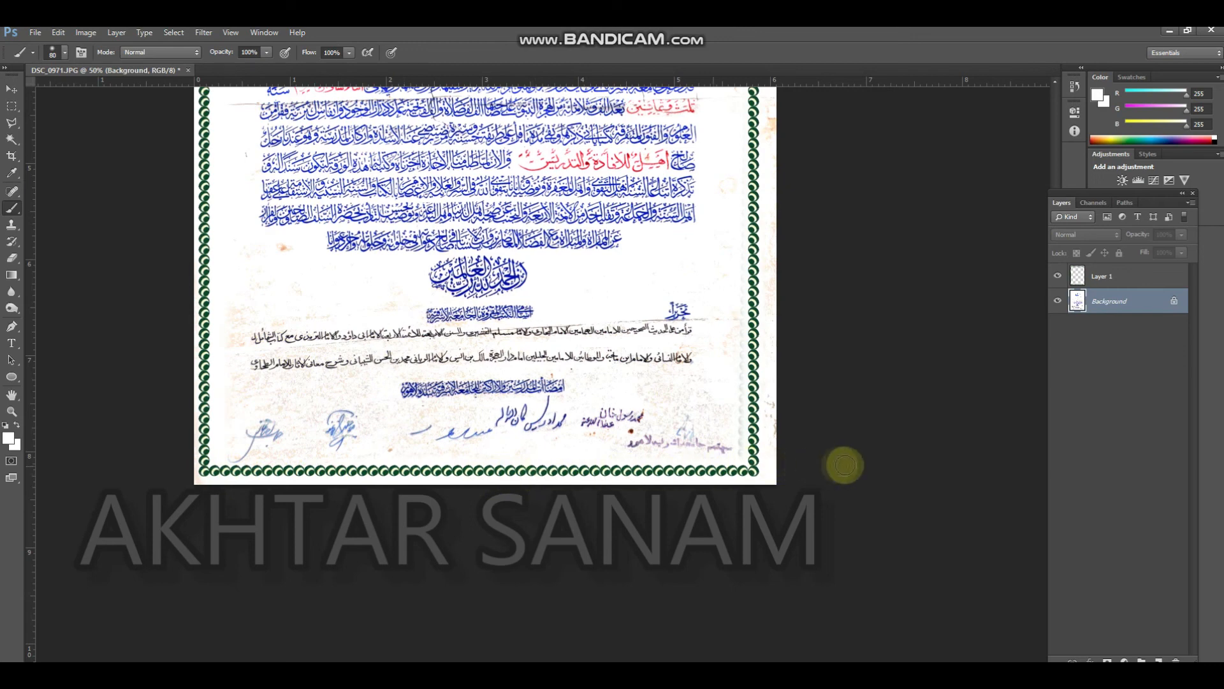
Paint out the faint old circles and brown stains around the lower right border strip with a 125 px white brush
scroll(703, 314, up, 3)
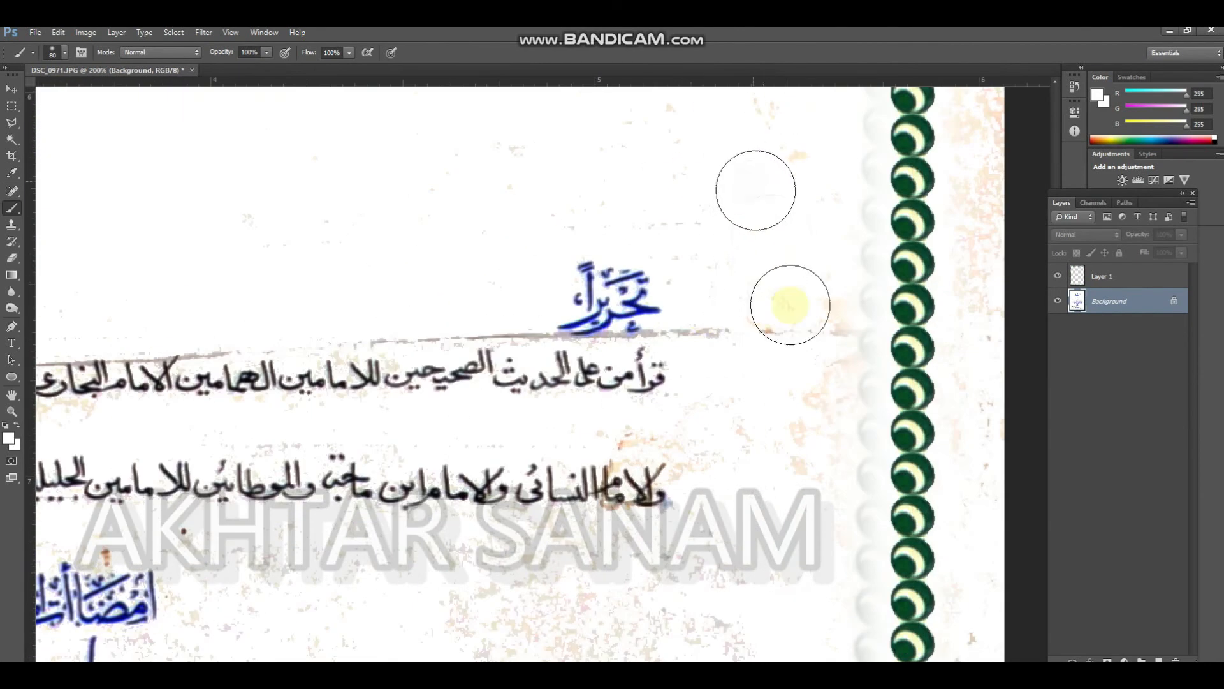
mouse_move(811, 291)
mouse_down()
mouse_move(919, 381)
mouse_move(959, 252)
mouse_move(970, 285)
mouse_up()
key(])
key(])
key(])
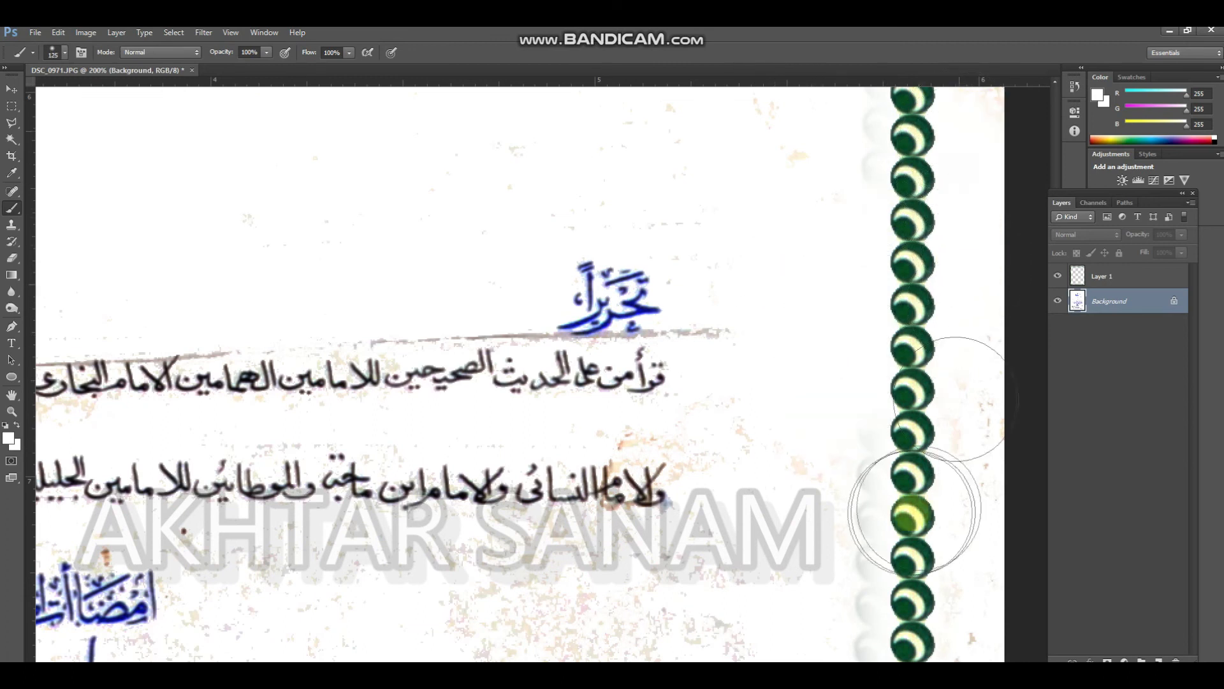
drag(910, 433, 912, 643)
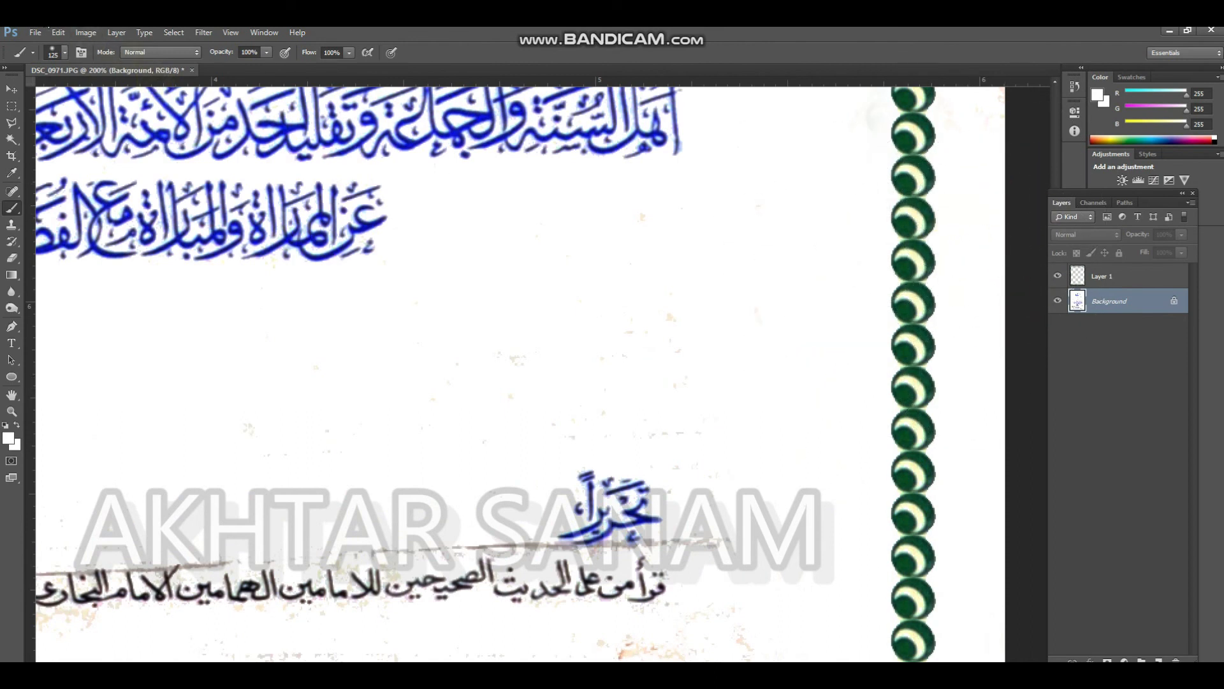
Whiten the remaining ghost marks and stains on both sides of the right border strip, working up the page
drag(734, 245, 544, 407)
drag(605, 156, 649, 258)
drag(792, 144, 785, 336)
drag(721, 418, 735, 661)
drag(762, 327, 825, 281)
drag(734, 176, 755, 361)
drag(742, 407, 740, 623)
drag(674, 163, 673, 297)
mouse_move(807, 296)
mouse_down()
mouse_move(829, 296)
mouse_move(738, 166)
mouse_move(732, 243)
mouse_up()
drag(730, 430, 732, 638)
drag(741, 440, 749, 487)
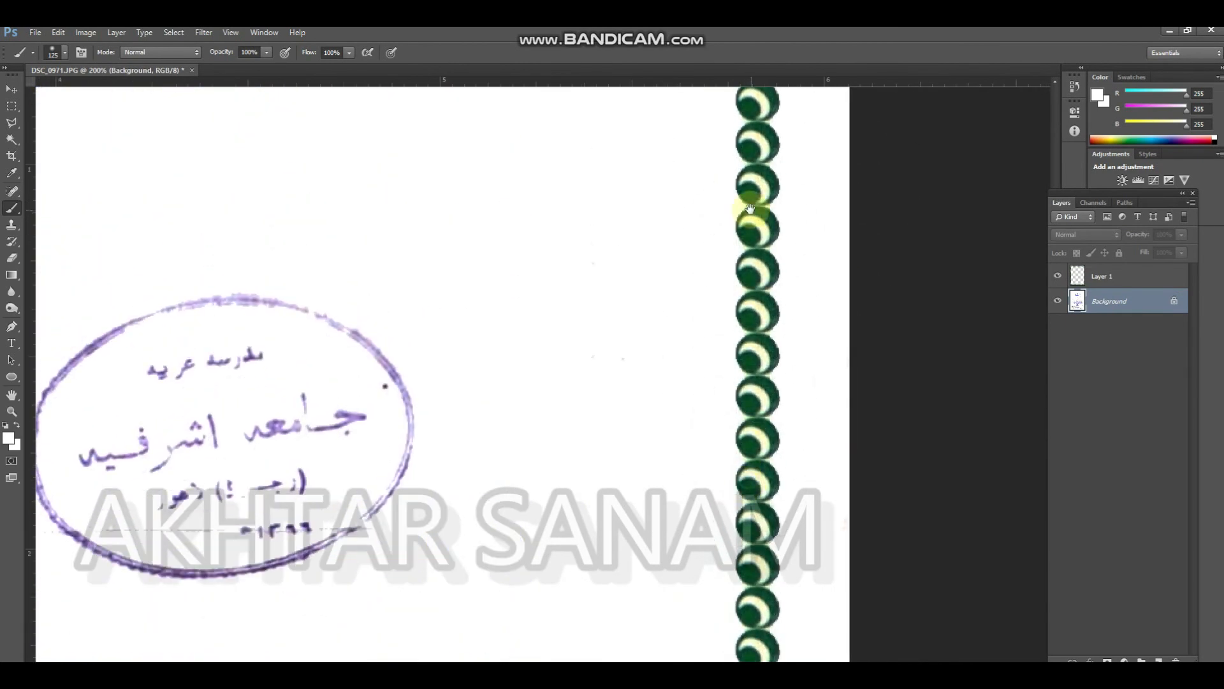
Clean the leftover specks and ghost marks around the top border strip from the right corner to the left
drag(751, 211, 768, 465)
mouse_move(879, 308)
mouse_down()
mouse_move(713, 326)
mouse_move(485, 462)
mouse_move(870, 306)
mouse_move(852, 557)
mouse_up()
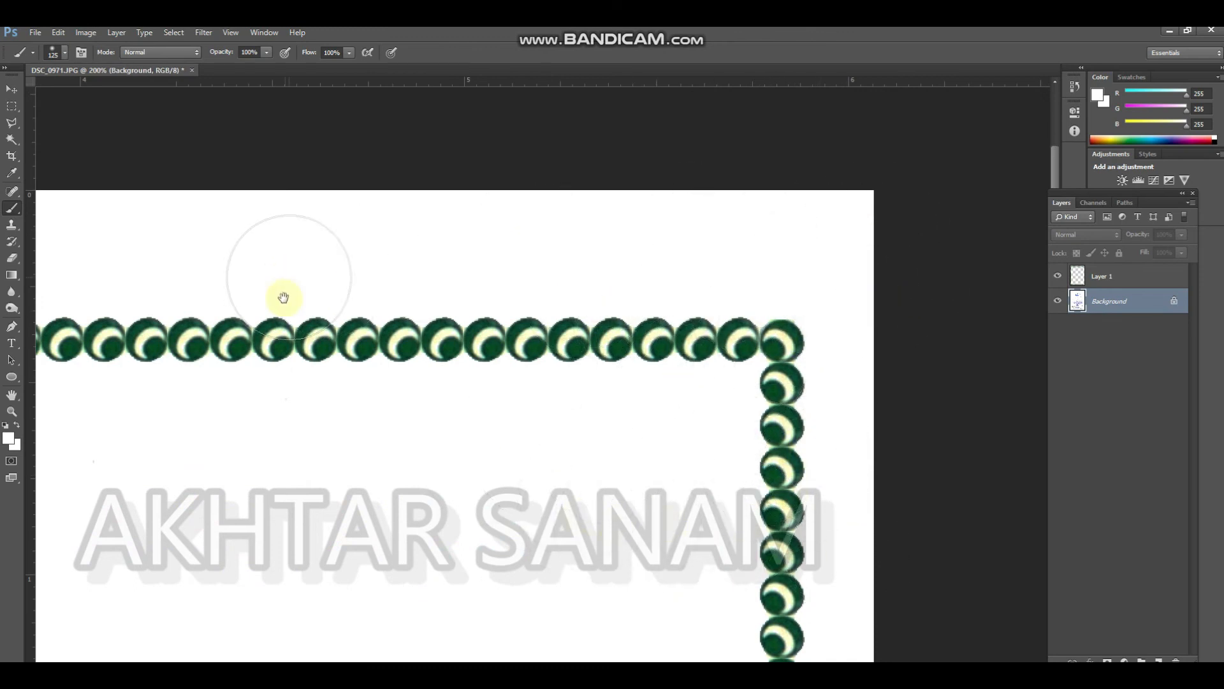
drag(284, 296, 738, 213)
drag(182, 170, 402, 165)
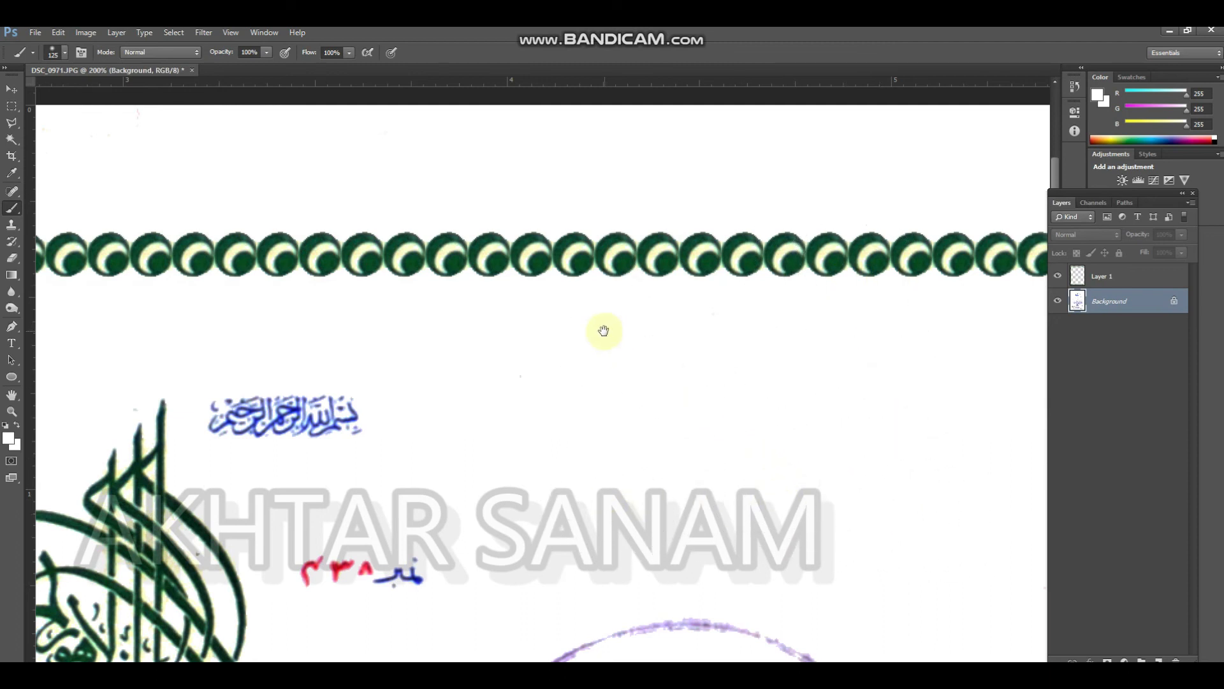
drag(604, 330, 927, 352)
mouse_move(131, 218)
mouse_down()
mouse_move(396, 200)
mouse_move(103, 178)
mouse_up()
mouse_move(440, 238)
mouse_down()
mouse_move(817, 236)
mouse_move(825, 222)
mouse_up()
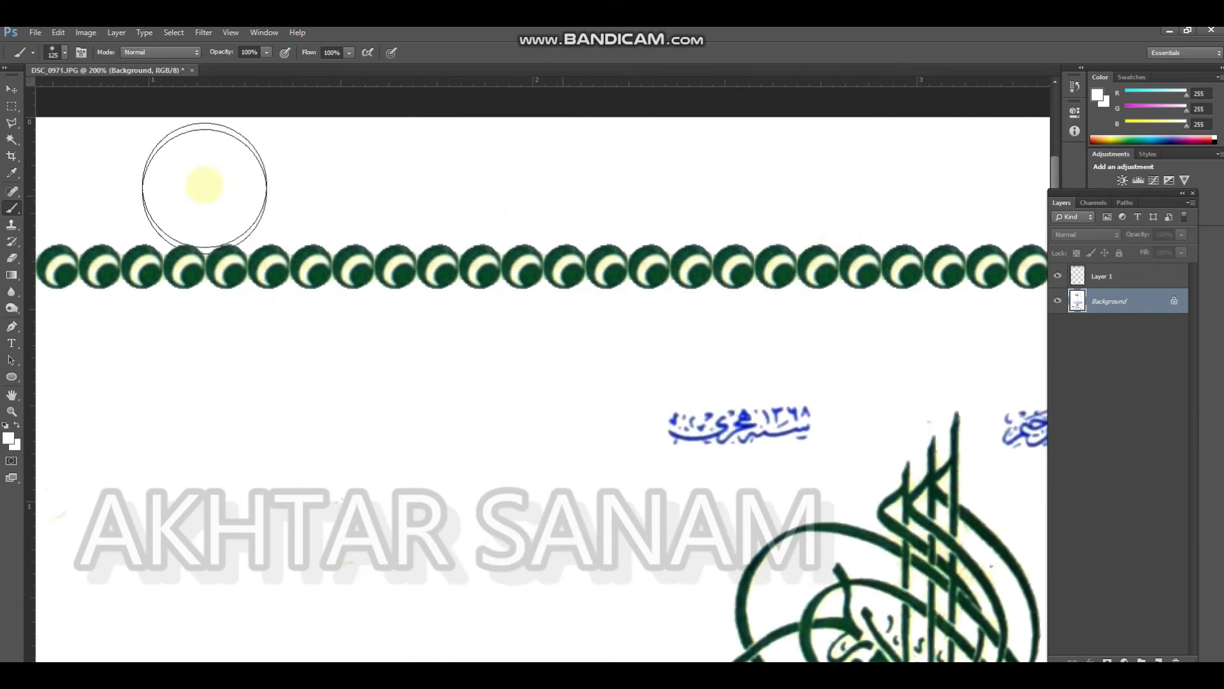
drag(204, 185, 486, 197)
drag(134, 232, 342, 212)
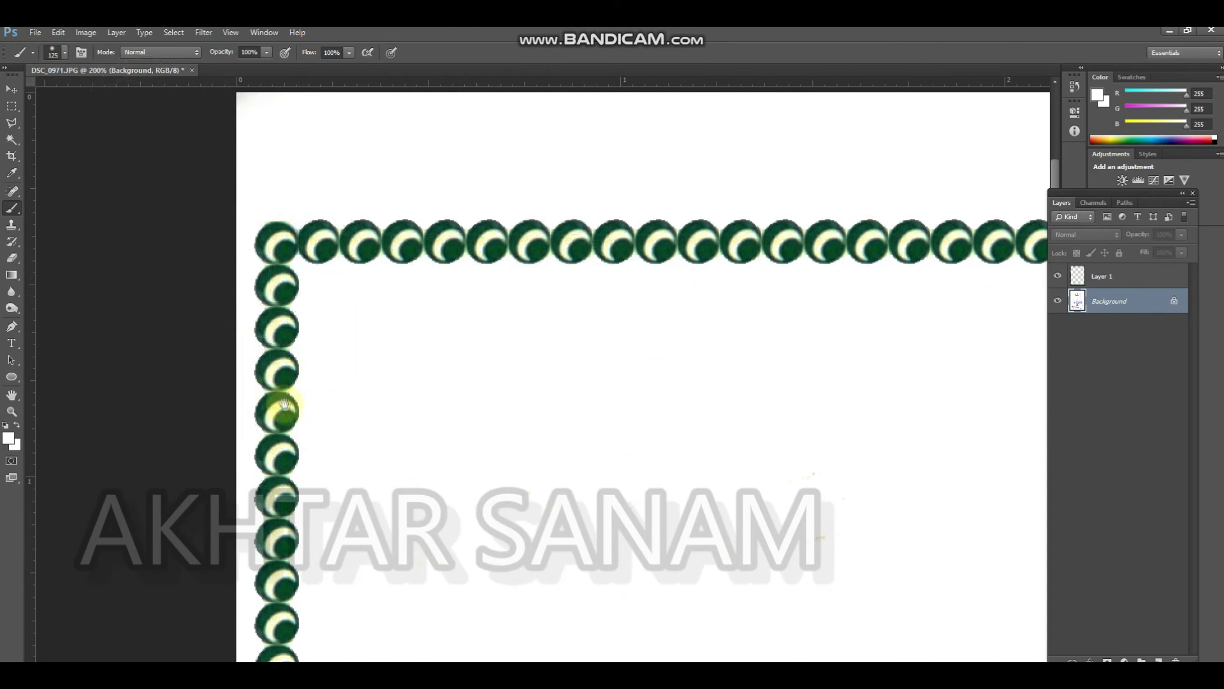
Reduce the brush size and paint white over the horizontal fold line in the left margin beside the text
drag(276, 410, 262, 232)
scroll(251, 473, down, 2)
drag(252, 471, 229, 227)
drag(232, 328, 219, 156)
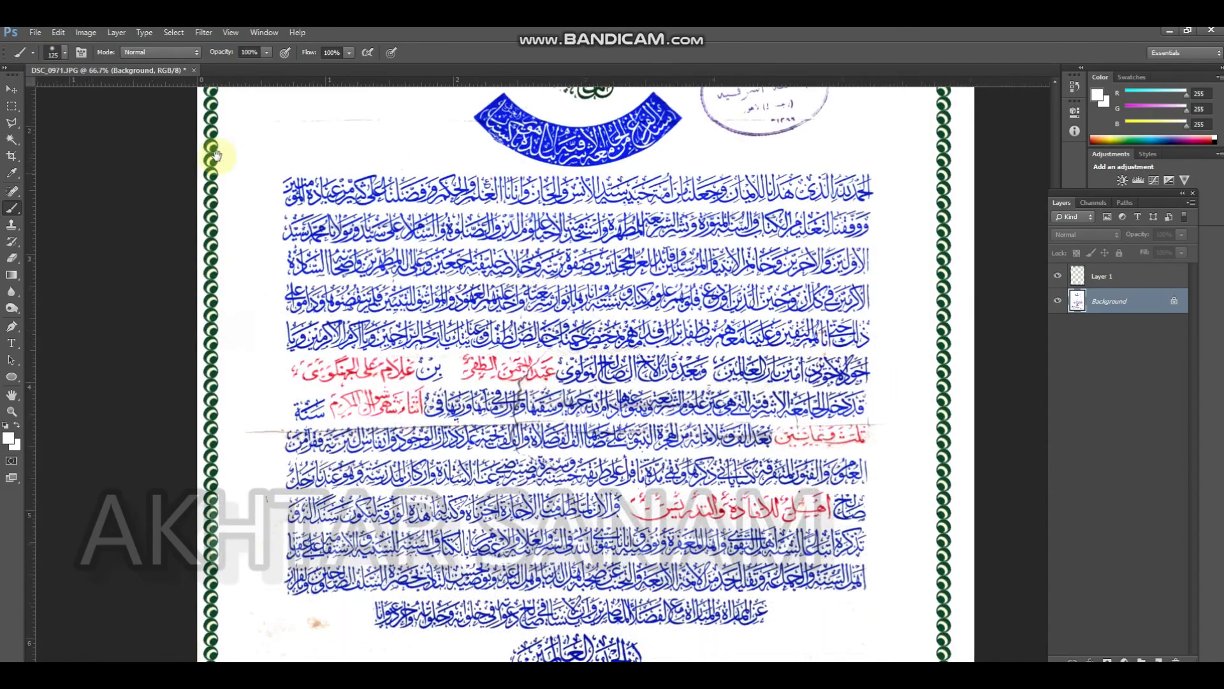
scroll(254, 348, up, 1)
scroll(277, 470, up, 4)
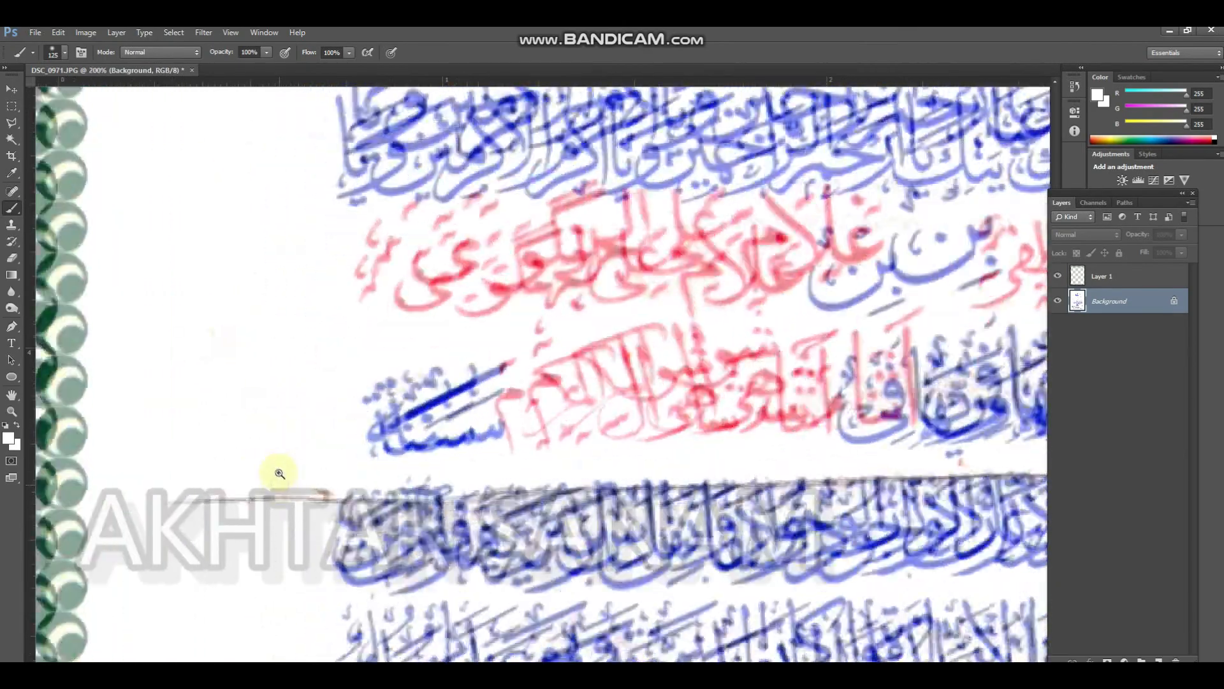
key(bracketleft)
key(bracketleft)
key(bracketleft)
key(bracketleft)
key(bracketleft)
key(bracketleft)
key(bracketleft)
key(bracketleft)
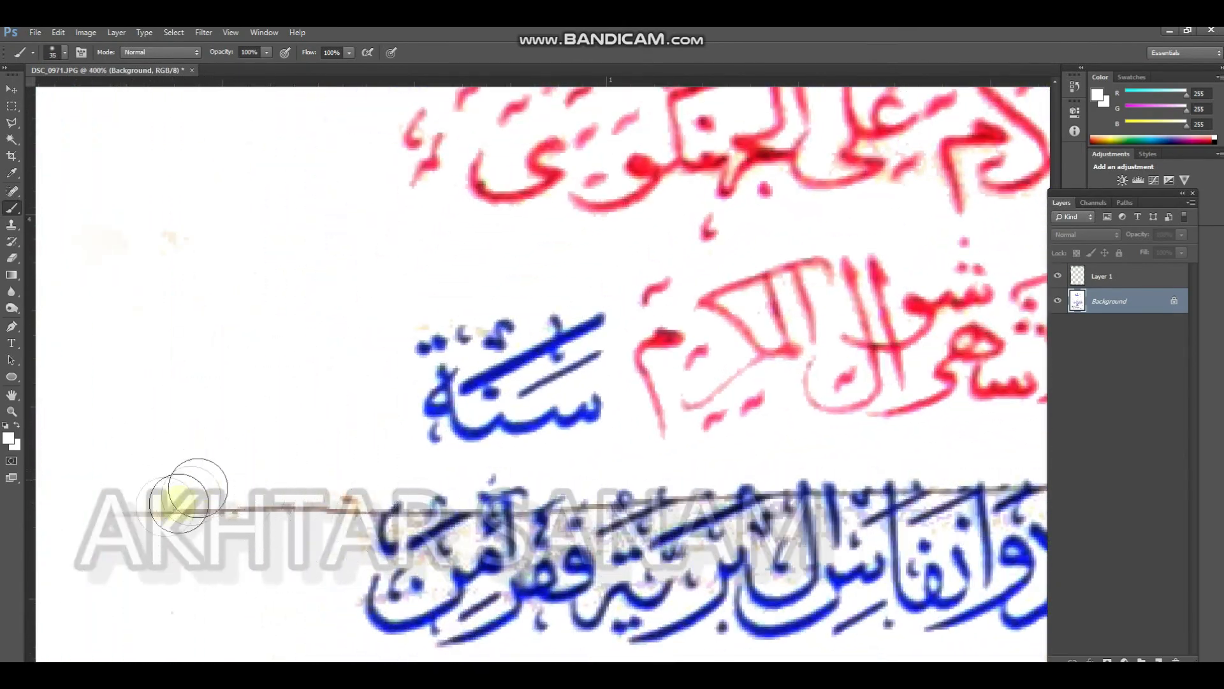
key(bracketleft)
key(bracketleft)
key(bracketleft)
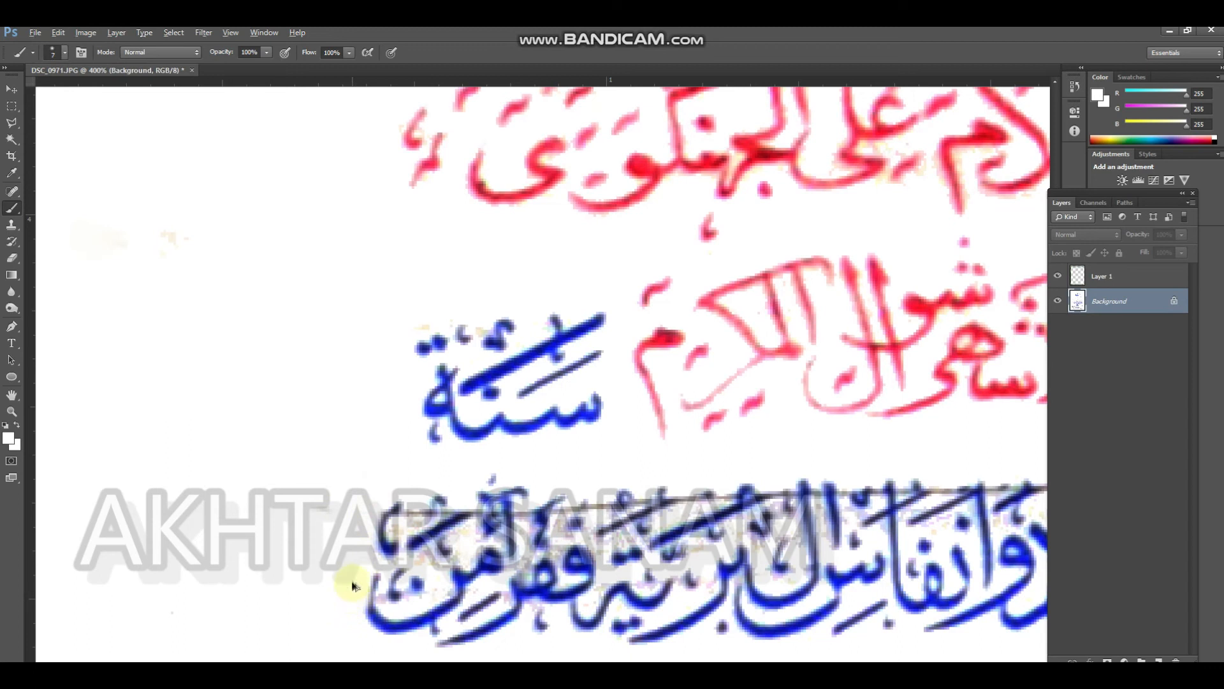
Paint white over the fold line and marks at the left end of the blue text line beneath the red date
drag(351, 559, 185, 550)
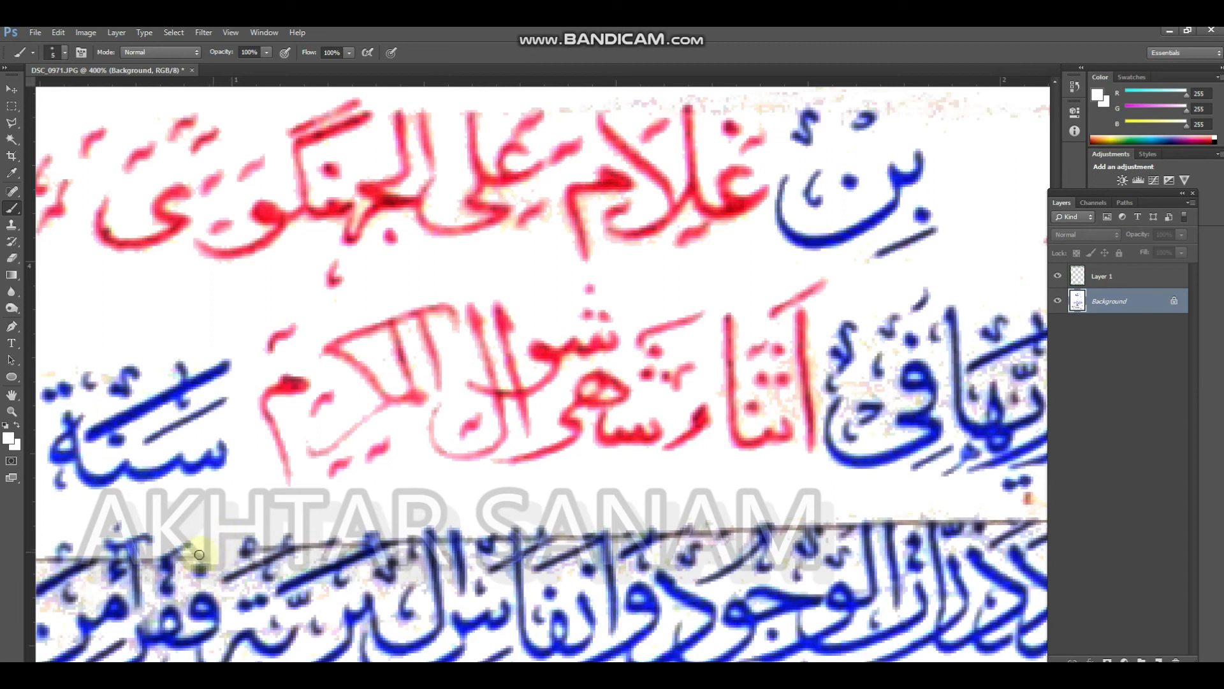
drag(229, 420, 264, 330)
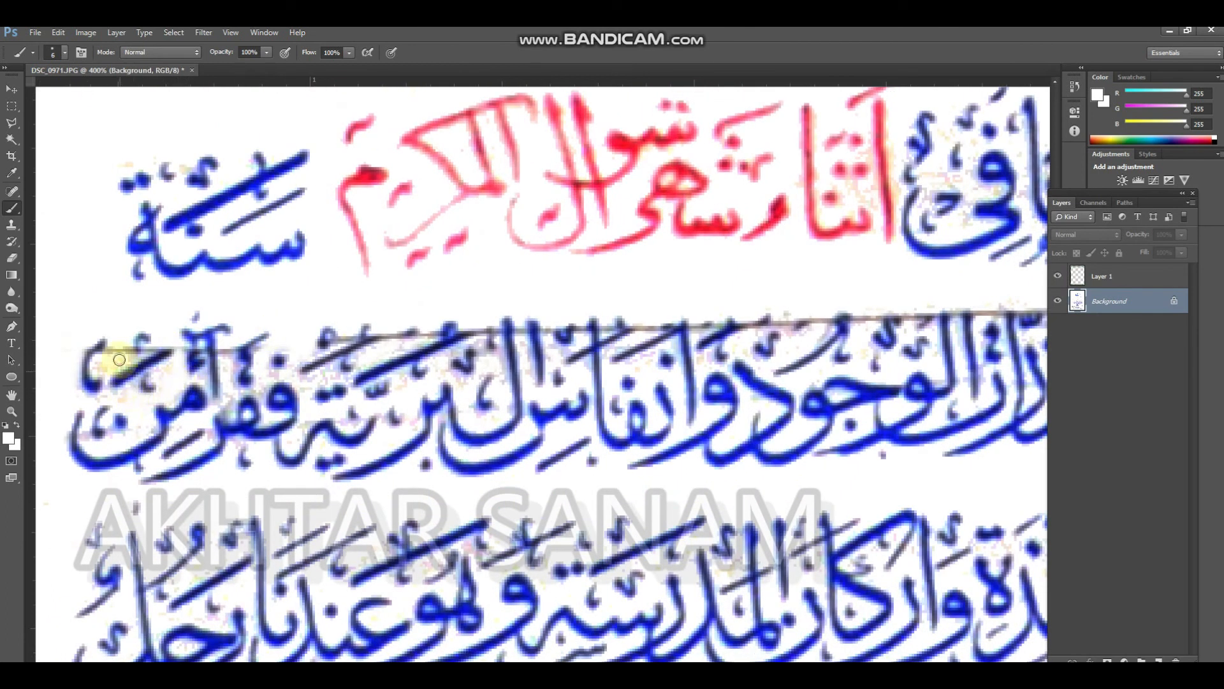
mouse_move(104, 367)
mouse_down()
mouse_move(147, 439)
mouse_move(82, 439)
mouse_up()
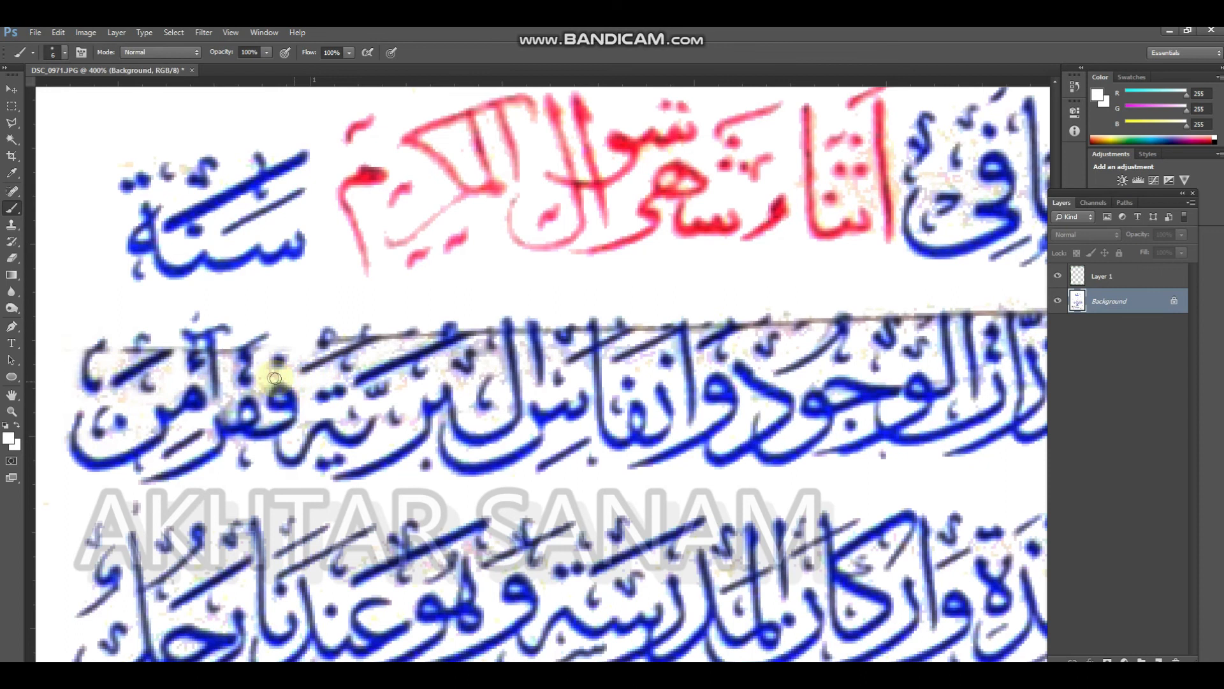
scroll(213, 382, right, 5)
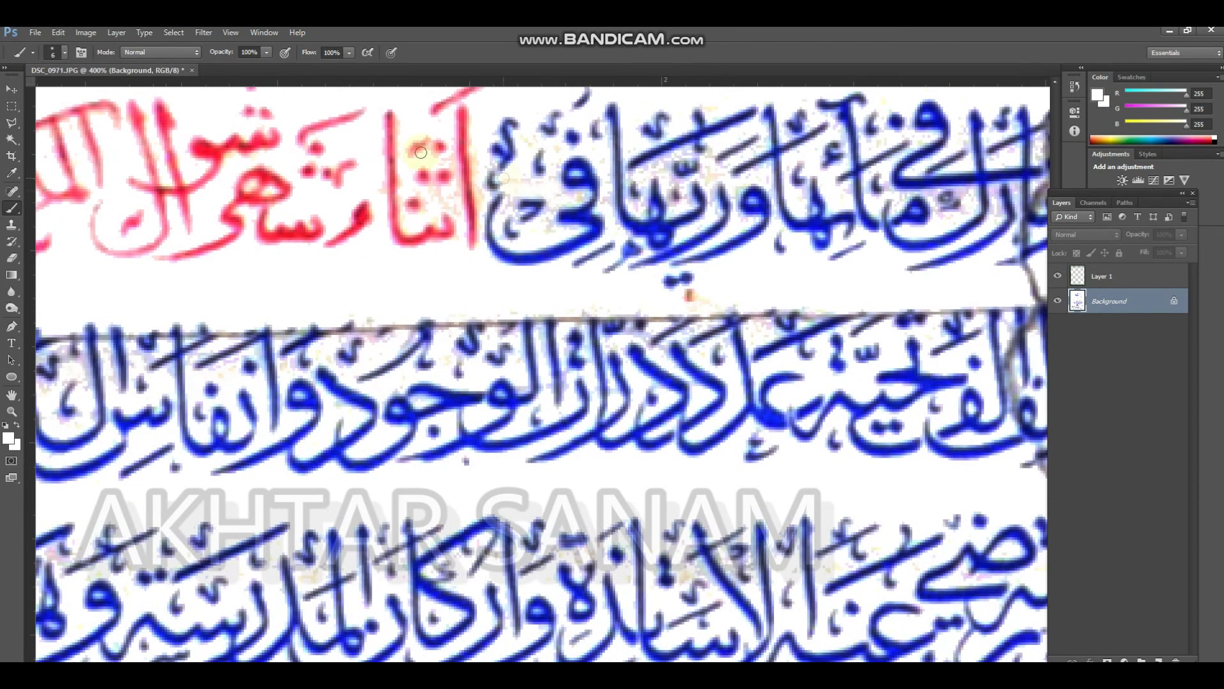
Apply the Facet pixelate filter to the Background layer
click(204, 33)
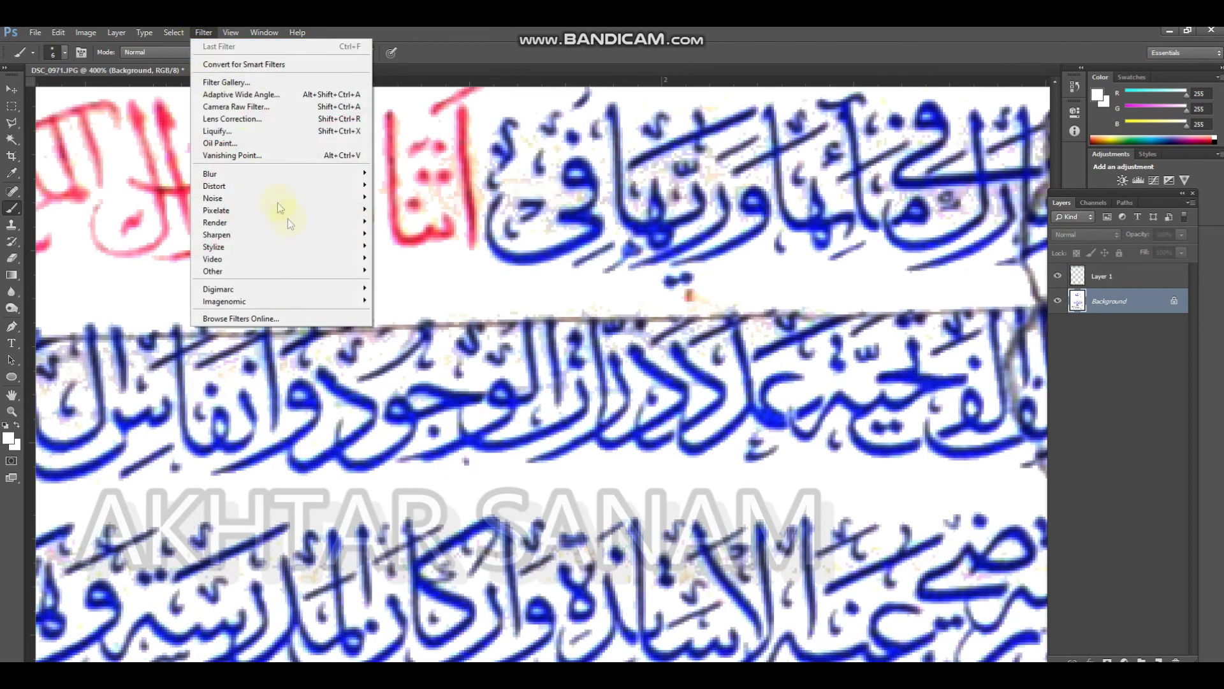
mouse_move(287, 211)
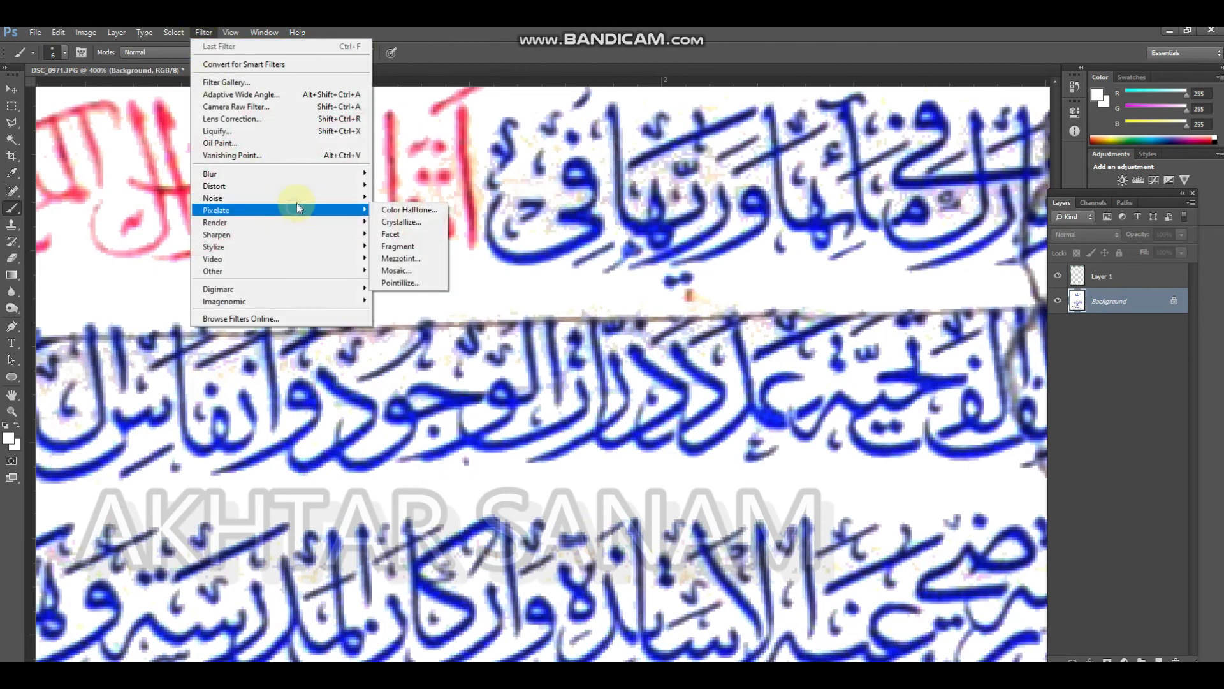
click(409, 234)
Paint the fold line white along the tops of the blue letters below the red date, working leftward with a small brush
drag(474, 283, 333, 268)
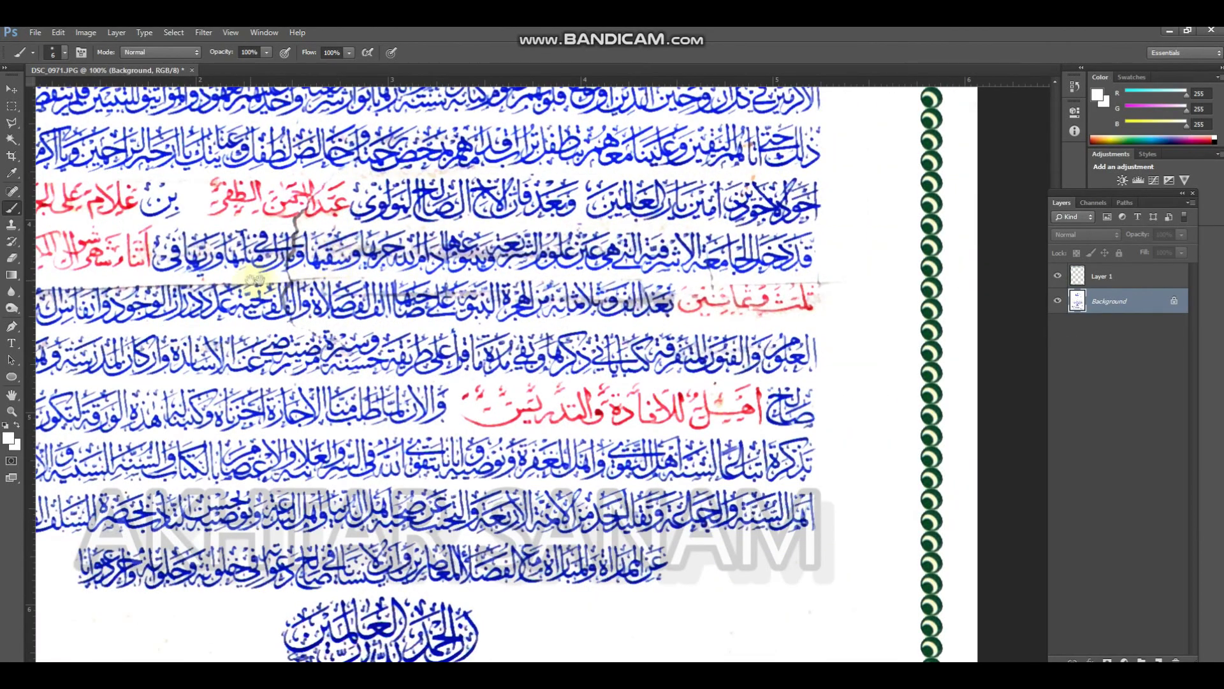
drag(256, 283, 411, 281)
drag(309, 283, 394, 311)
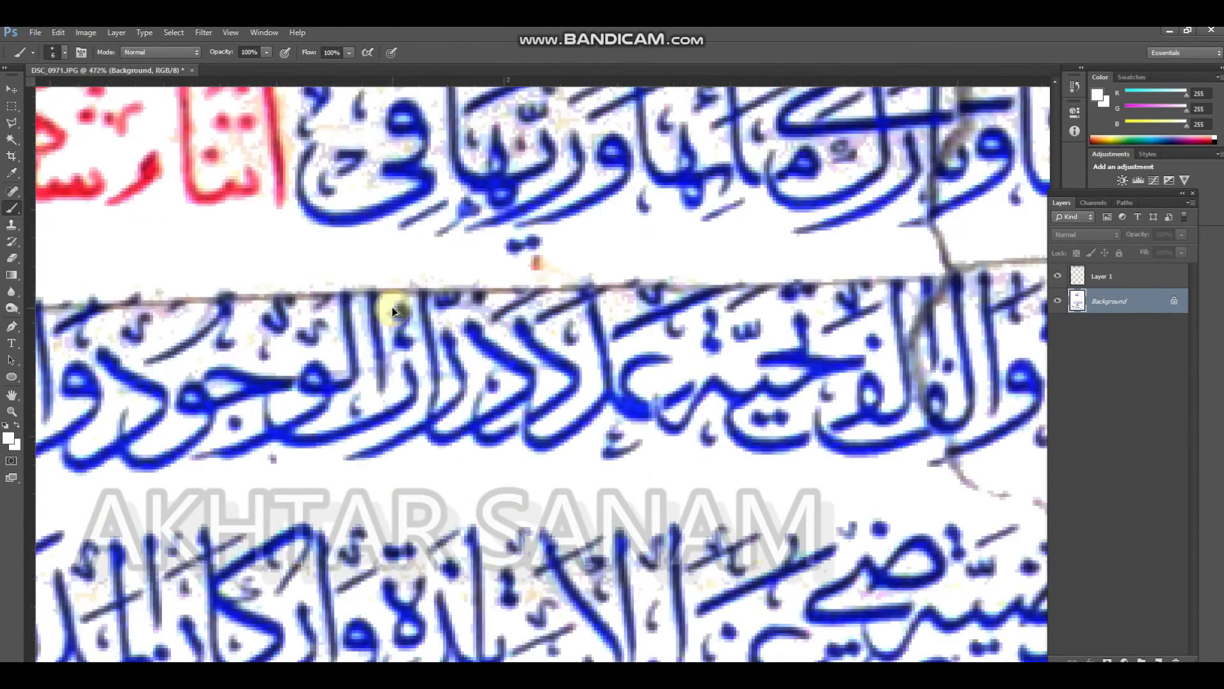
drag(355, 255, 372, 291)
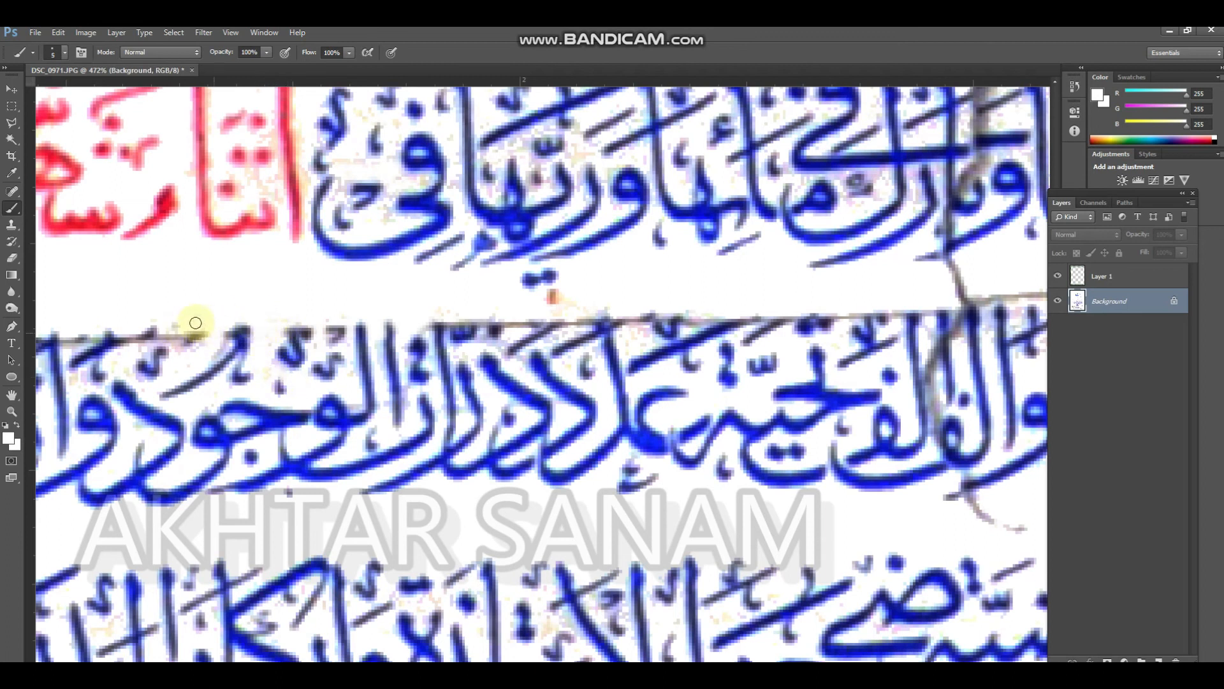
drag(197, 304, 445, 265)
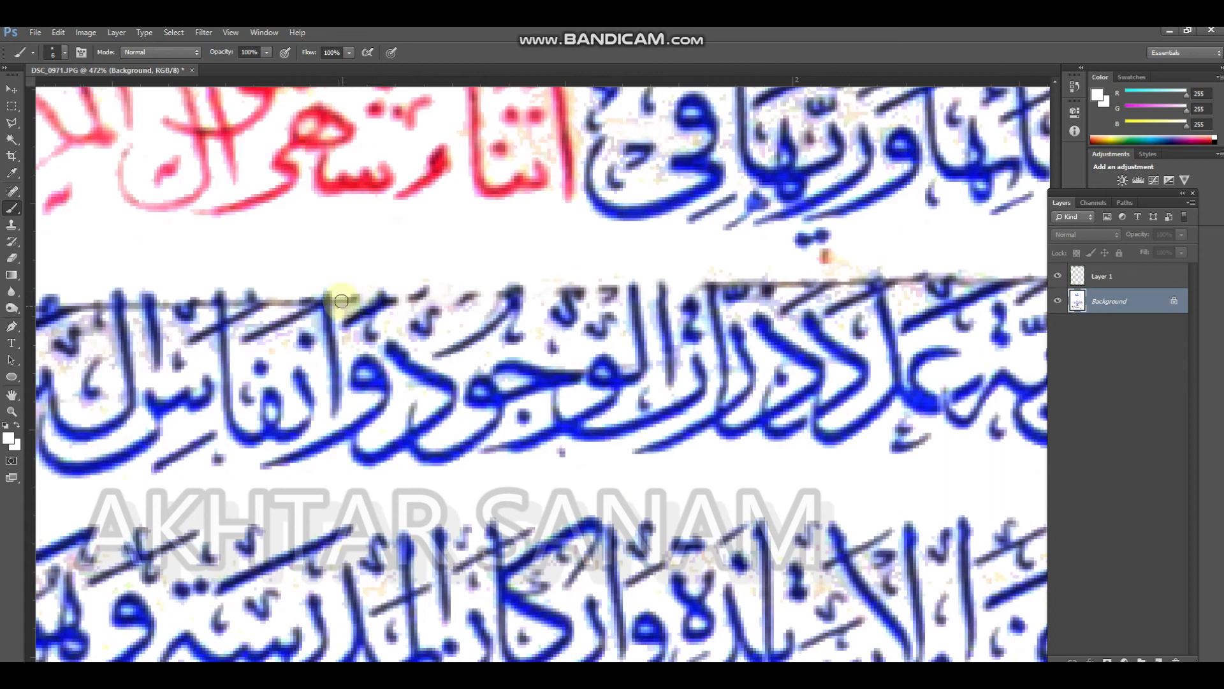
drag(275, 299, 526, 261)
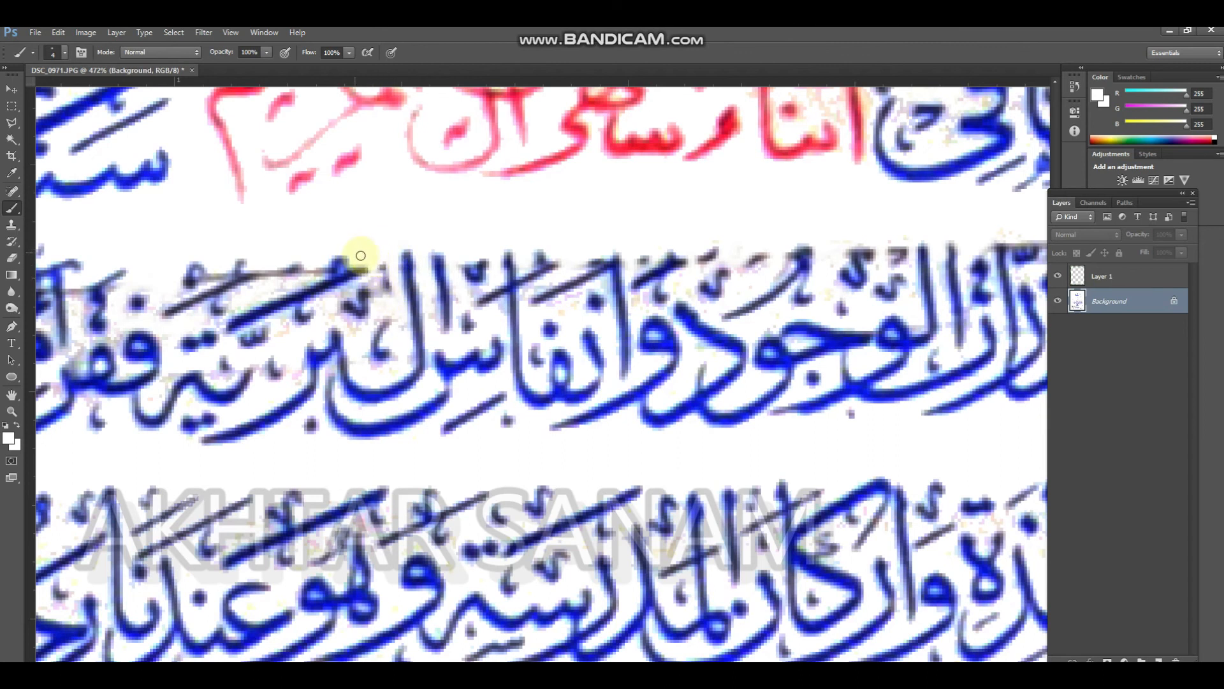
drag(383, 258, 525, 224)
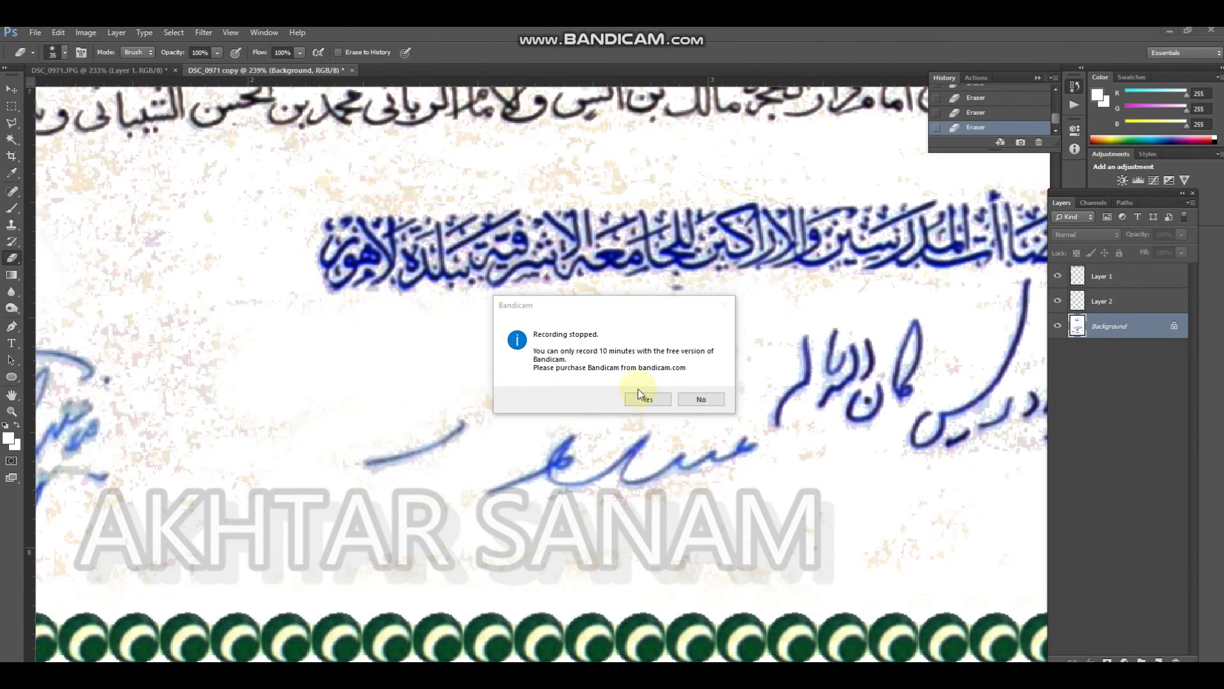
Erase the stains below and between the blue signatures above the bottom border with 10 px and 35 px erasers
click(703, 398)
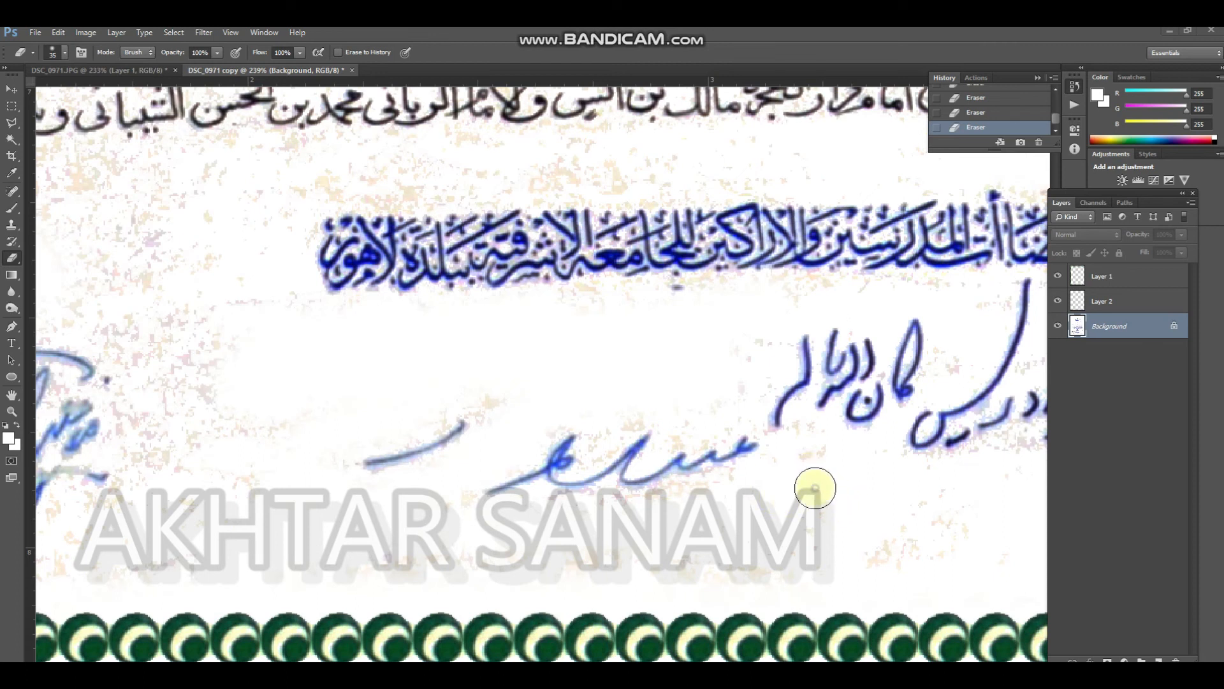
key(bracketleft)
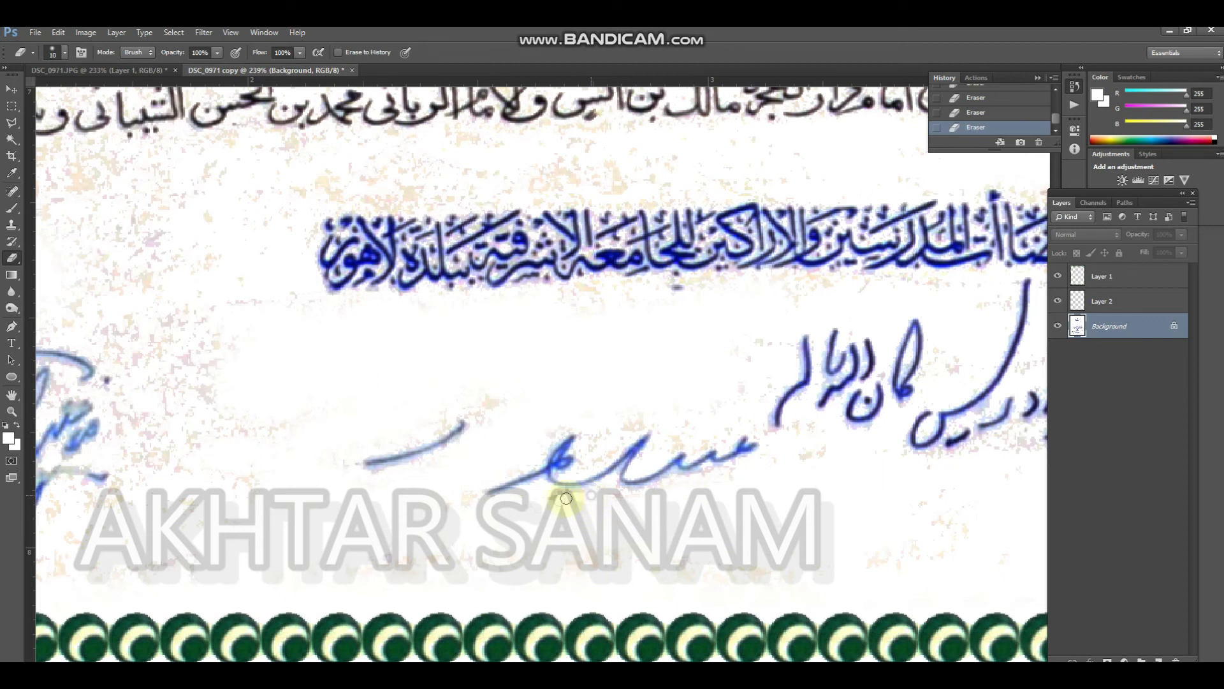
drag(537, 502, 691, 470)
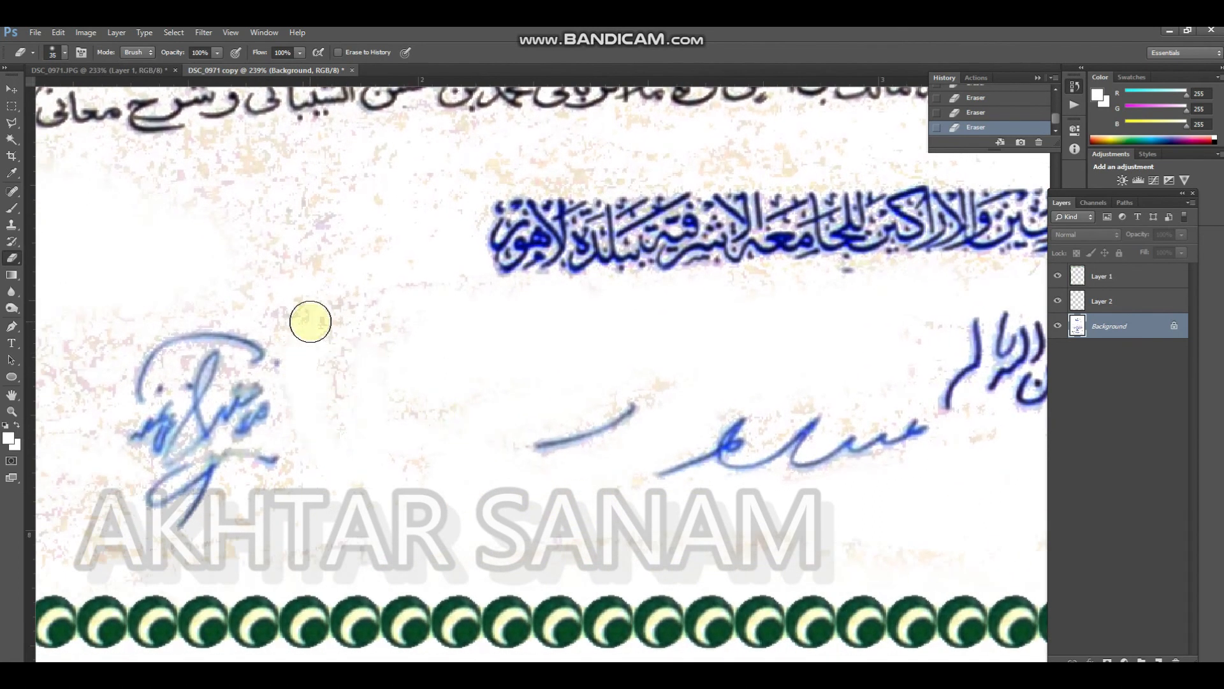
key(bracketright)
key(bracketright)
mouse_move(322, 379)
mouse_down()
mouse_move(352, 218)
mouse_move(369, 313)
mouse_move(425, 279)
mouse_move(409, 245)
mouse_move(469, 351)
mouse_up()
drag(375, 314, 476, 456)
mouse_move(328, 361)
mouse_down()
mouse_move(356, 317)
mouse_move(503, 292)
mouse_move(305, 303)
mouse_move(411, 295)
mouse_move(390, 274)
mouse_up()
Erase the specks between the last black text line and the blue line beneath it with 15 px and 20 px erasers
key(bracketleft)
key(bracketleft)
key(bracketleft)
key(bracketleft)
key(bracketleft)
key(bracketleft)
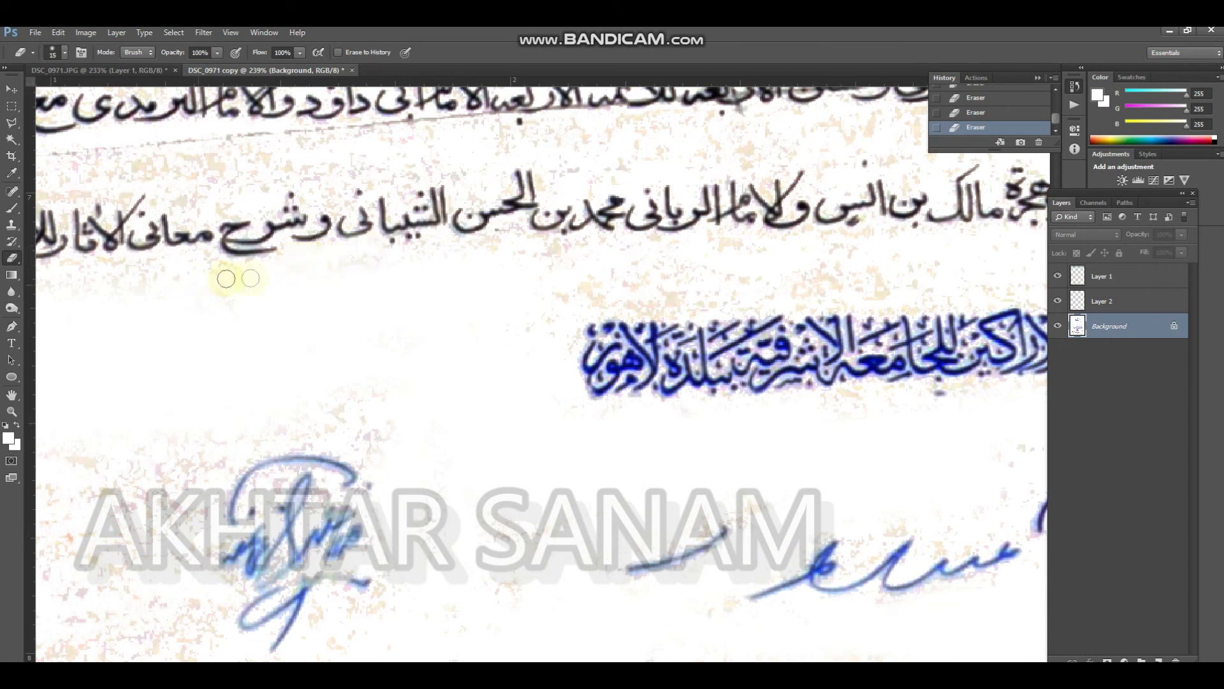
key(bracketright)
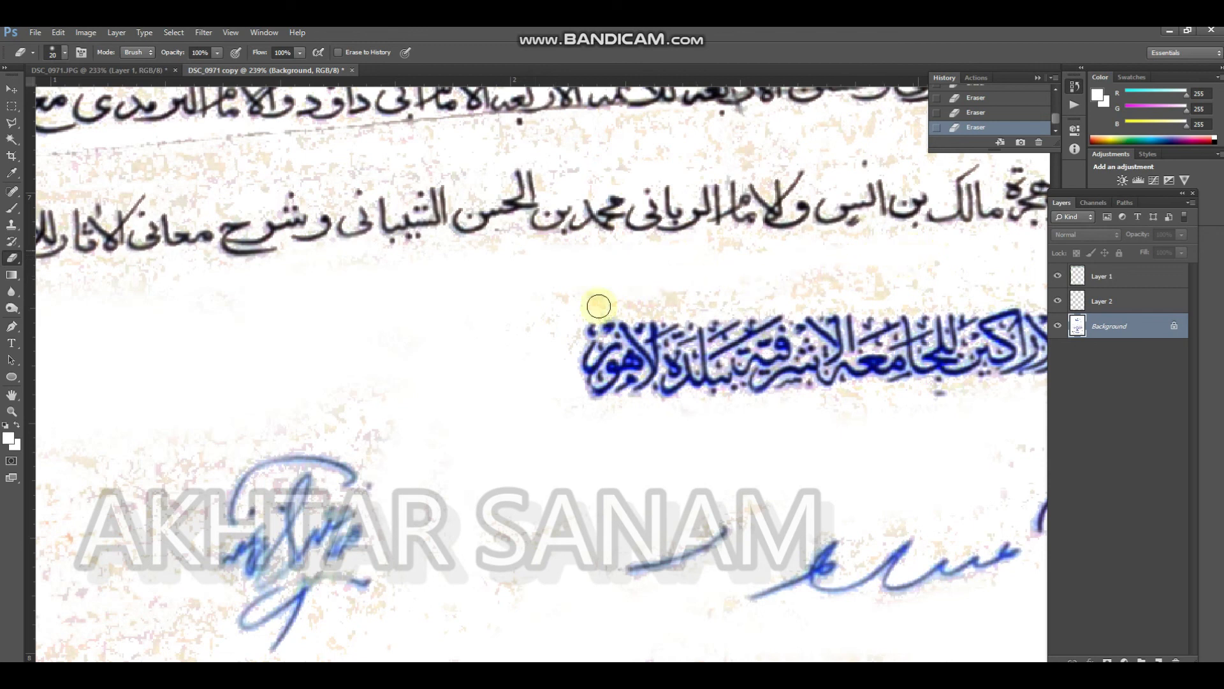
drag(902, 272, 601, 293)
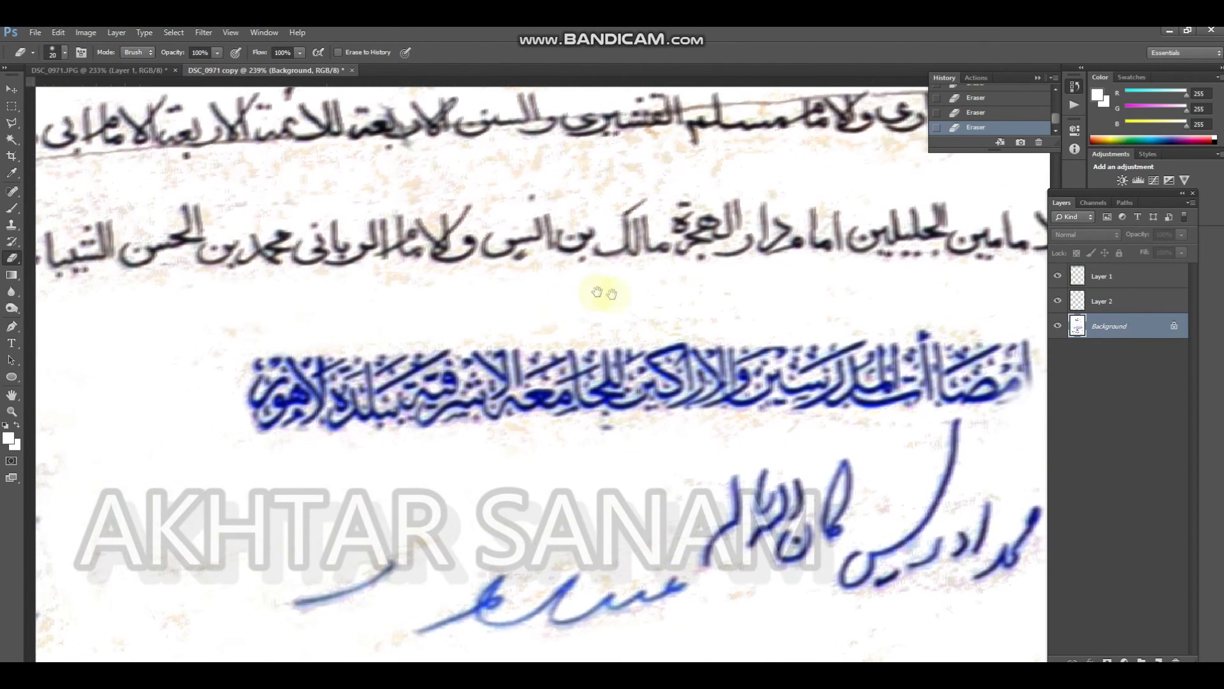
Erase the stains and fold line between the two black text lines toward the left margin with 20 px and 30 px erasers
key(bracketright)
key(bracketright)
key(bracketright)
key(bracketright)
key(bracketright)
key(bracketright)
key(bracketright)
key(bracketright)
key(bracketright)
key(bracketright)
key(bracketright)
key(bracketright)
key(bracketright)
key(bracketright)
key(bracketright)
key(bracketleft)
key(bracketleft)
key(bracketleft)
key(bracketleft)
key(bracketleft)
key(bracketleft)
key(bracketleft)
key(bracketleft)
key(bracketleft)
key(bracketleft)
key(bracketleft)
key(bracketleft)
key(bracketleft)
key(bracketleft)
key(bracketleft)
key(bracketleft)
key(bracketleft)
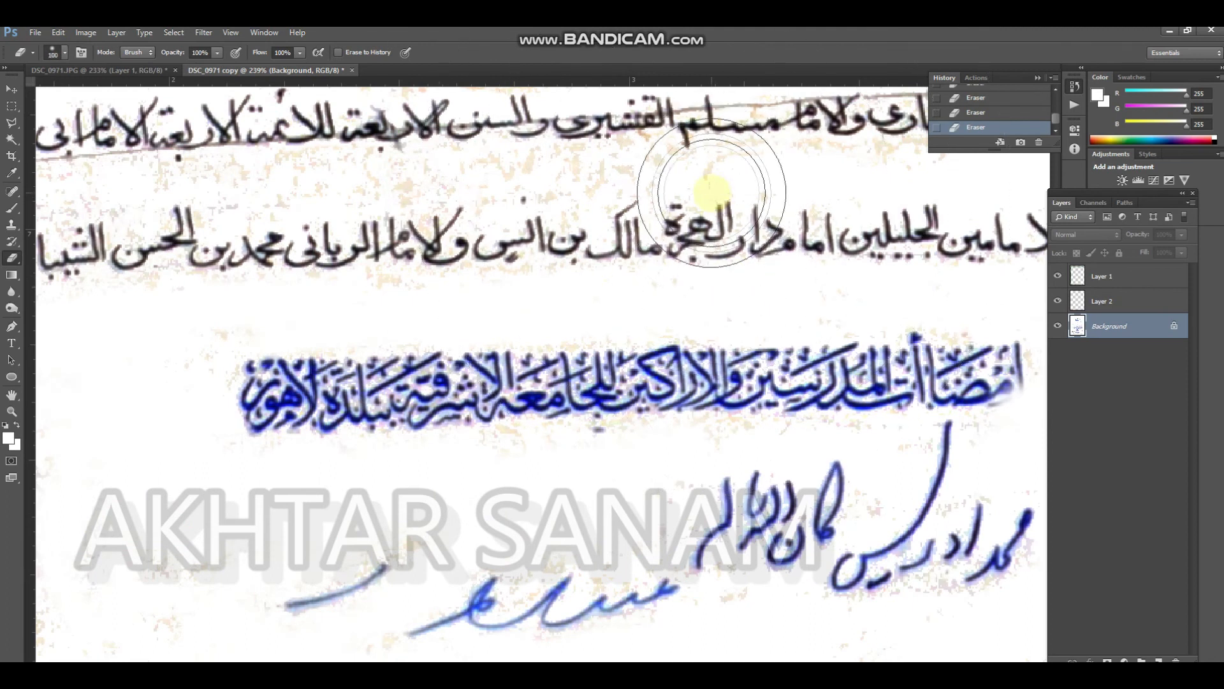
mouse_move(499, 199)
mouse_down()
mouse_move(514, 185)
mouse_move(360, 190)
mouse_move(550, 235)
mouse_up()
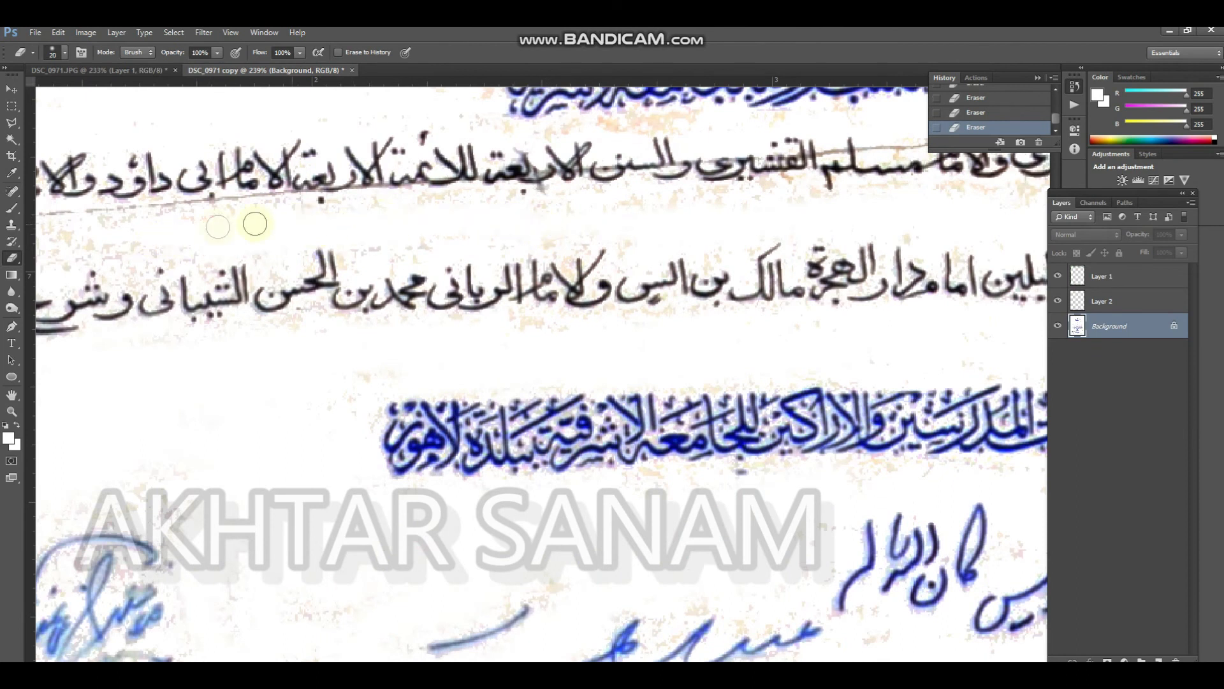
drag(359, 246, 516, 249)
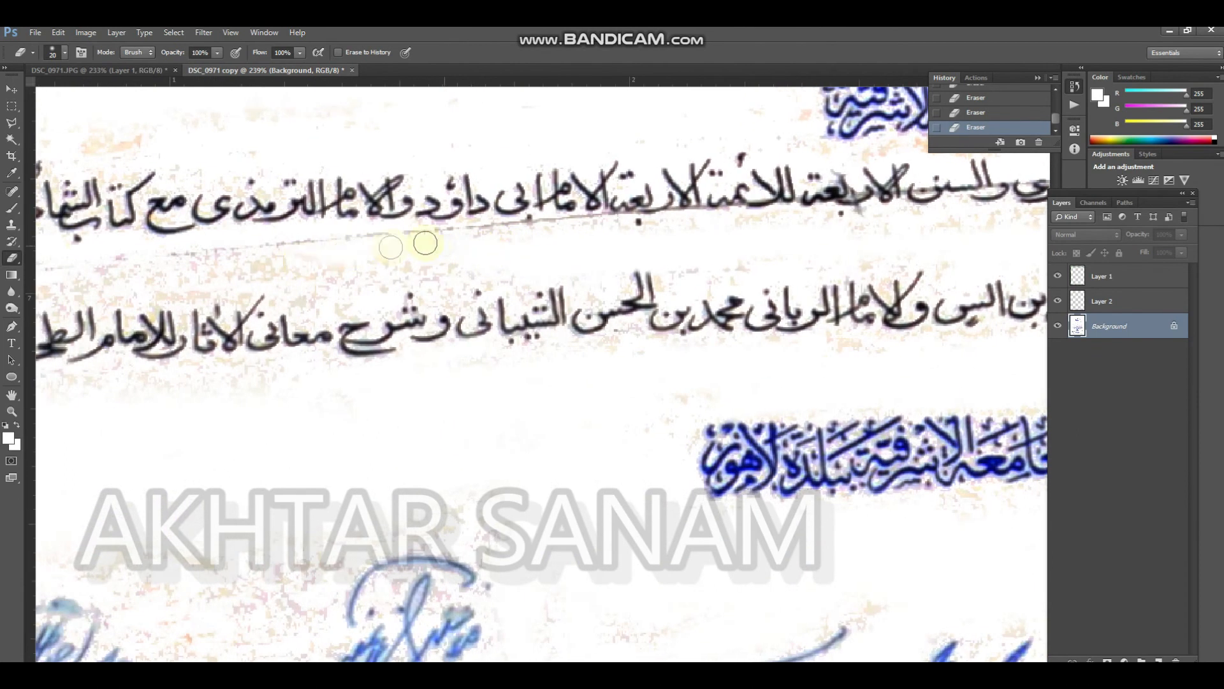
drag(217, 249, 396, 246)
key(bracketright)
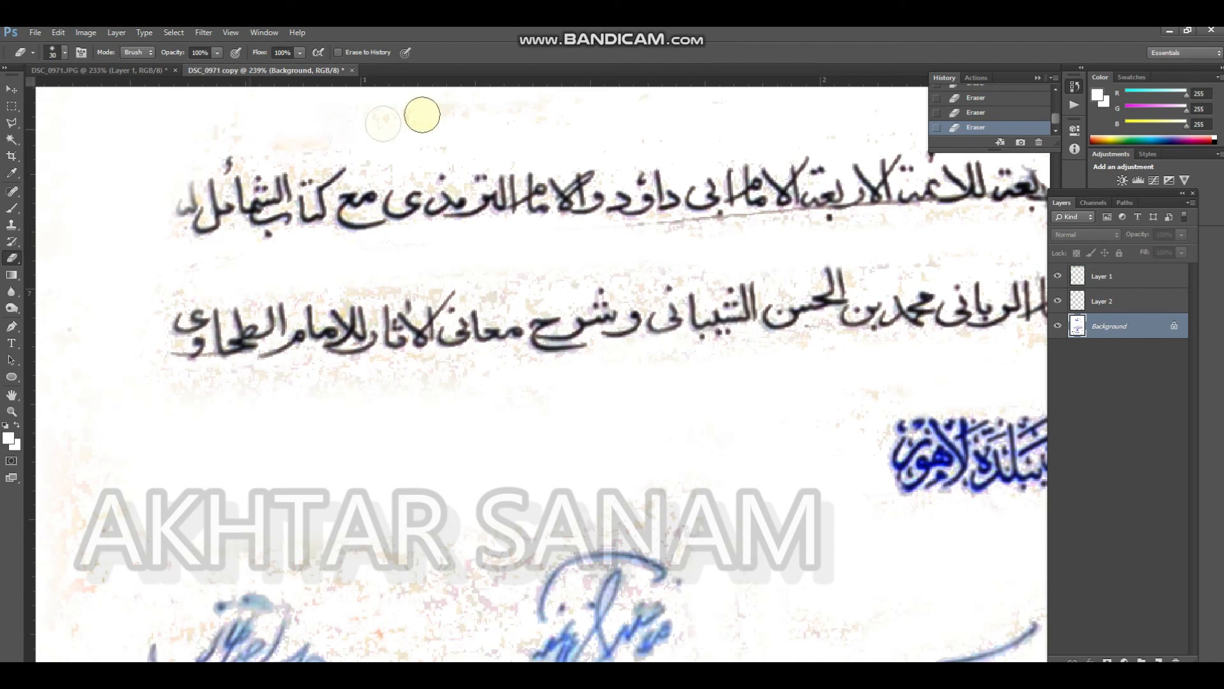
Erase the fold line beneath the short blue heading at the right end of the black text, using 20 px and 30 px erasers
key(ctrl+minus)
key(ctrl+minus)
key(ctrl+minus)
key(ctrl+minus)
key(ctrl+minus)
key(ctrl+minus)
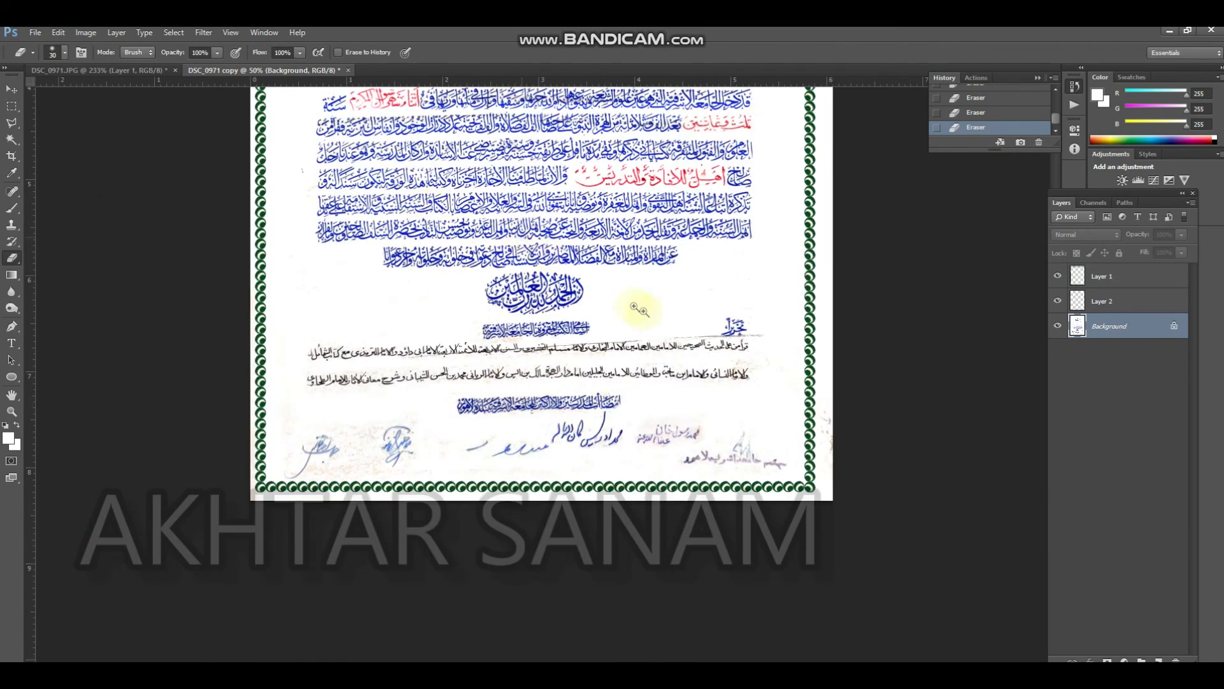
drag(640, 309, 728, 331)
drag(542, 256, 482, 235)
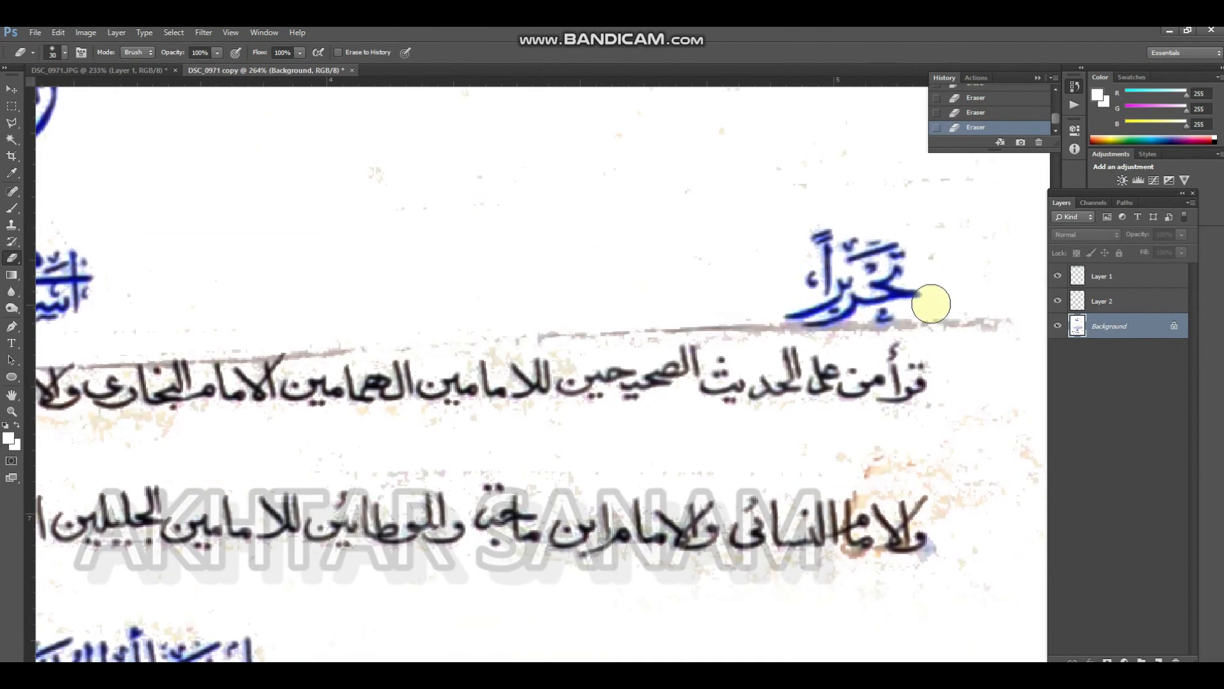
mouse_move(1019, 322)
mouse_down()
mouse_move(976, 330)
mouse_move(988, 312)
mouse_move(1026, 316)
mouse_move(931, 334)
mouse_move(891, 327)
mouse_move(934, 321)
mouse_move(785, 333)
mouse_up()
key(bracketleft)
mouse_move(686, 317)
mouse_down()
mouse_move(748, 320)
mouse_move(612, 306)
mouse_move(702, 308)
mouse_move(749, 328)
mouse_move(498, 348)
mouse_up()
key(bracketright)
key(bracketright)
key(bracketright)
key(bracketleft)
key(bracketleft)
key(bracketright)
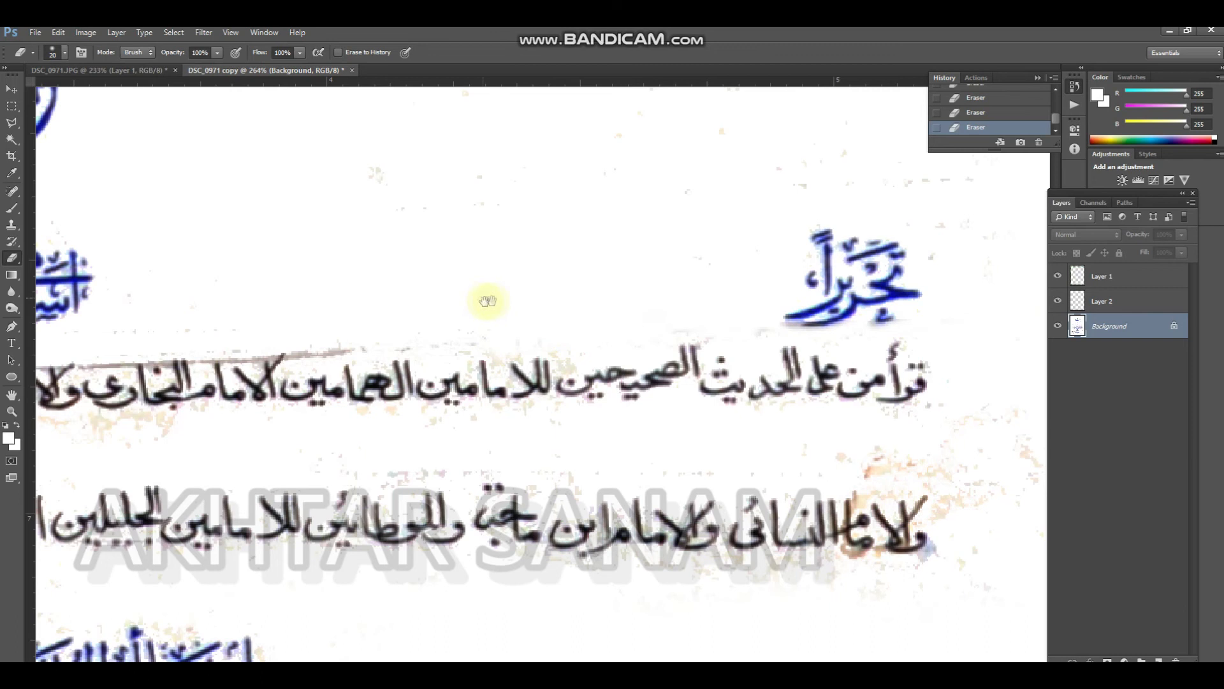
Erase the fold line running along the letter tops in the right half of the upper black text line with a fine eraser
drag(487, 295, 691, 255)
key(bracketleft)
drag(594, 298, 542, 314)
key(bracketleft)
key(bracketleft)
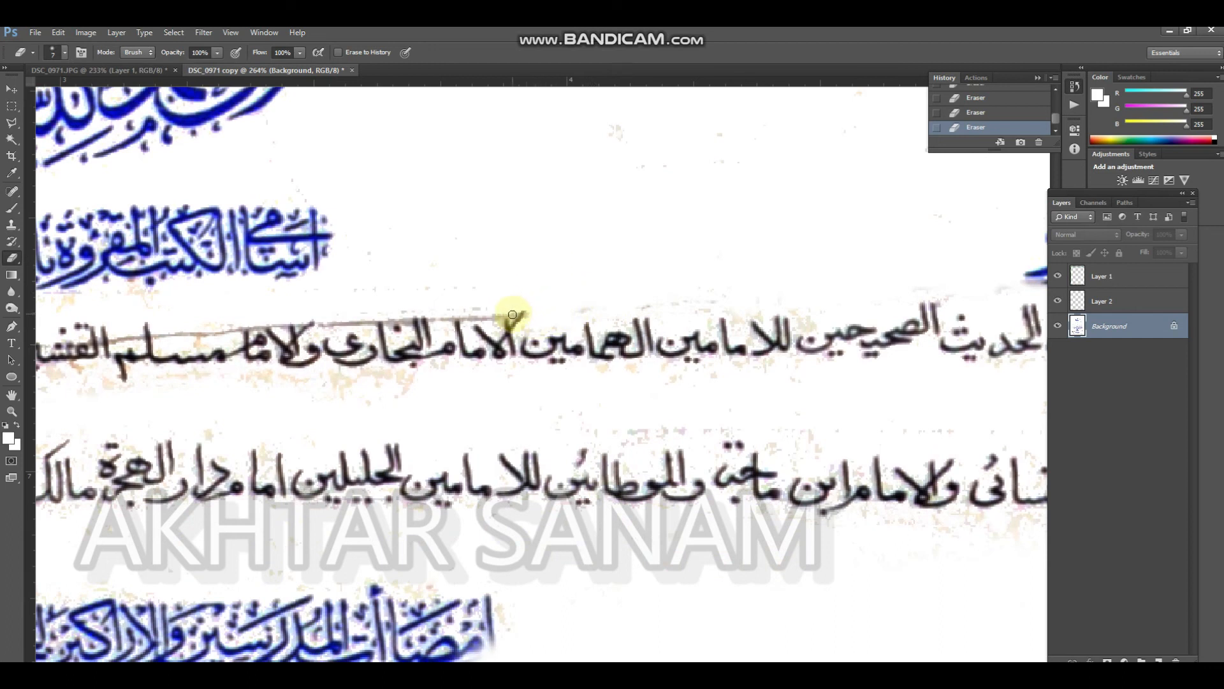
key(bracketright)
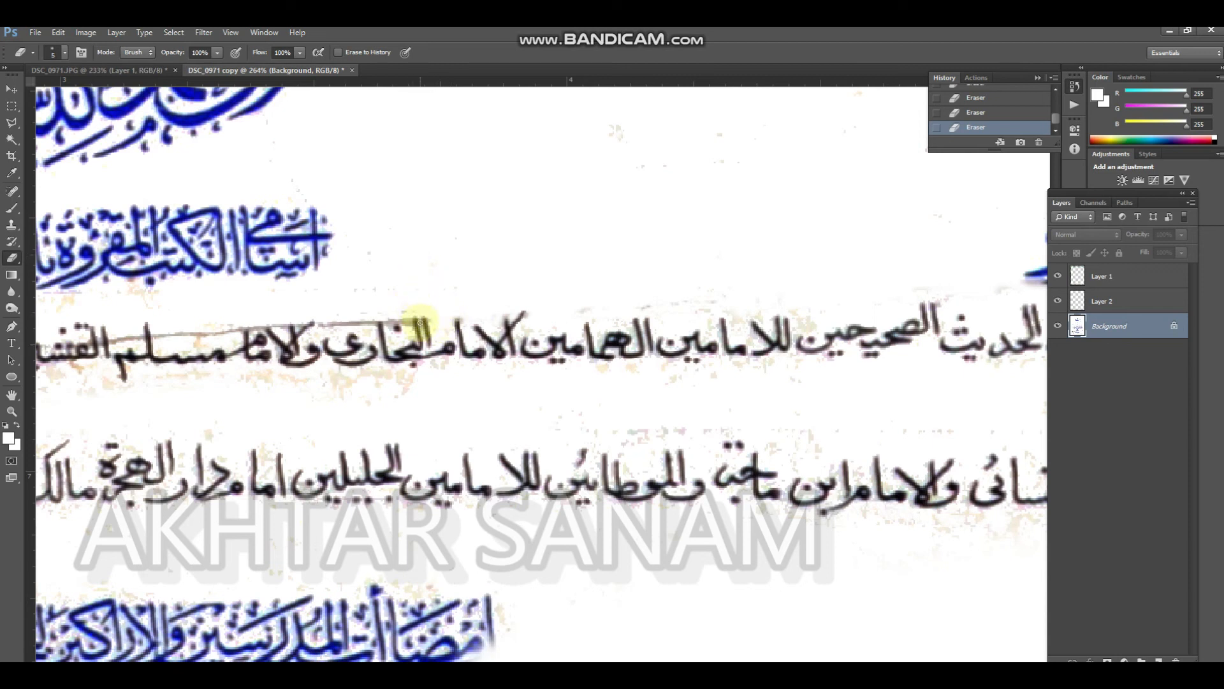
key(bracketright)
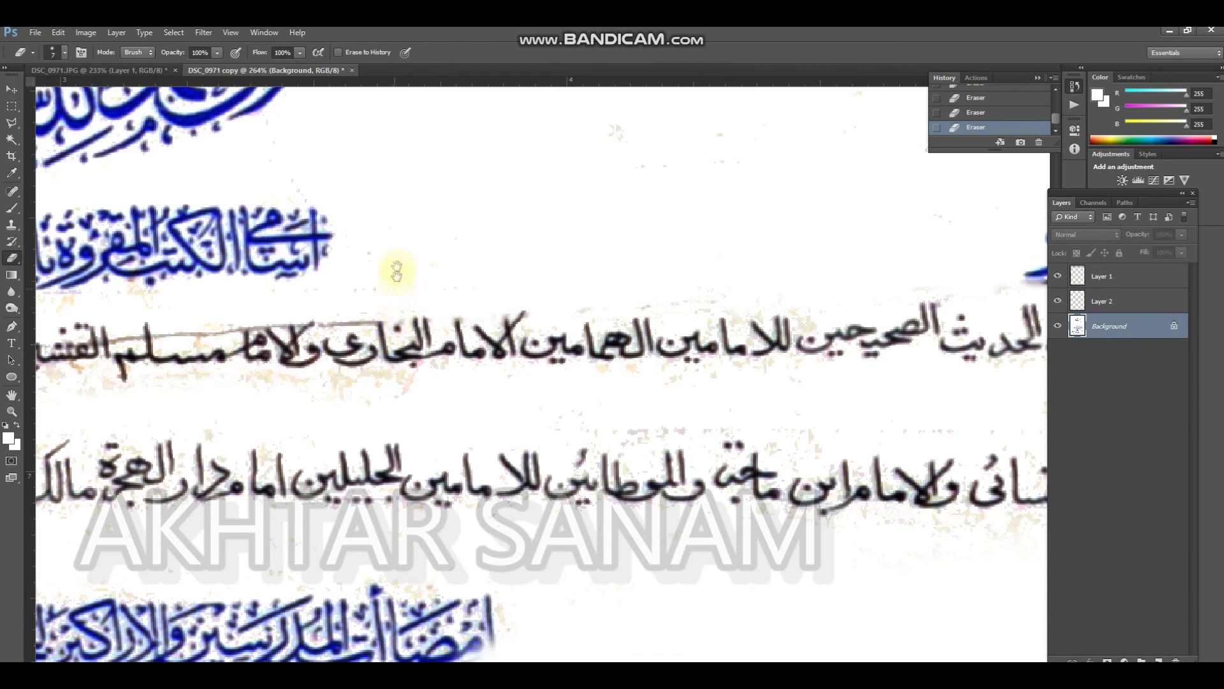
Erase the stains around the middle of the upper black text line with 10 px and 15 px erasers
drag(449, 225, 552, 218)
key(bracketright)
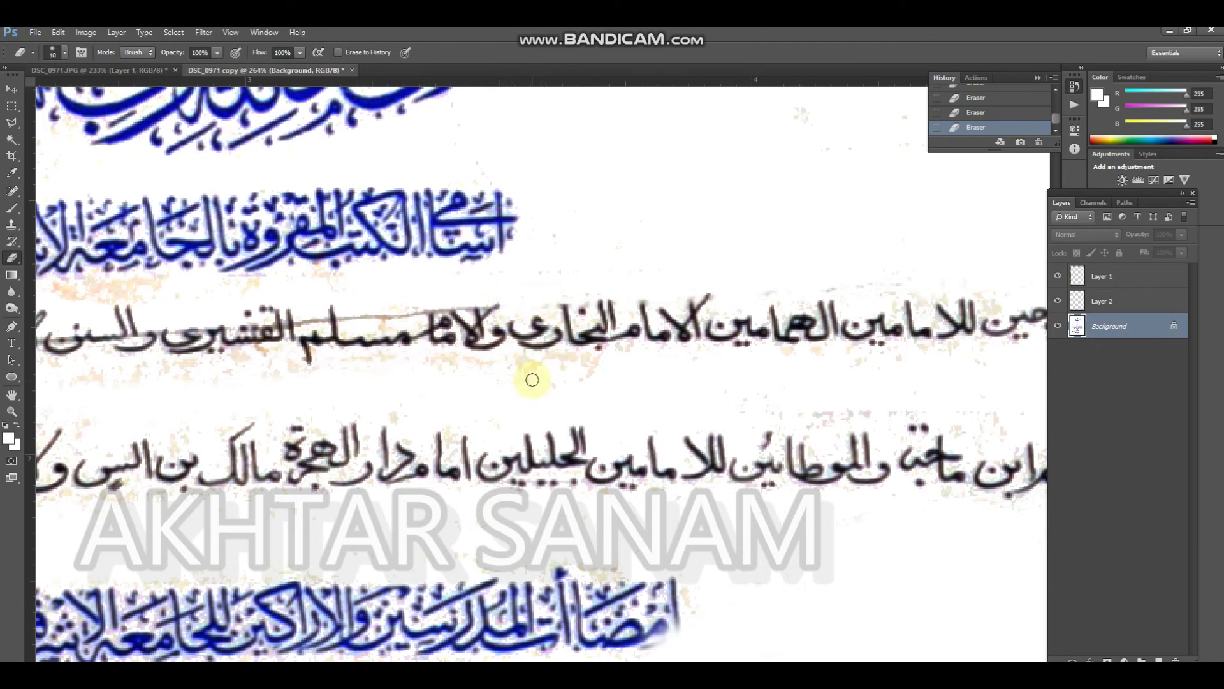
key(bracketright)
key(bracketright)
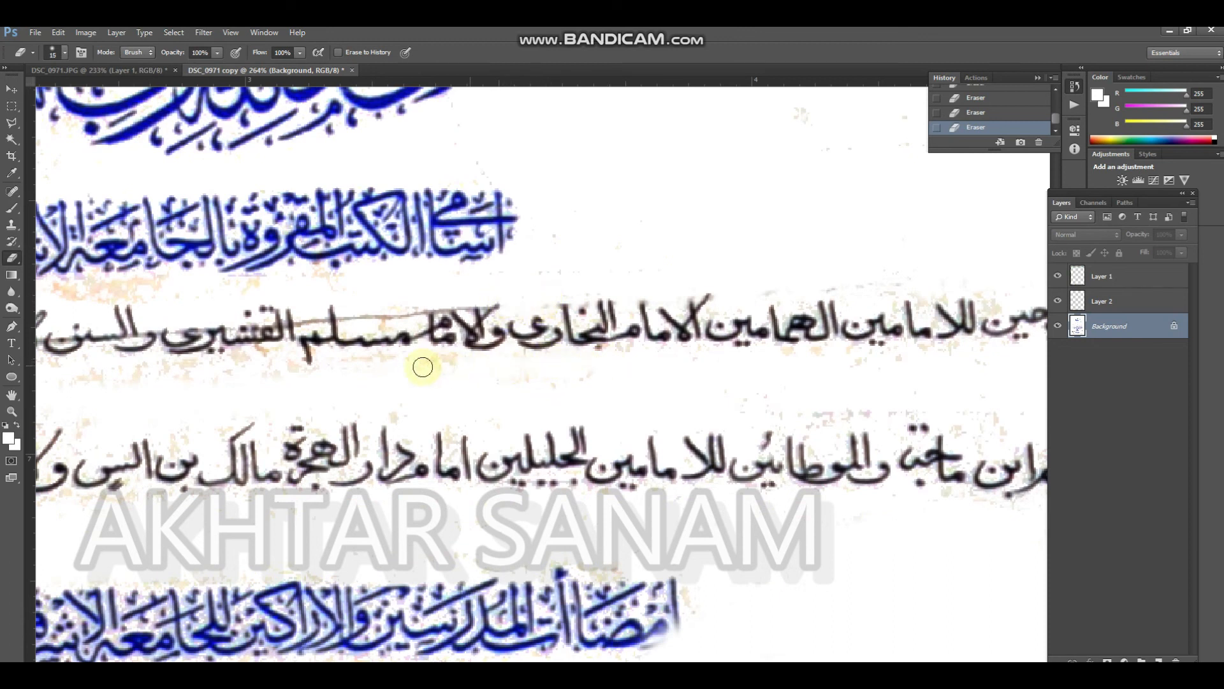
drag(297, 325, 624, 334)
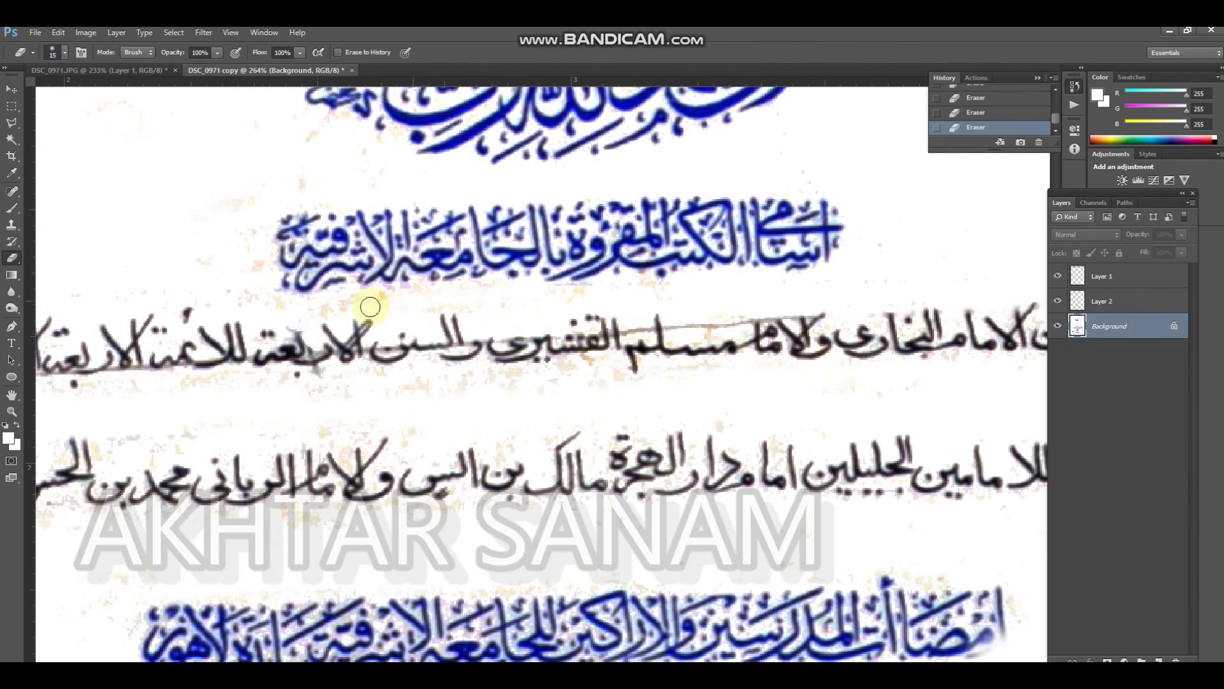
Adjust the Background layer's yellows to hue +20 and saturation -62, and raise their lightness to fade the paper stains
key(i)
key(ctrl+u)
click(821, 116)
click(817, 151)
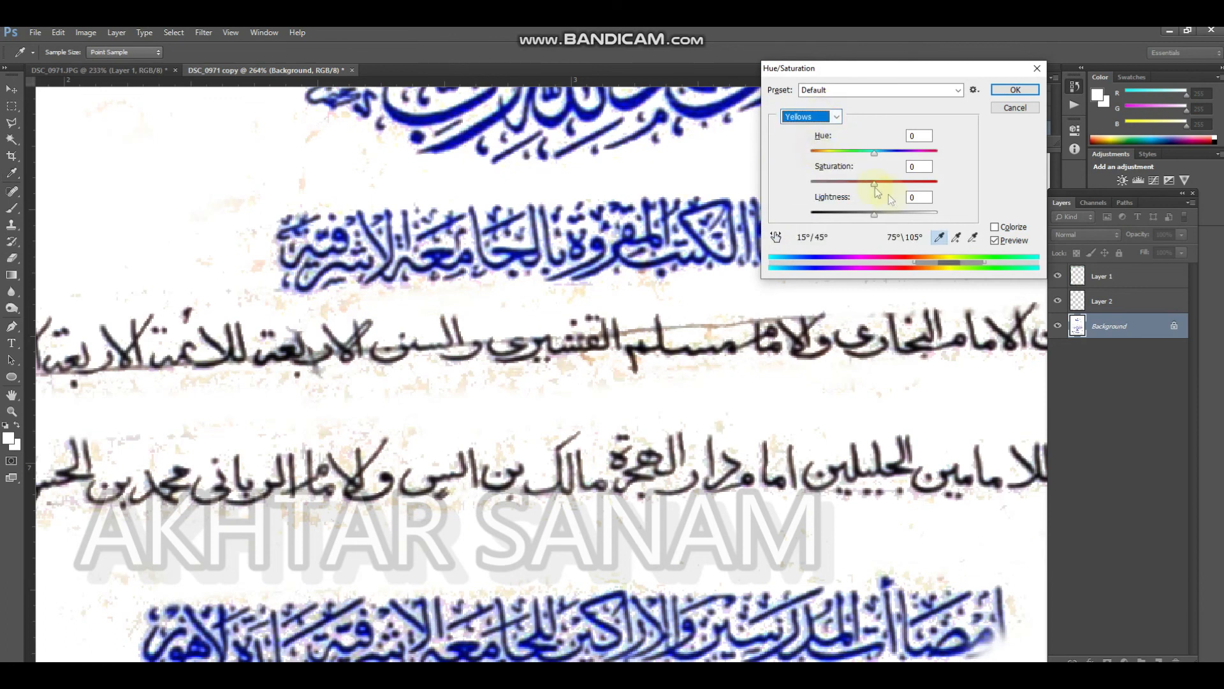
drag(876, 155, 920, 213)
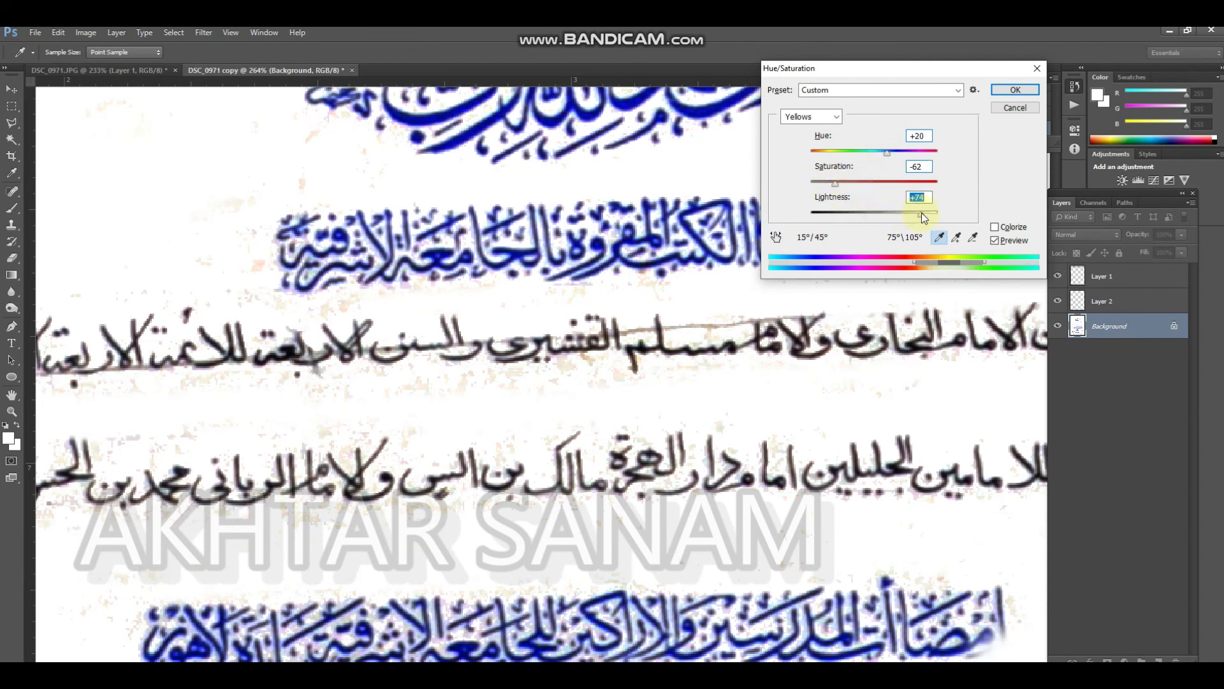
key(Return)
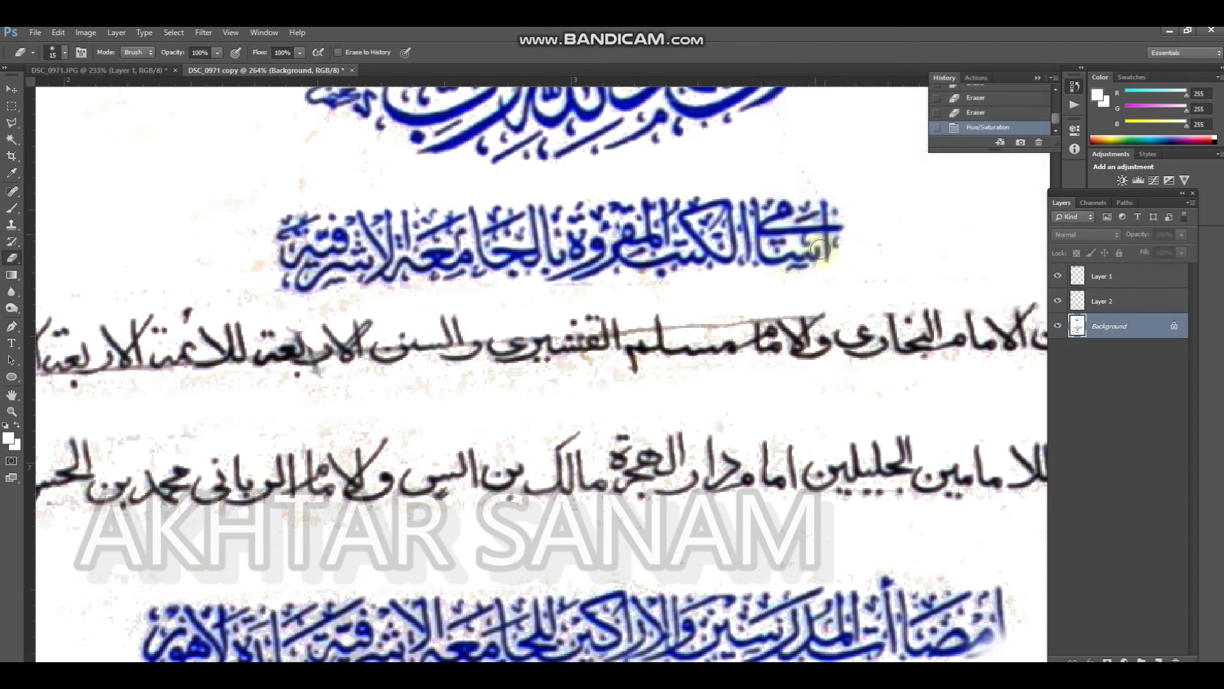
Erase the rest of the fold line through the upper black text line, along its middle letter tops and beneath its left half, using 5 to 10 px erasers
mouse_move(680, 325)
mouse_down()
mouse_move(755, 296)
mouse_move(766, 317)
mouse_up()
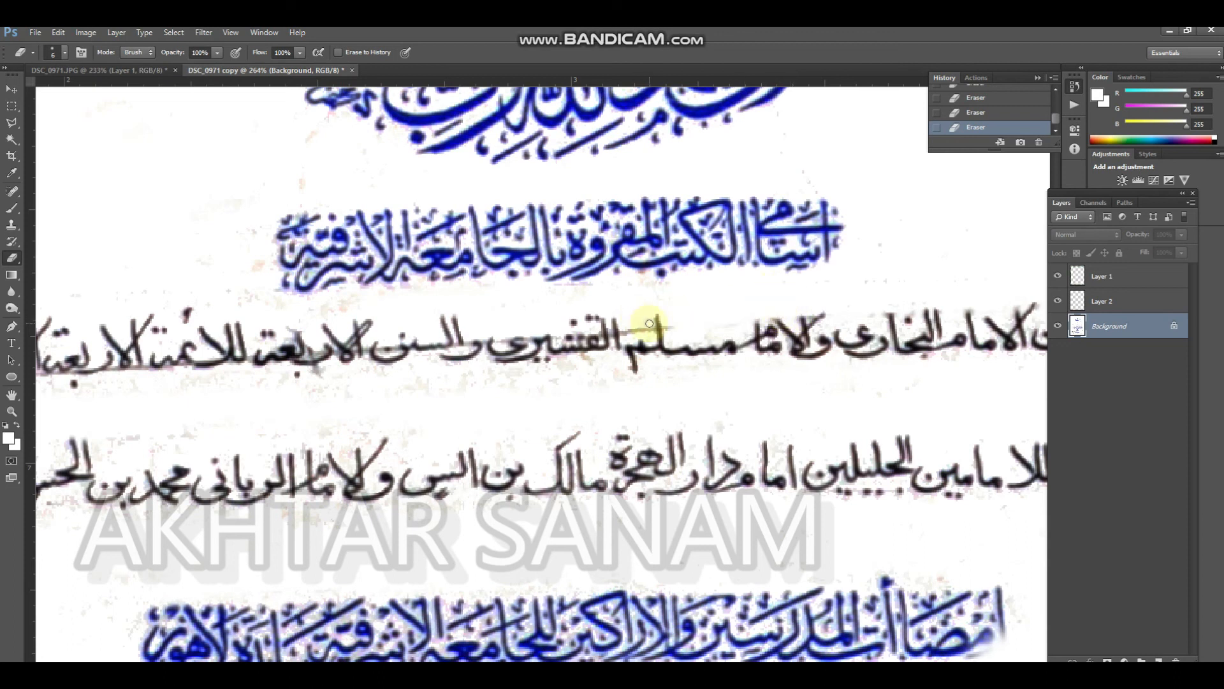
mouse_move(642, 330)
mouse_down()
mouse_move(668, 306)
mouse_move(616, 348)
mouse_move(609, 309)
mouse_move(445, 333)
mouse_move(467, 345)
mouse_move(472, 332)
mouse_move(455, 350)
mouse_move(503, 344)
mouse_move(503, 333)
mouse_move(527, 339)
mouse_move(518, 330)
mouse_move(819, 319)
mouse_up()
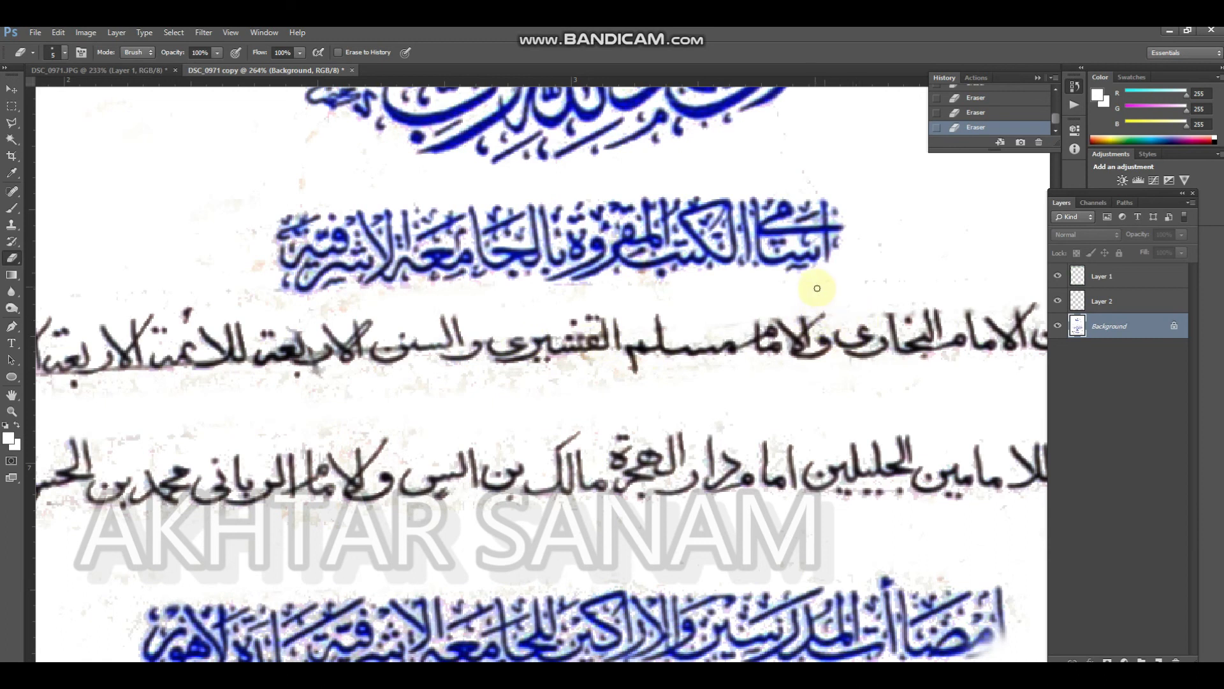
drag(673, 317, 941, 273)
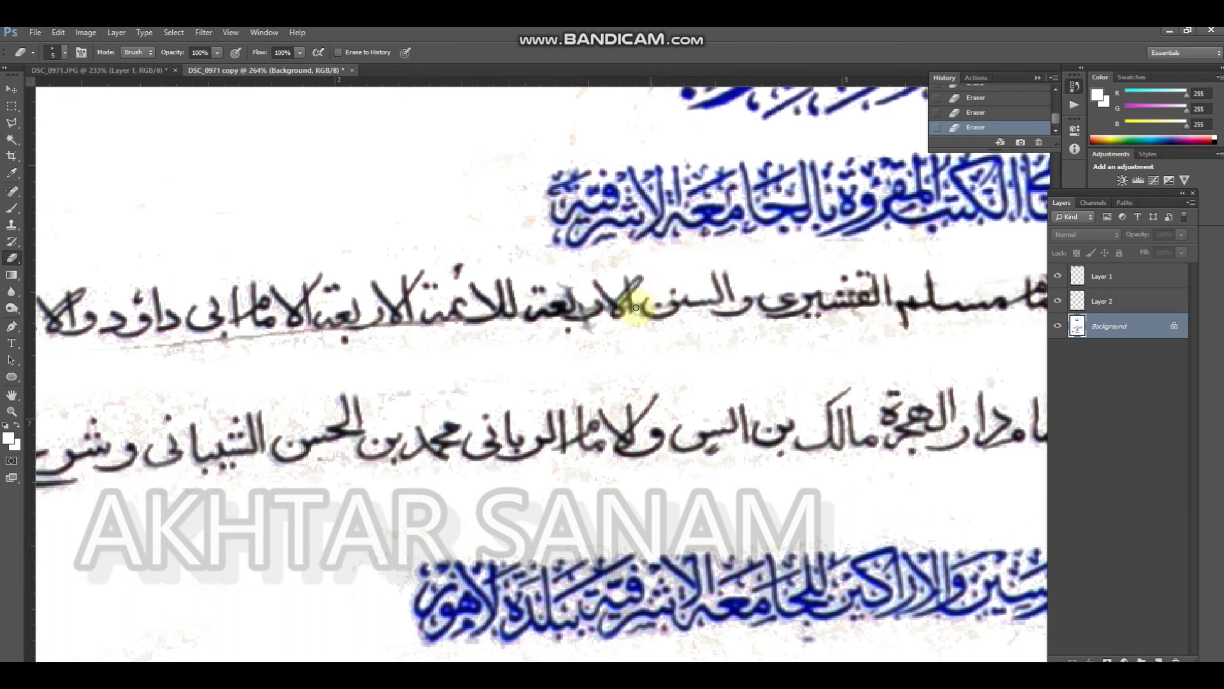
key(bracketleft)
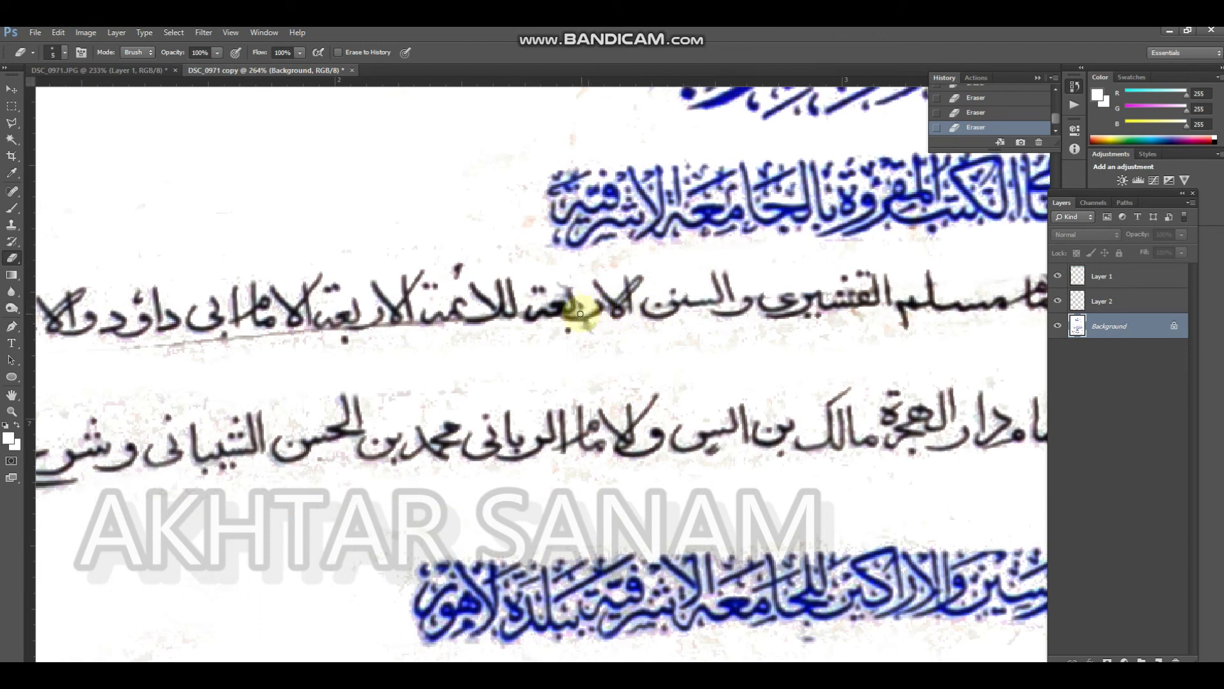
key(bracketright)
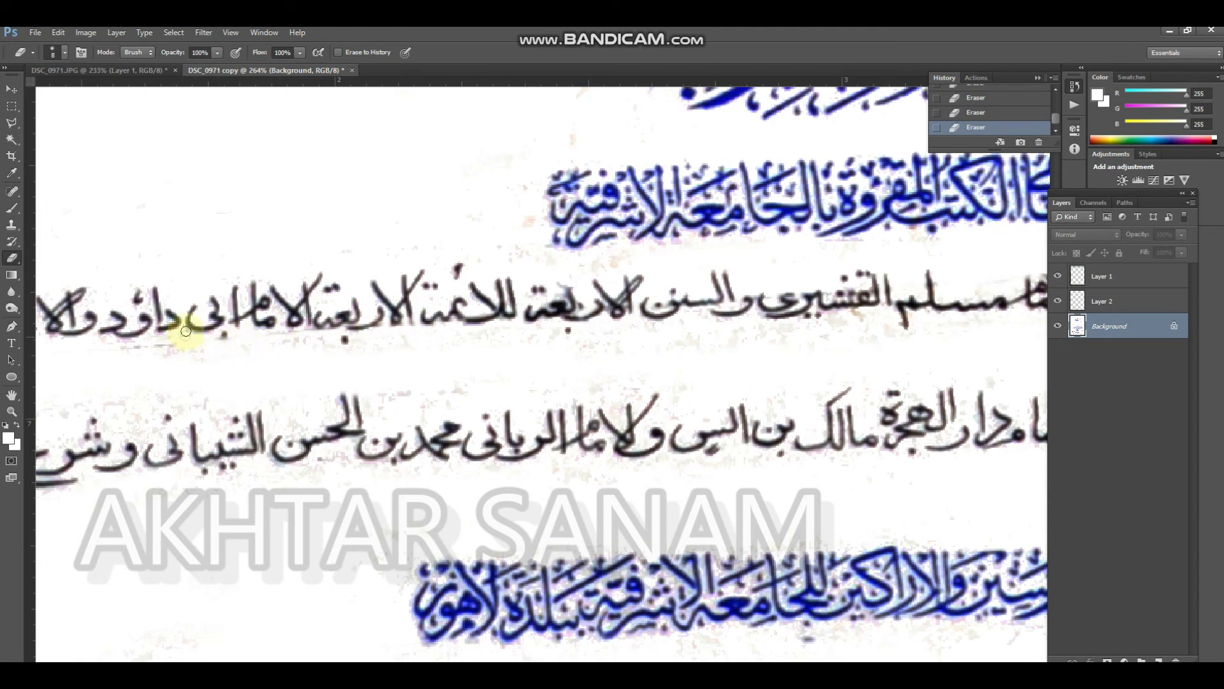
key(bracketright)
key(bracketright)
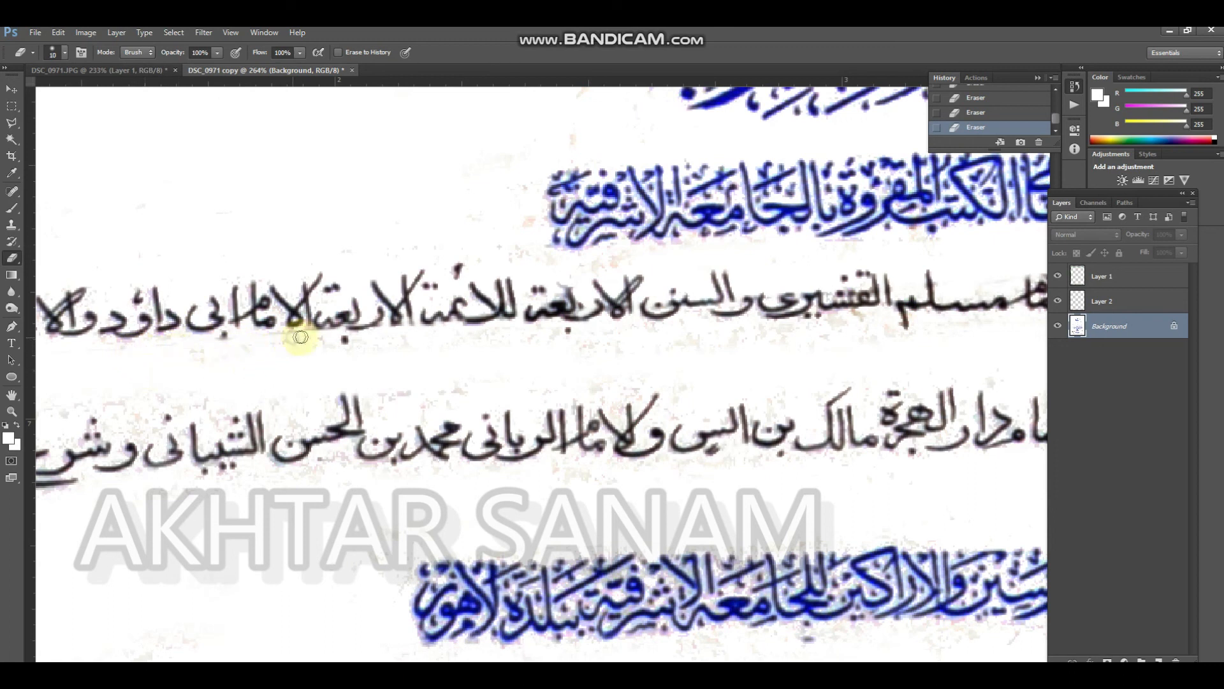
Erase the stains around the right end of the lower black text line on the Background layer, using 20 px and 10 px erasers
key(ctrl+minus)
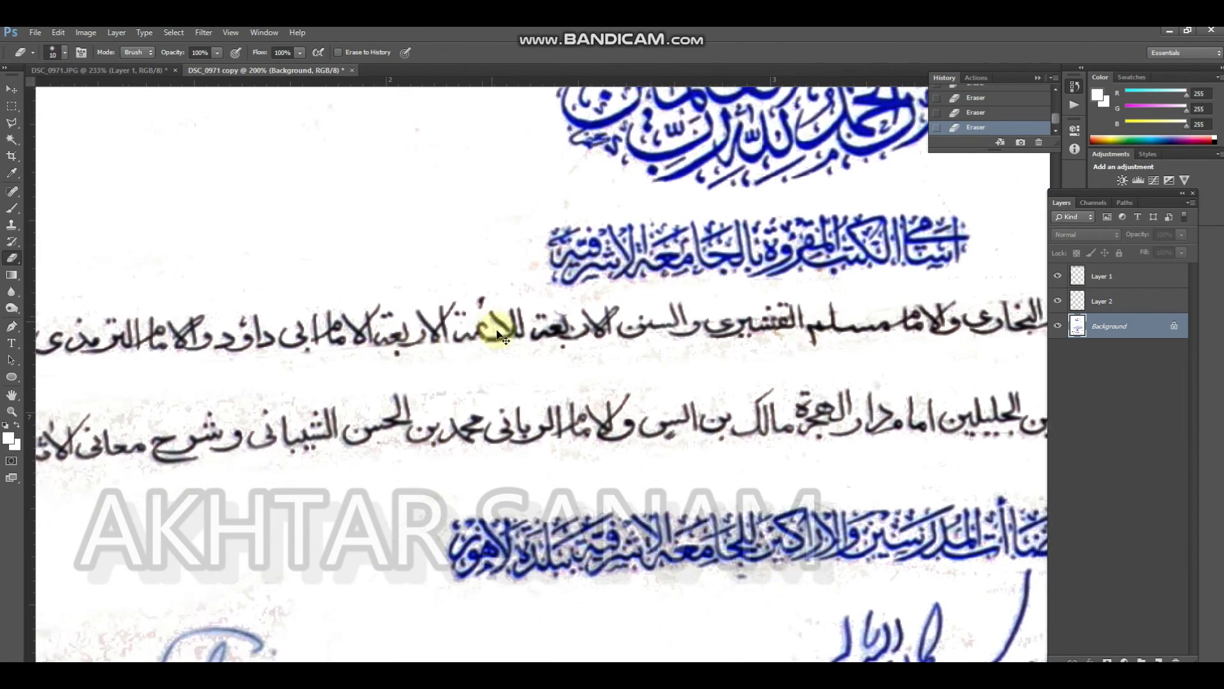
key(ctrl+minus)
drag(524, 317, 487, 245)
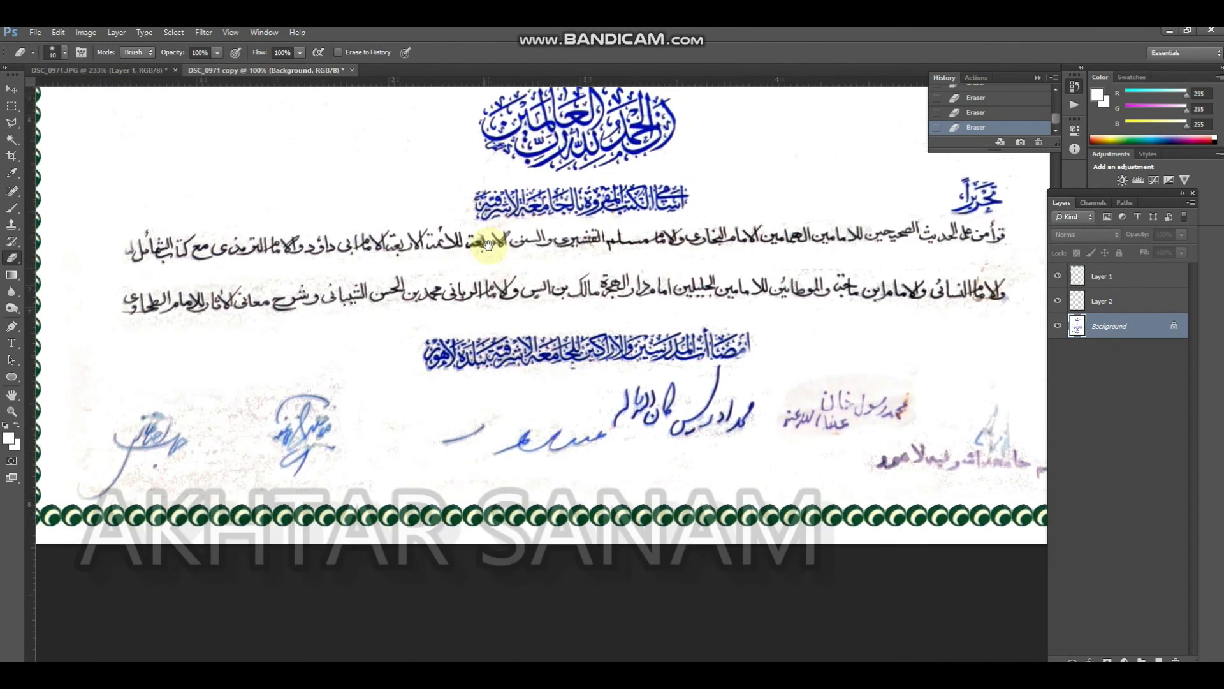
drag(861, 390, 727, 378)
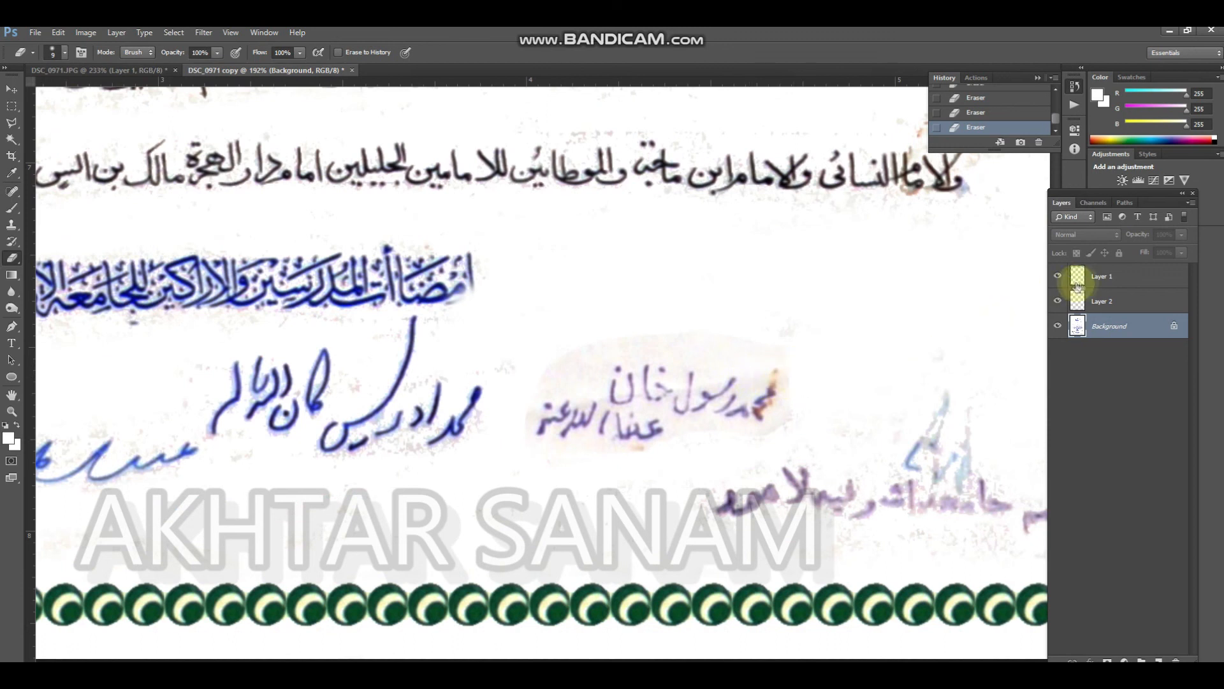
click(1105, 300)
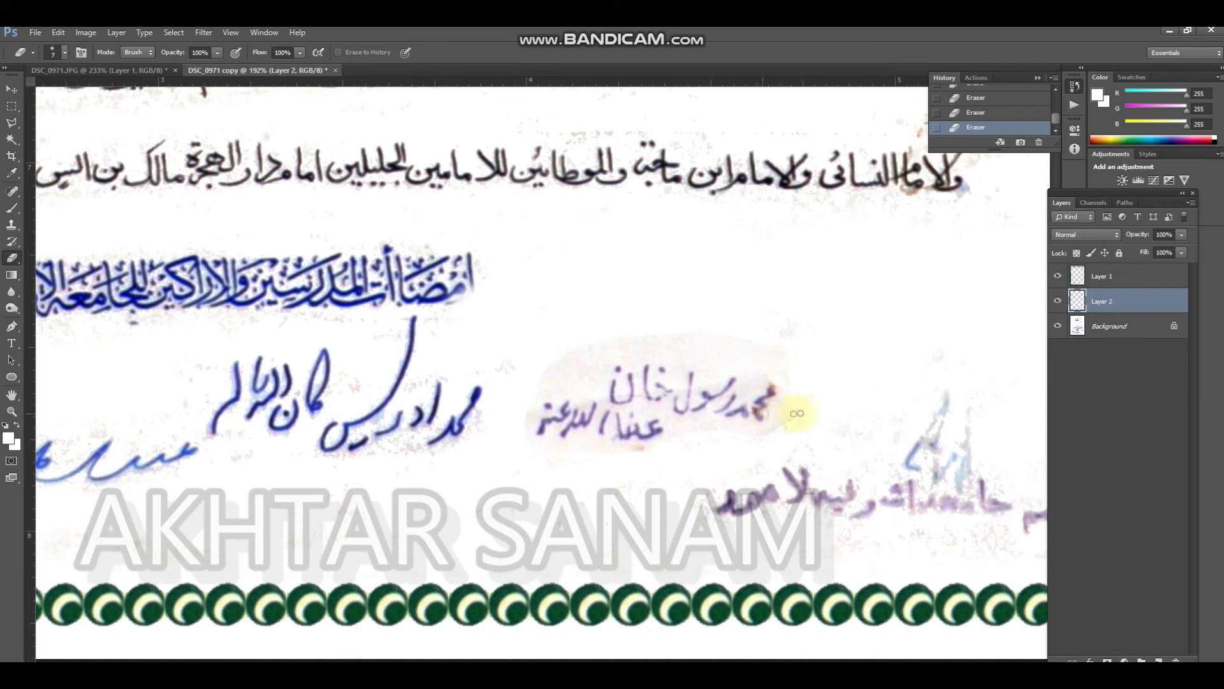
drag(961, 202, 836, 319)
click(1120, 321)
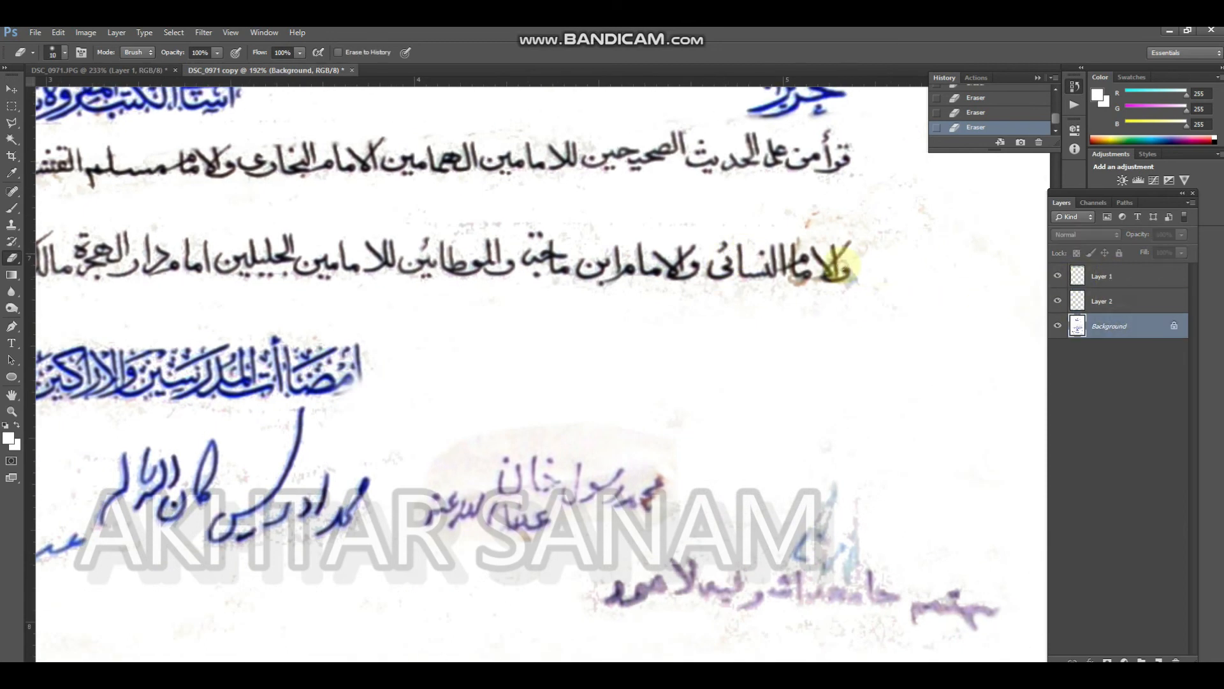
key(bracketright)
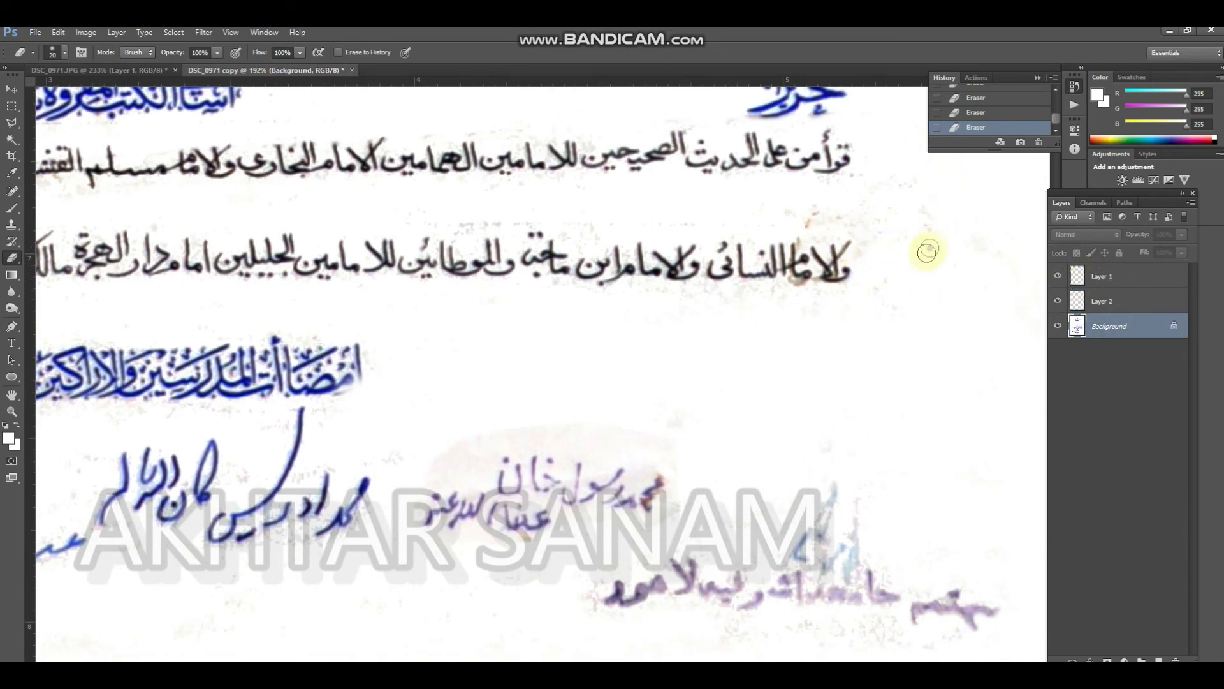
key(bracketleft)
key(bracketleft)
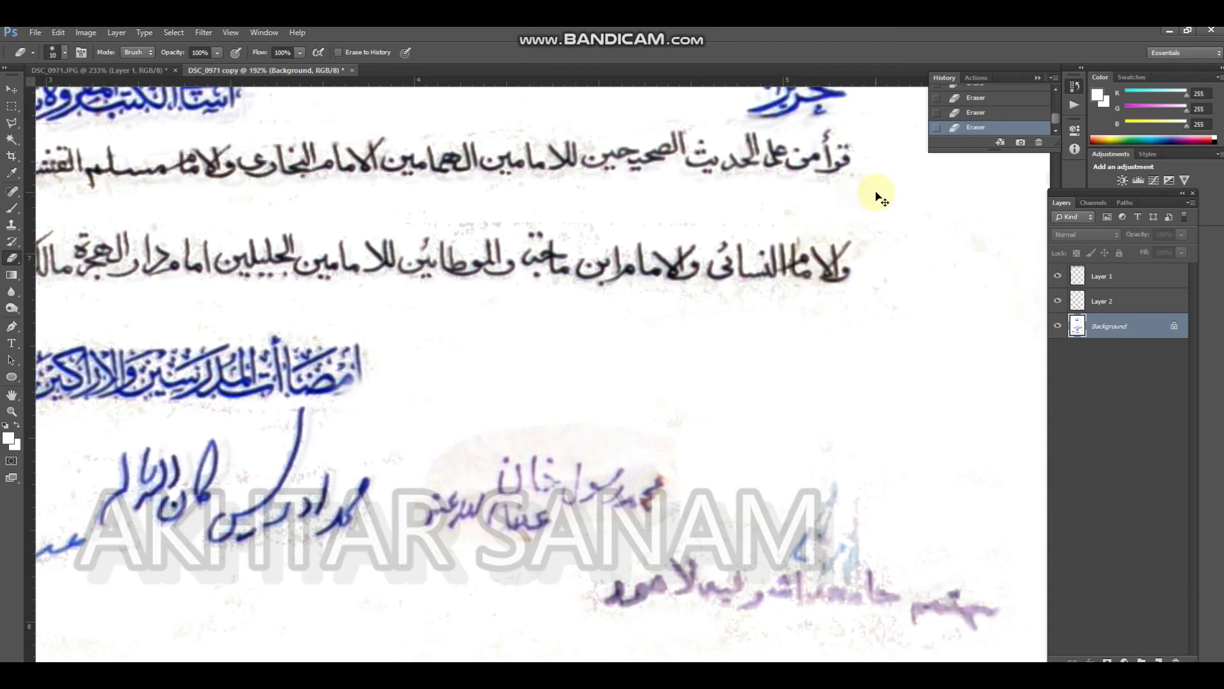
Float the original DSC_0971.JPG and the DSC_0971 copy in separate windows side by side, with the copy active
key(ctrl+minus)
key(ctrl+minus)
key(ctrl+minus)
drag(330, 179, 491, 277)
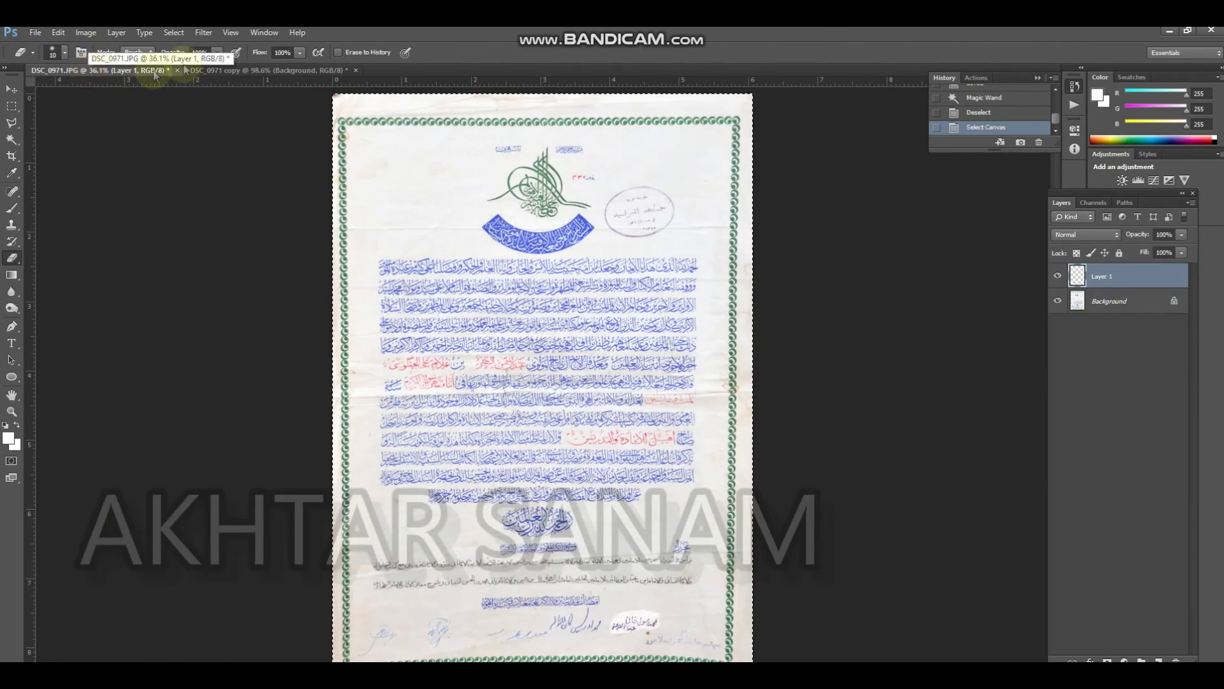
mouse_move(146, 67)
mouse_down()
mouse_move(114, 118)
mouse_move(159, 83)
mouse_move(193, 97)
mouse_up()
click(584, 135)
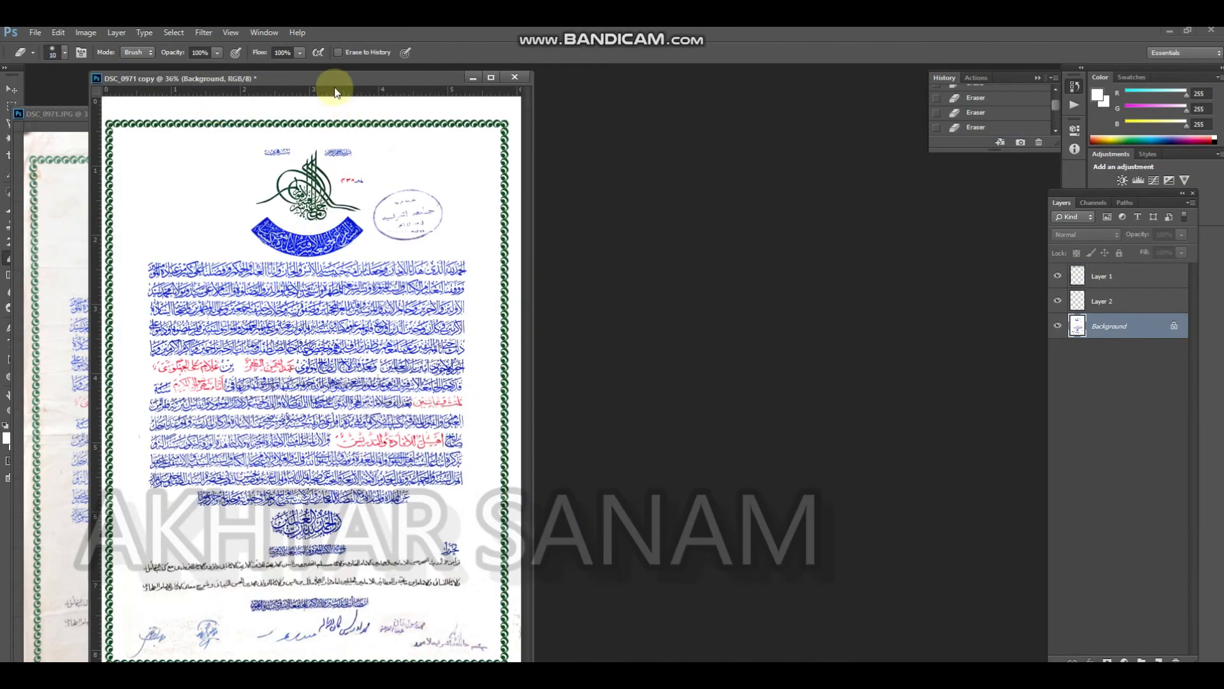
drag(311, 85, 714, 88)
drag(279, 117, 298, 86)
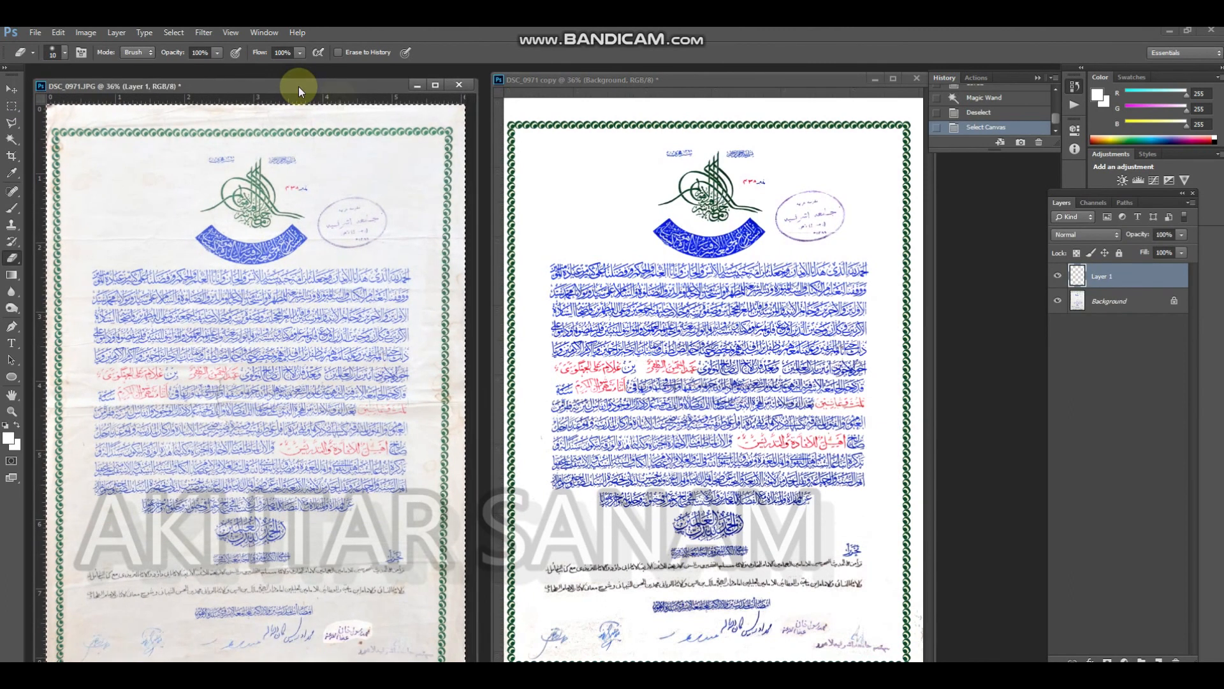
click(808, 430)
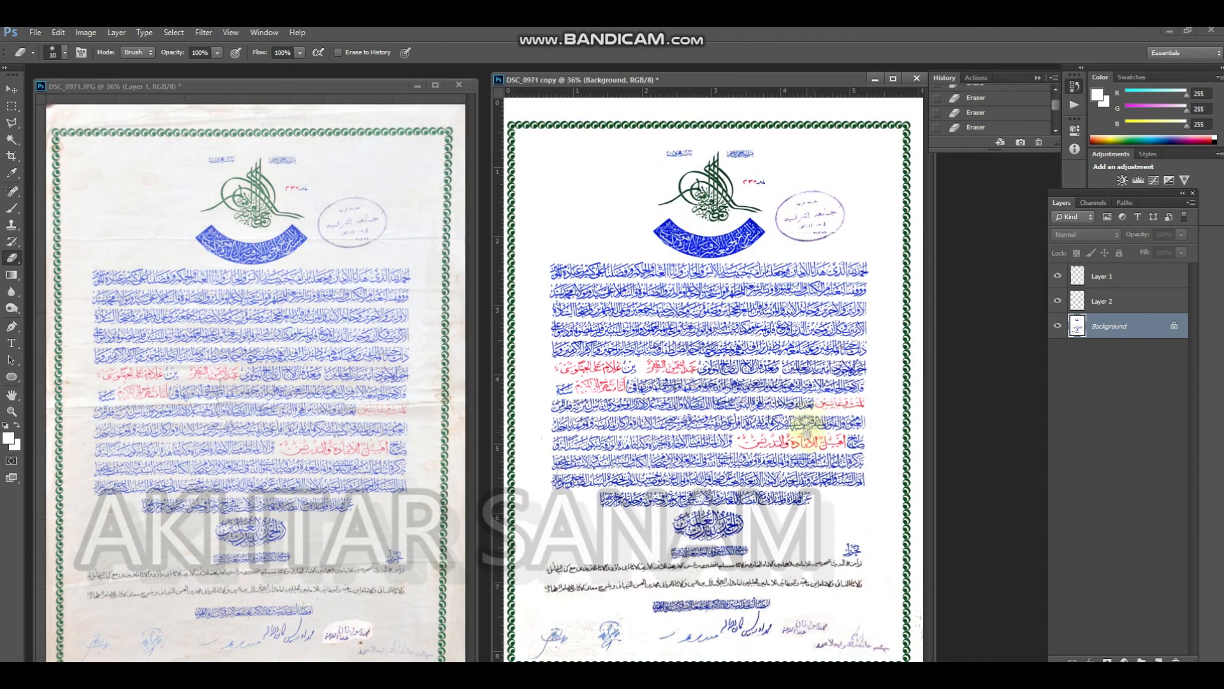
Raise the lightness of the Background layer's reds to +100 and shift their hue to fade stains around the blue lettering
scroll(794, 349, up, 3)
scroll(785, 361, down, 4)
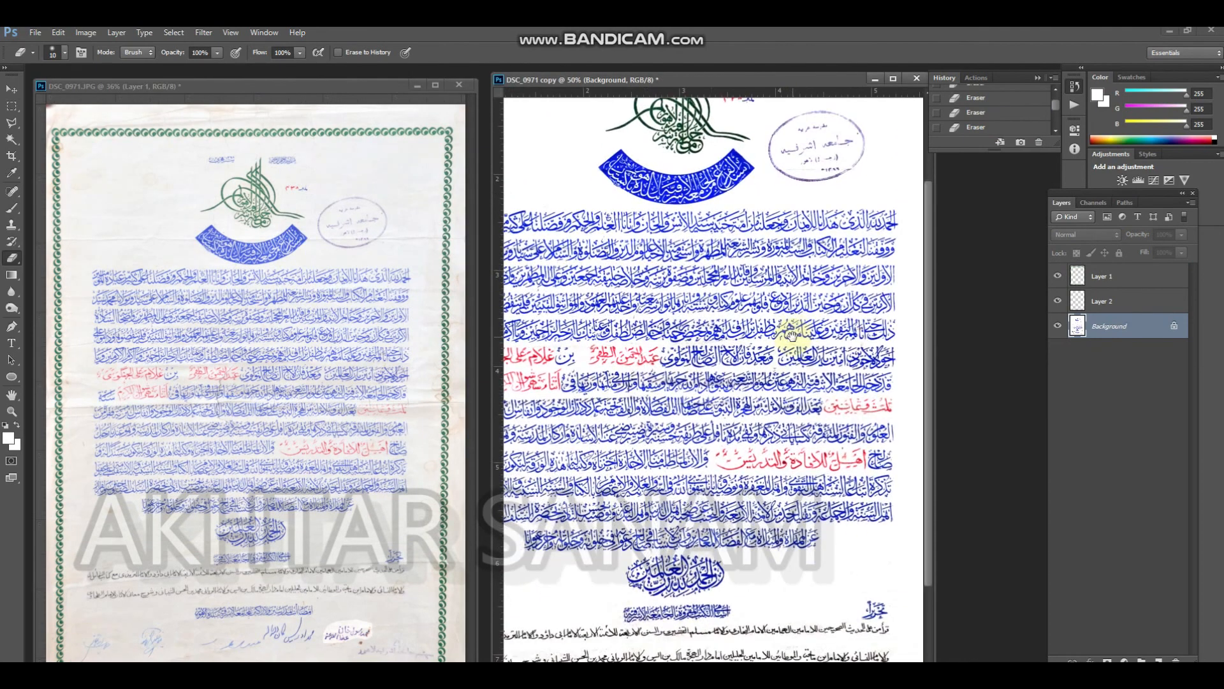
drag(779, 288, 848, 287)
drag(784, 256, 820, 285)
key(ctrl+u)
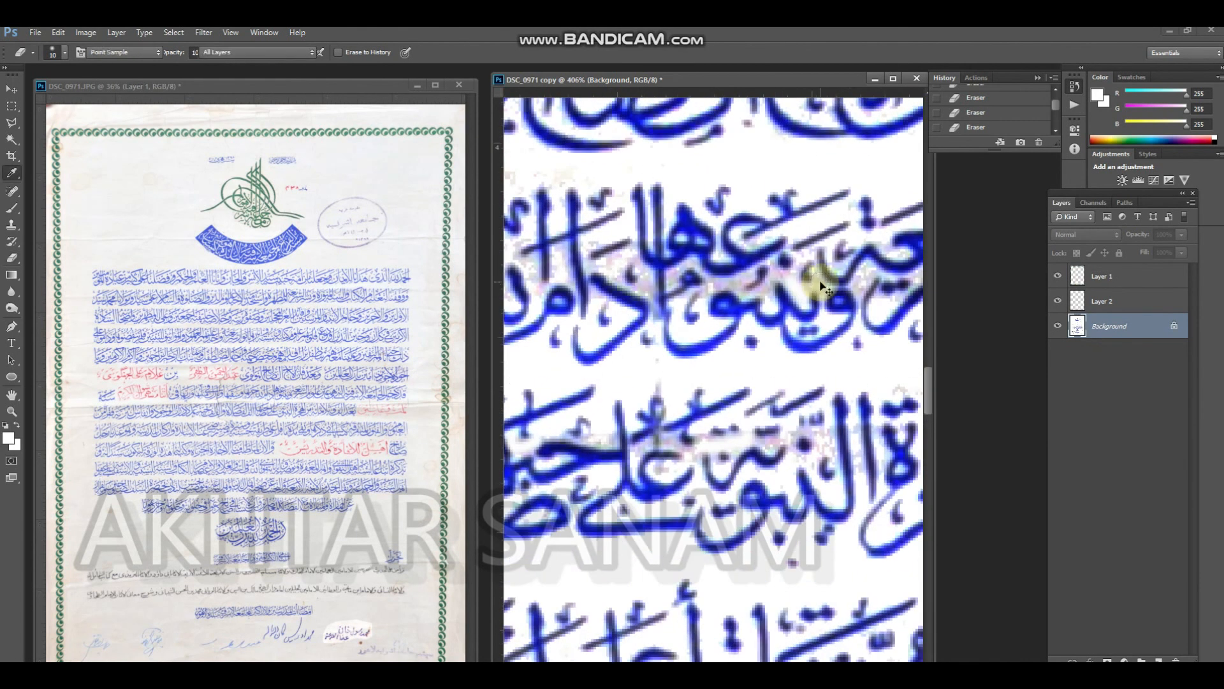
click(775, 236)
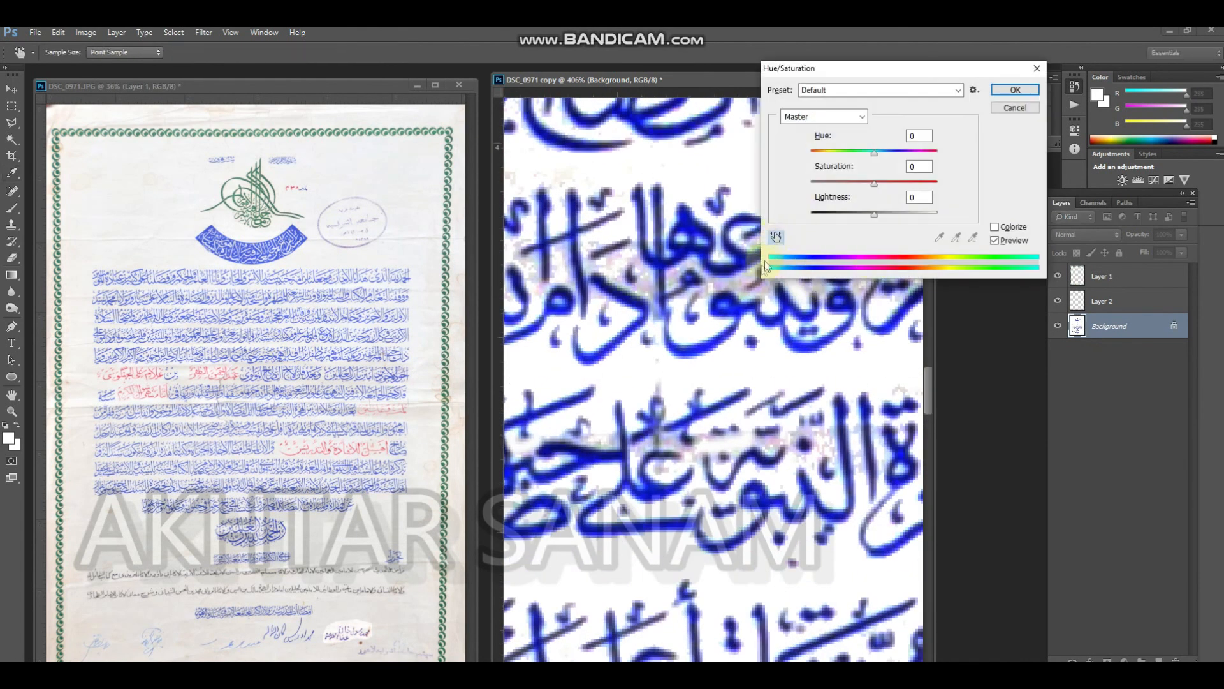
drag(885, 213, 940, 211)
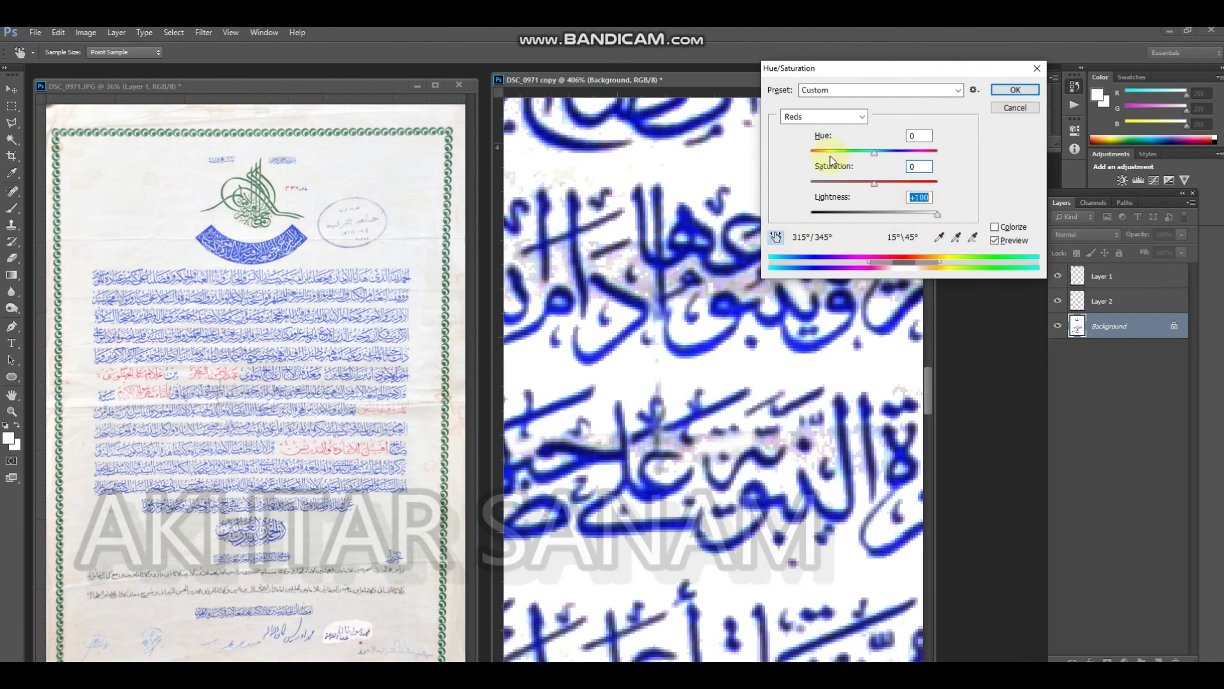
drag(894, 151, 783, 167)
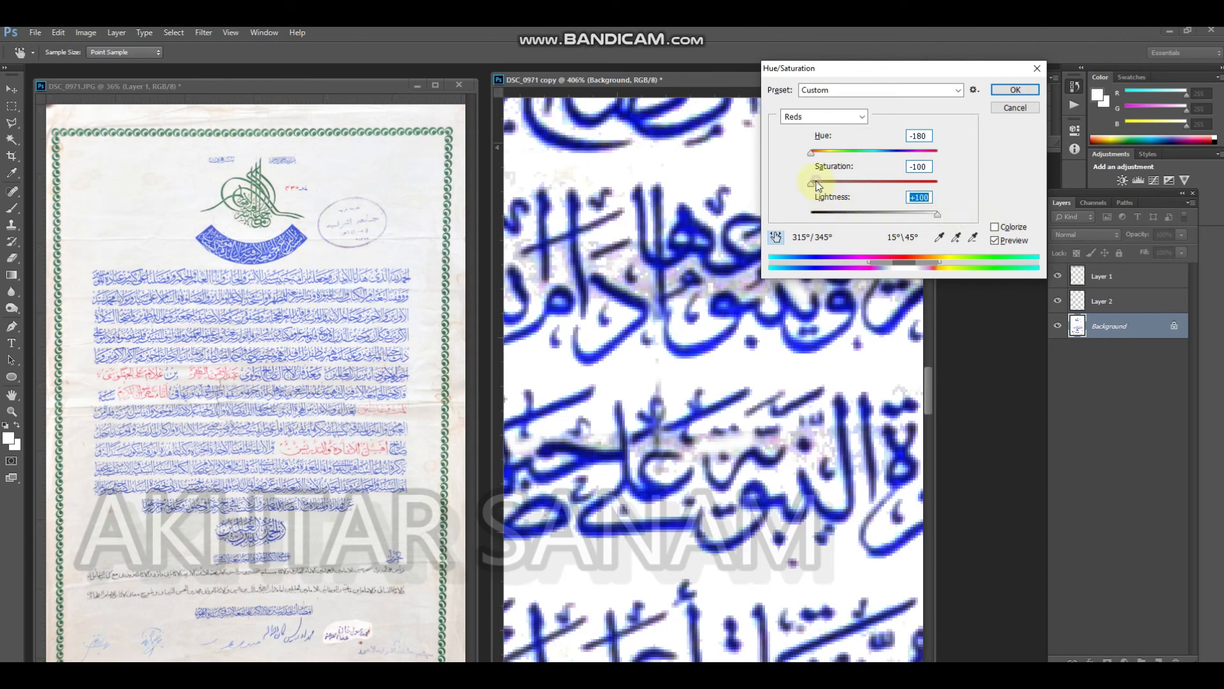
click(1014, 90)
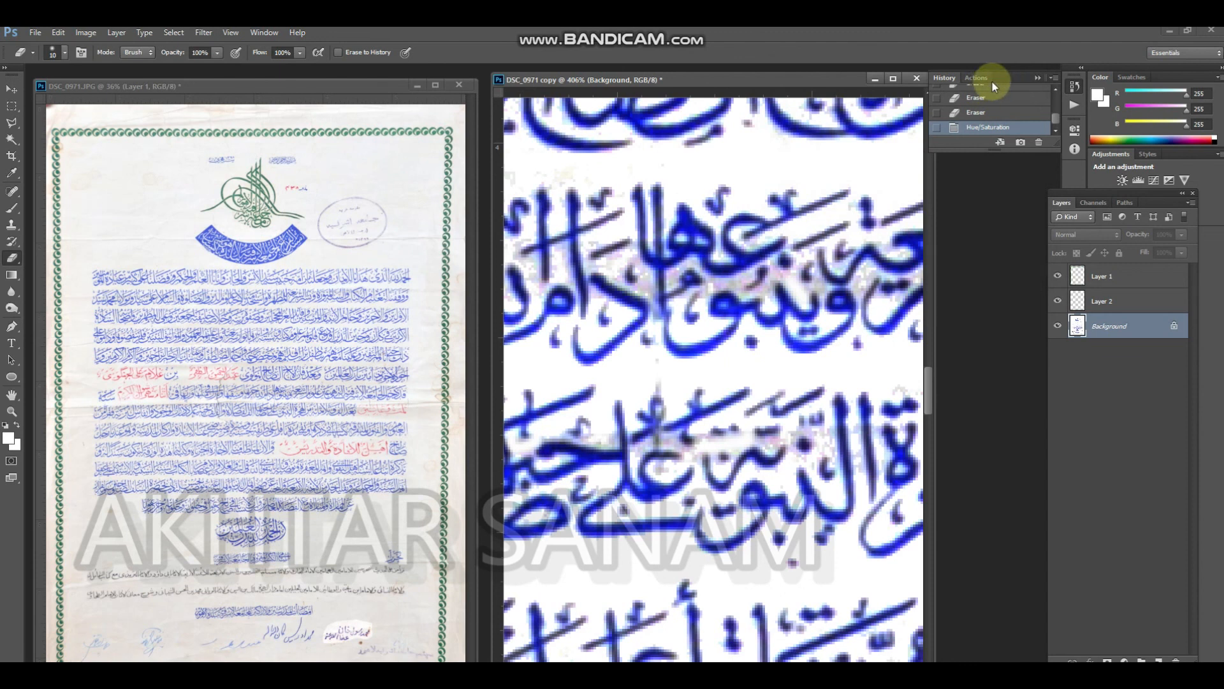
key(ctrl+u)
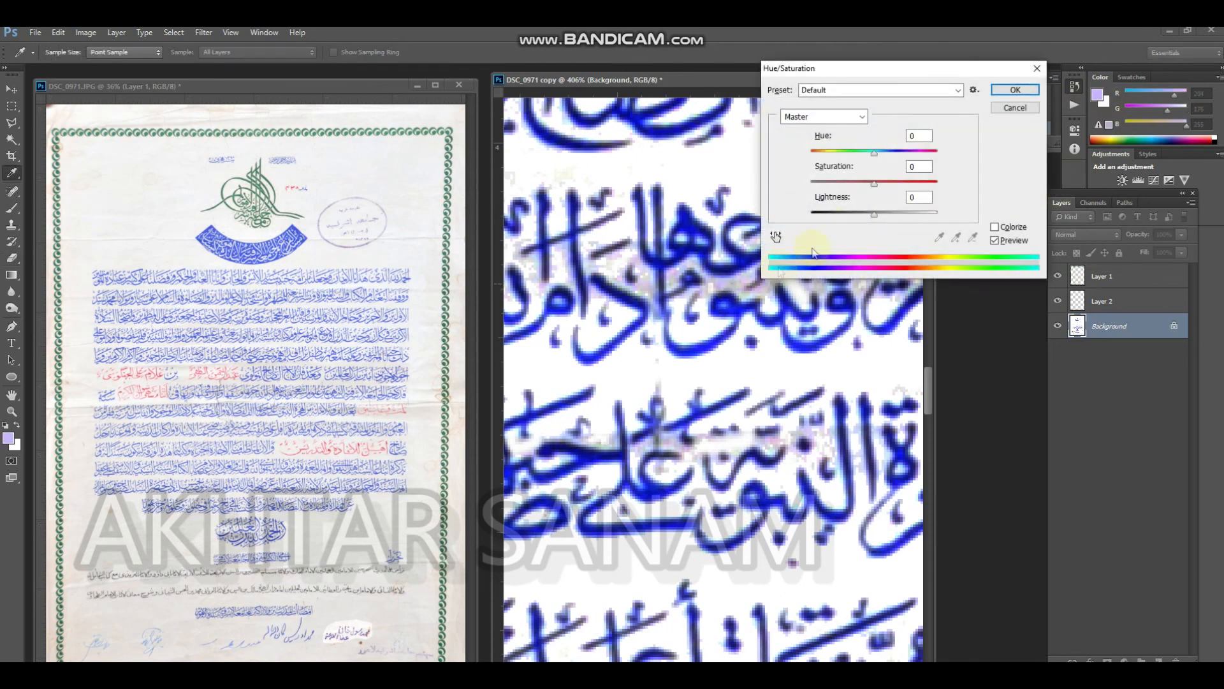
drag(873, 153, 935, 140)
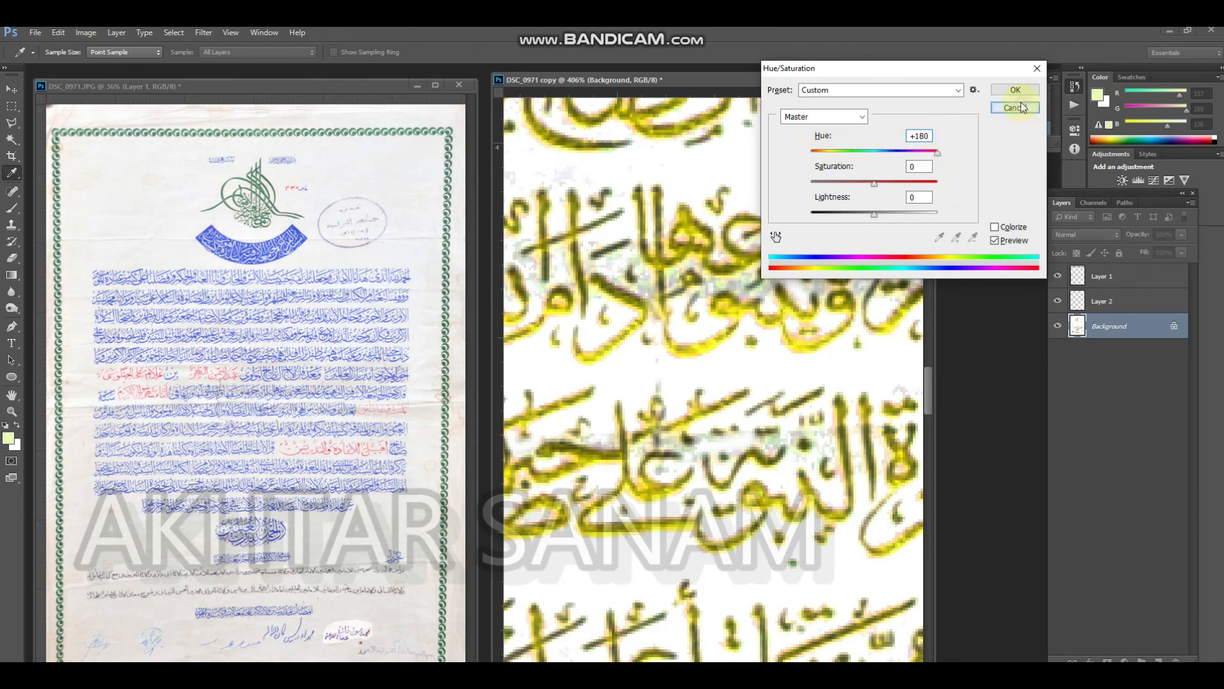
click(1015, 107)
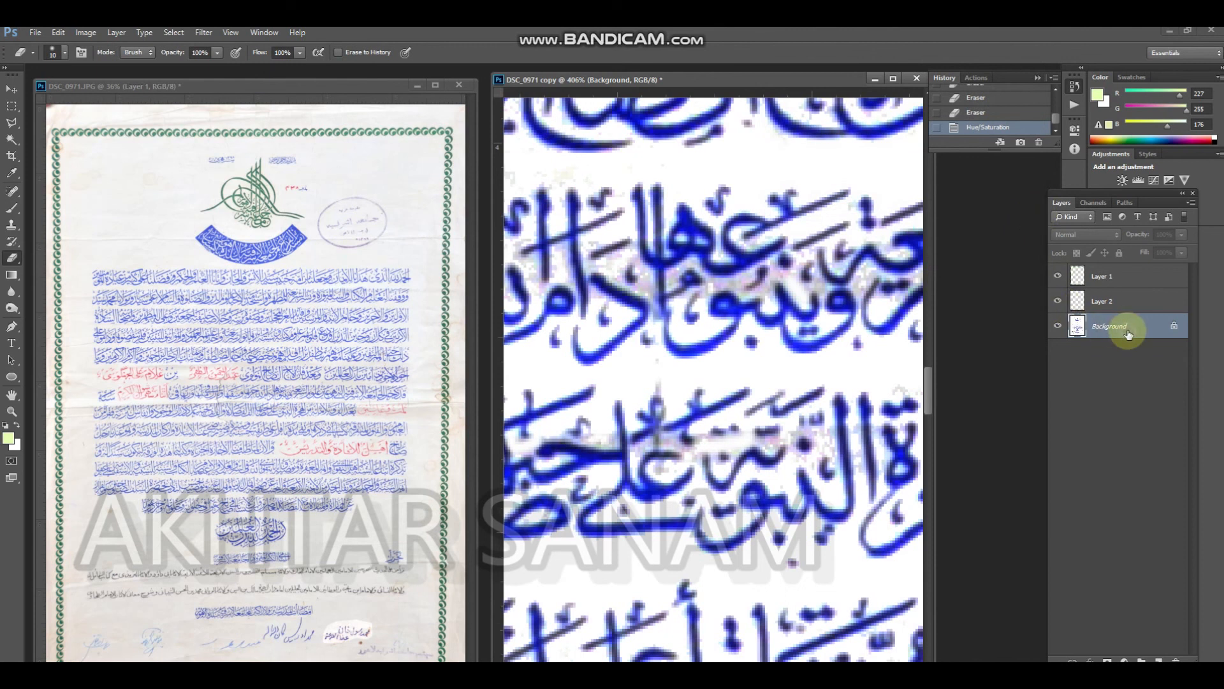
Try to select the blue lettering on the Background layer with the Magic Wand at tolerance 32, extending the selection to similar colours
key(w)
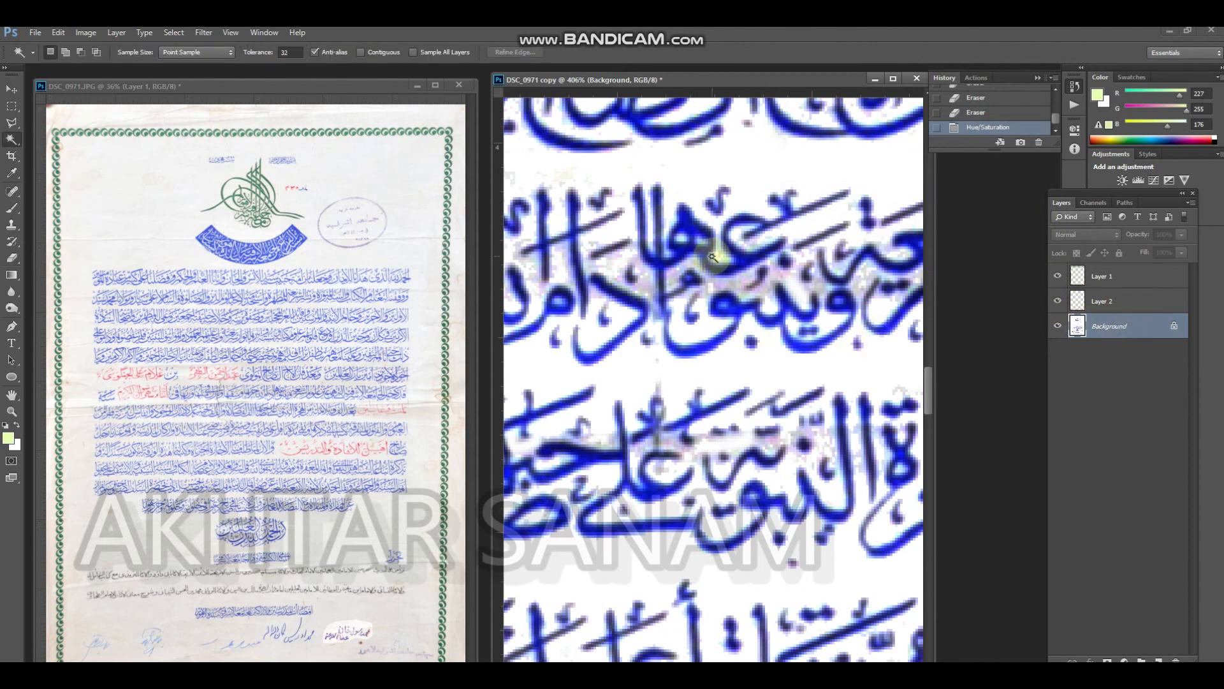
click(705, 258)
right_click(706, 260)
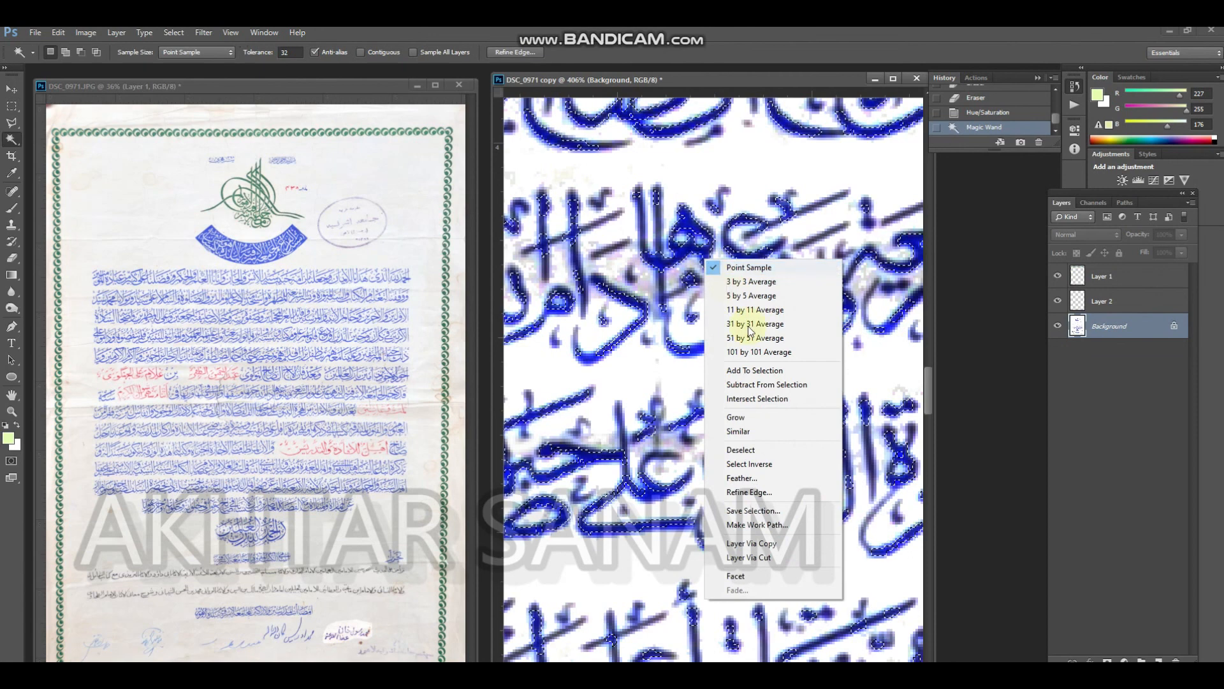
click(776, 431)
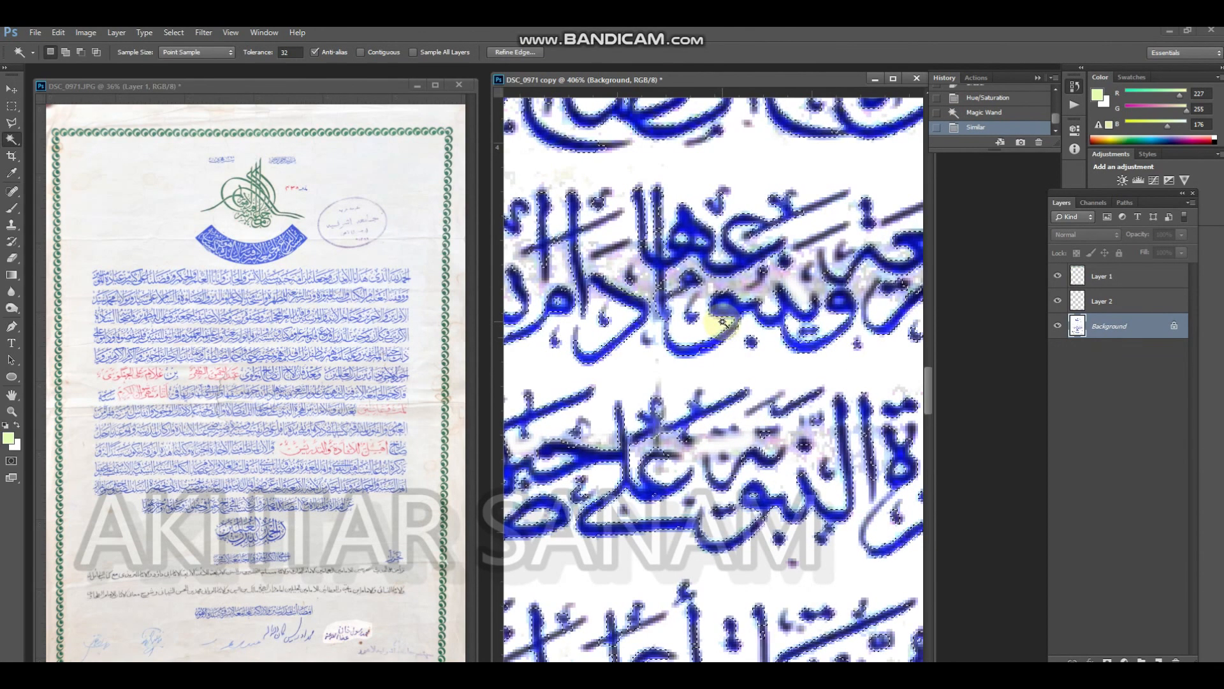
key(ctrl+0)
drag(699, 394, 834, 437)
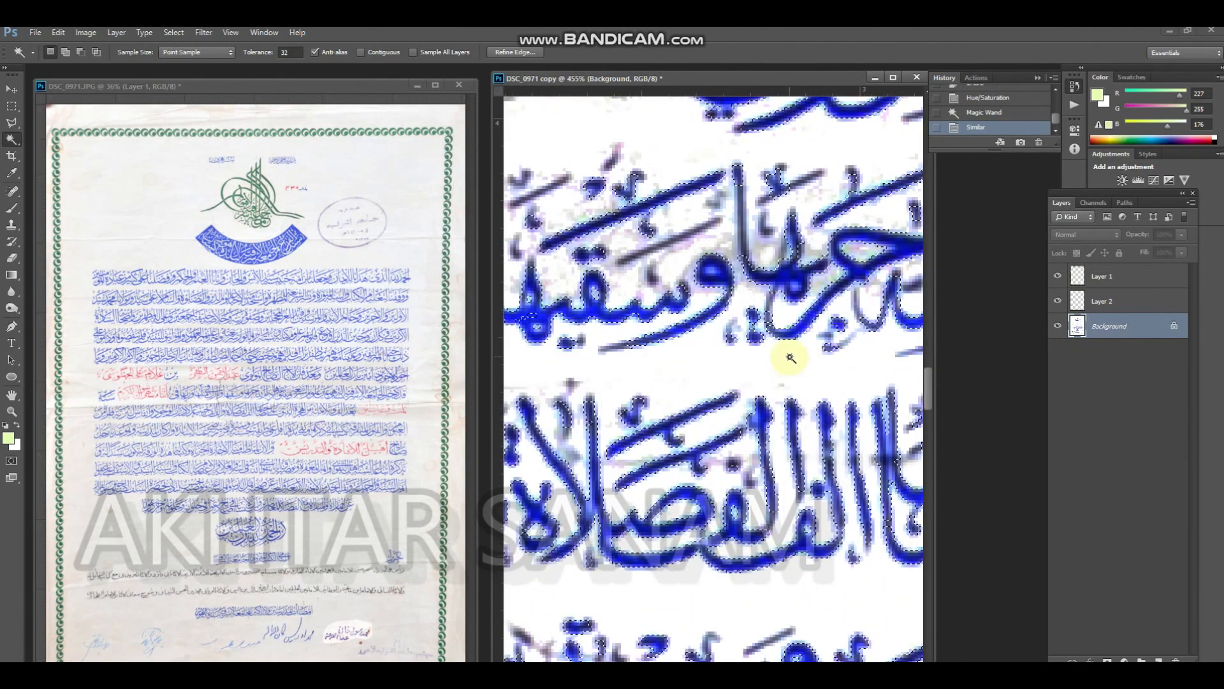
click(745, 256)
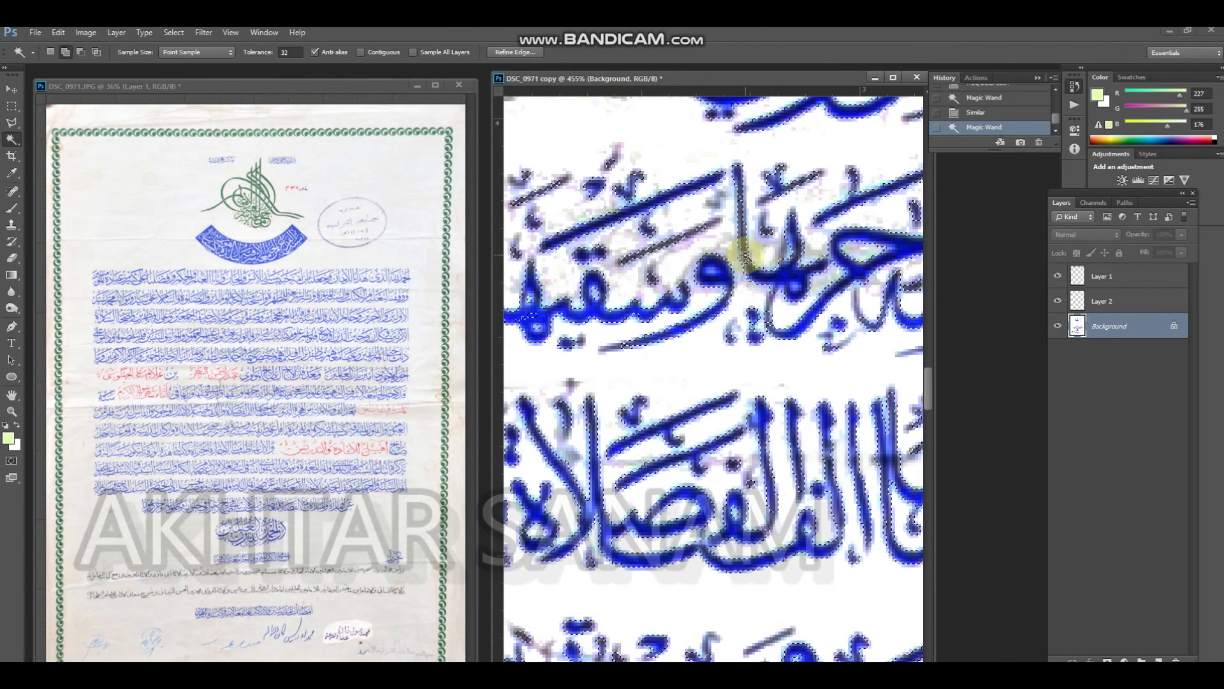
click(734, 241)
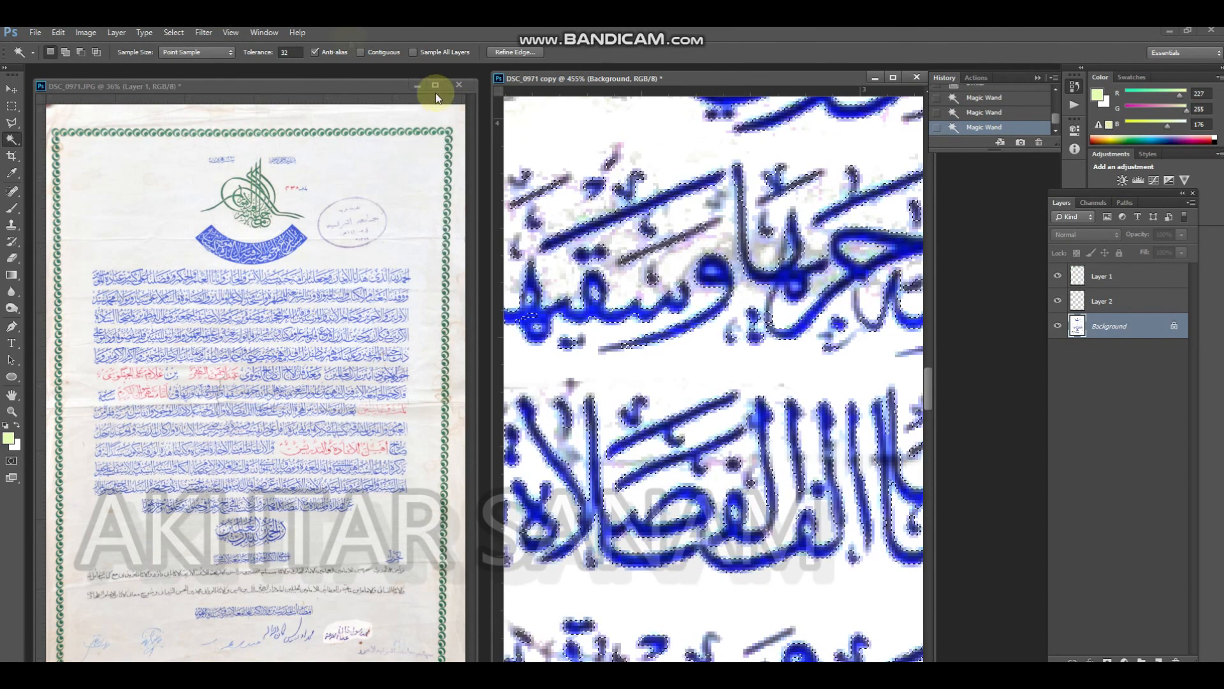
Replace the selection with a new Magic Wand selection of the blue lettering at tolerance 50
click(257, 54)
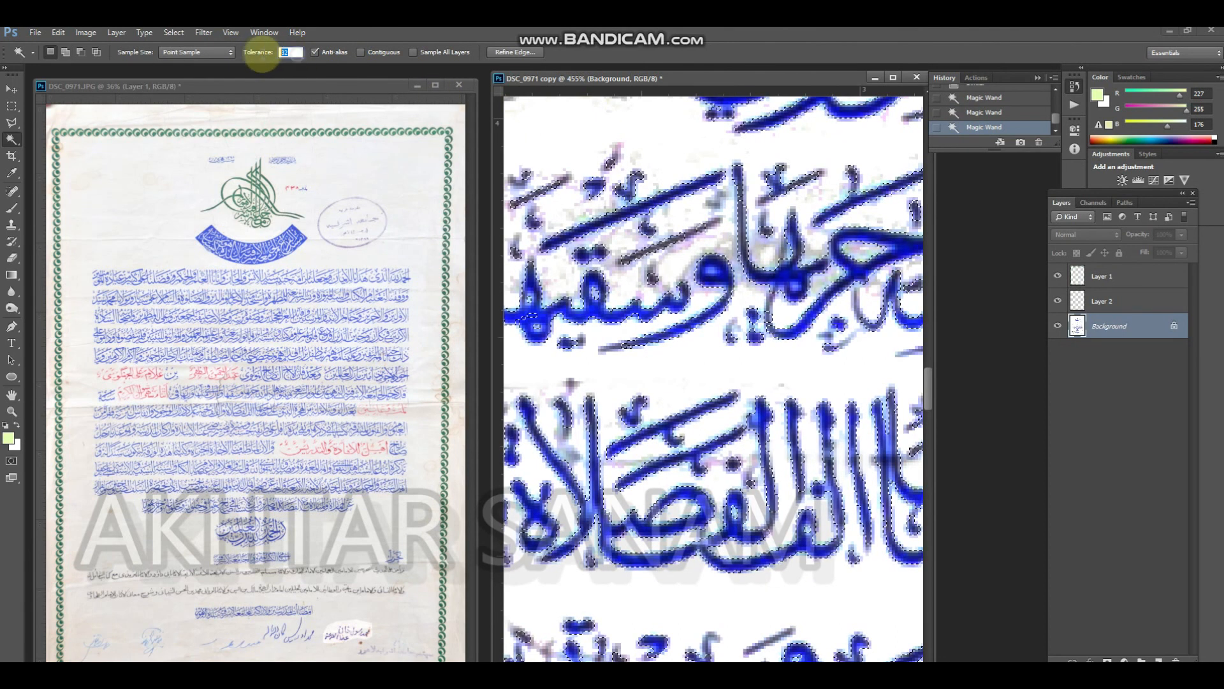
text(50)
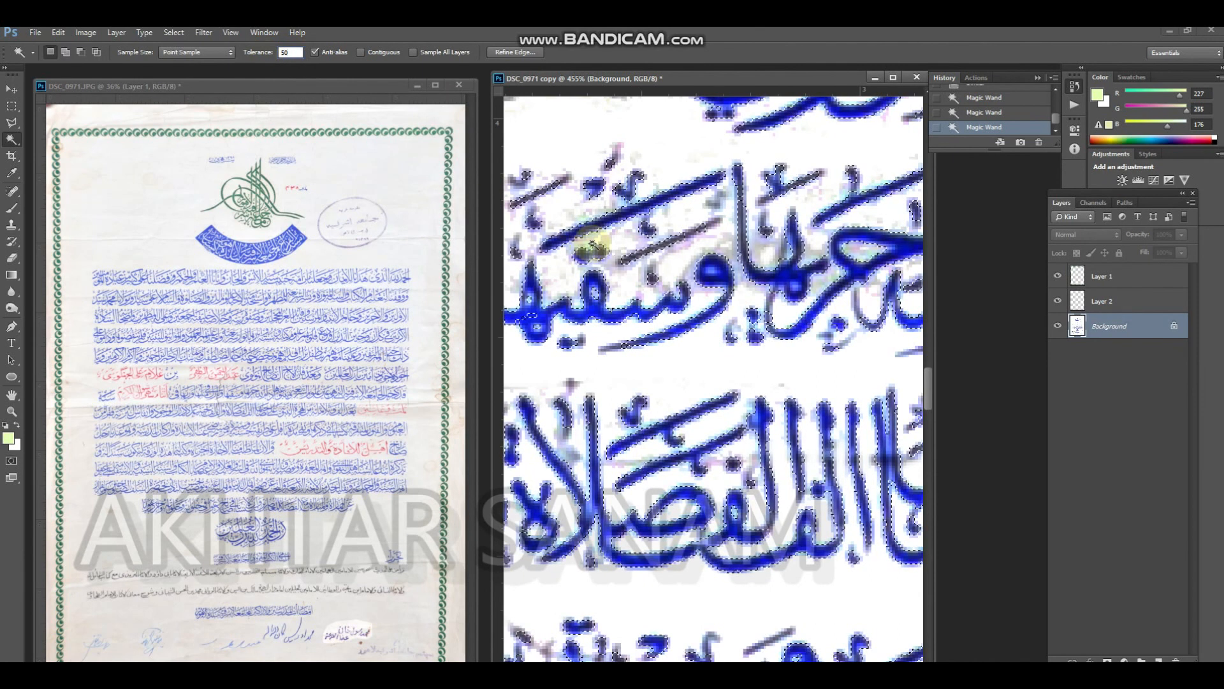
key(ctrl+d)
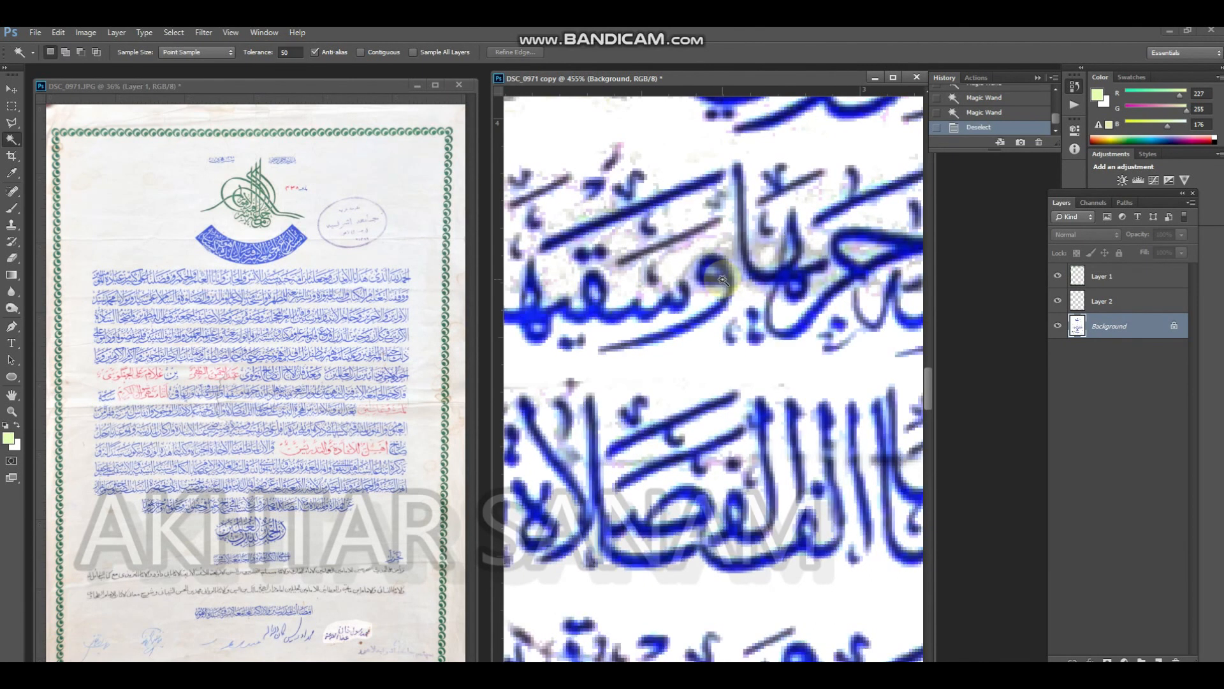
click(726, 282)
shift+click(726, 283)
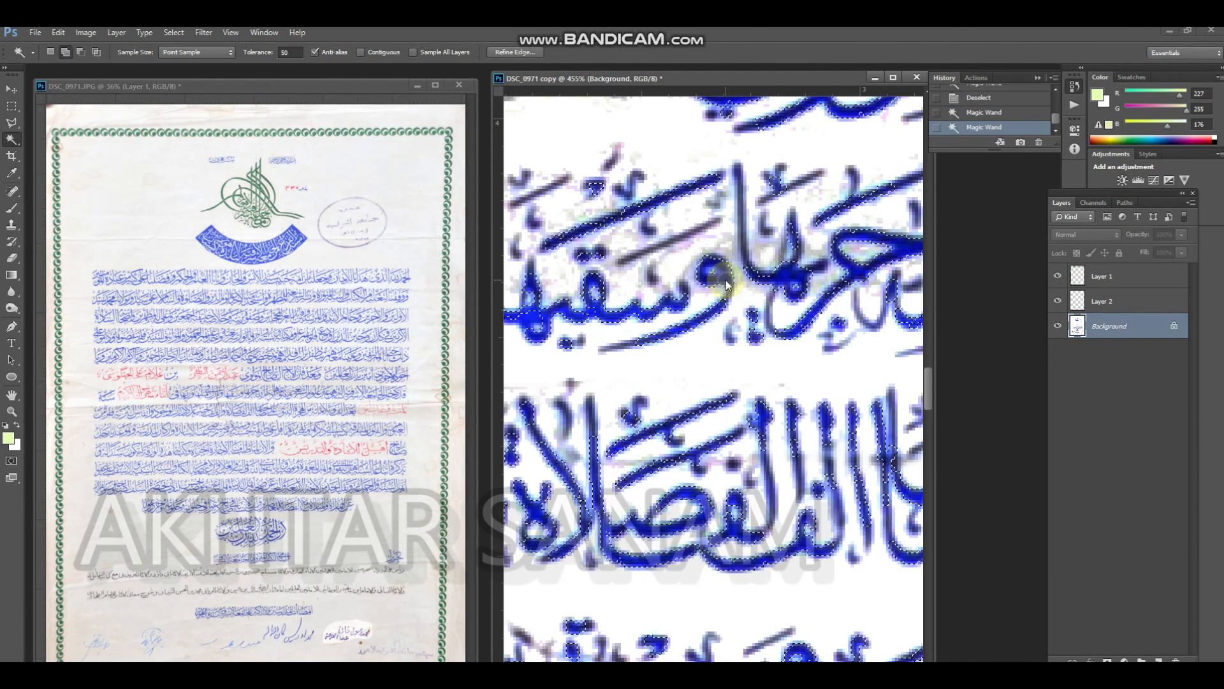
Extend the blue lettering selection to all similar colours and copy the selected lettering to a new layer
shift+click(726, 282)
right_click(726, 282)
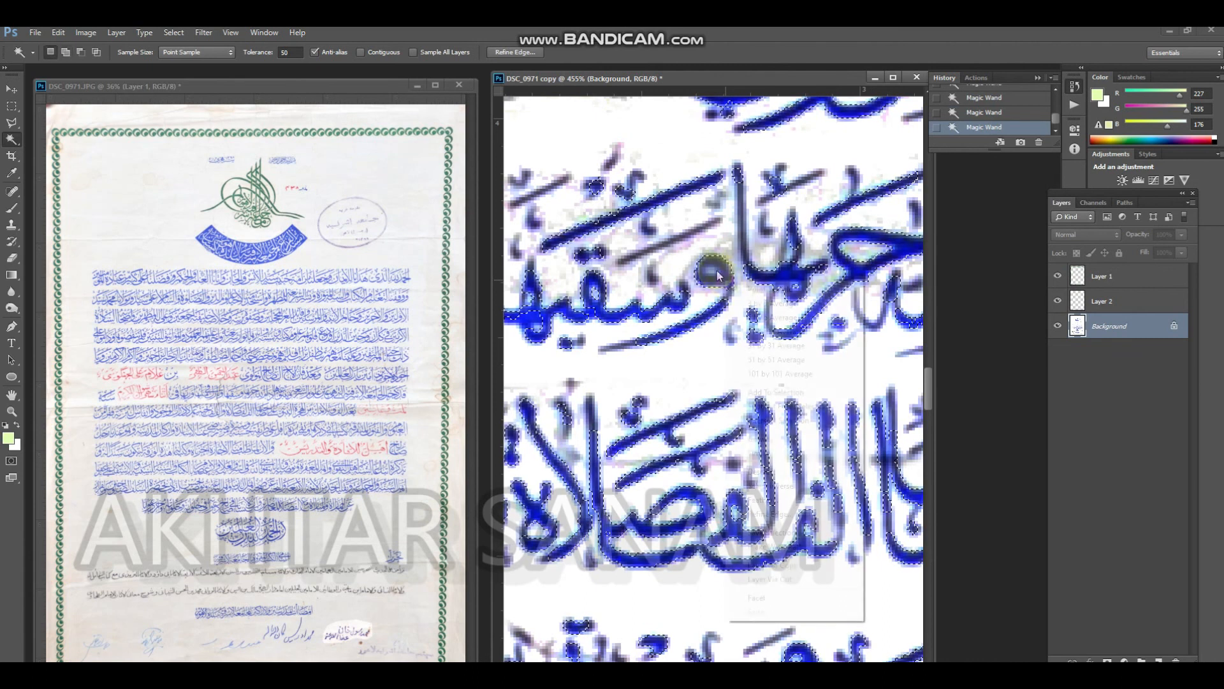
click(783, 457)
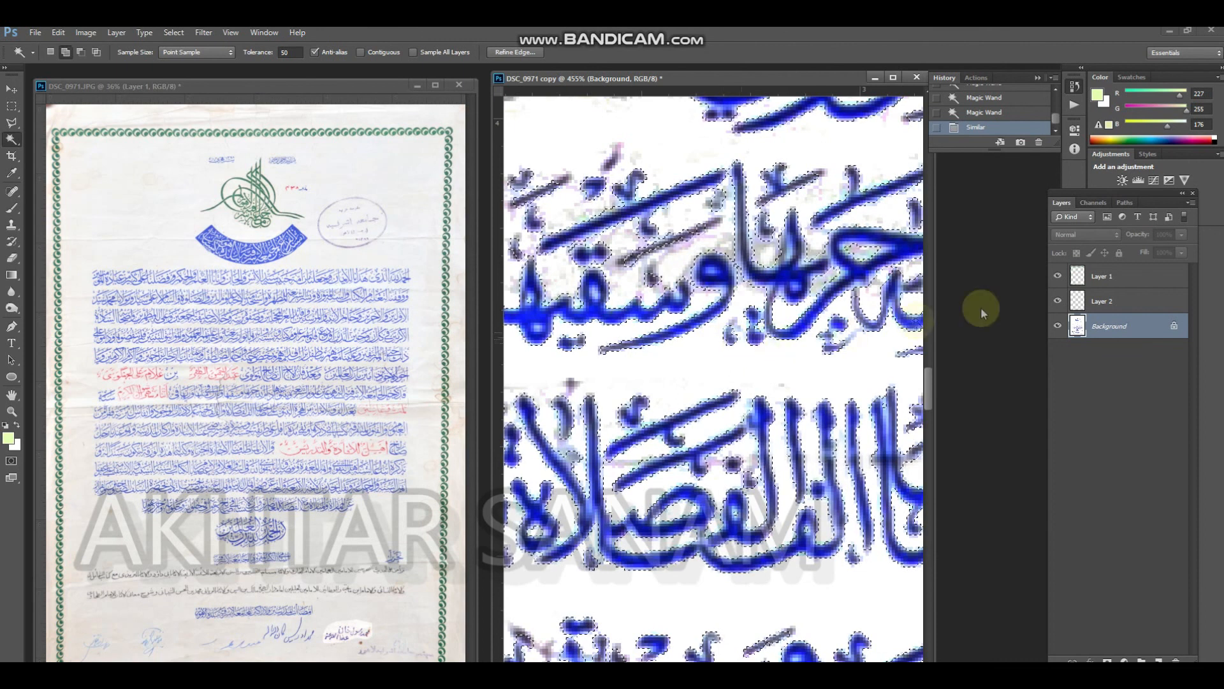
key(ctrl+j)
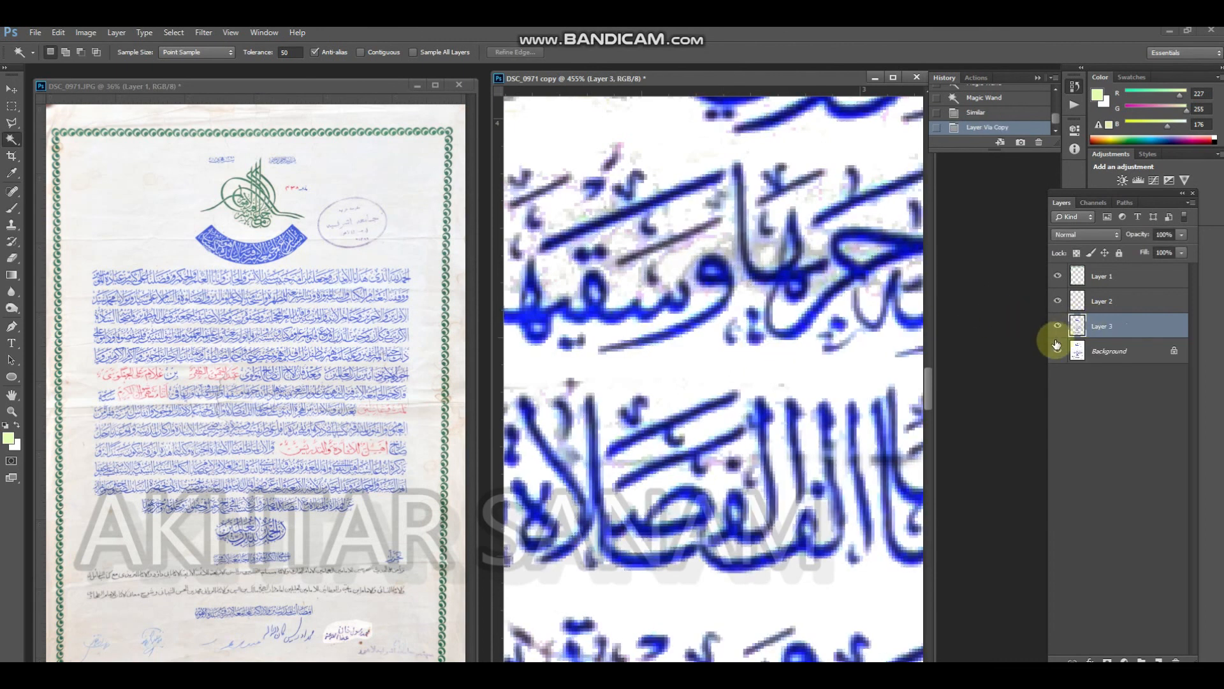
Compare the copied lettering with the Background layer shown and hidden
drag(1058, 327, 1056, 348)
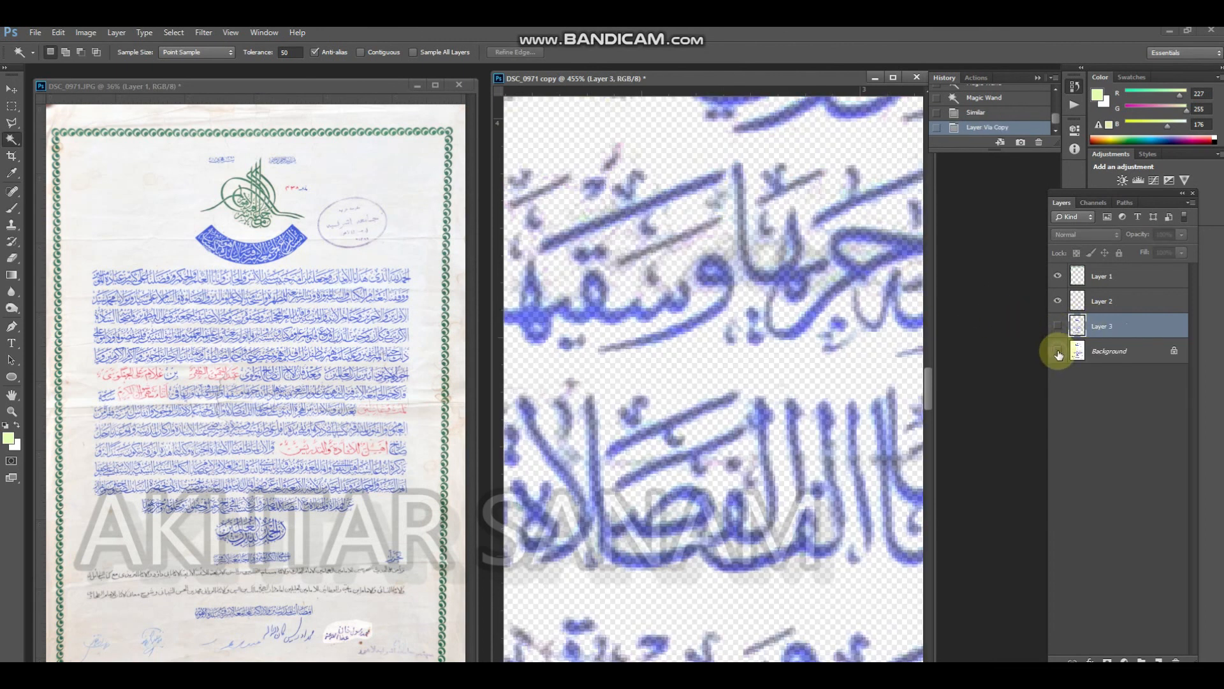
click(1060, 325)
drag(753, 346, 631, 314)
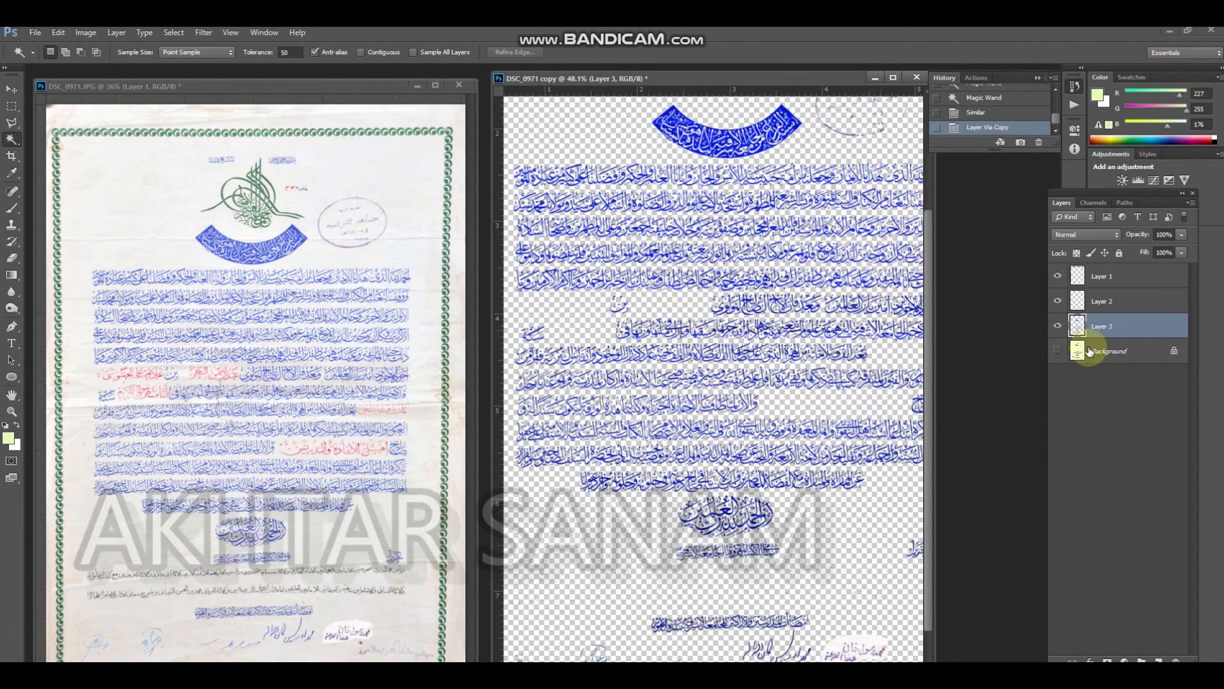
click(1057, 353)
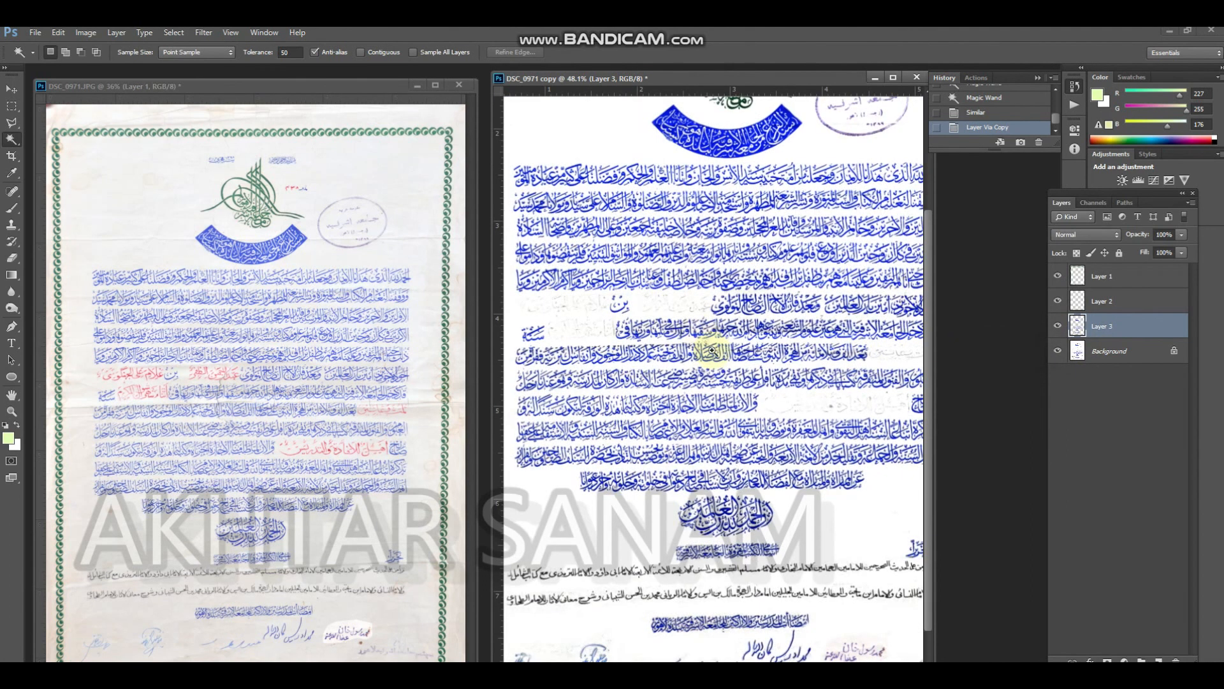
click(1059, 351)
scroll(711, 389, down, 2)
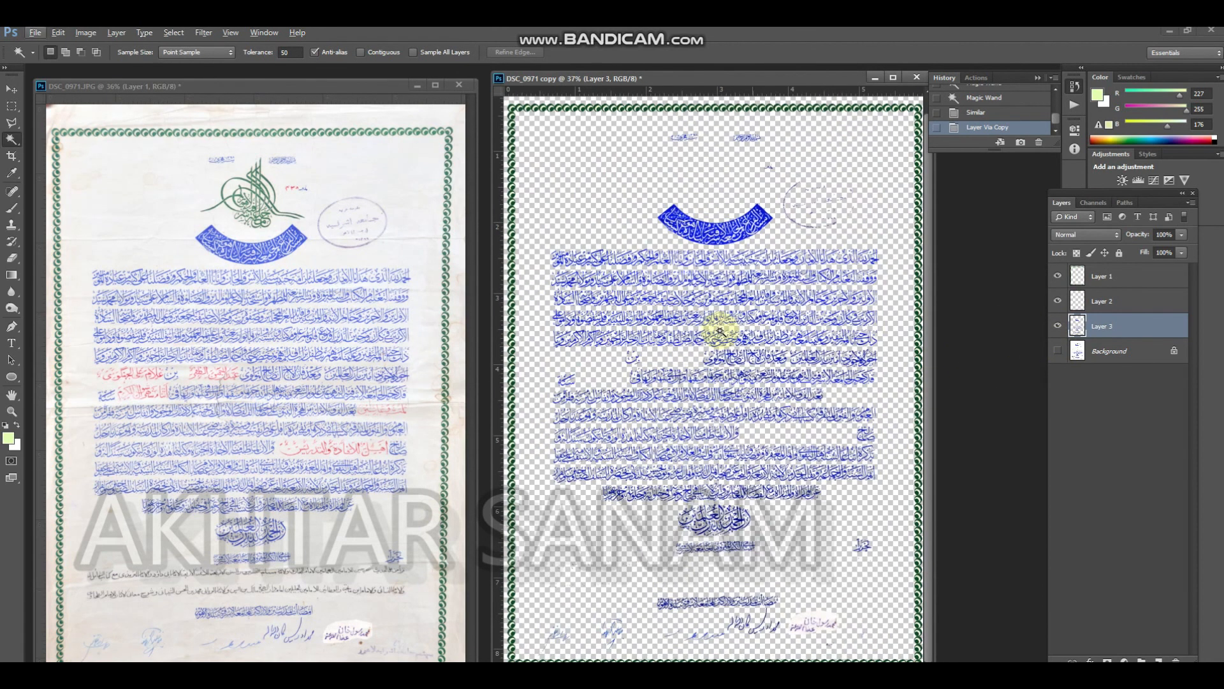
Try to select the certificate's upper area on the Background layer with rectangular marquees, cutting the black text line out of the selection
key(m)
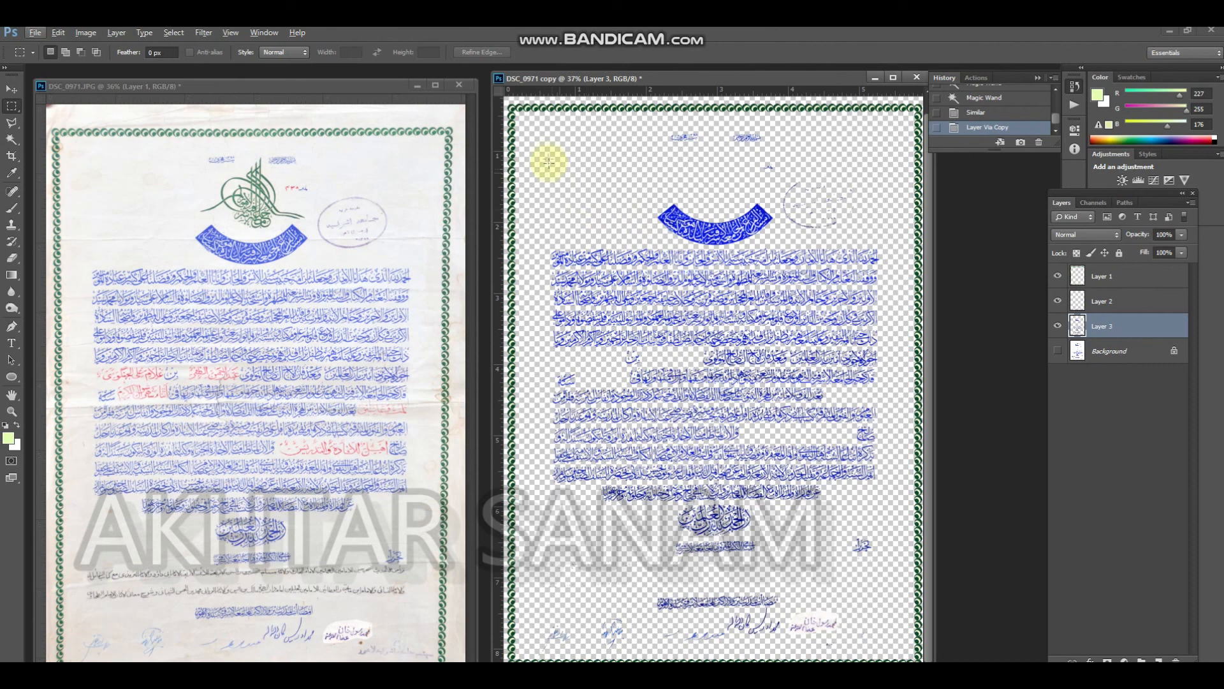
drag(530, 114, 918, 557)
click(1058, 350)
click(1112, 352)
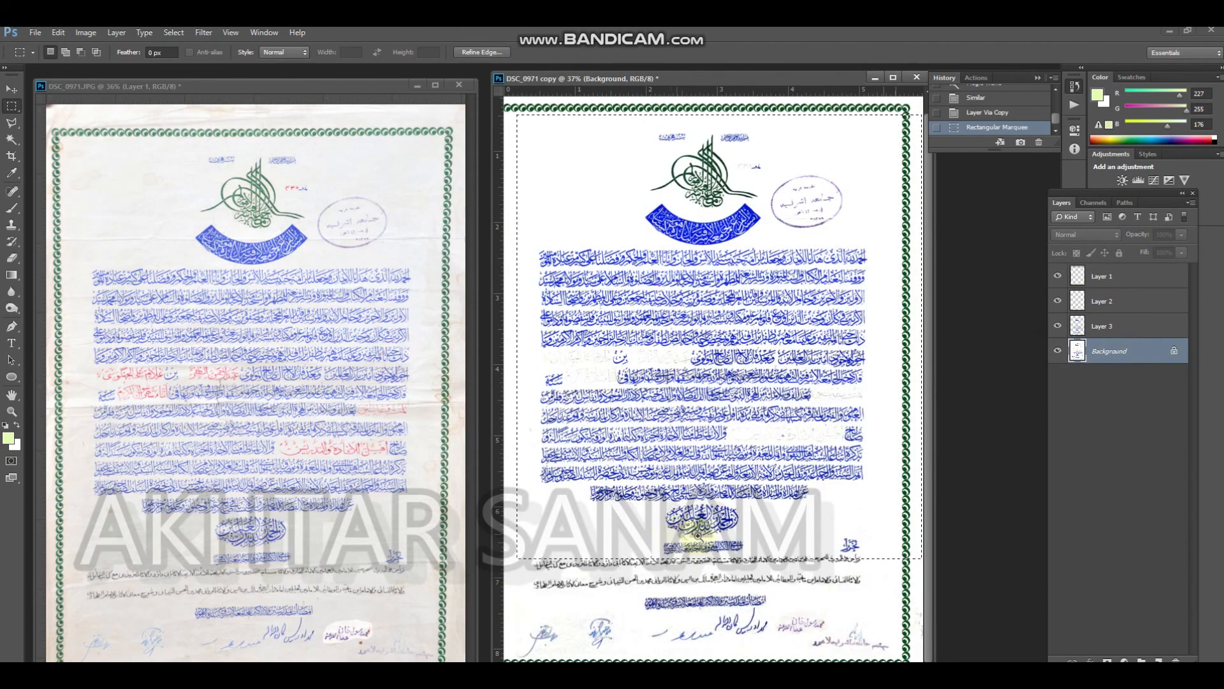
scroll(695, 523, up, 5)
scroll(655, 424, down, 3)
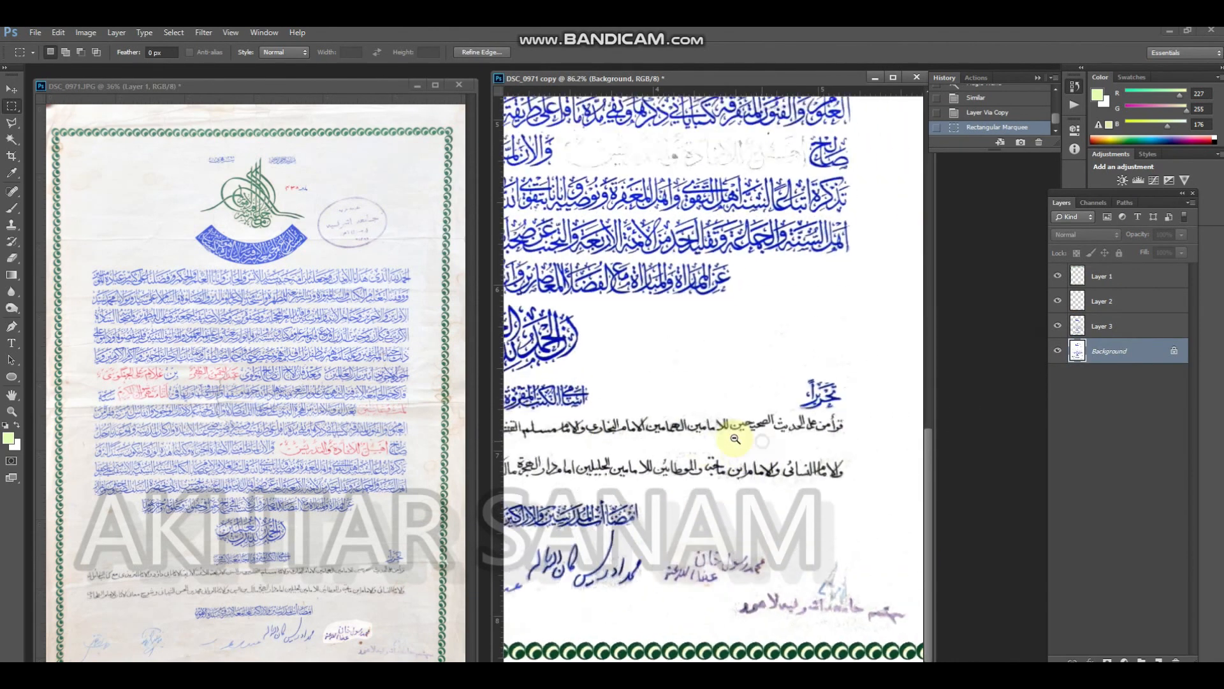
scroll(738, 433, down, 2)
key(f)
drag(770, 475, 804, 394)
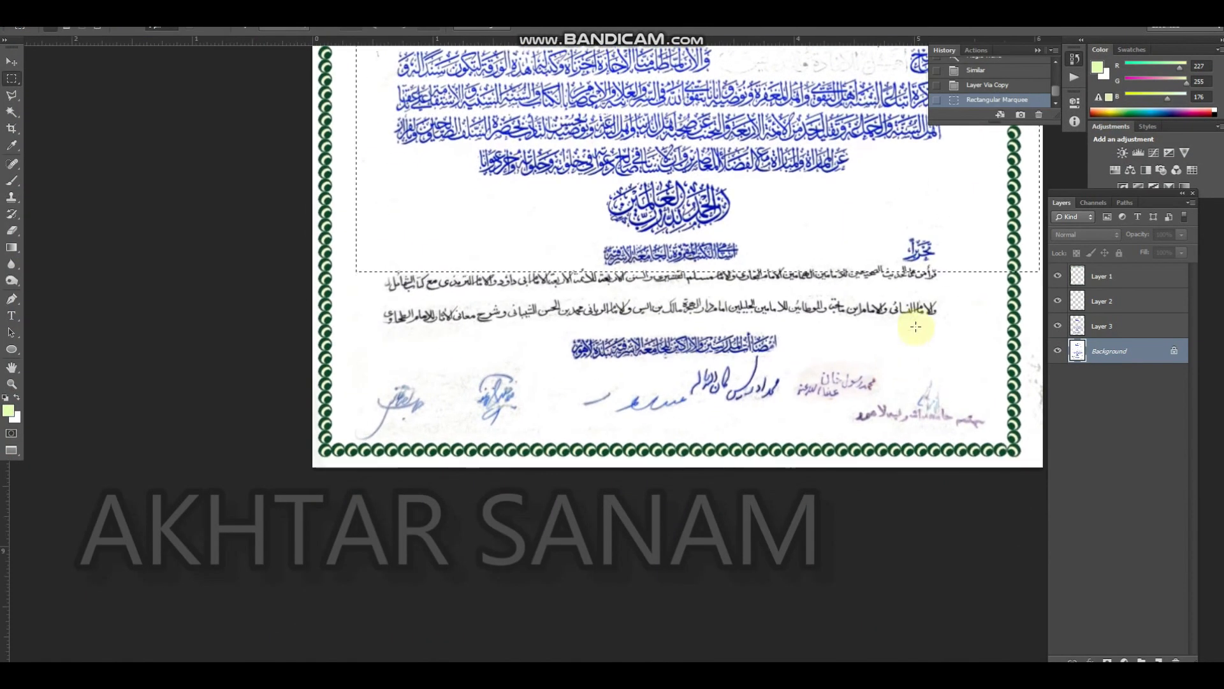
drag(950, 265, 514, 339)
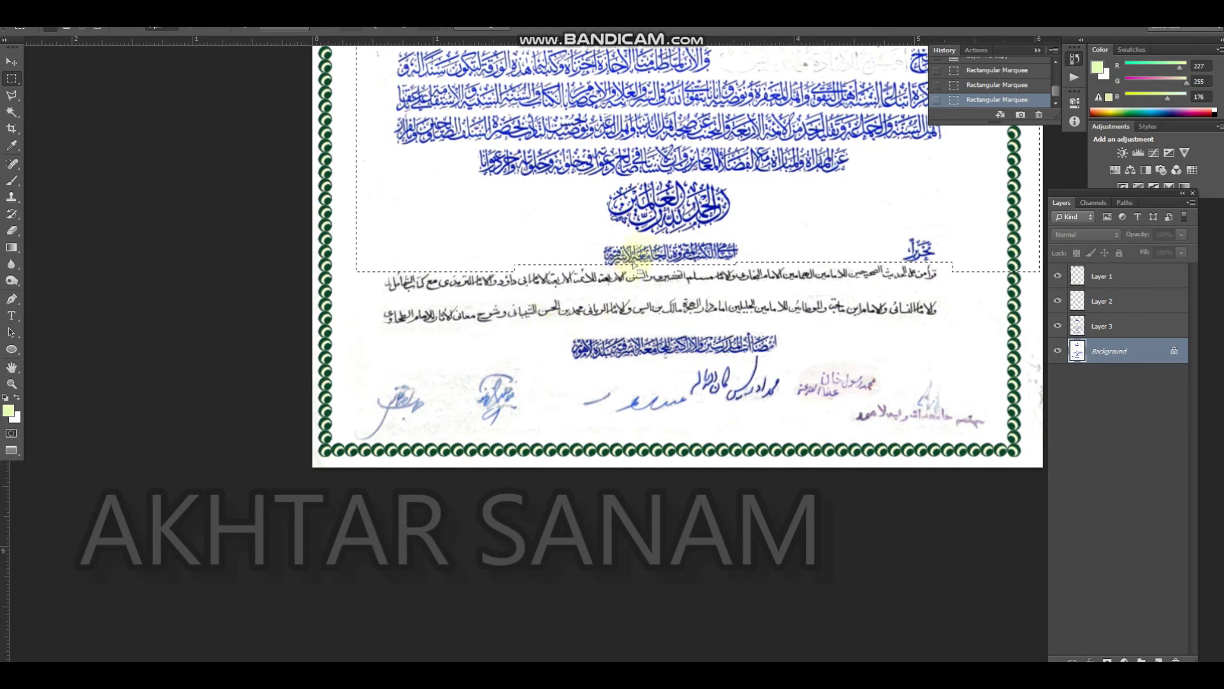
drag(646, 246, 633, 341)
drag(718, 147, 596, 240)
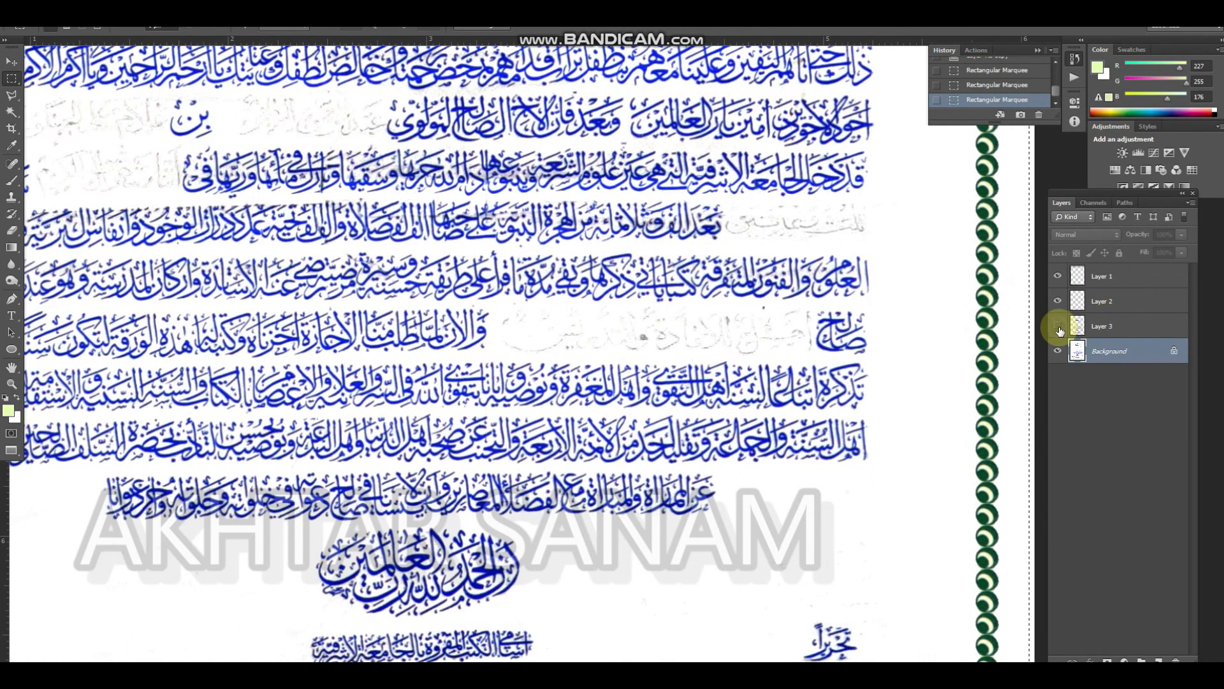
Check the stains around the middle text lines by toggling the visibility of the Background layer and Layer 3
click(1057, 351)
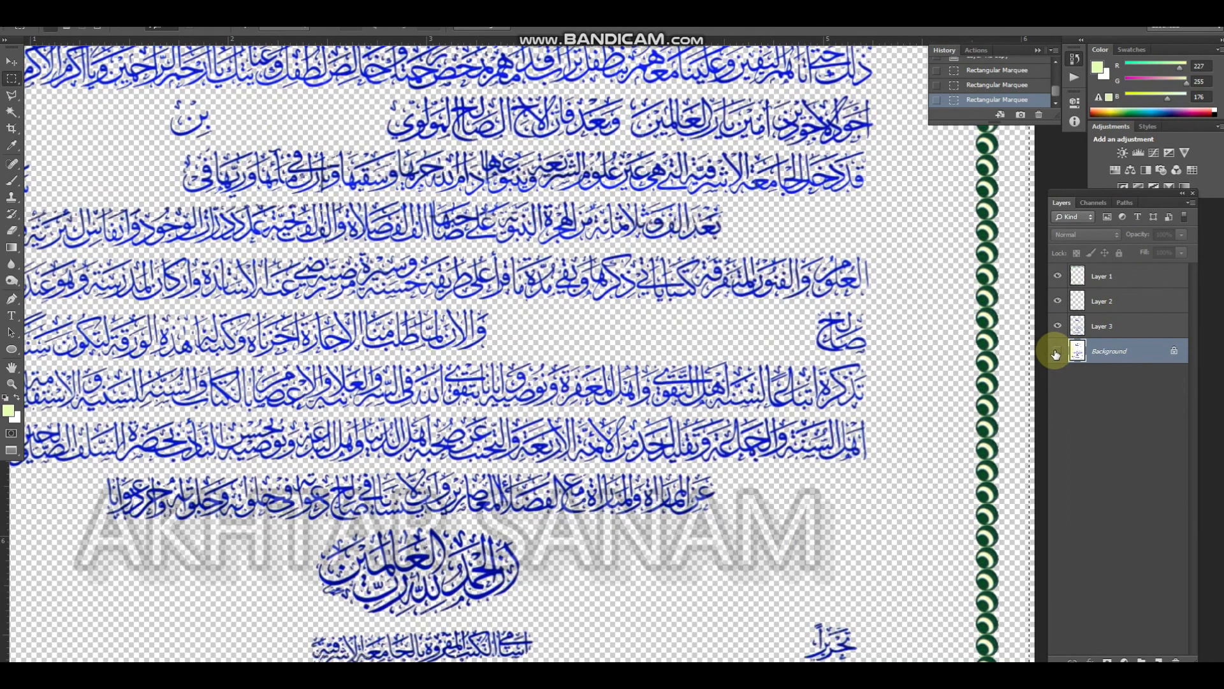
click(1057, 351)
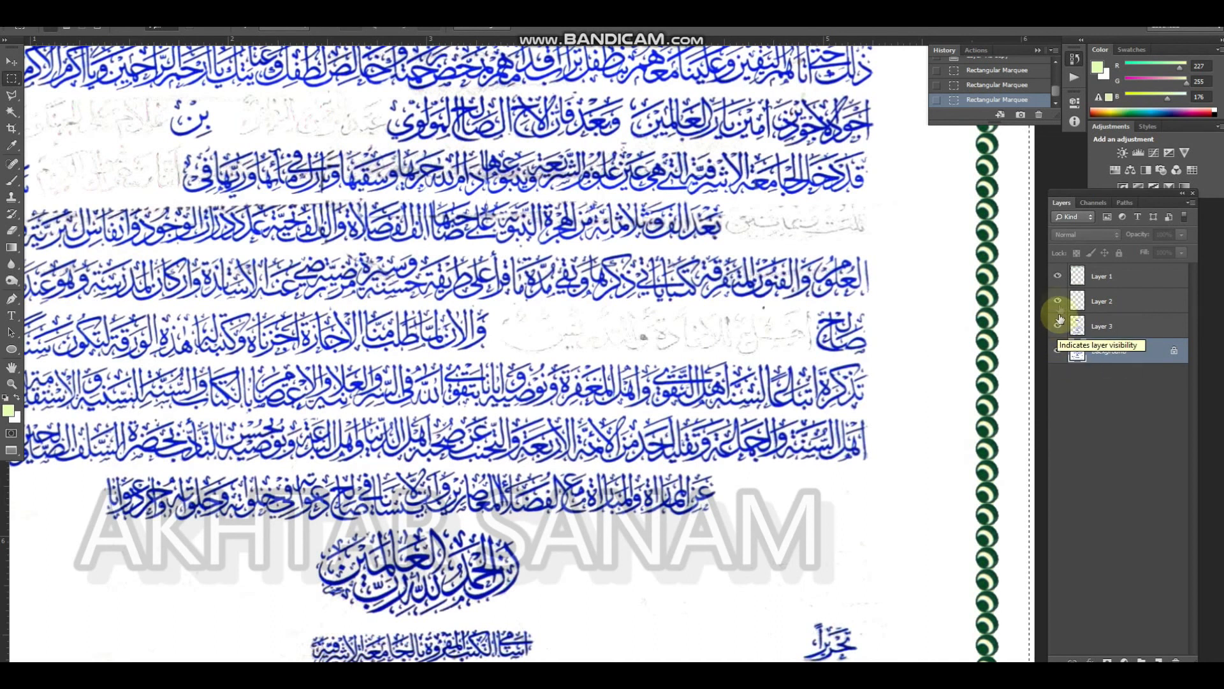
click(1058, 326)
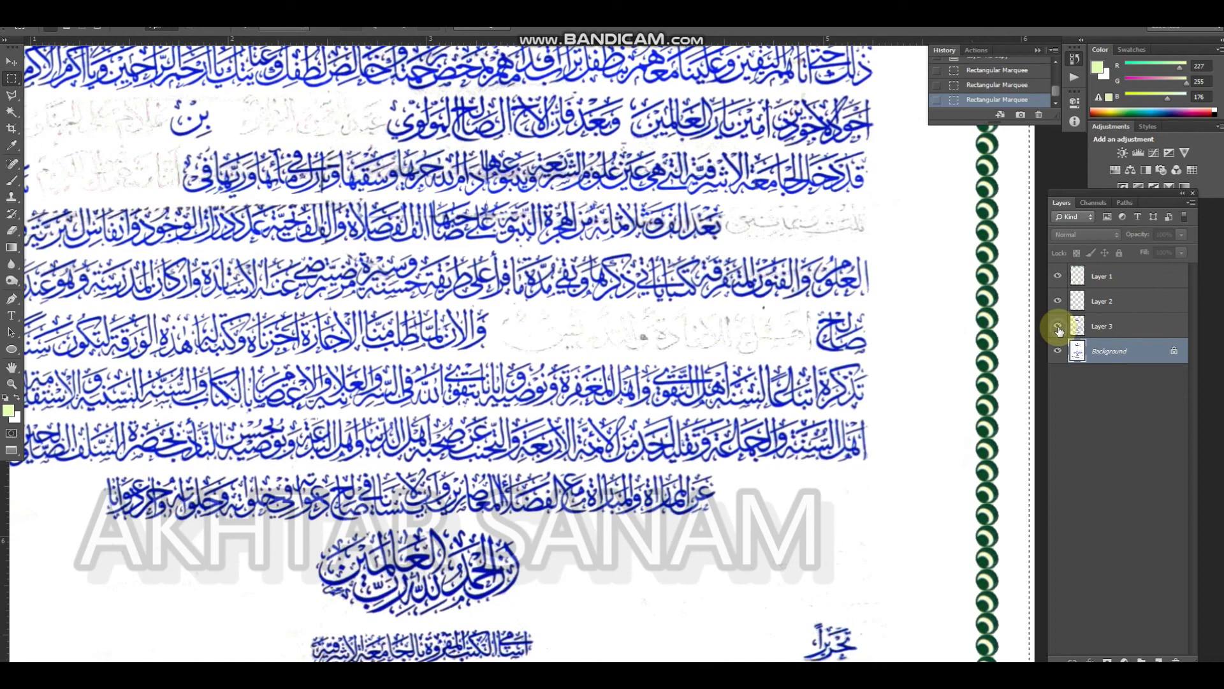
Undo the marquee selections, the copied lettering layer, the Magic Wand selections and the hue change on the reds
key(ctrl+alt+z)
key(ctrl+alt+z)
key(ctrl+alt+z)
key(ctrl+alt+z)
key(ctrl+alt+z)
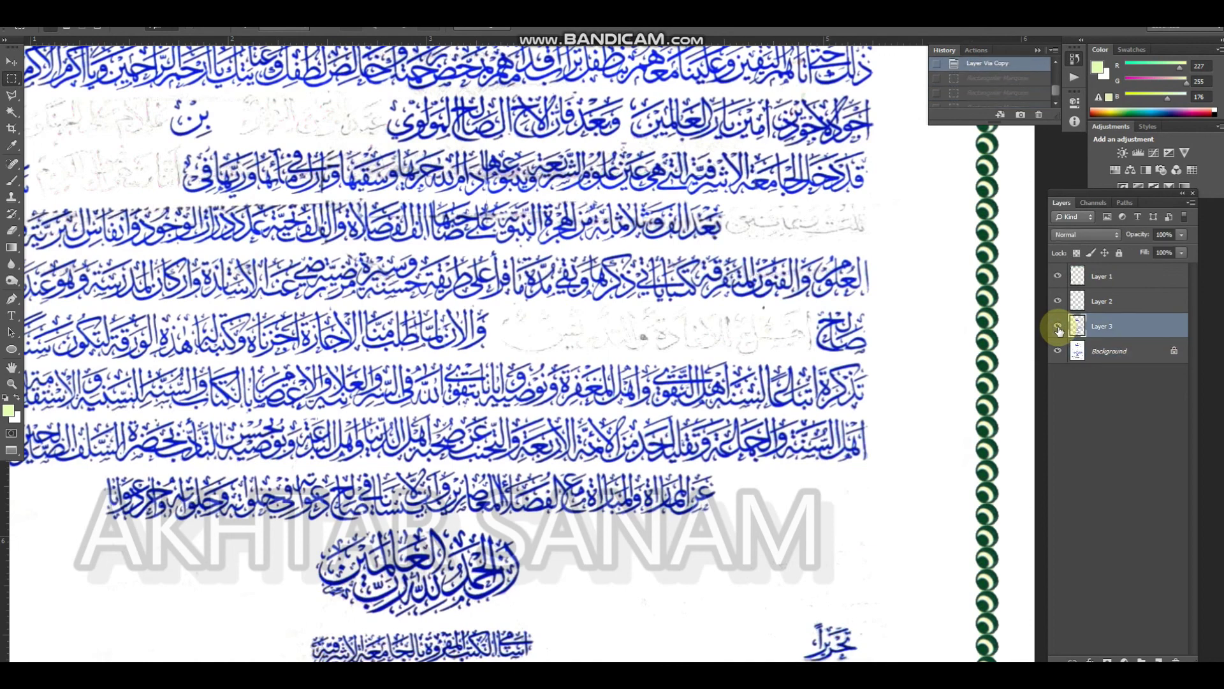
key(ctrl+alt+z)
key(ctrl+alt+z)
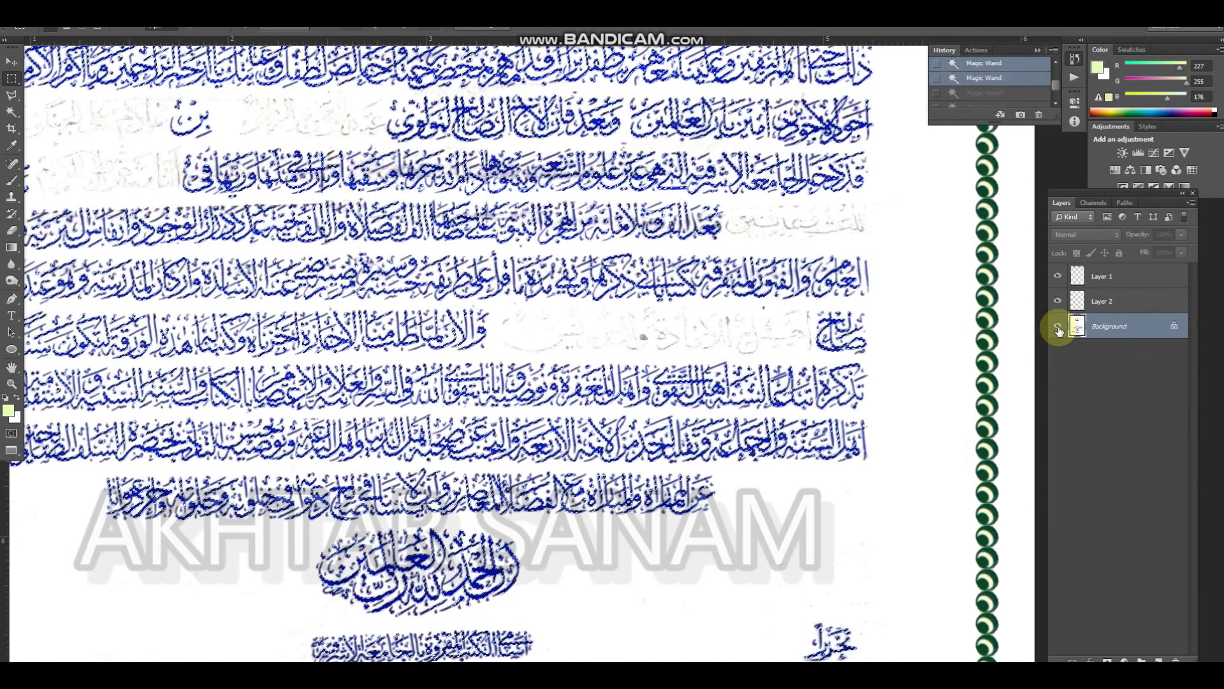
key(ctrl+alt+z)
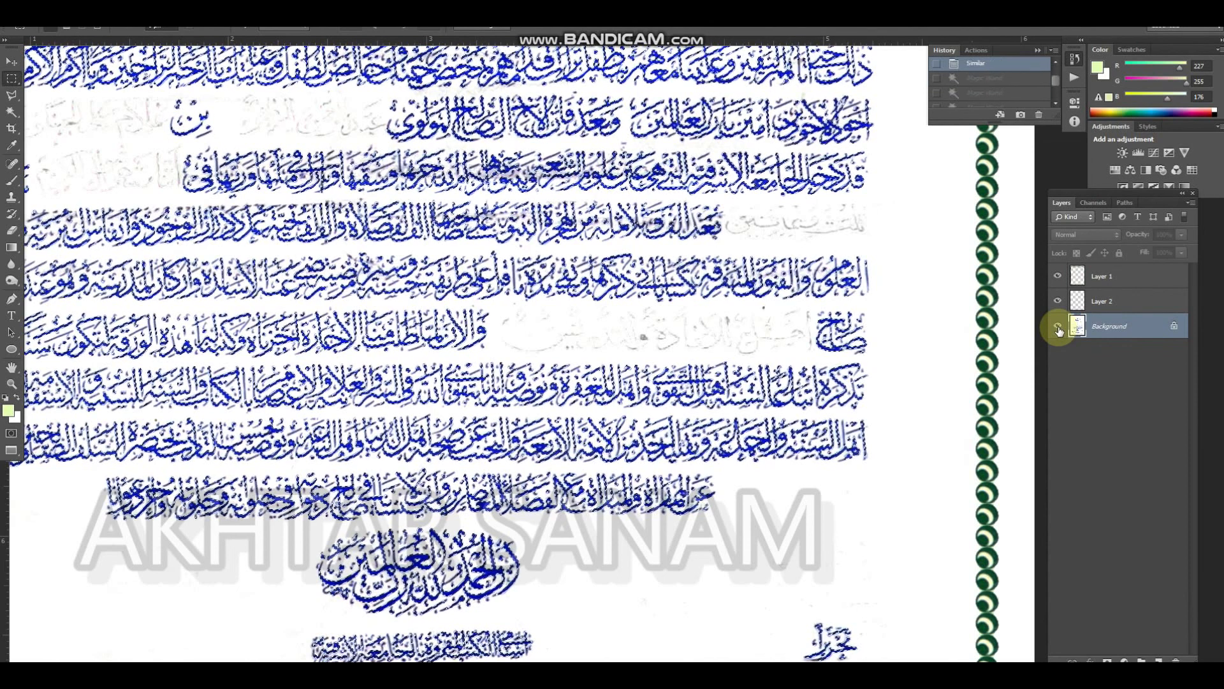
key(ctrl+alt+z)
key(ctrl+alt+z)
key(ctrl+alt+z)
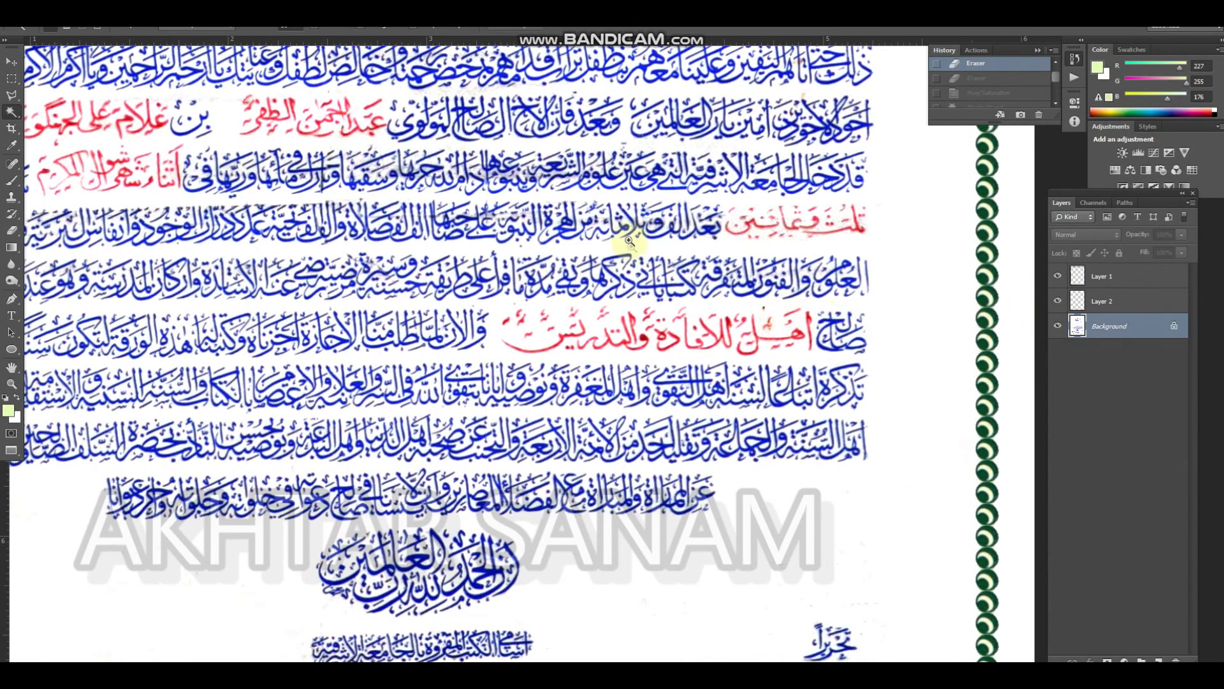
Select the blue lettering on the Background layer with the Magic Wand and extend the selection to similar colours
alt+click(650, 268)
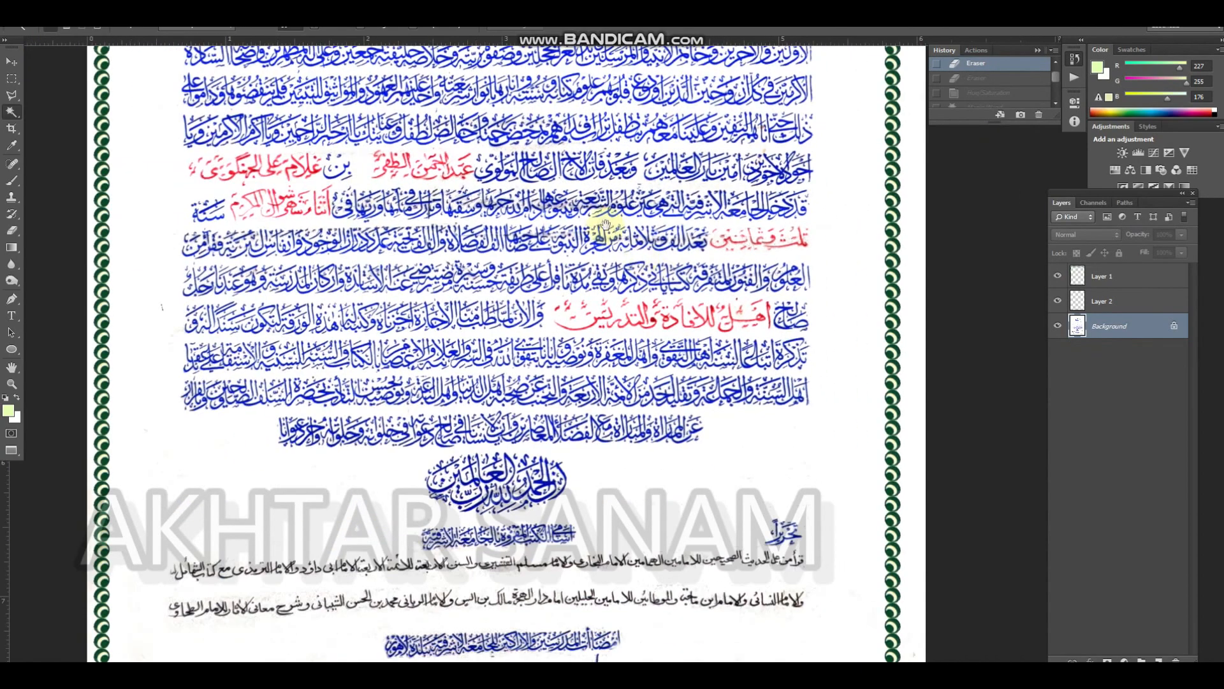
drag(633, 193, 772, 270)
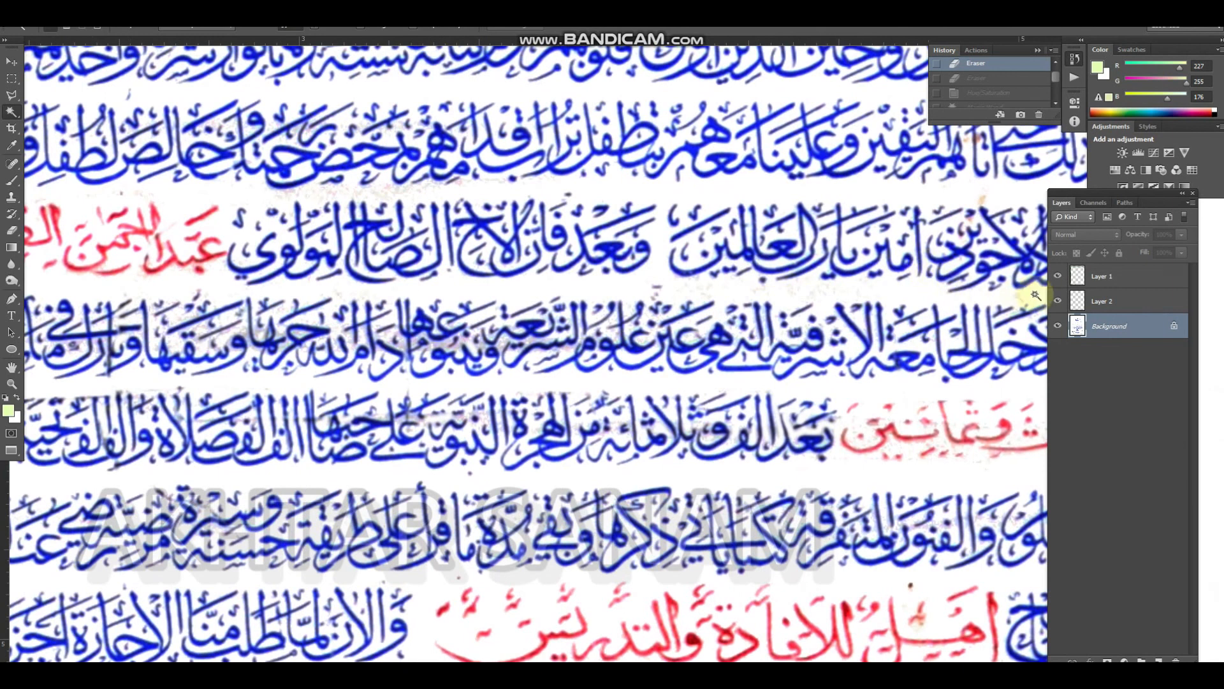
click(1058, 325)
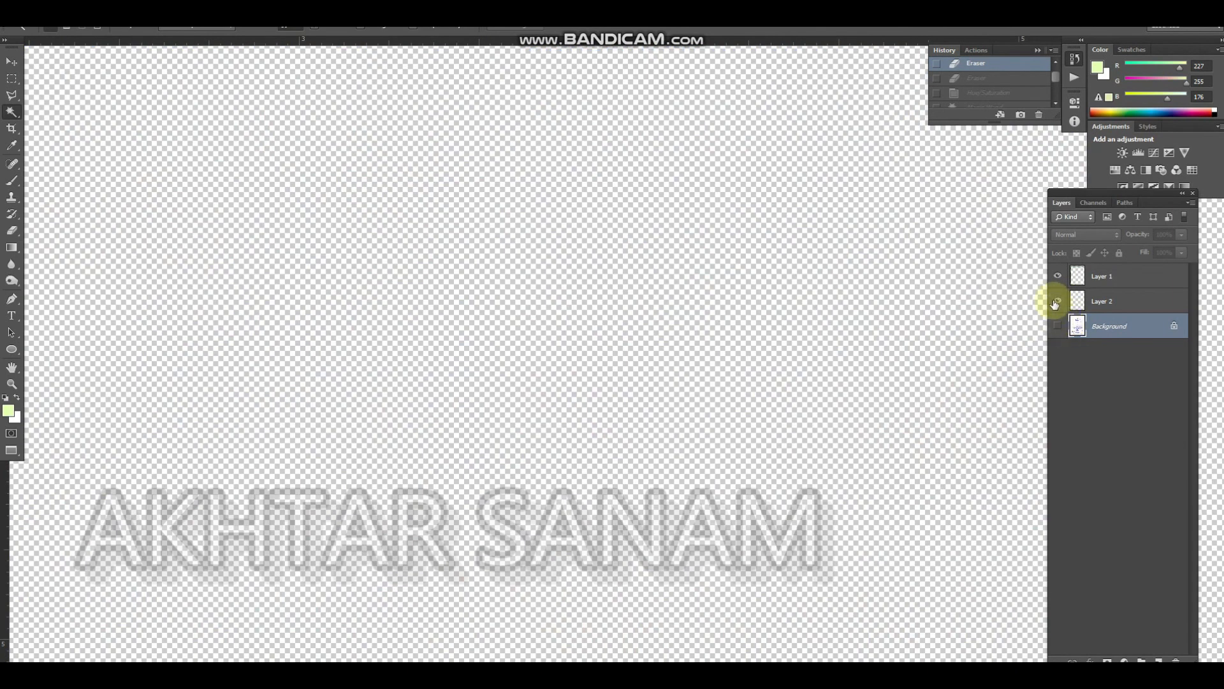
click(1057, 326)
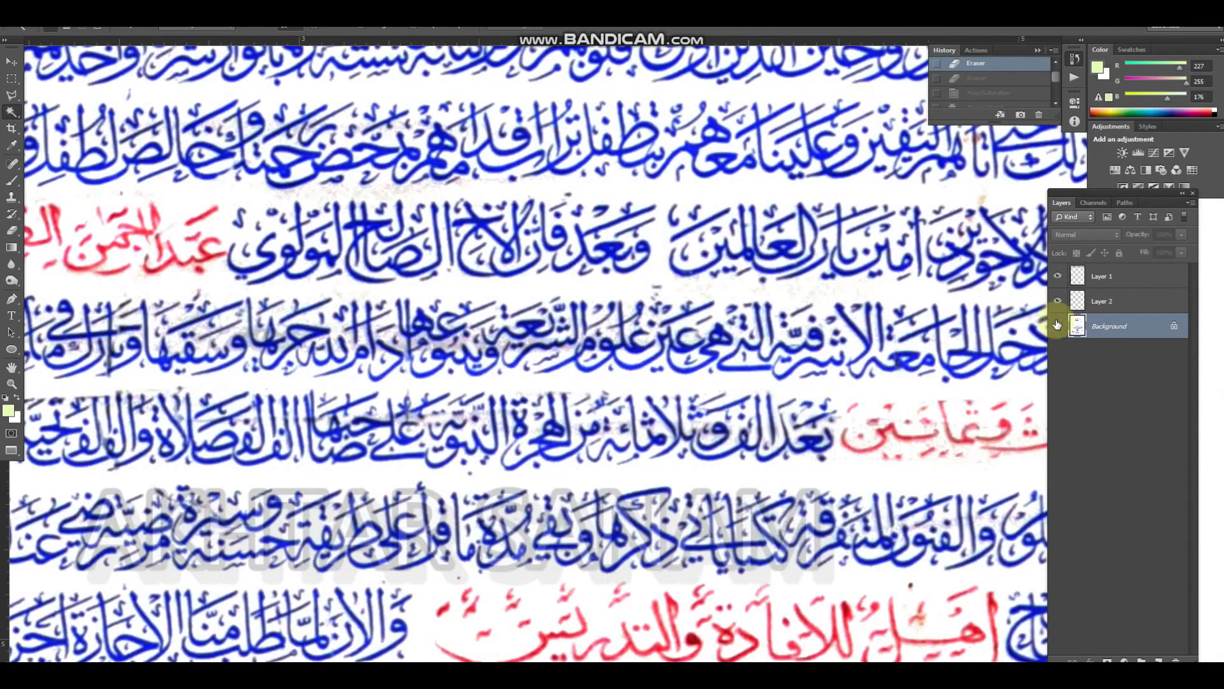
click(816, 334)
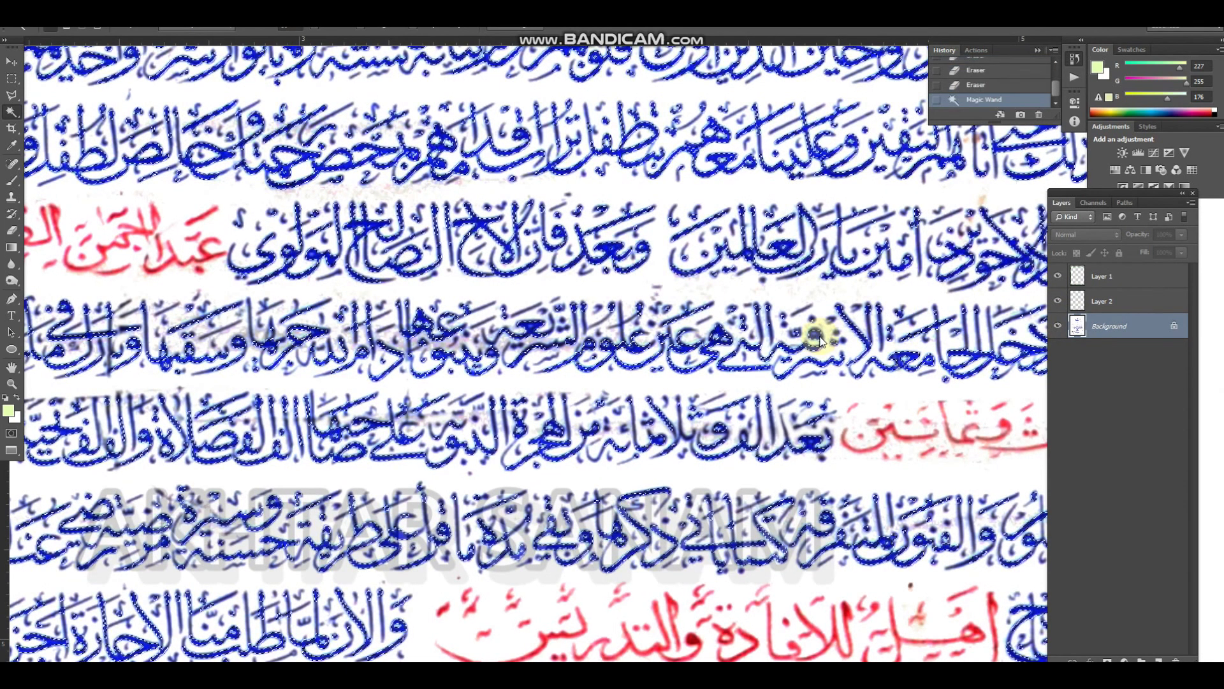
click(817, 319)
right_click(821, 338)
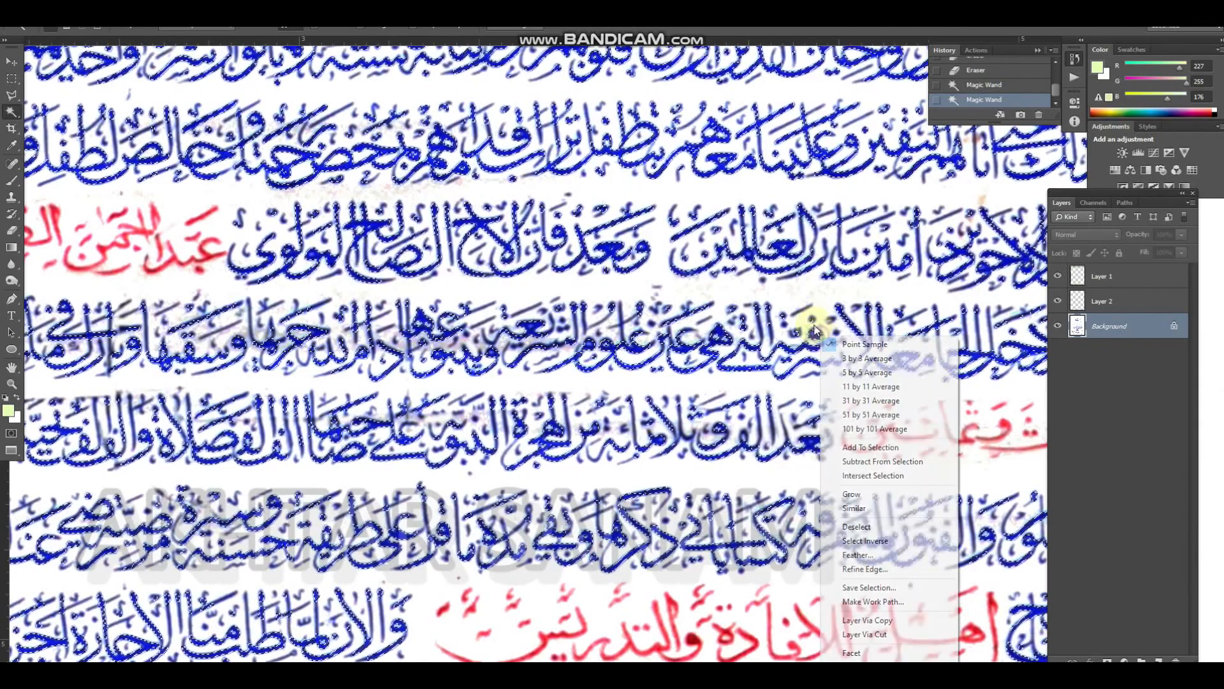
click(890, 508)
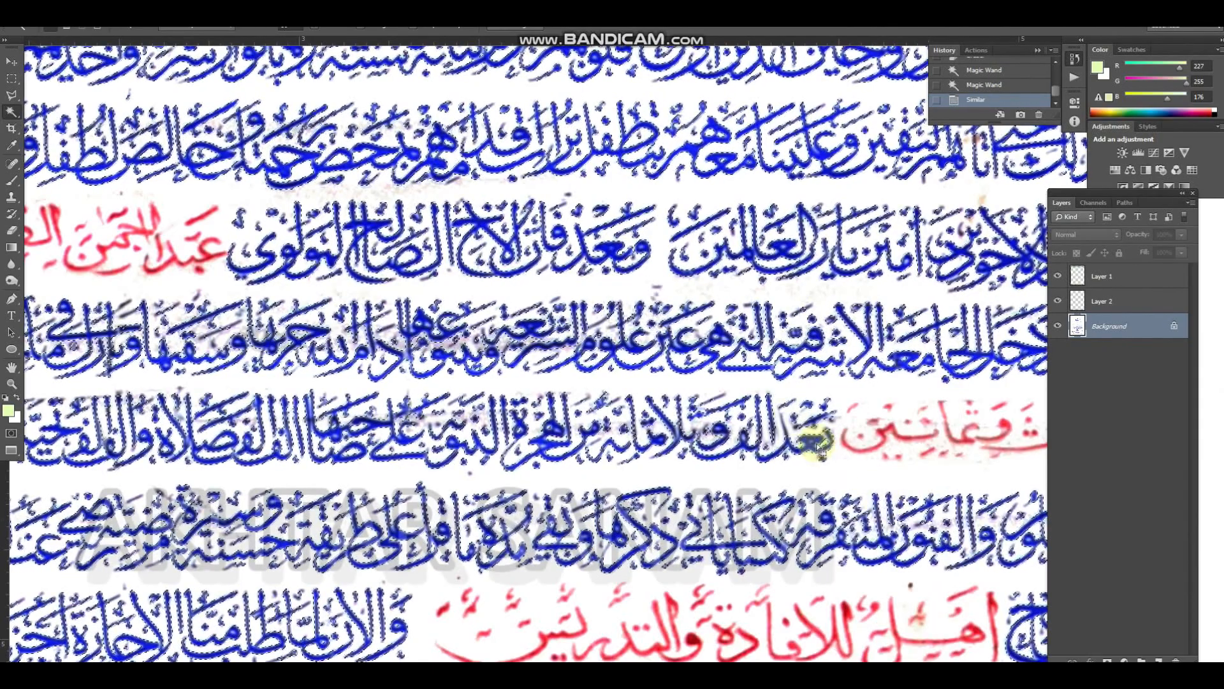
Invert the selection, erase the stains around and between the blue lettering lines on the Background layer, and deselect
key(ctrl+shift+i)
key(e)
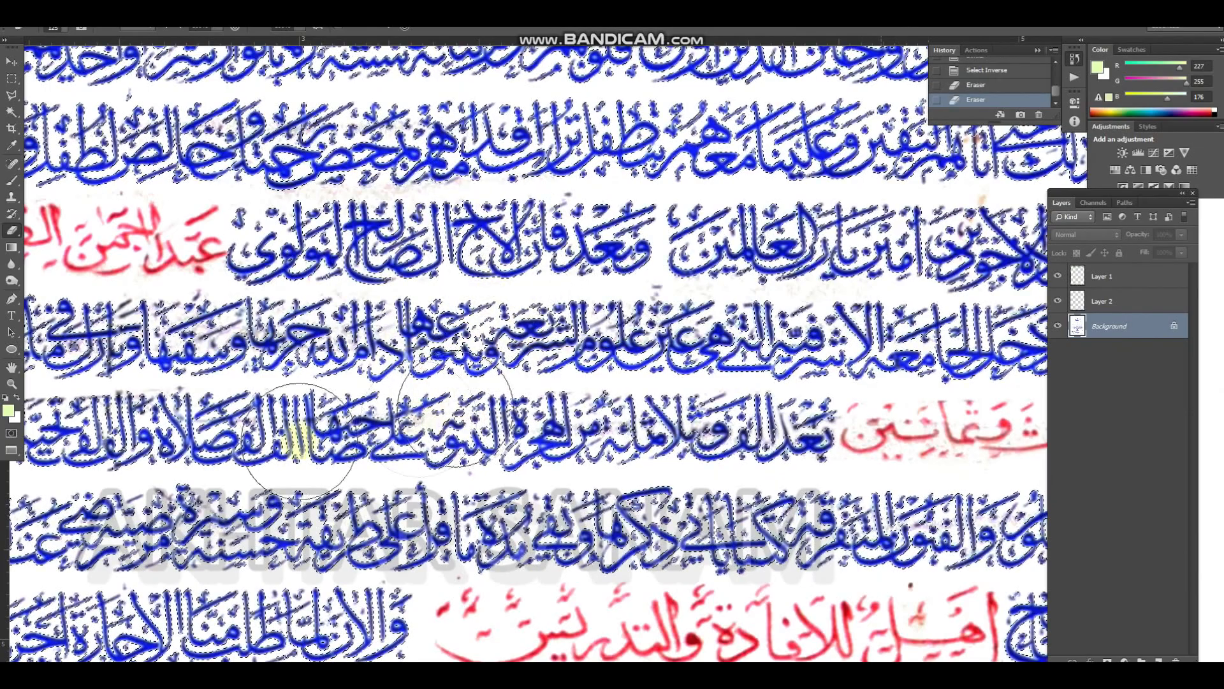
drag(440, 364, 475, 330)
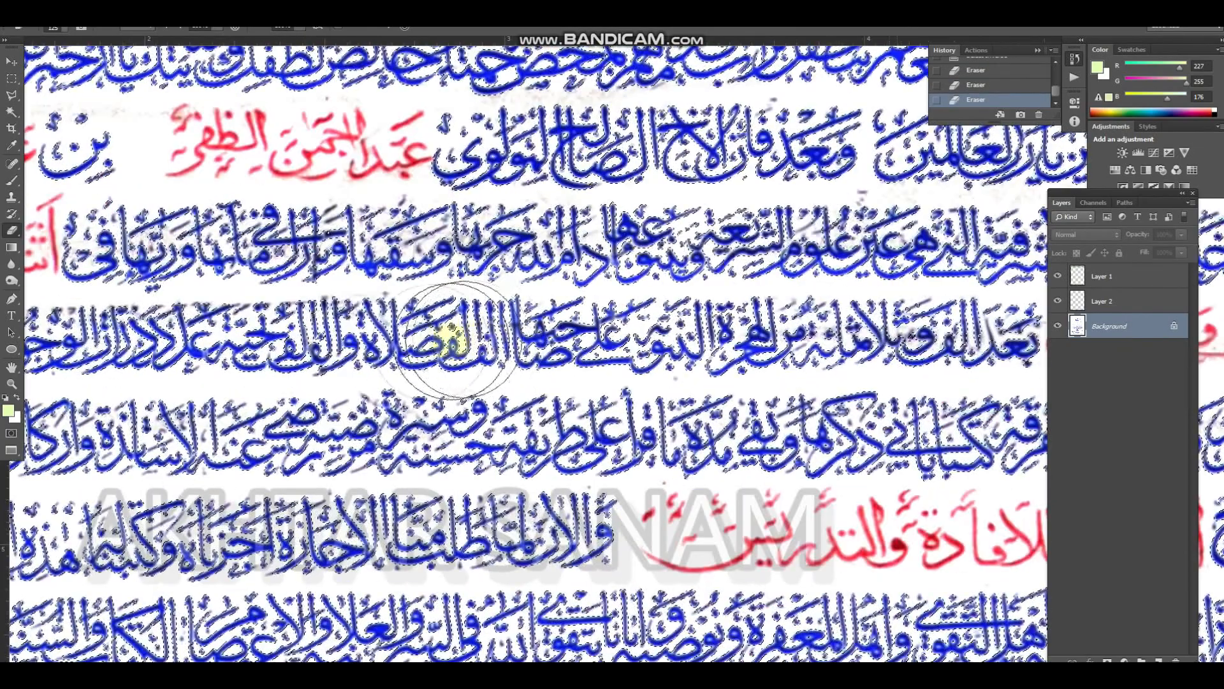
scroll(510, 328, down, 3)
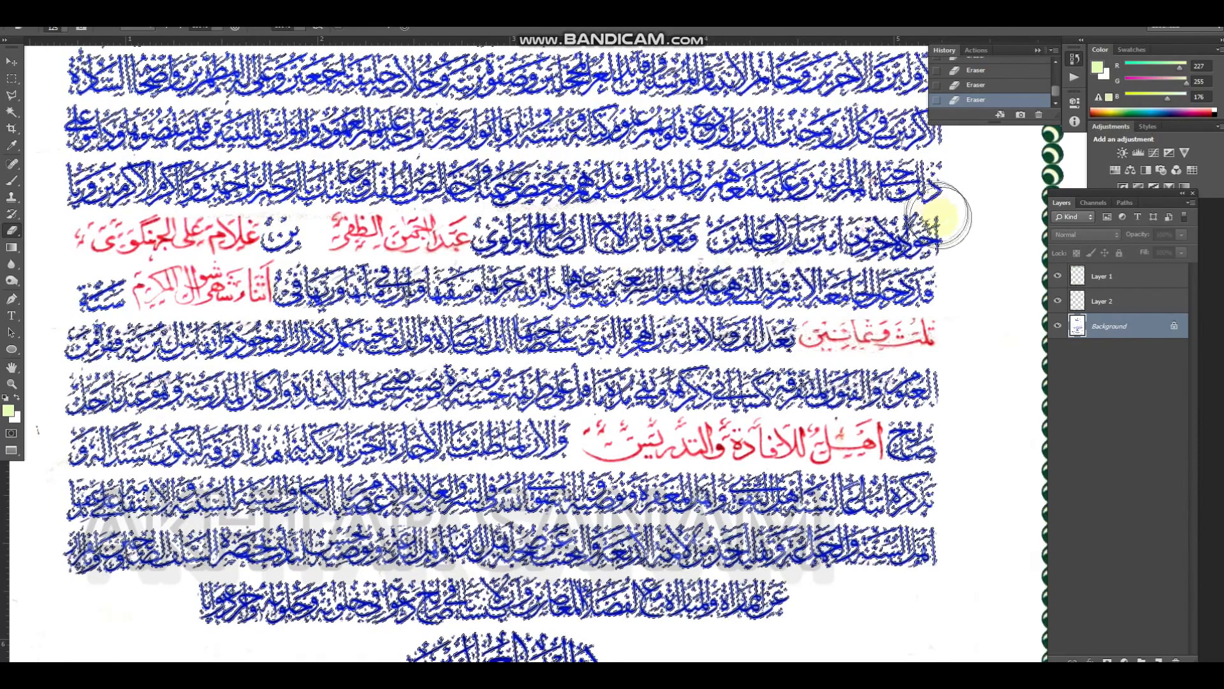
mouse_move(879, 229)
mouse_down()
mouse_move(778, 236)
mouse_move(631, 360)
mouse_up()
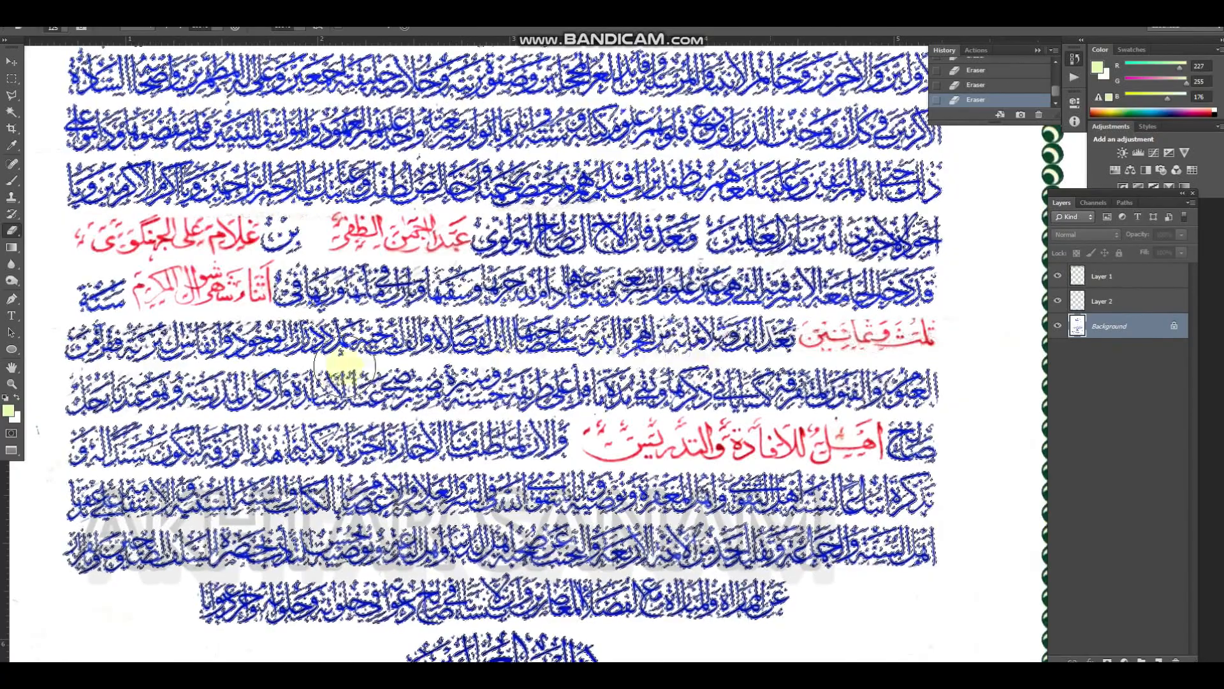
scroll(89, 386, up, 3)
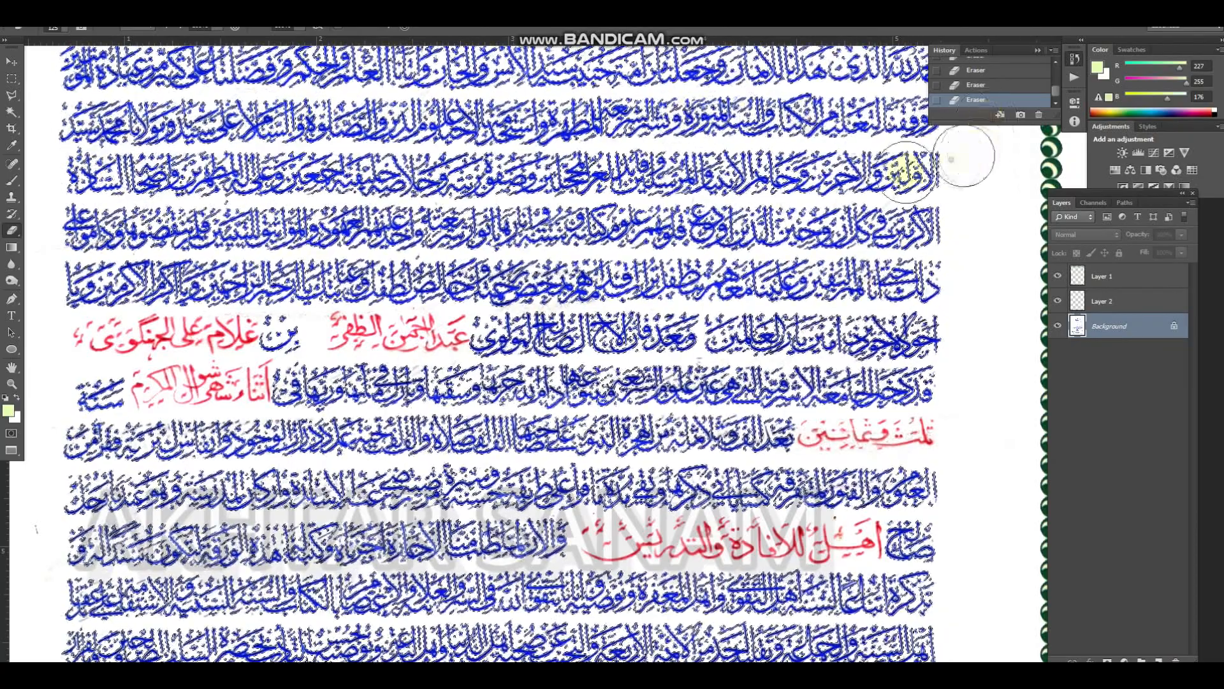
scroll(695, 227, up, 5)
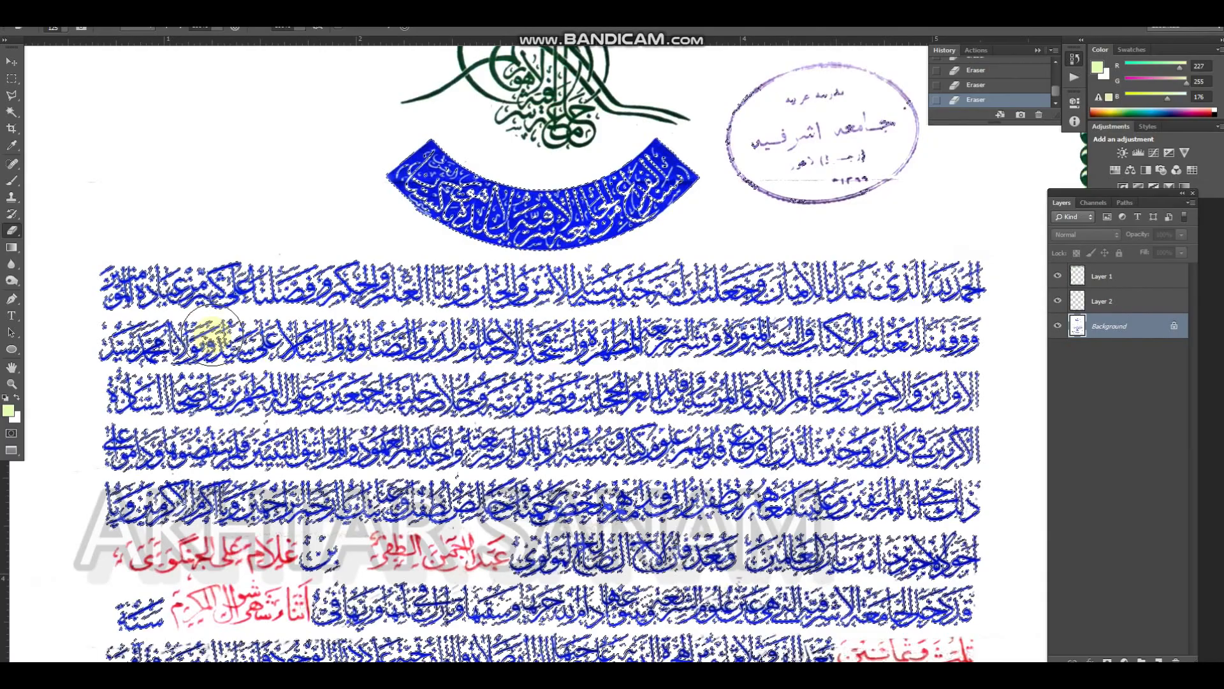
key(ctrl+d)
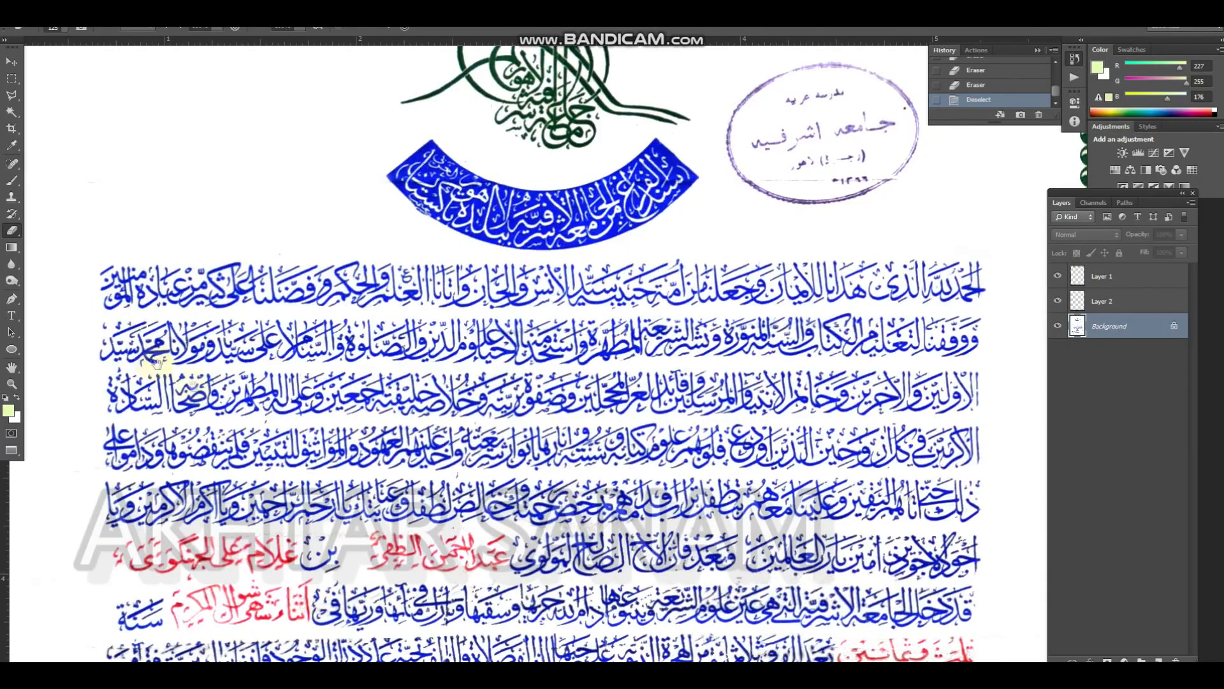
scroll(191, 246, down, 3)
scroll(192, 246, right, 4)
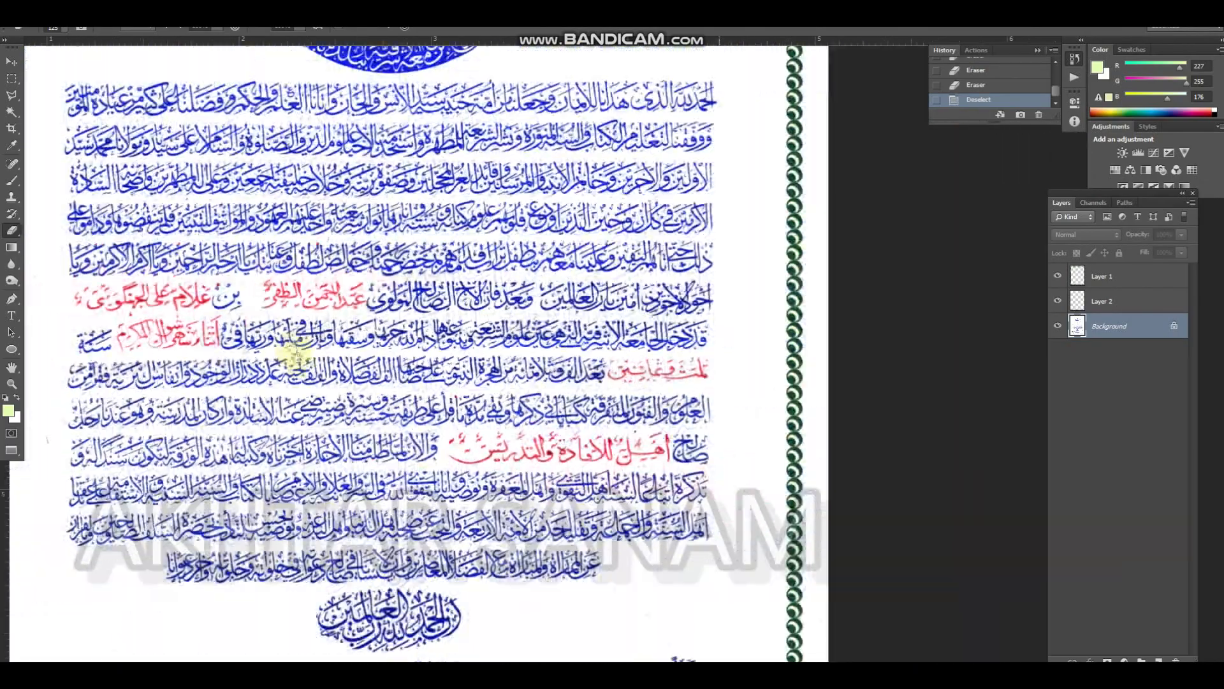
drag(295, 352, 310, 237)
drag(395, 398, 401, 404)
drag(401, 404, 383, 281)
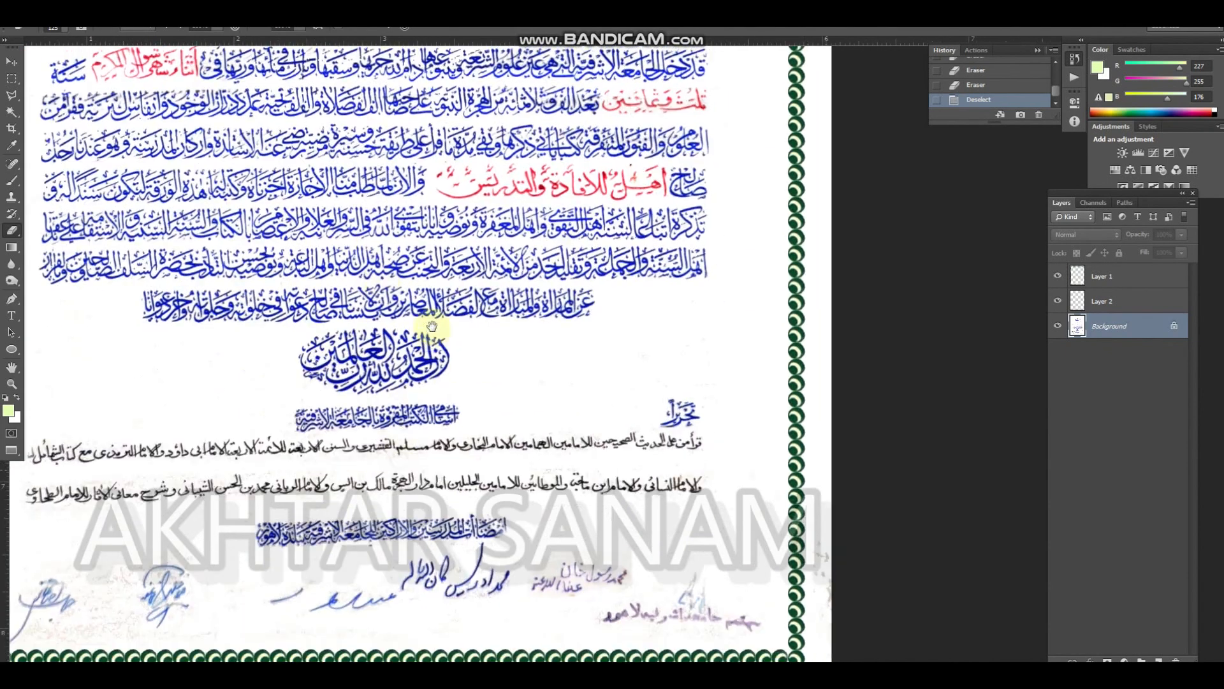
alt+click(432, 326)
alt+click(465, 392)
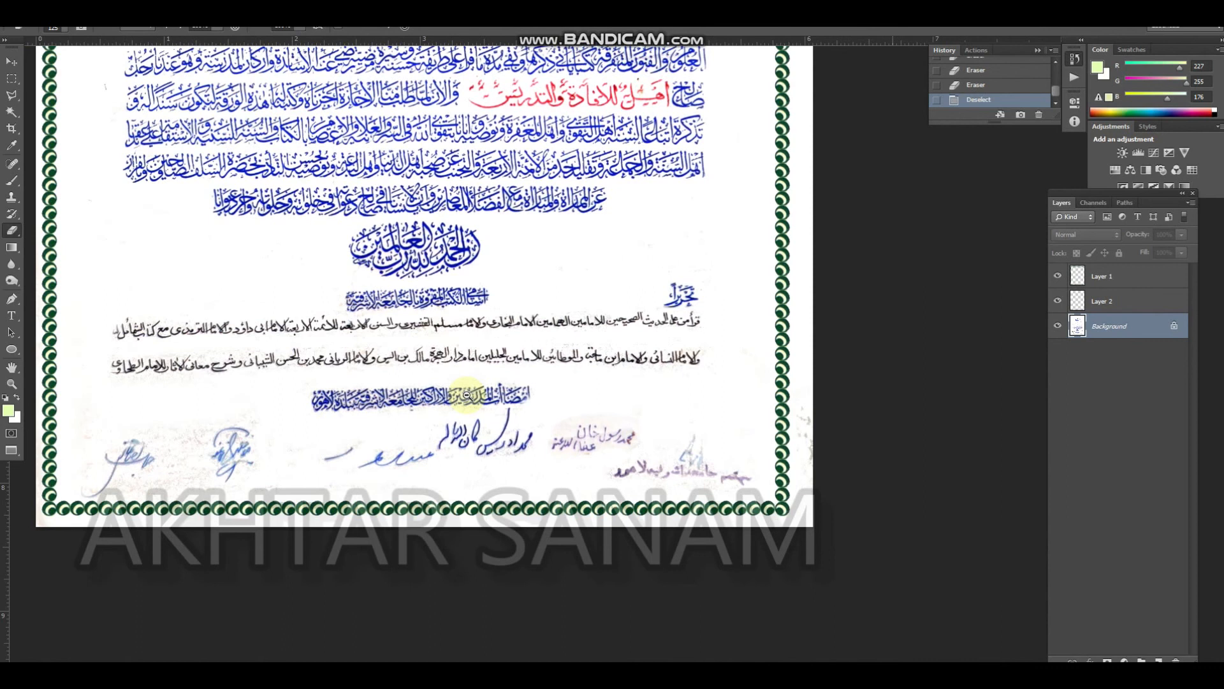
alt+click(467, 396)
alt+click(466, 395)
drag(486, 322, 523, 454)
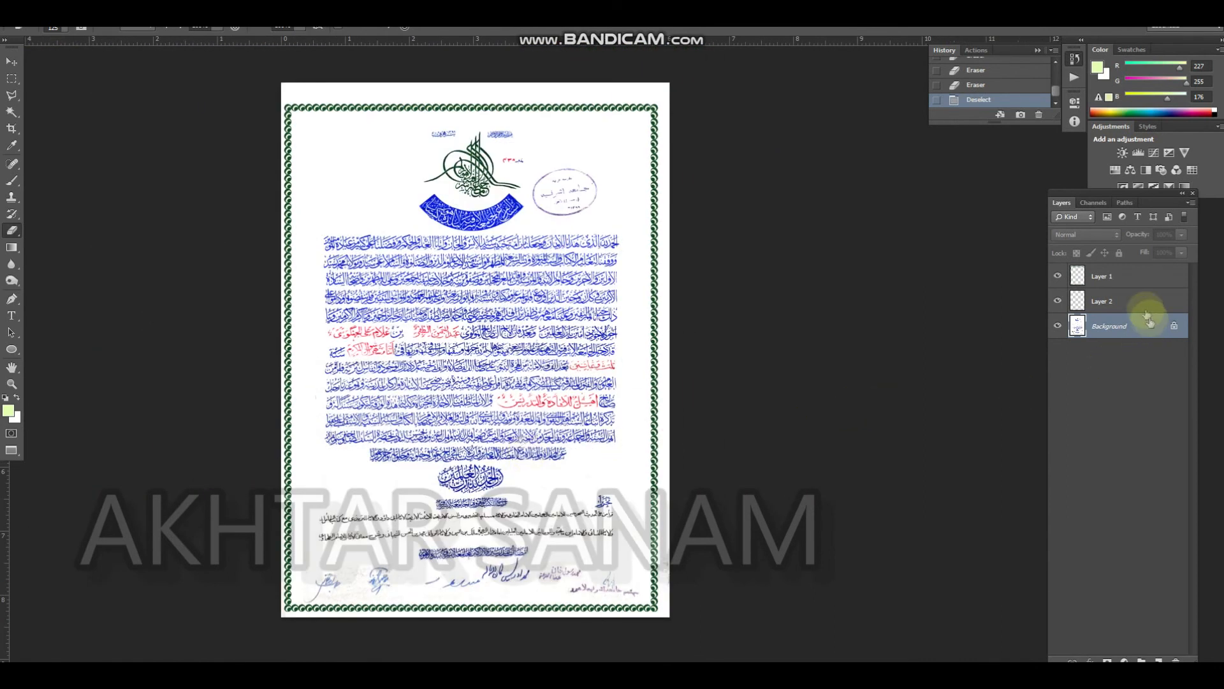
click(1098, 279)
ctrl+click(1077, 278)
key(ctrl+d)
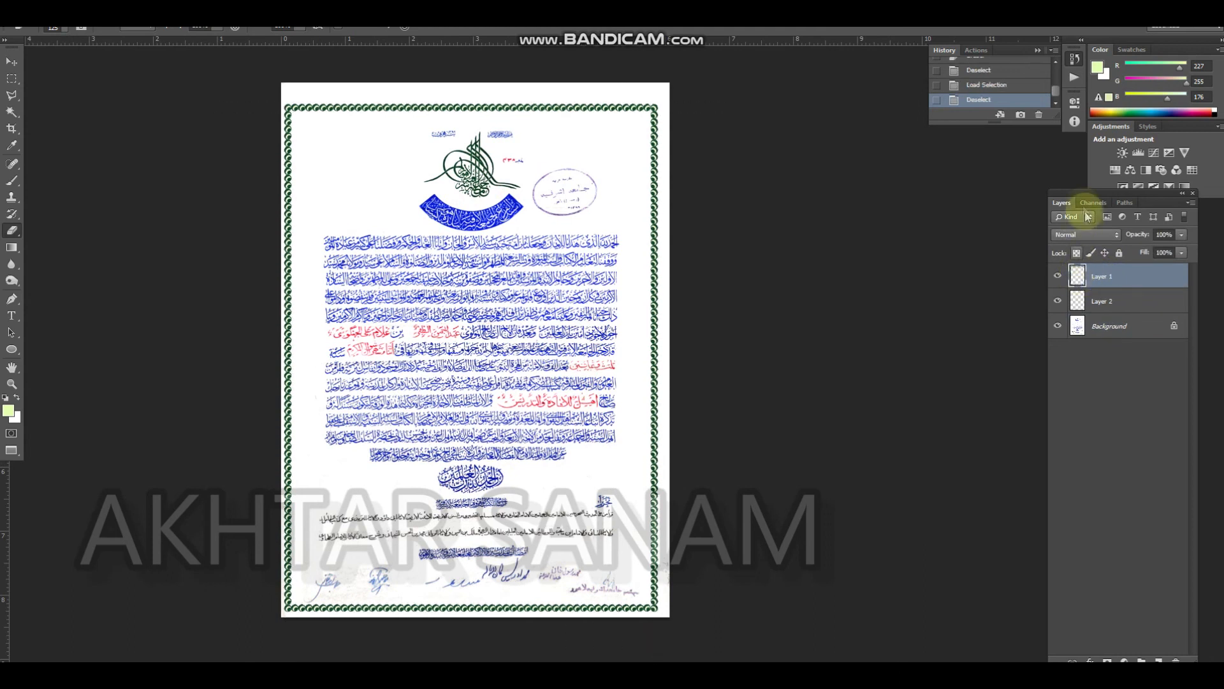
Crop the certificate with a rectangular marquee closely around the green border, deselect, and merge all visible layers
key(m)
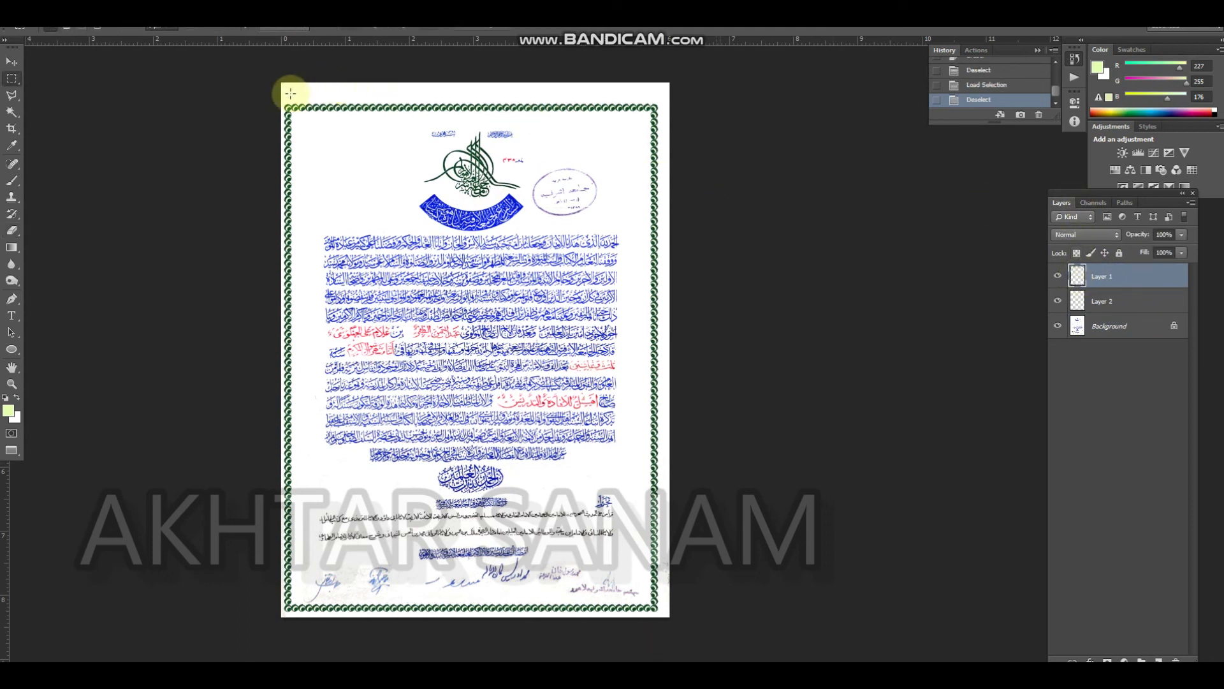
drag(281, 99, 664, 616)
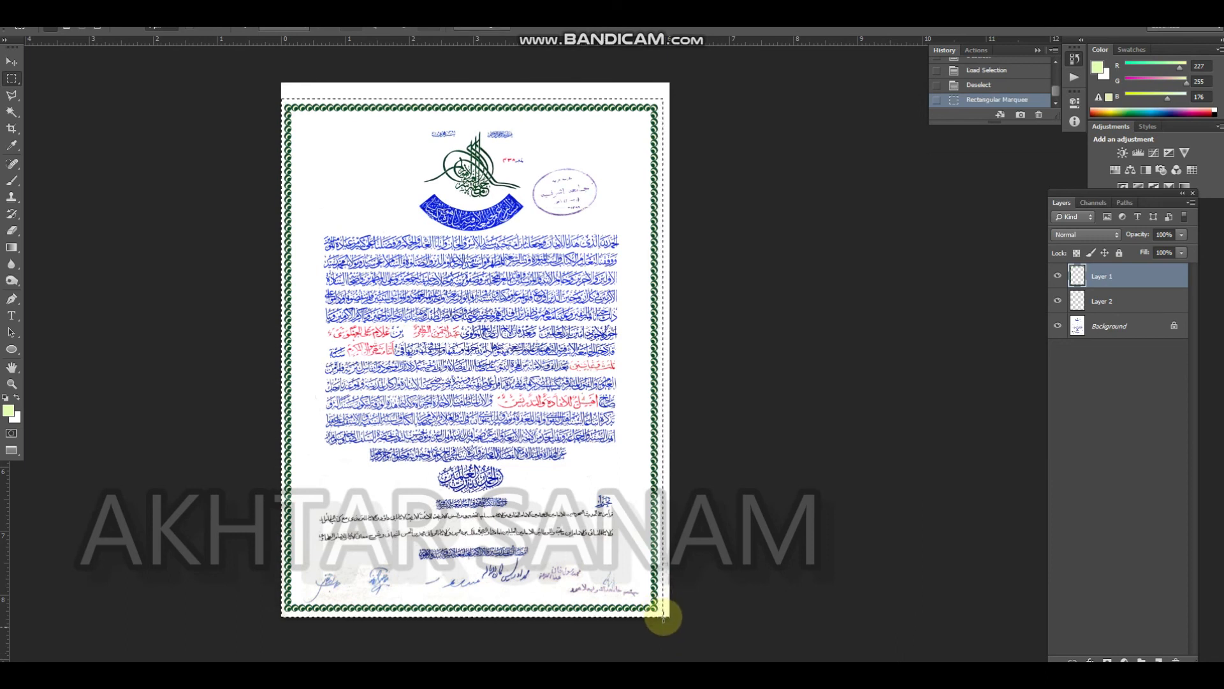
key(ctrl+d)
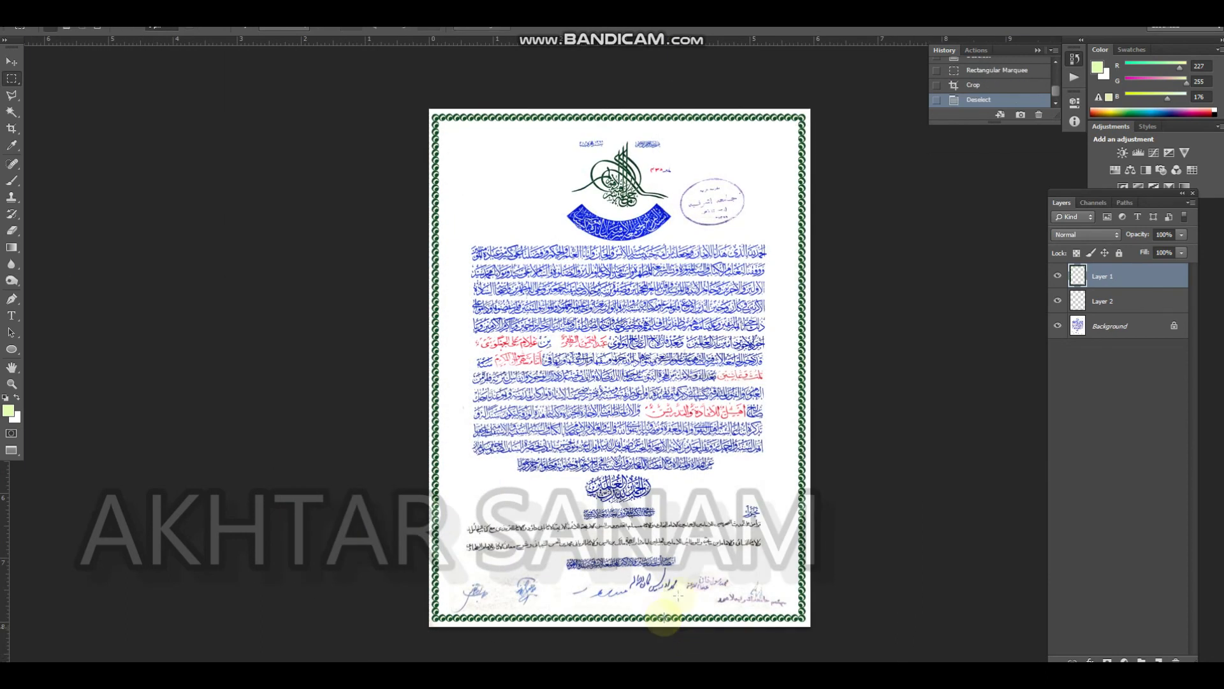
key(ctrl+shift+e)
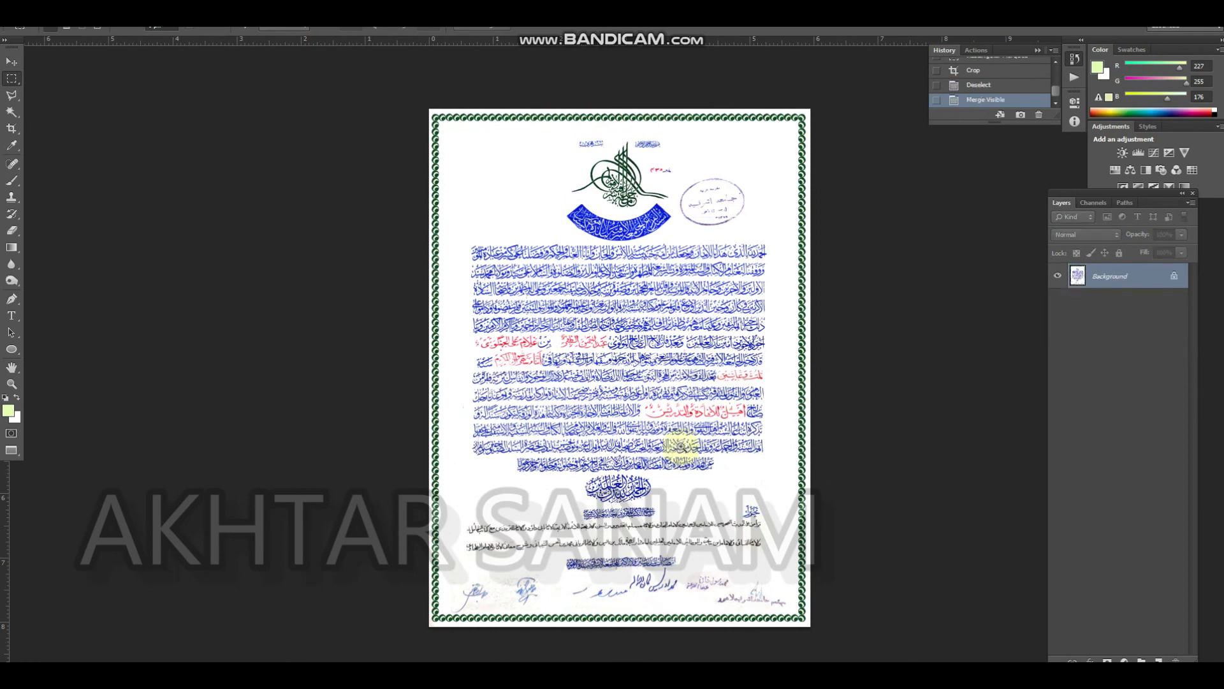
Save the finished certificate as a JPEG named new 01 in the Downloads folder and check the saved file there
scroll(673, 446, up, 2)
scroll(700, 450, down, 2)
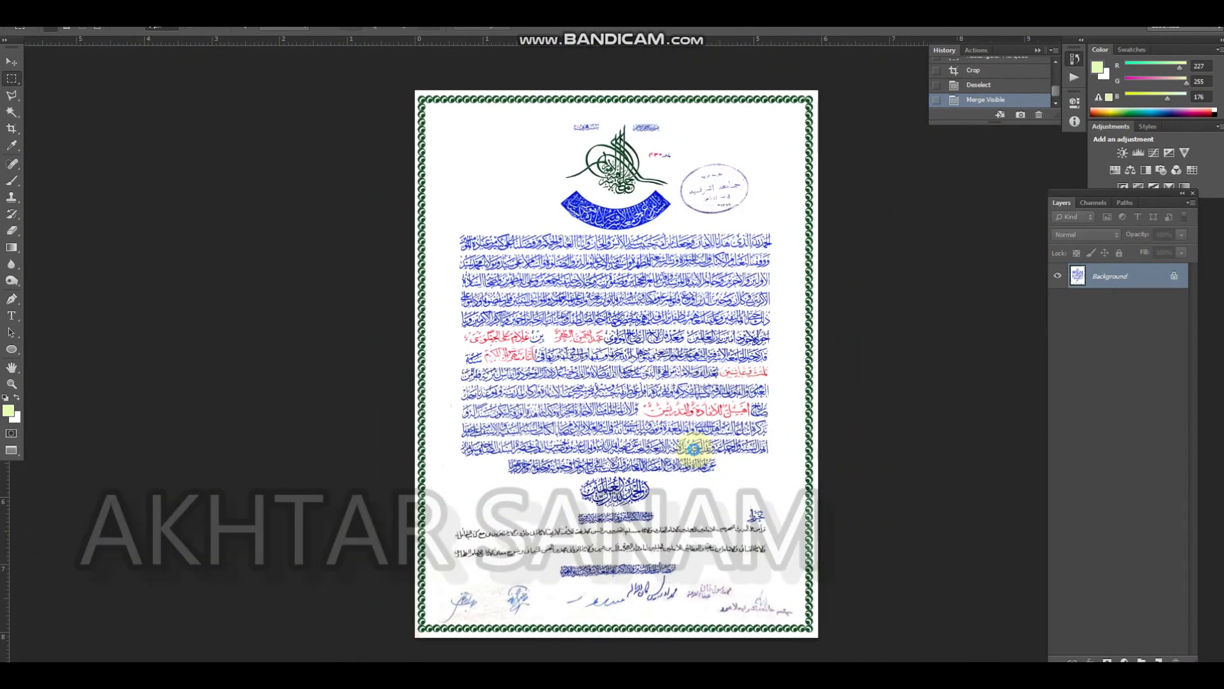
key(Tab)
key(ctrl+shift+s)
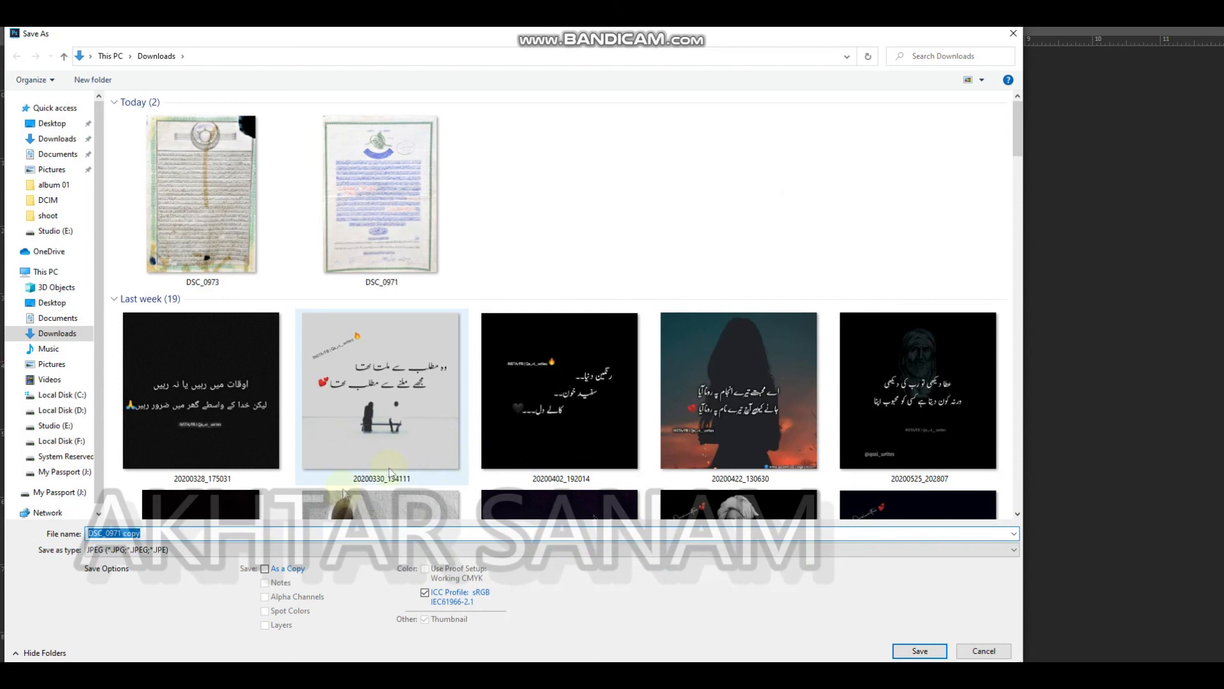
text(new)
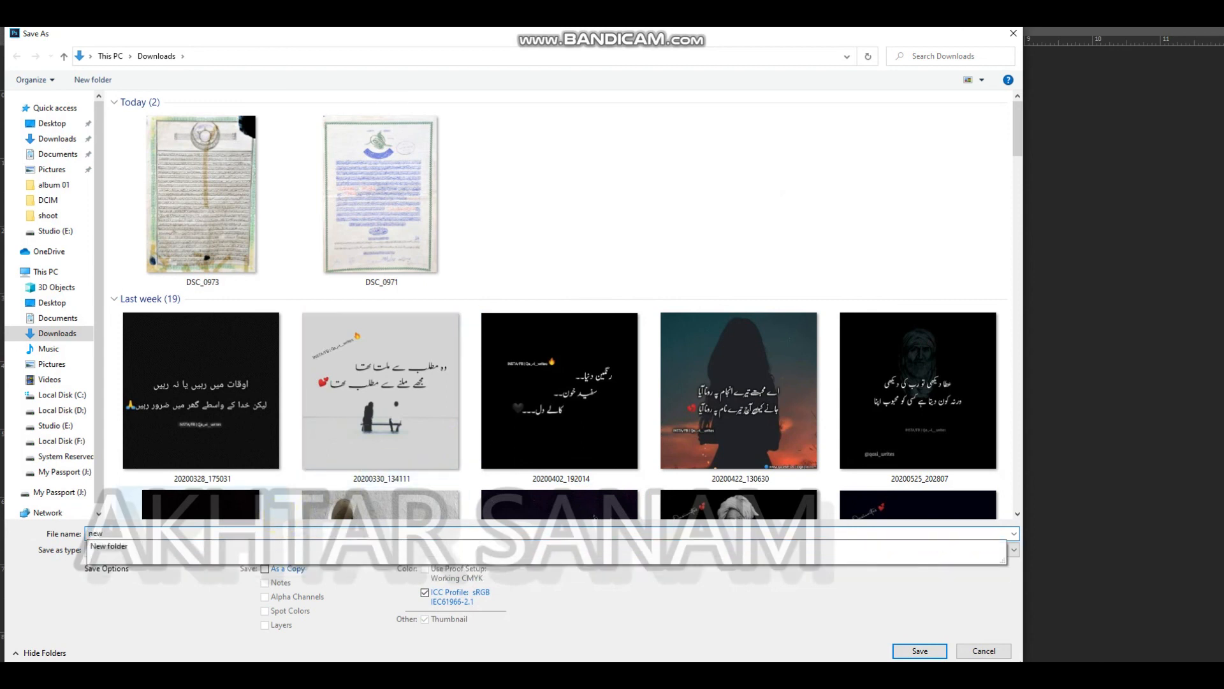
key(Return)
key(Return)
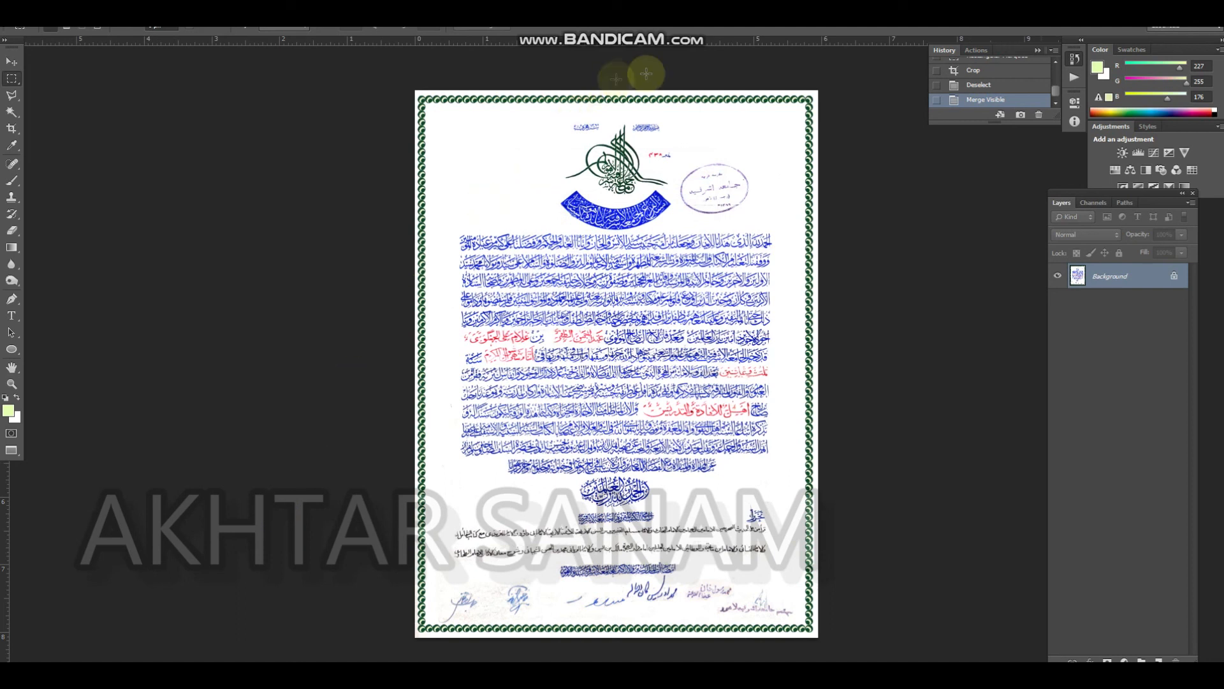
key(ctrl+o)
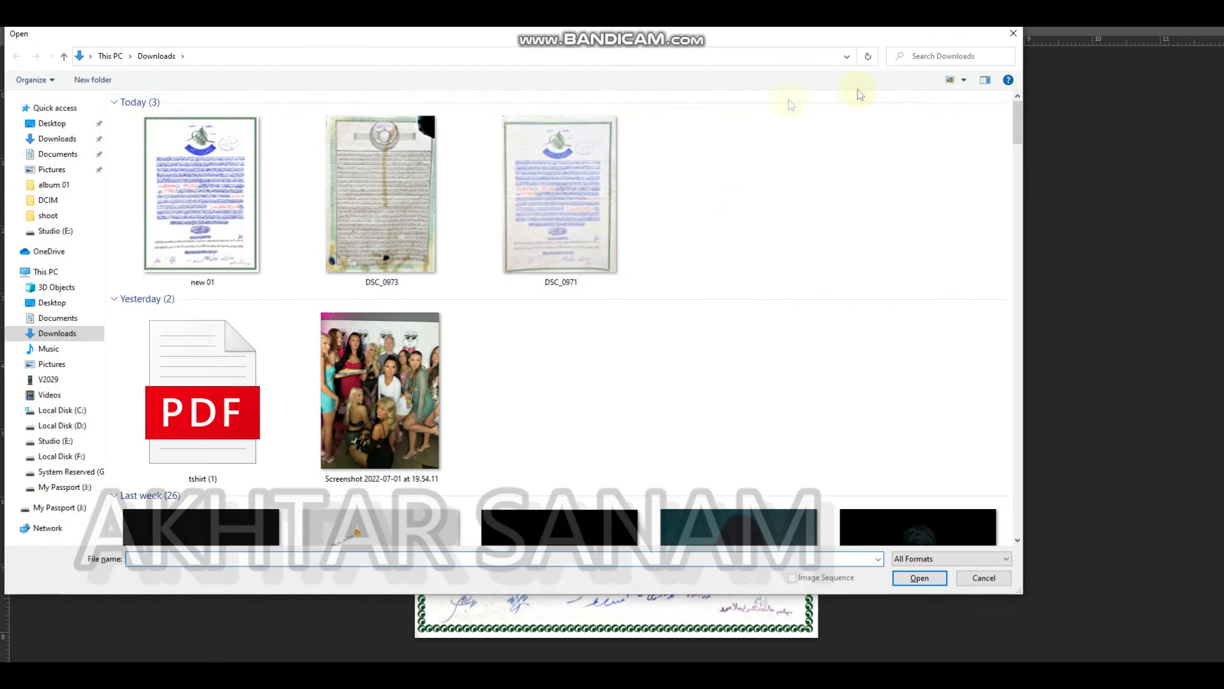
key(Escape)
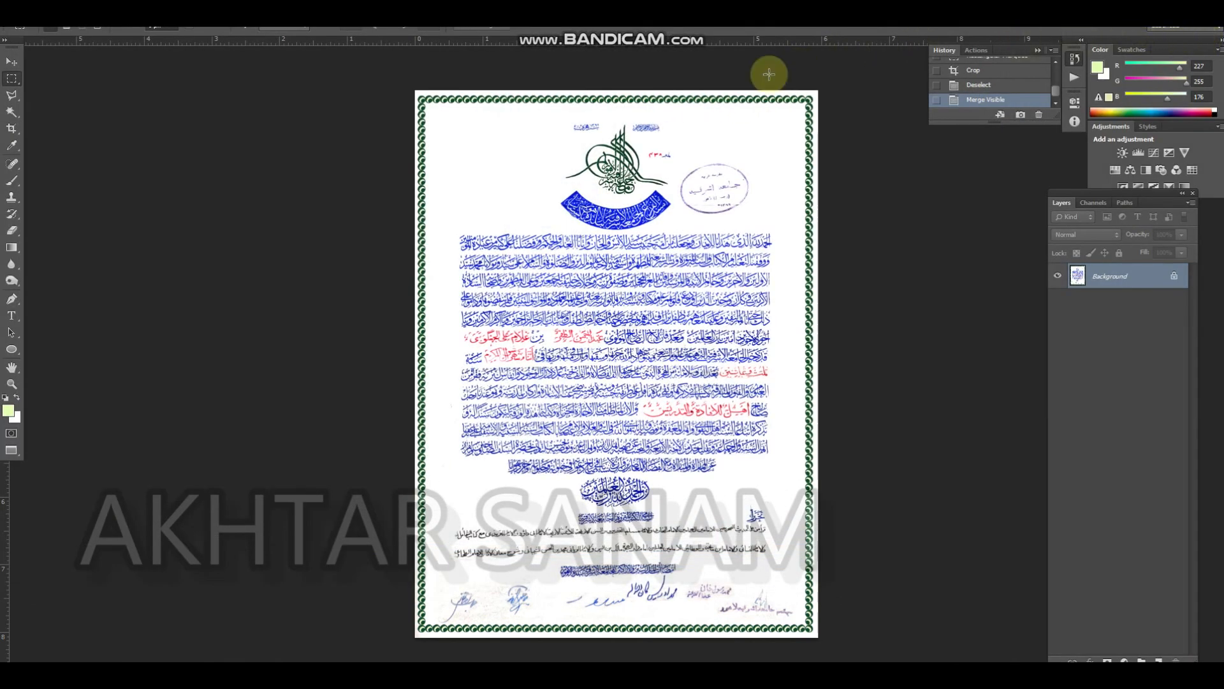